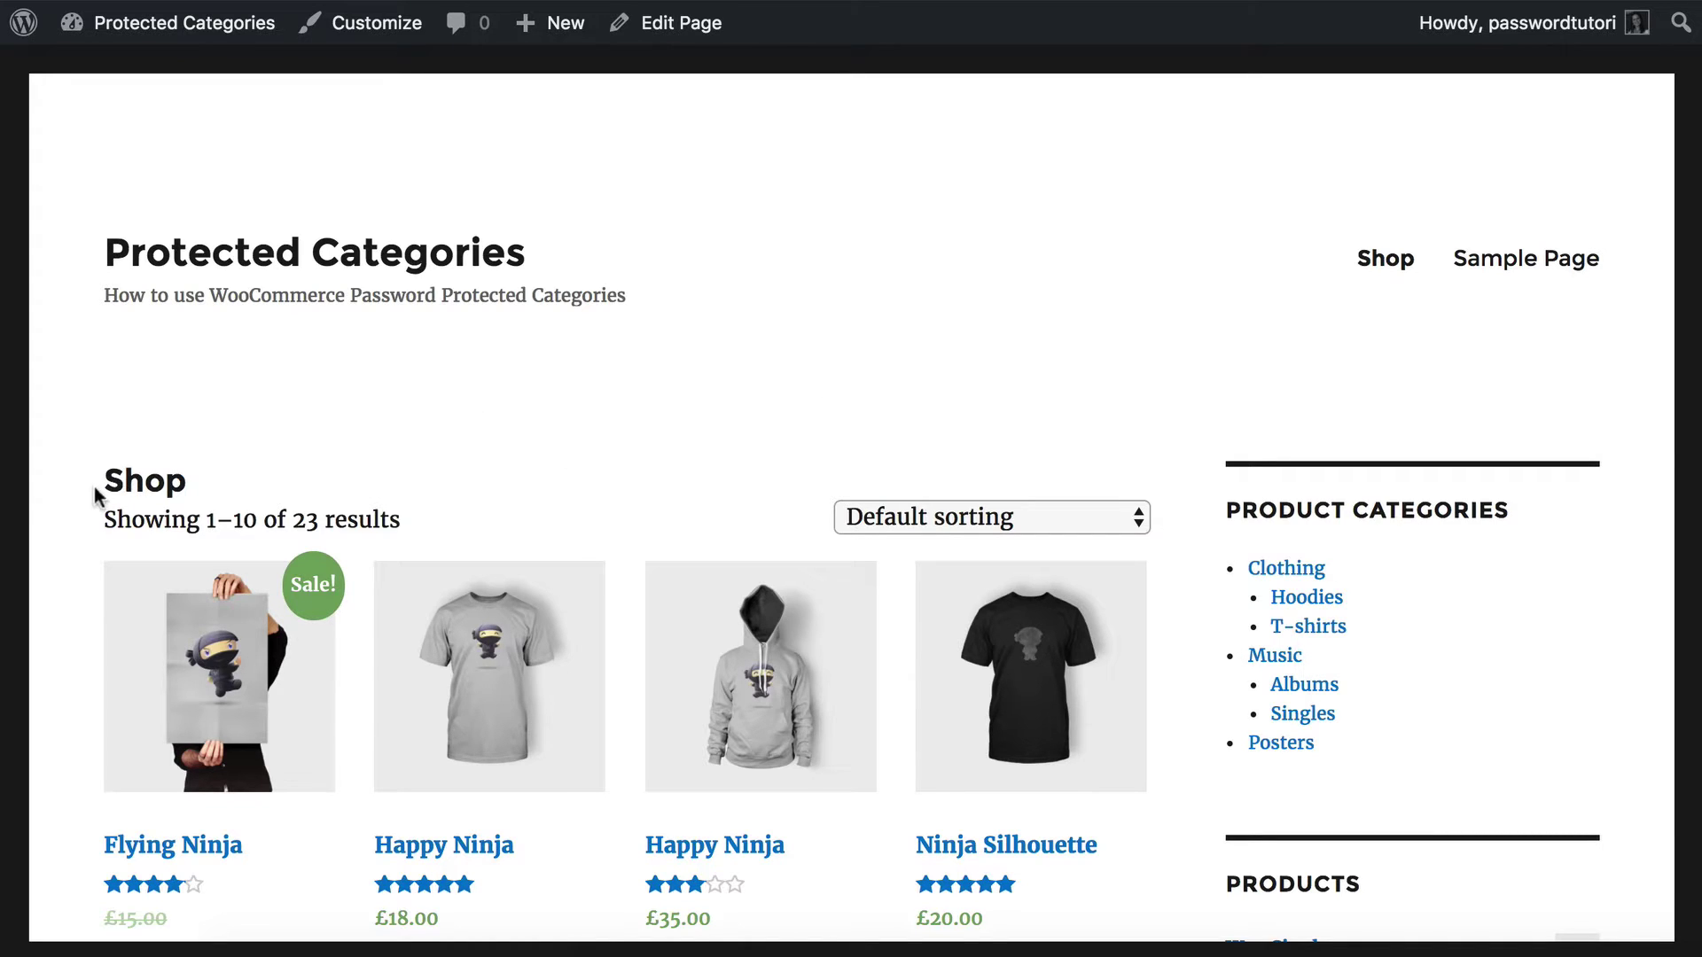
Open the WordPress admin dashboard and go to the Plugins > Add New page.
{"action": "double_click", "coordinate": [131, 476]}
{"action": "left_click", "coordinate": [266, 490]}
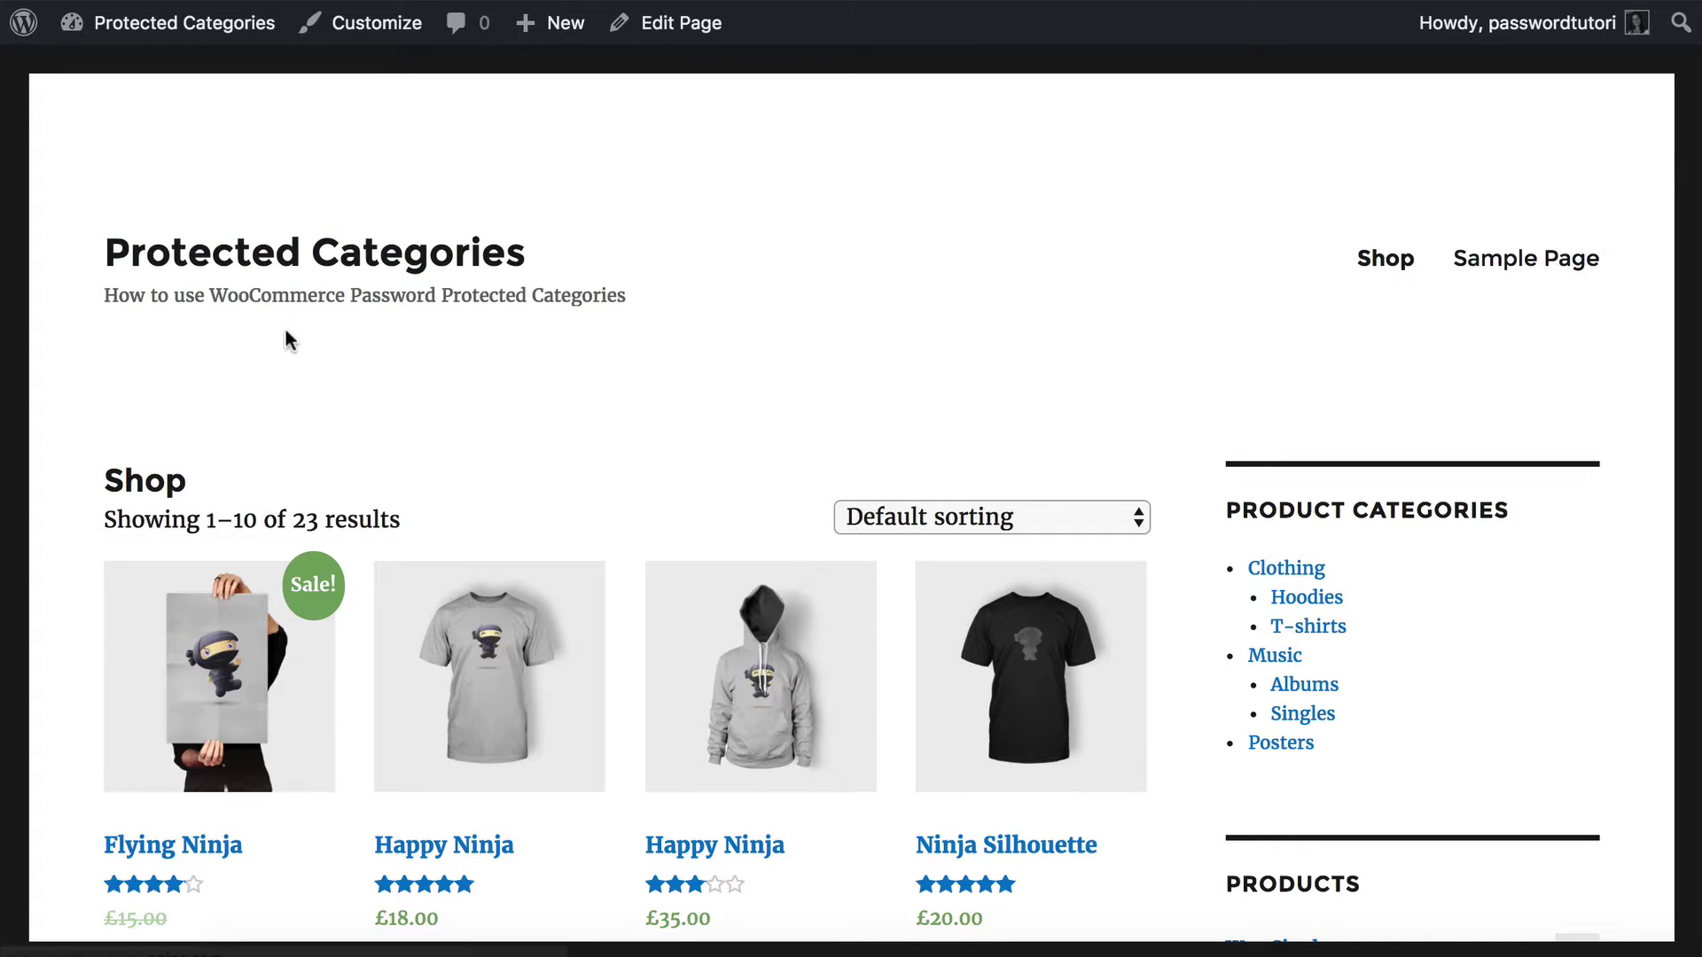
{"action": "mouse_move", "coordinate": [193, 33]}
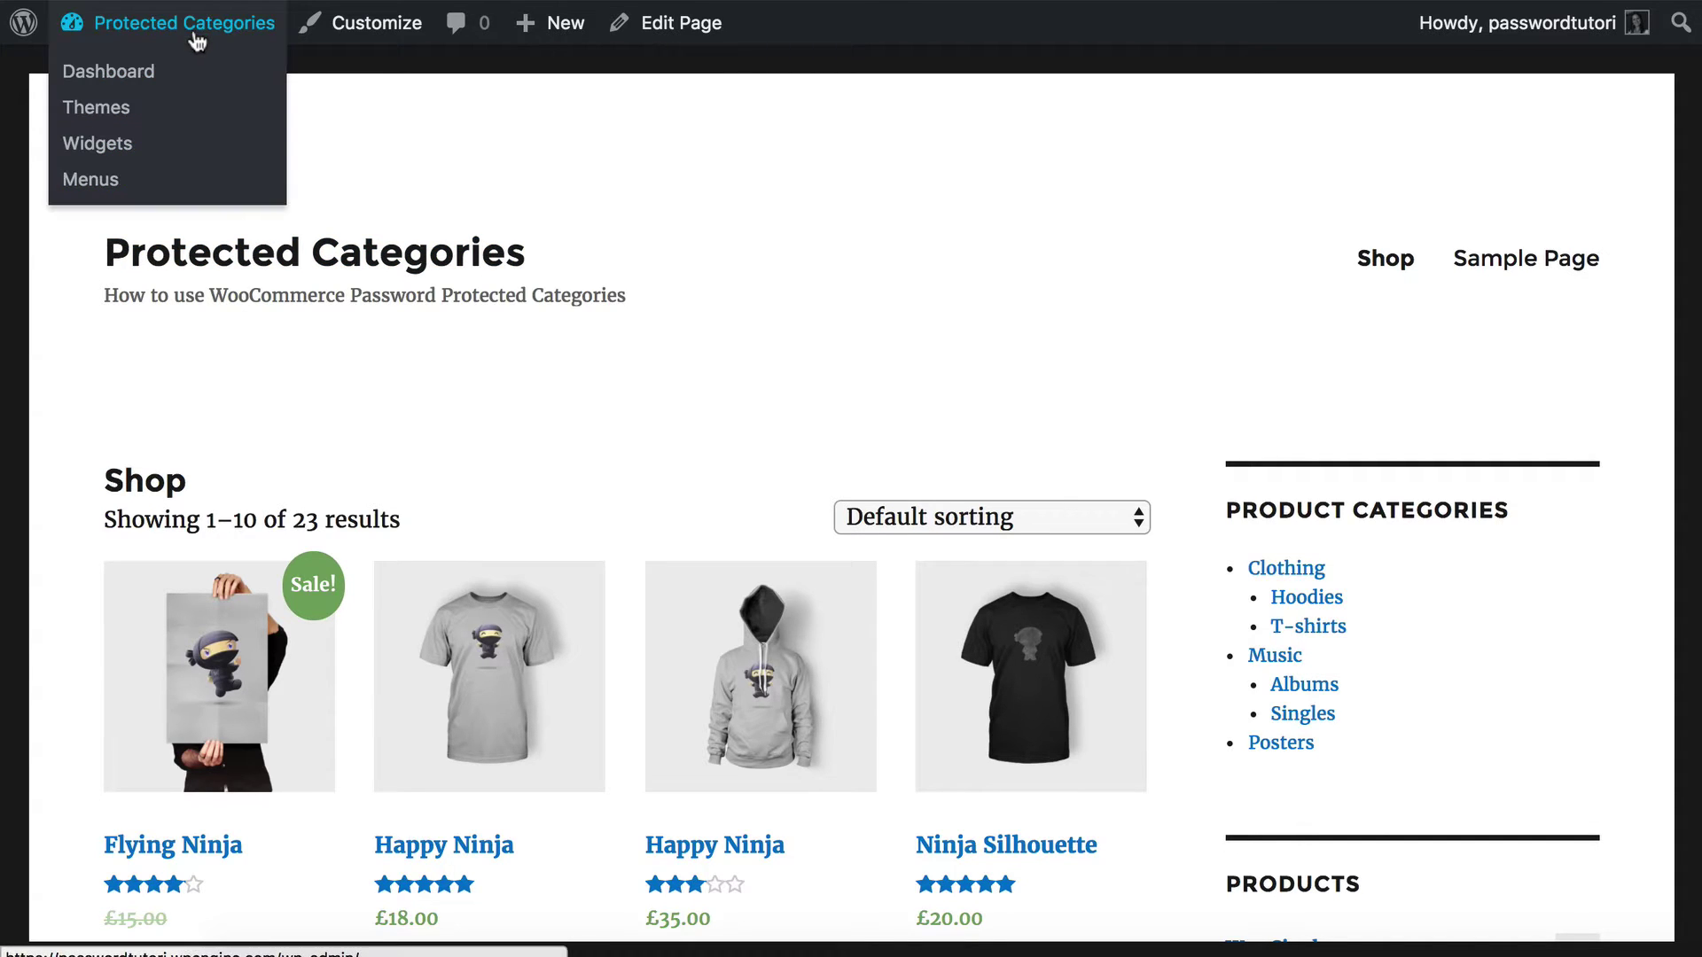
{"action": "left_click", "coordinate": [127, 78]}
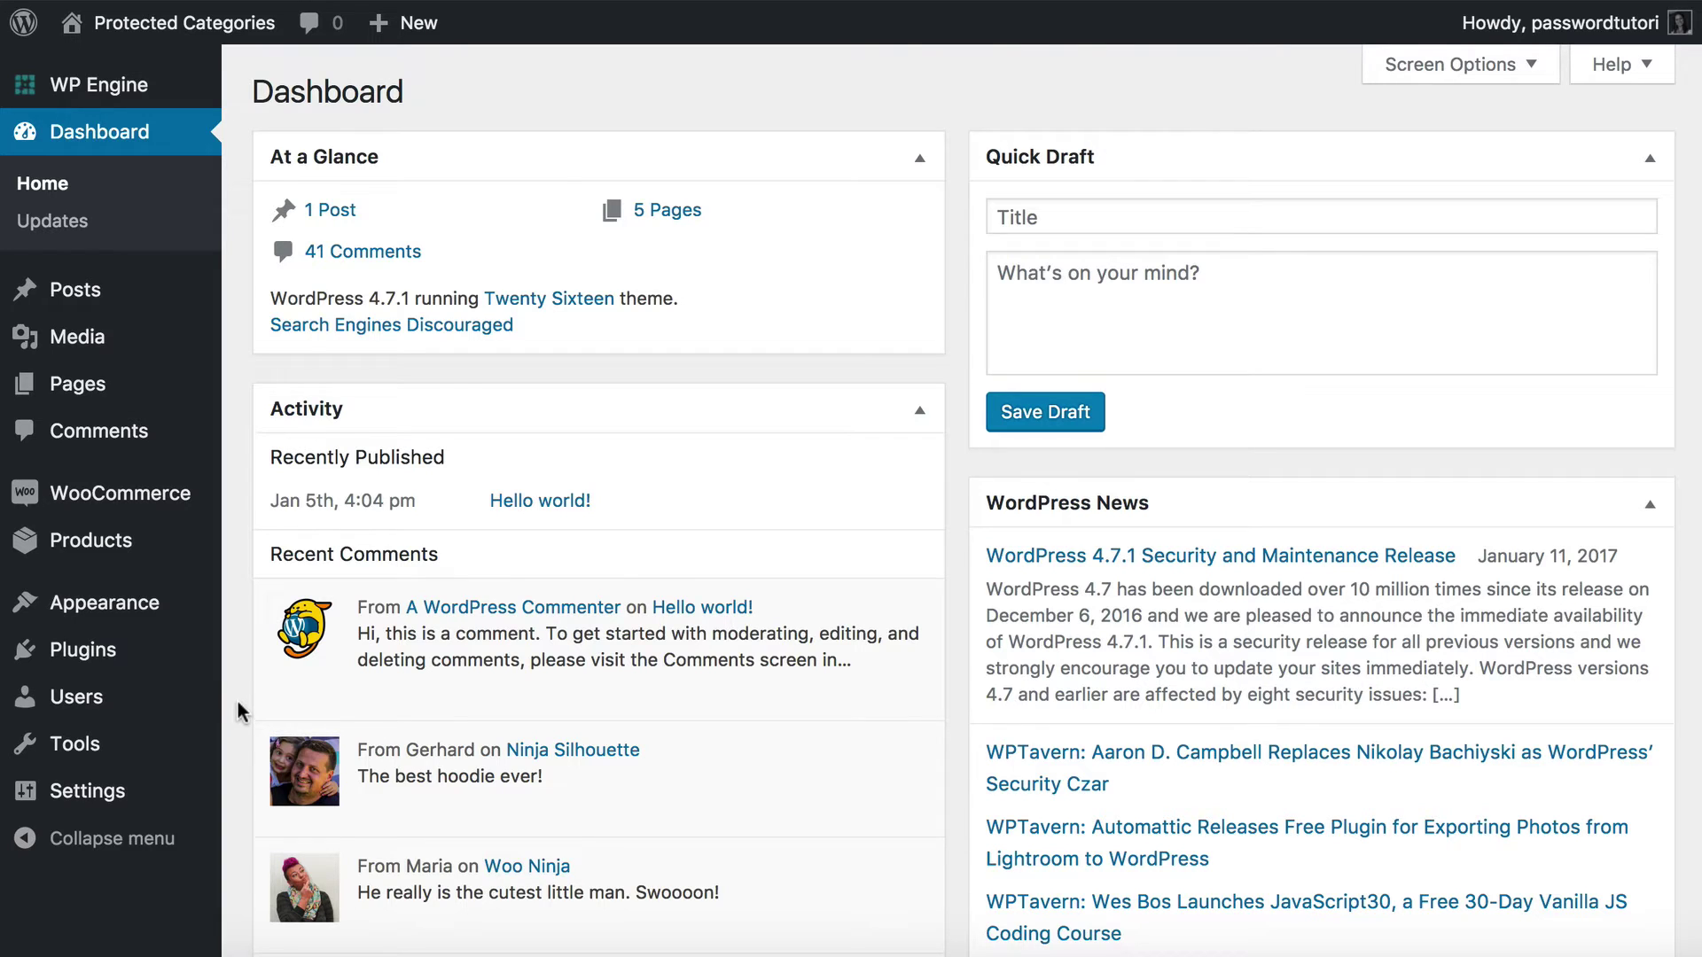
{"action": "mouse_move", "coordinate": [81, 656]}
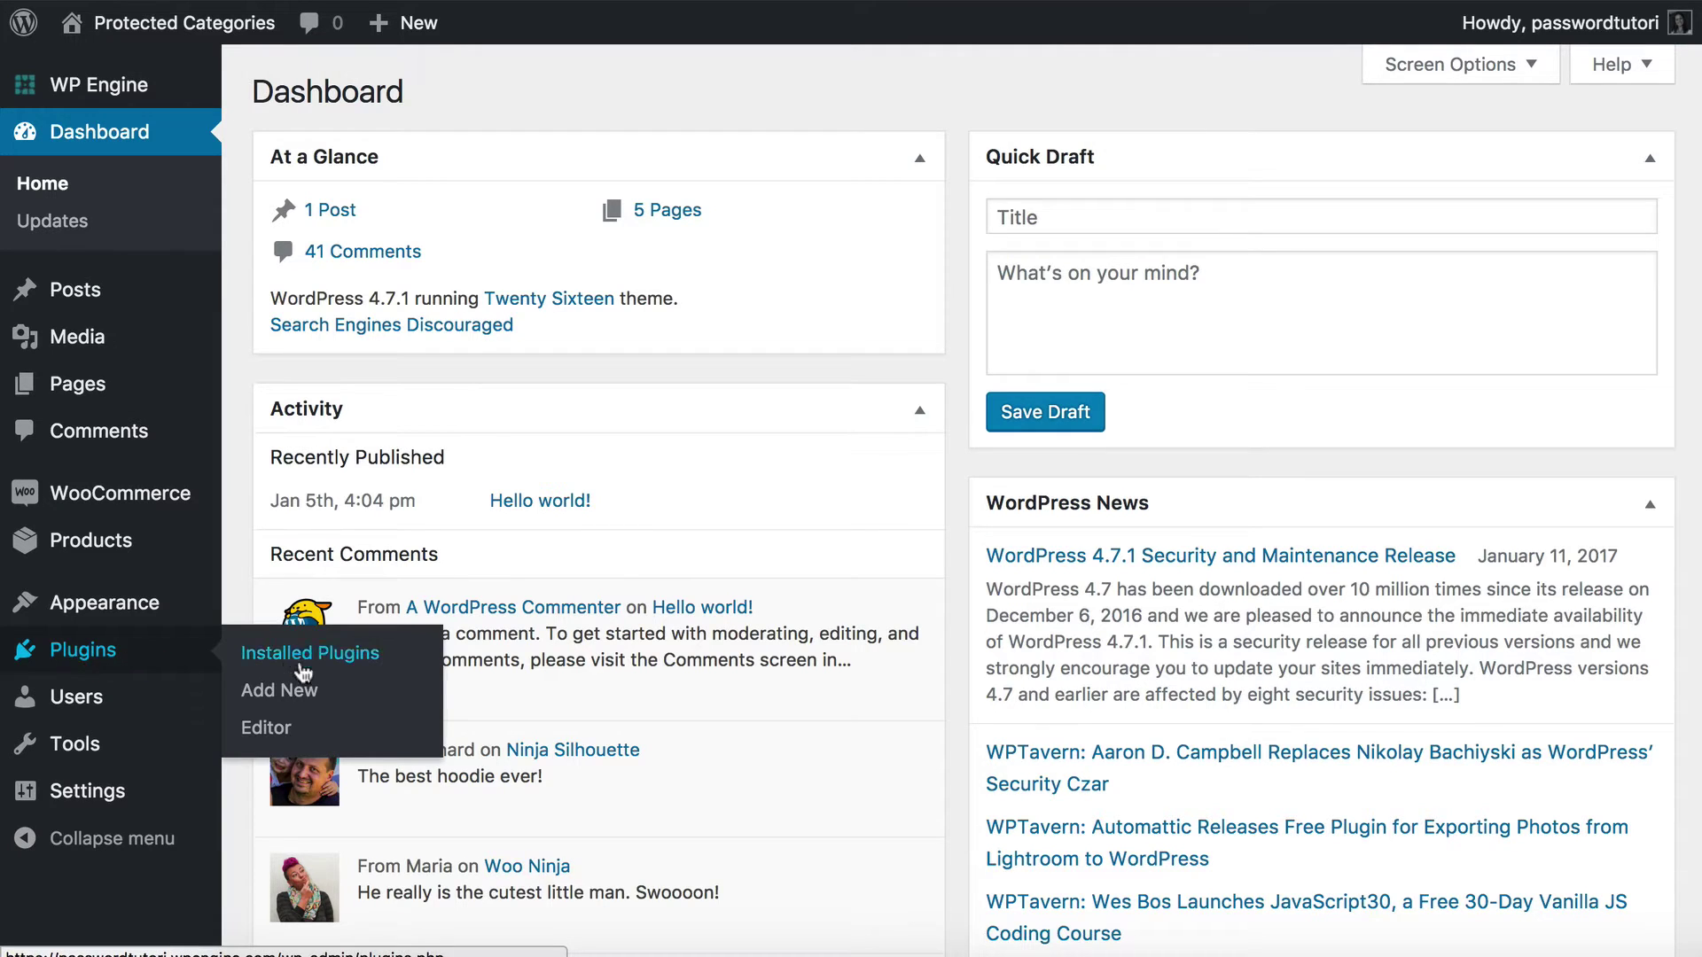
{"action": "left_click", "coordinate": [264, 697]}
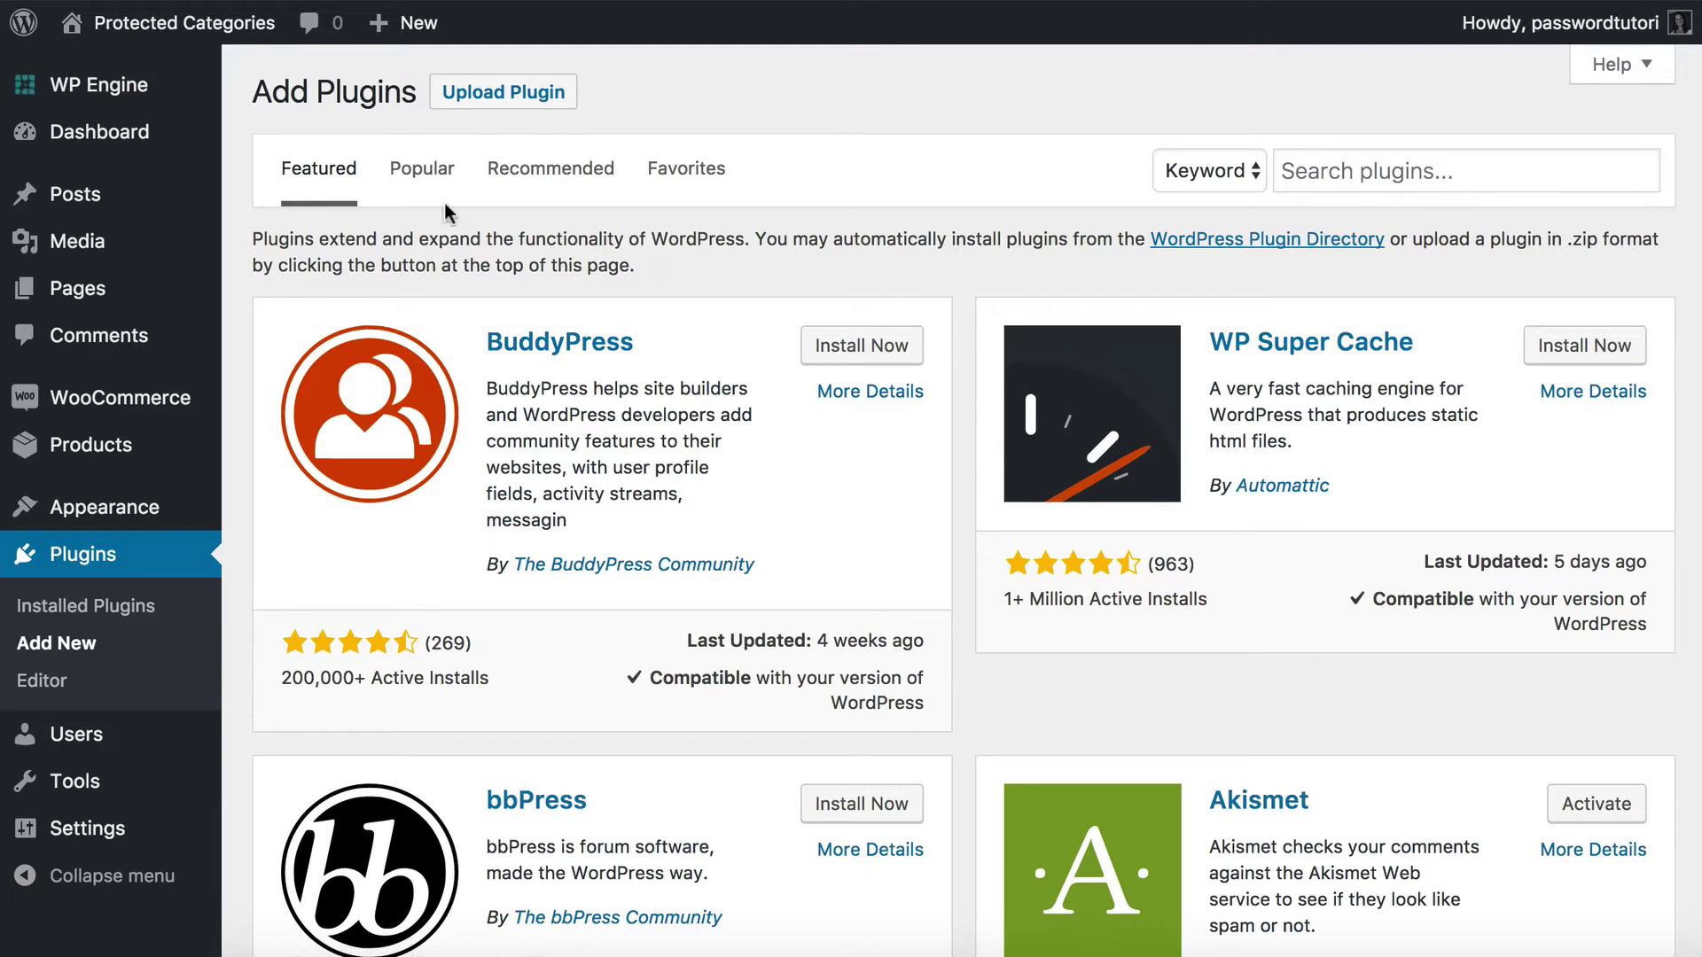
Upload woocommerce-protected-categories.zip, install it, and activate the plugin.
{"action": "left_click", "coordinate": [523, 105]}
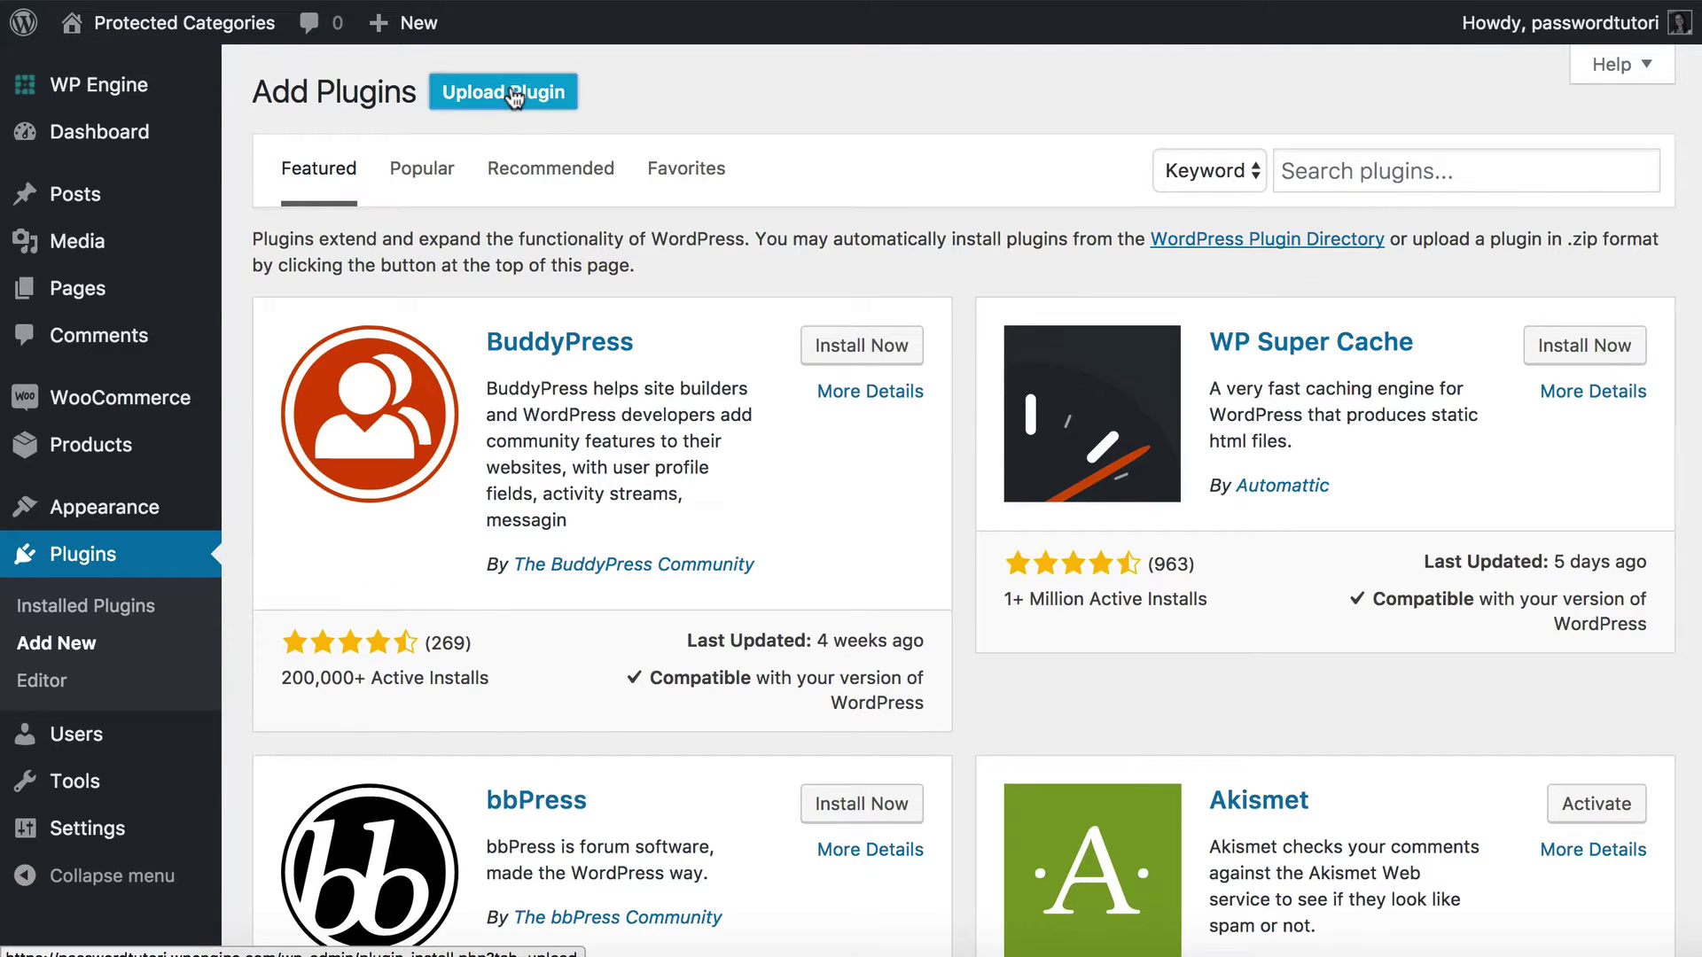
{"action": "left_click", "coordinate": [709, 340]}
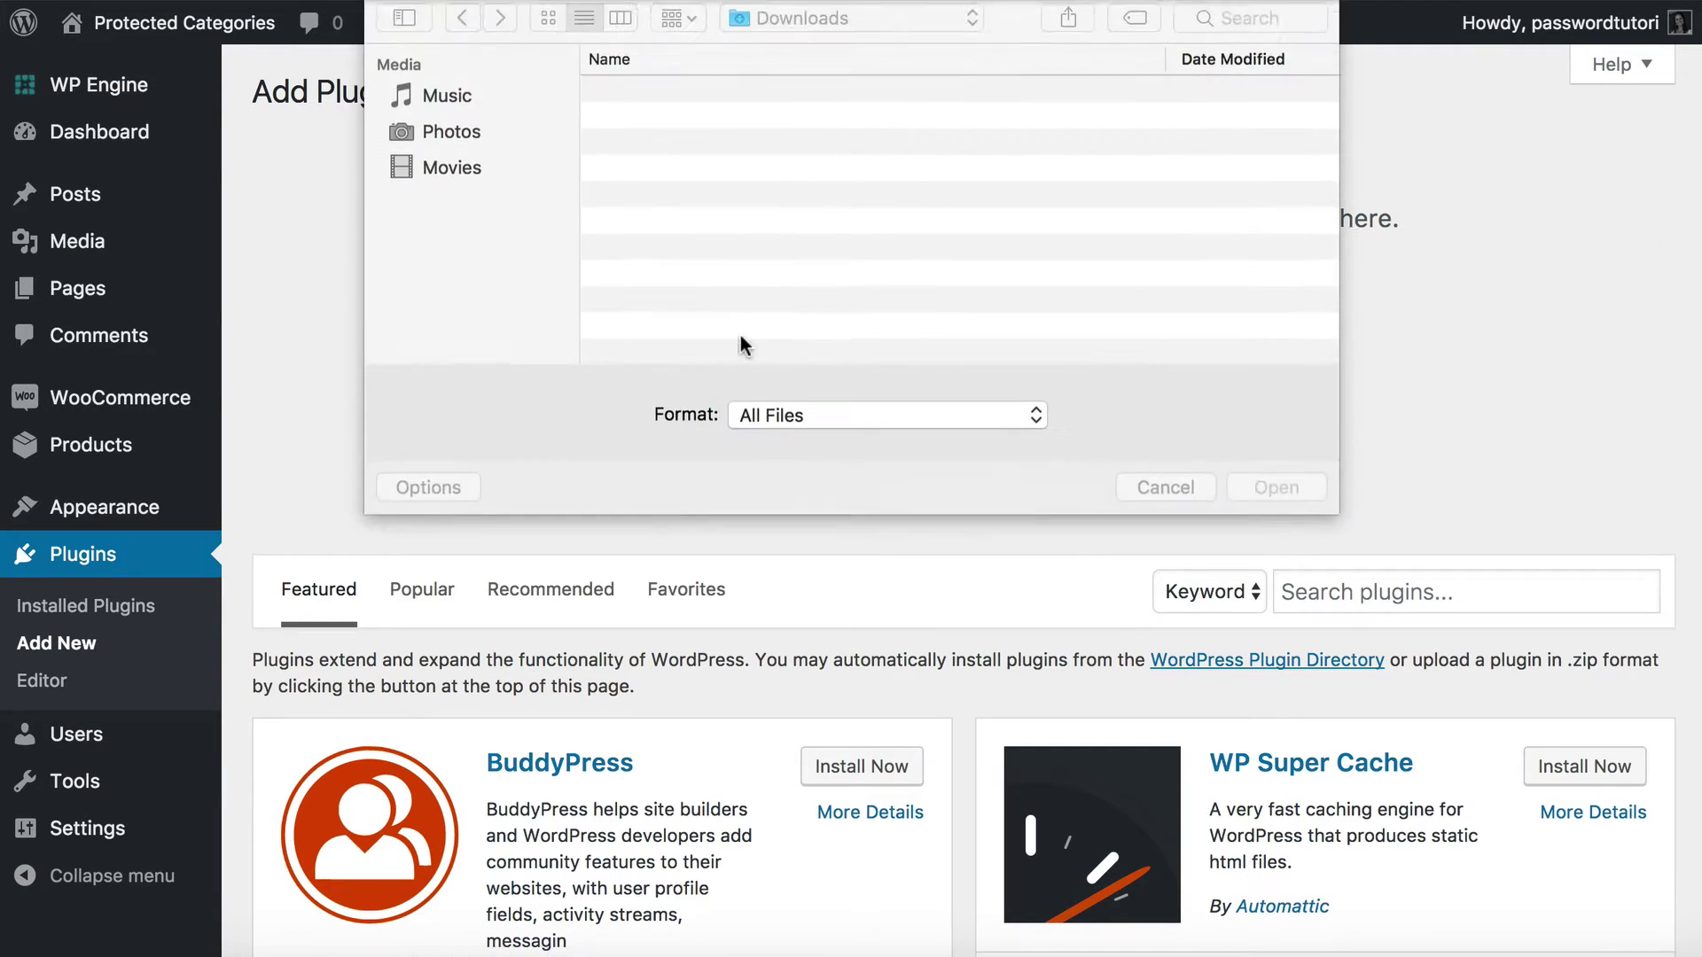
{"action": "left_click", "coordinate": [695, 98]}
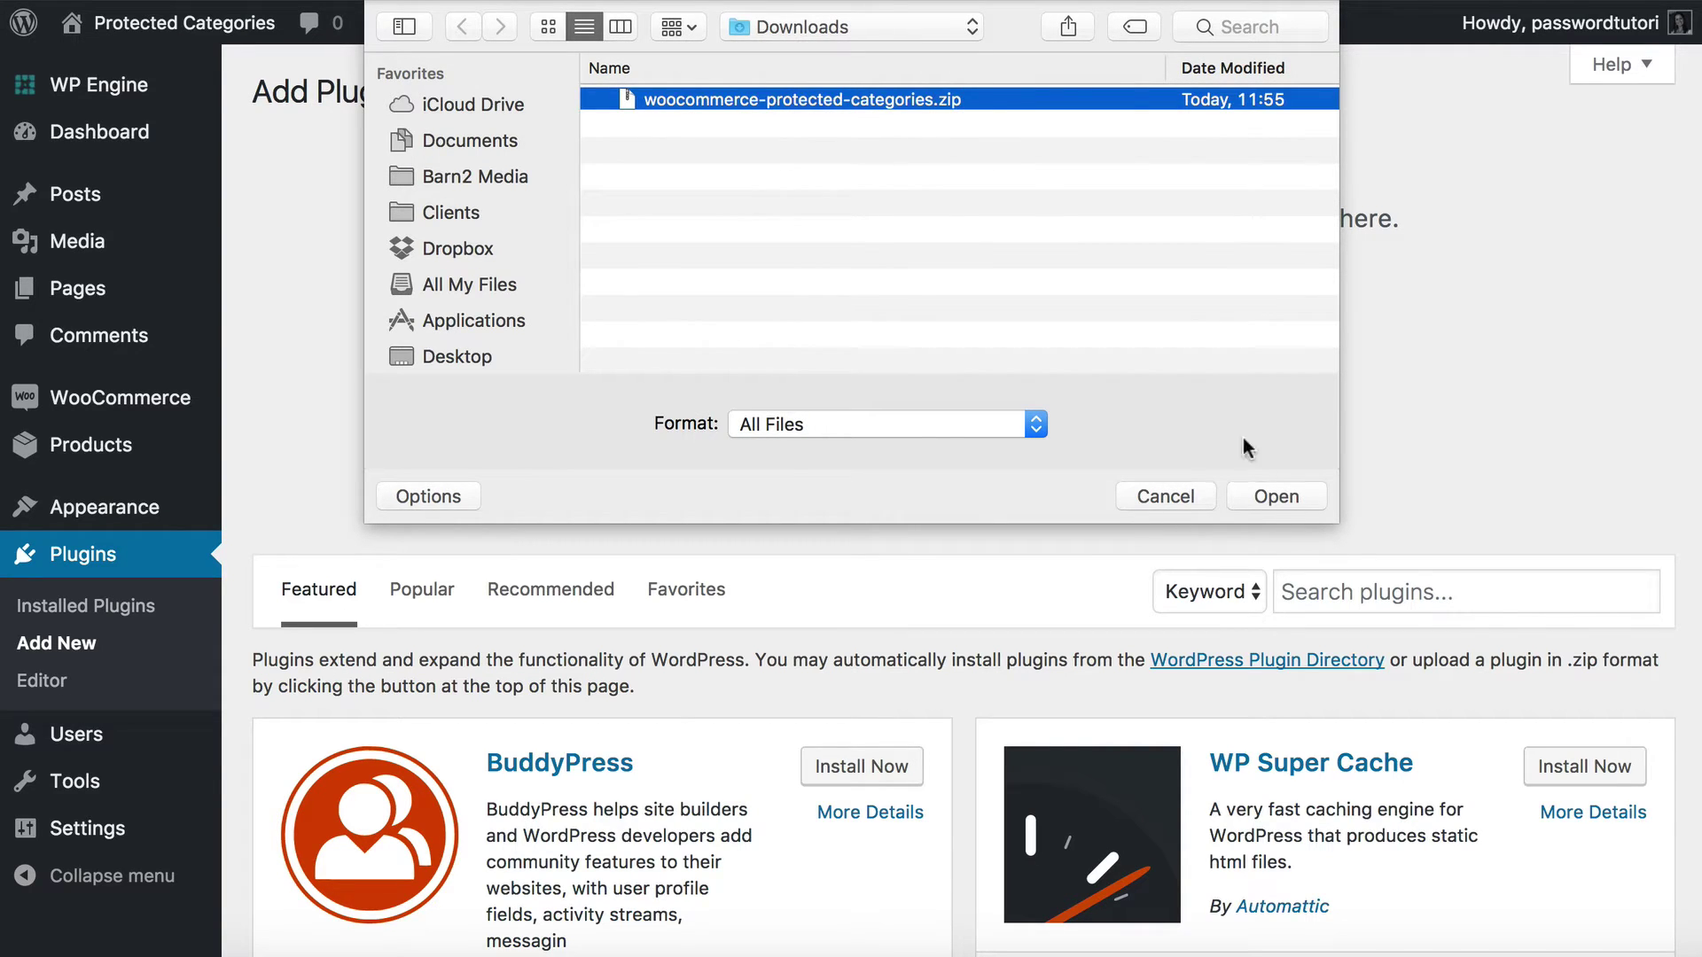
{"action": "left_click", "coordinate": [1274, 496]}
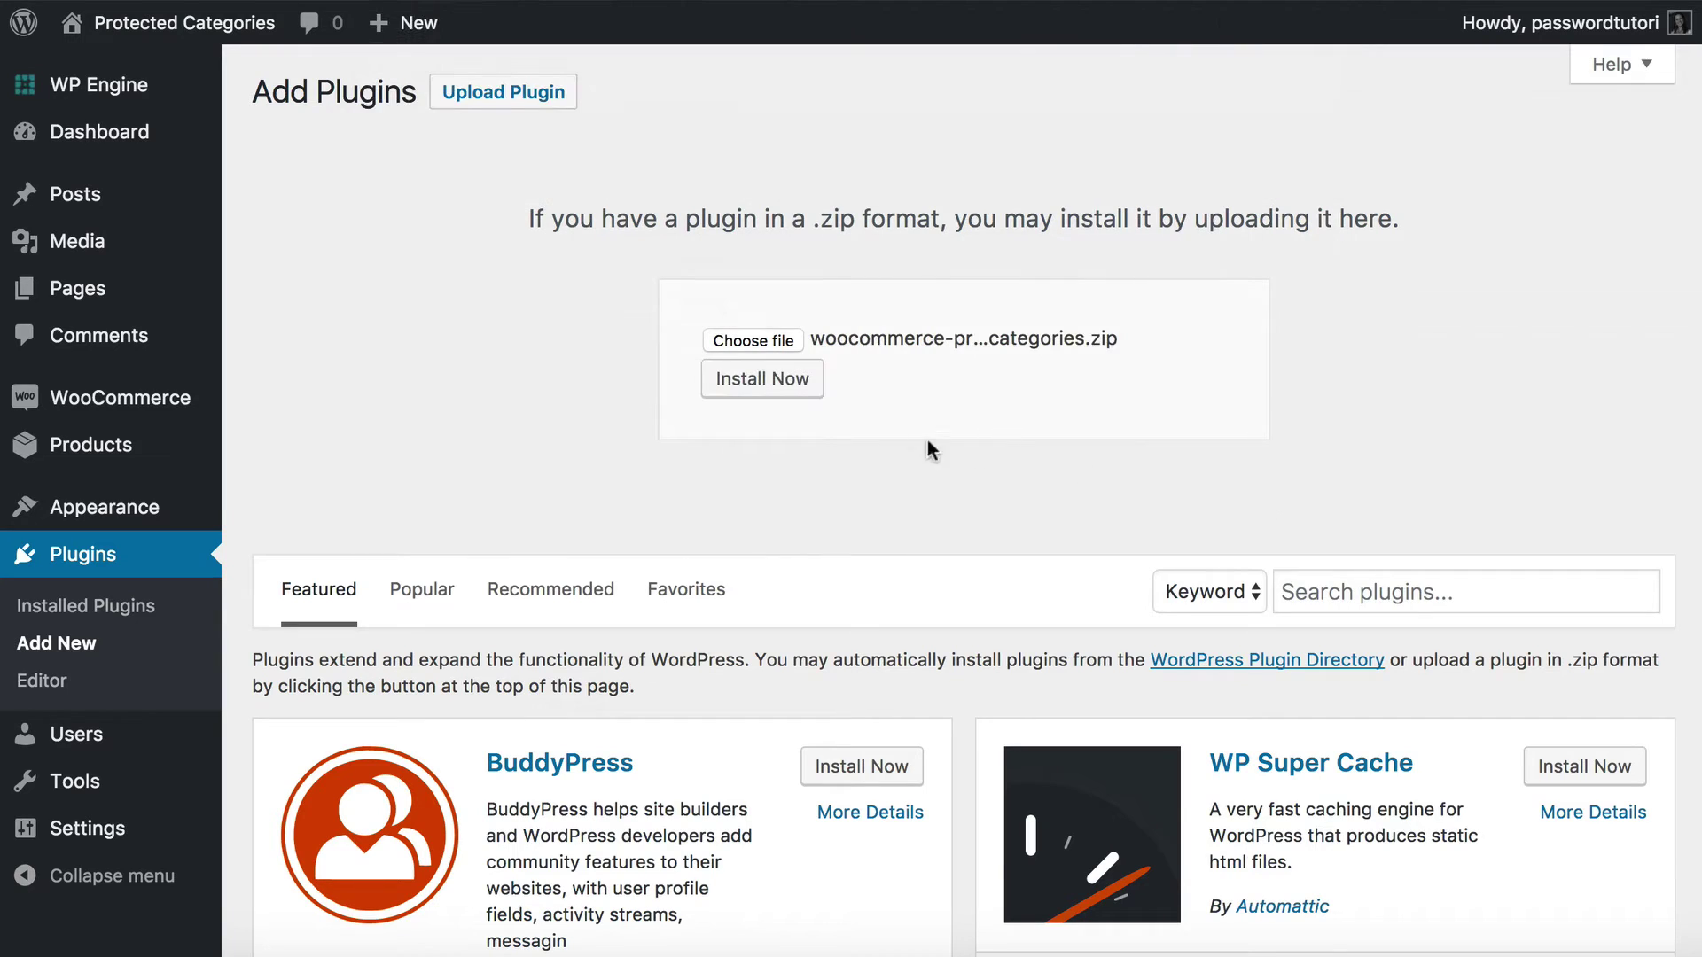
{"action": "left_click", "coordinate": [754, 383]}
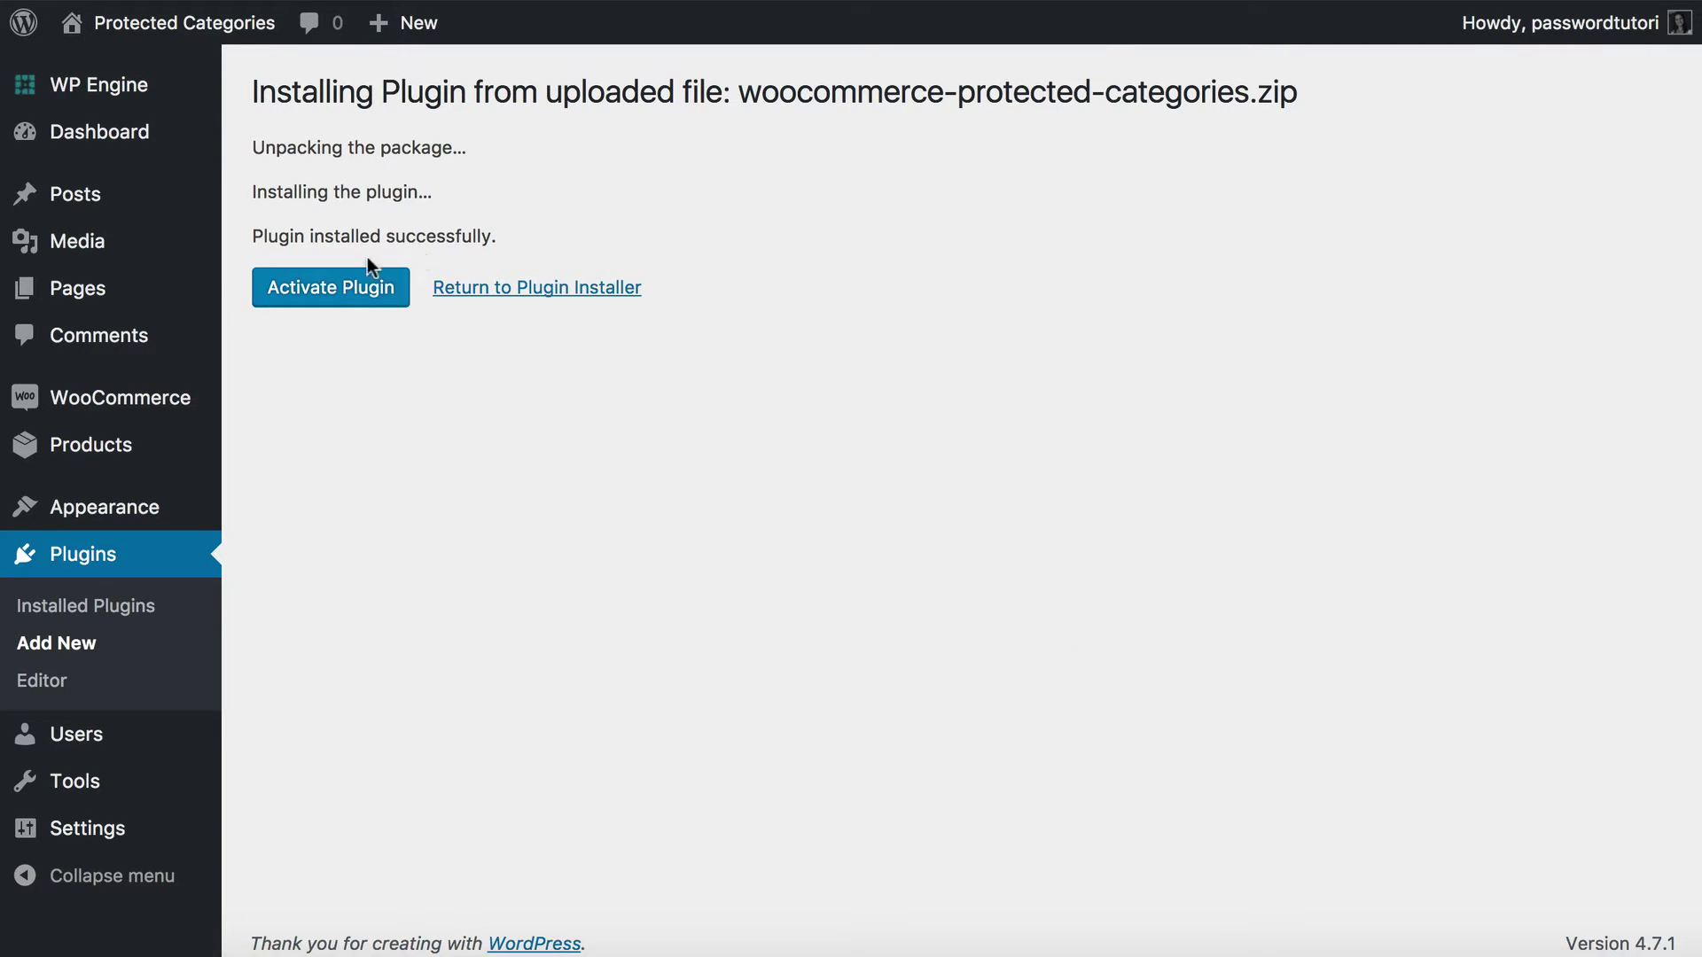
{"action": "left_click", "coordinate": [331, 296]}
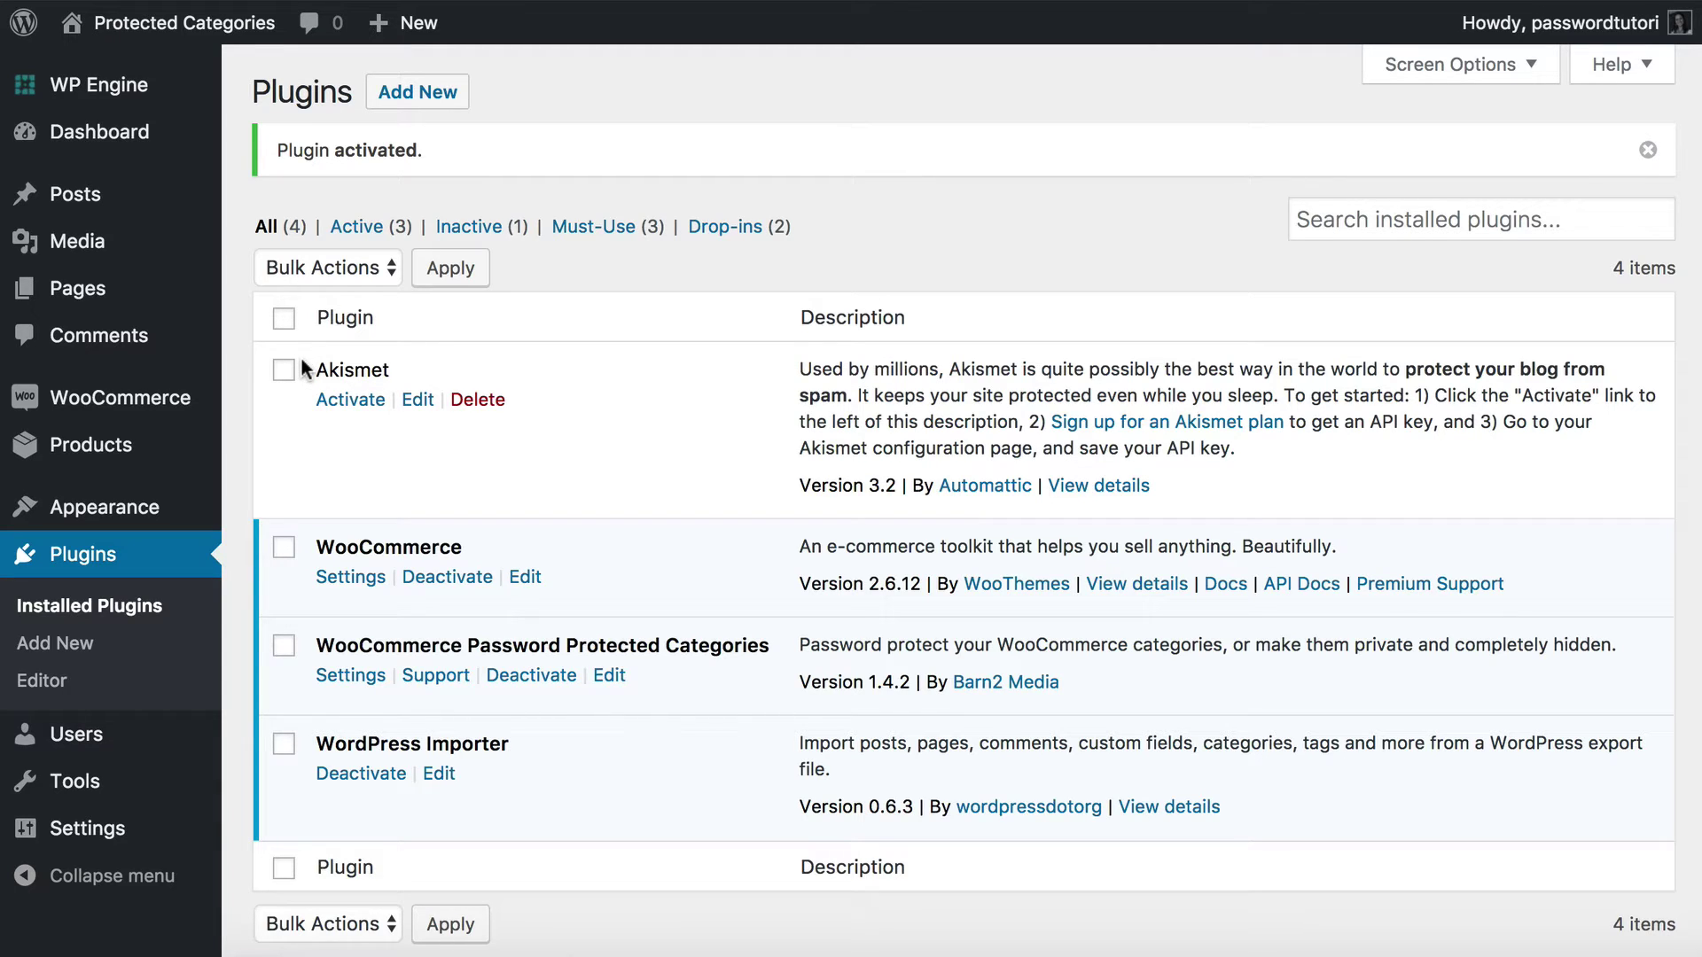
Go to WooCommerce Settings > Products > Password Protected Categories.
{"action": "mouse_move", "coordinate": [102, 409]}
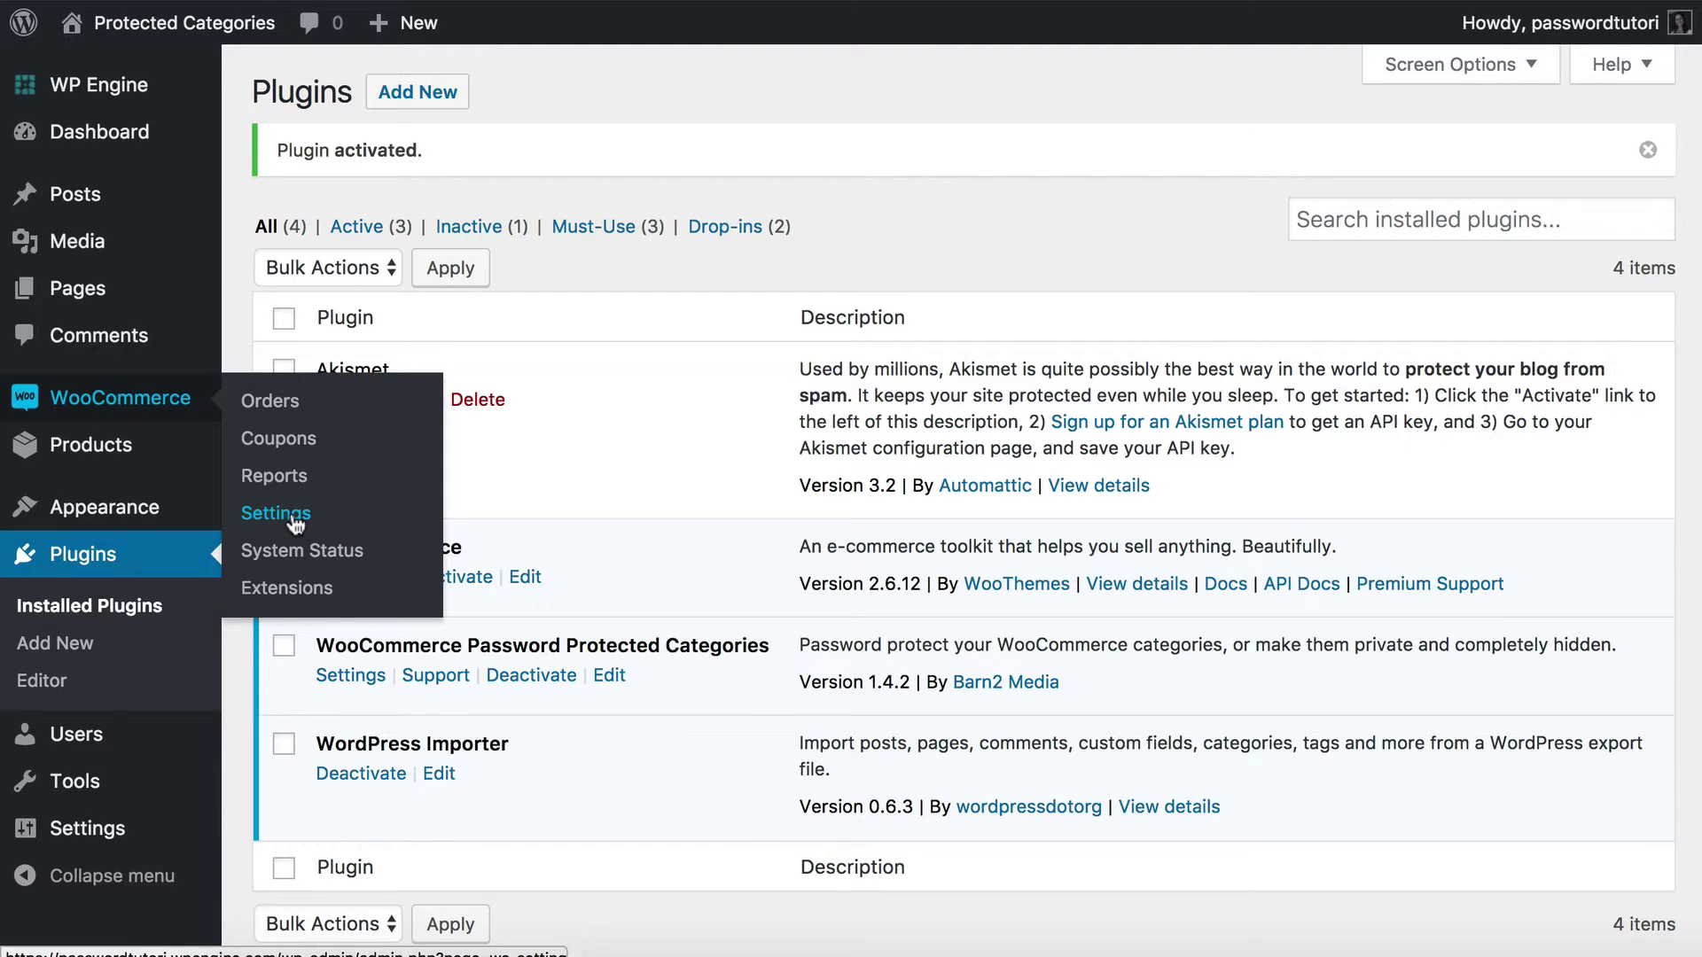
{"action": "left_click", "coordinate": [296, 523]}
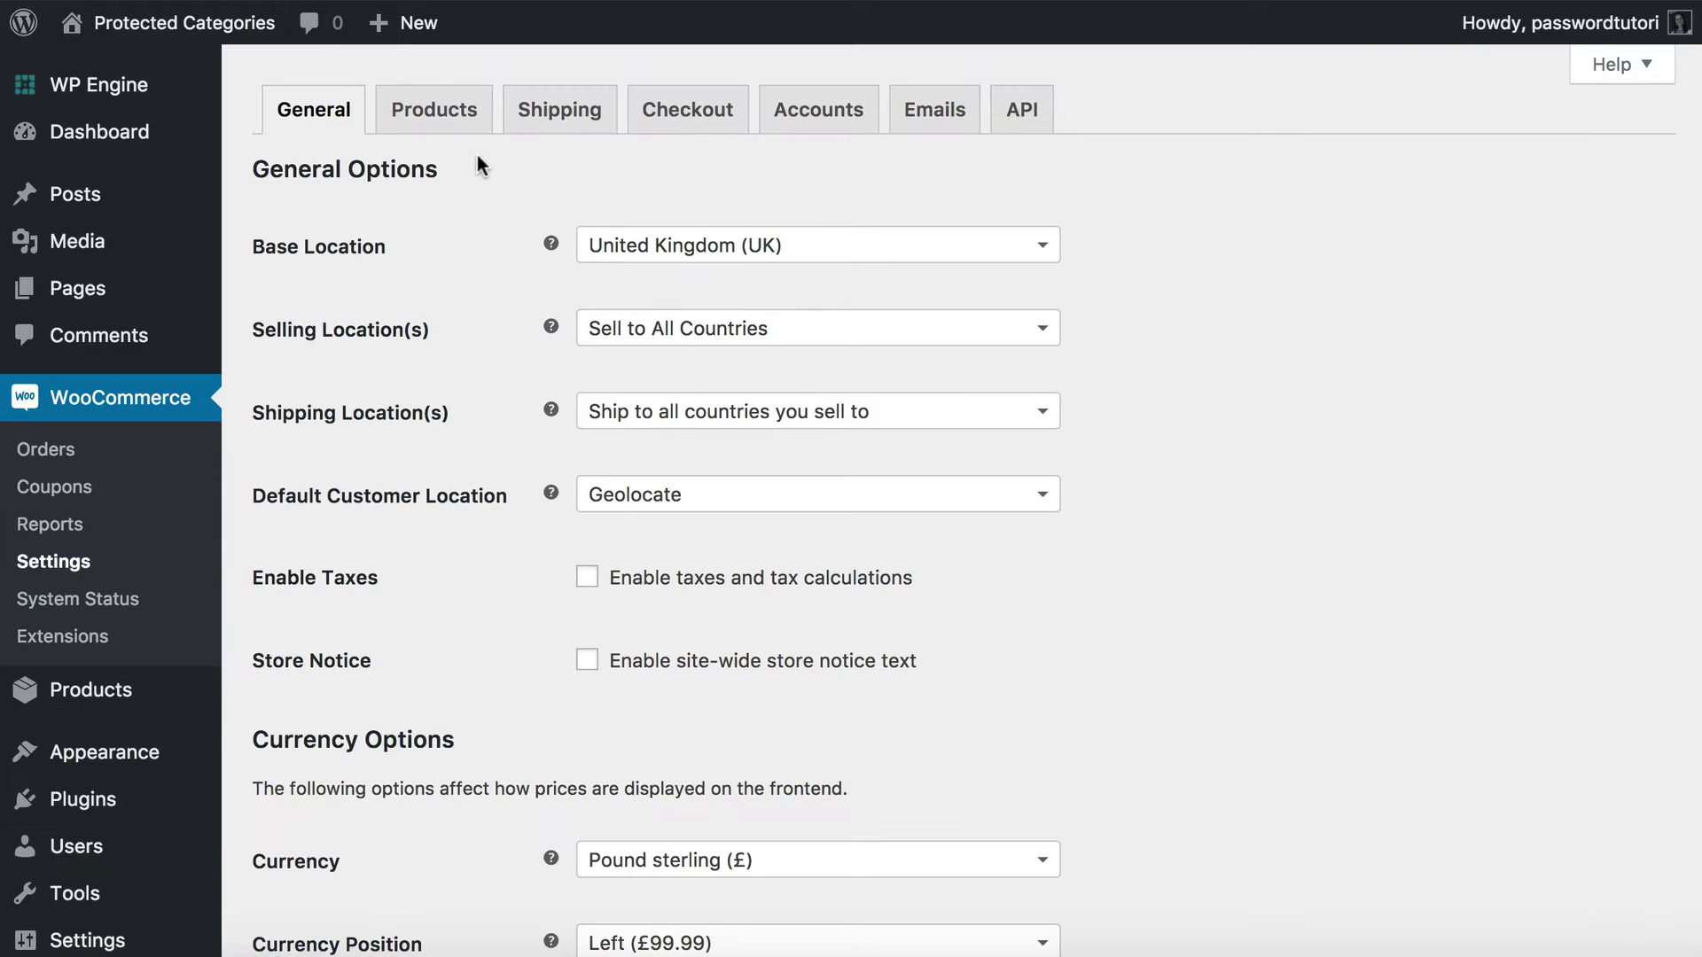
{"action": "left_click", "coordinate": [425, 110]}
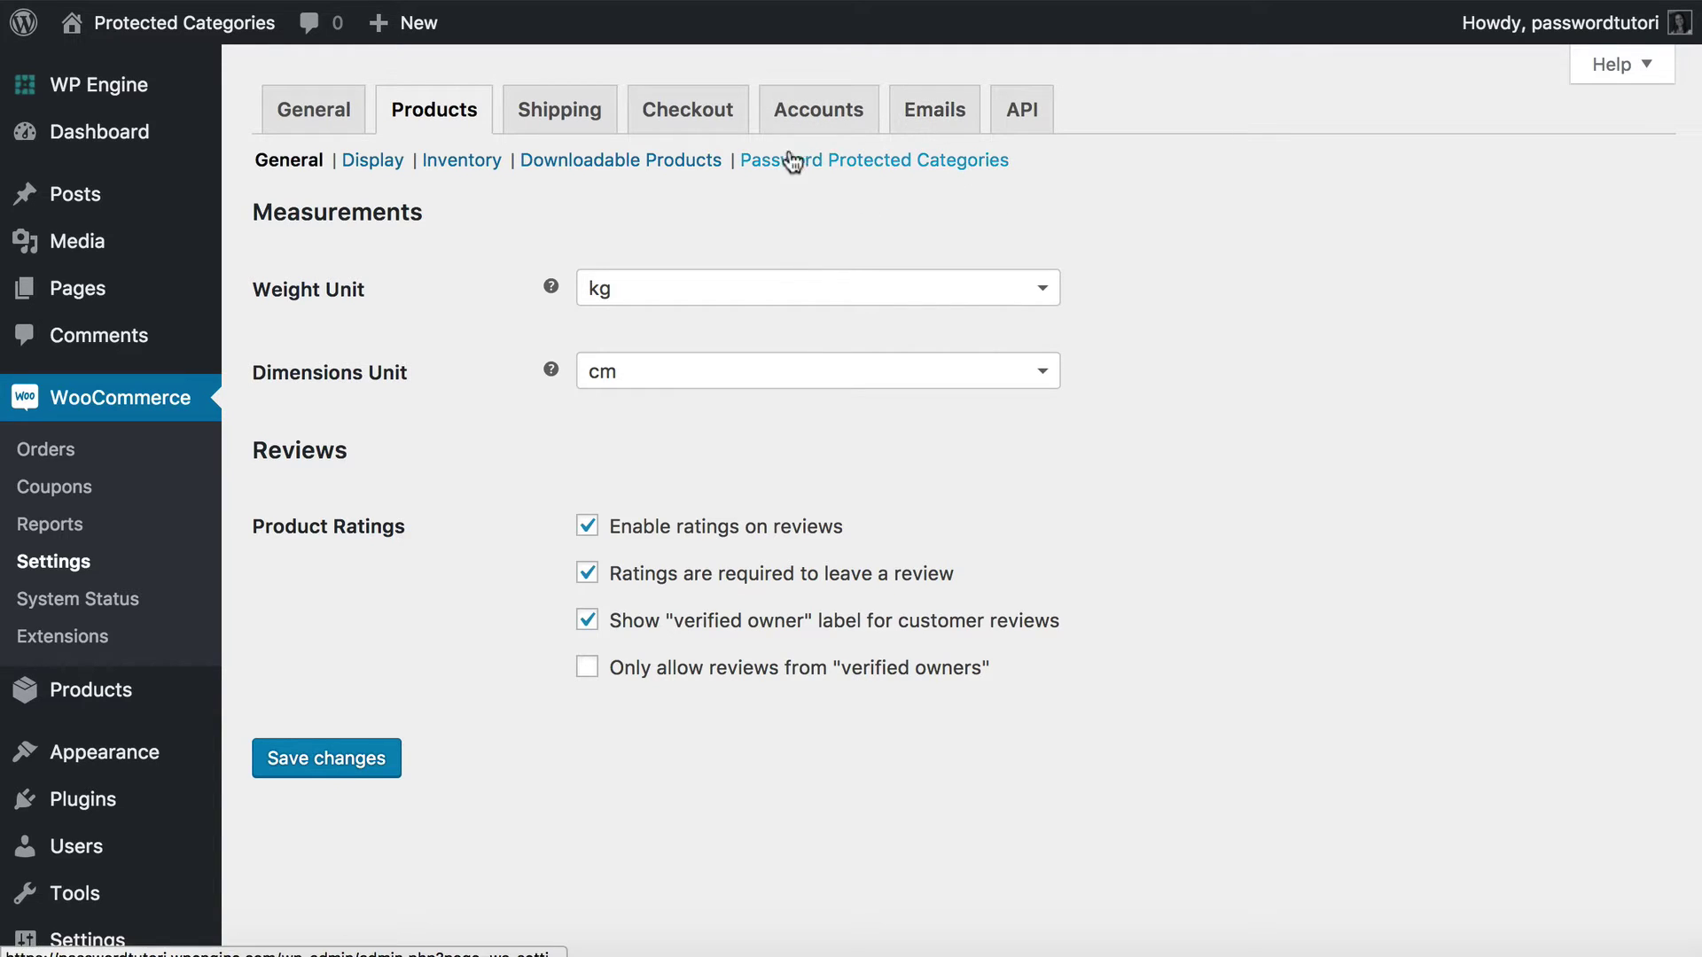
{"action": "left_click", "coordinate": [873, 168]}
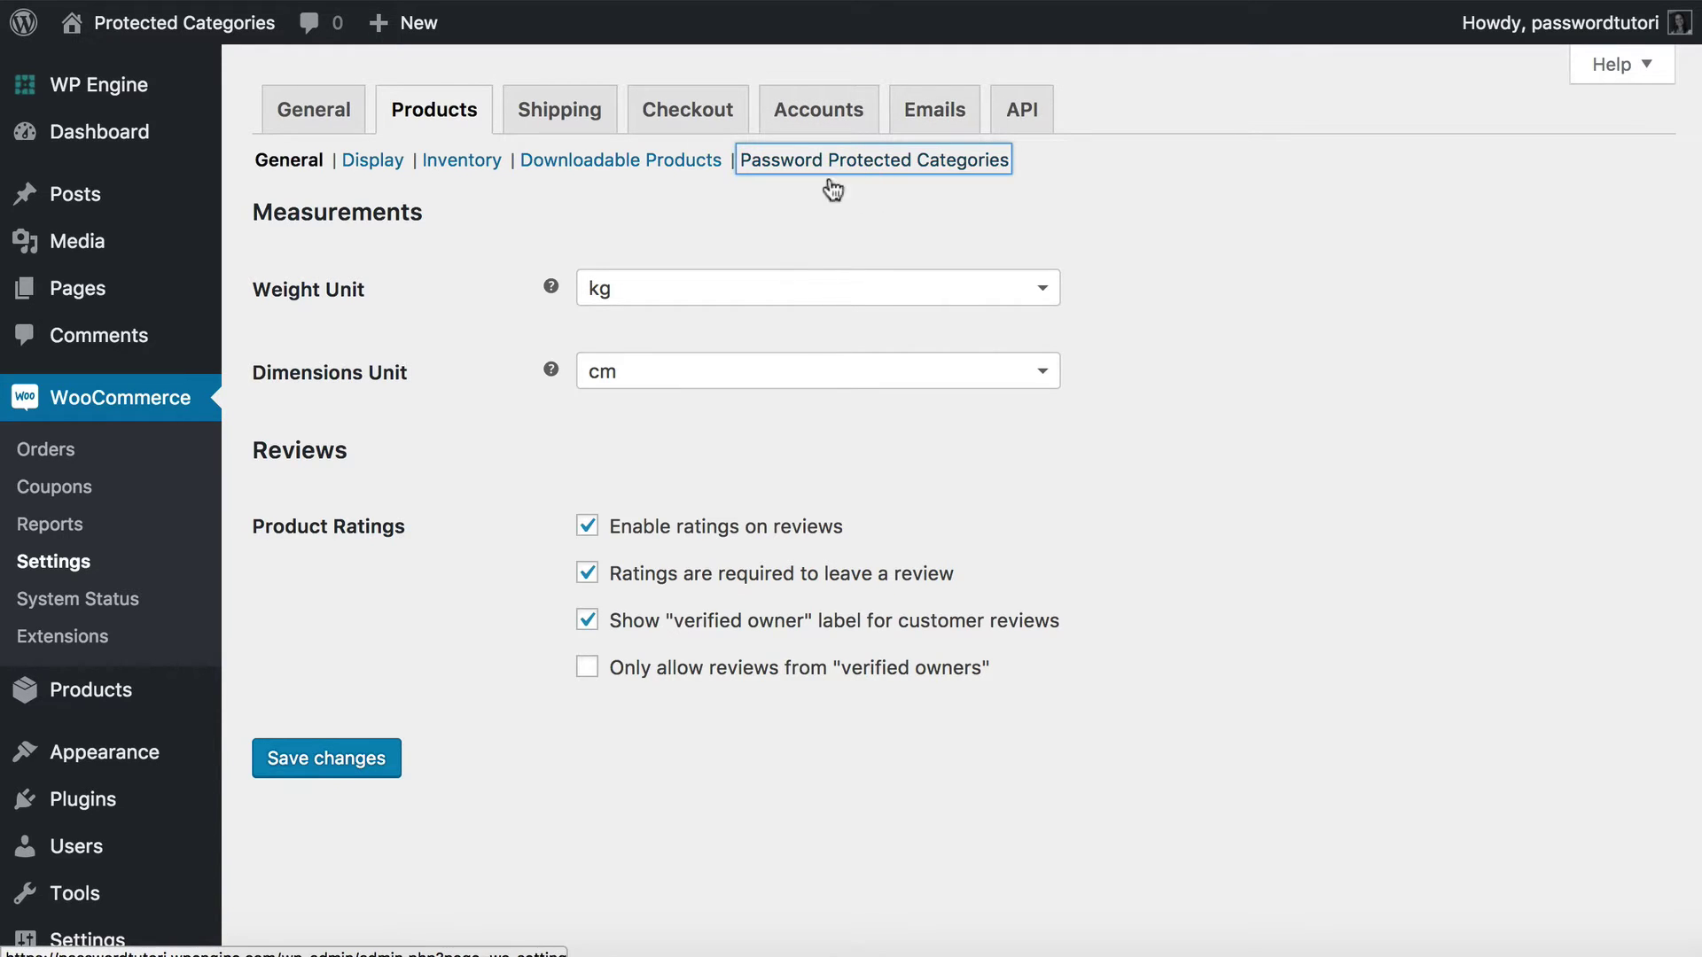
Paste the licence key, save the settings, and highlight the activation confirmation message.
{"action": "left_click", "coordinate": [657, 372]}
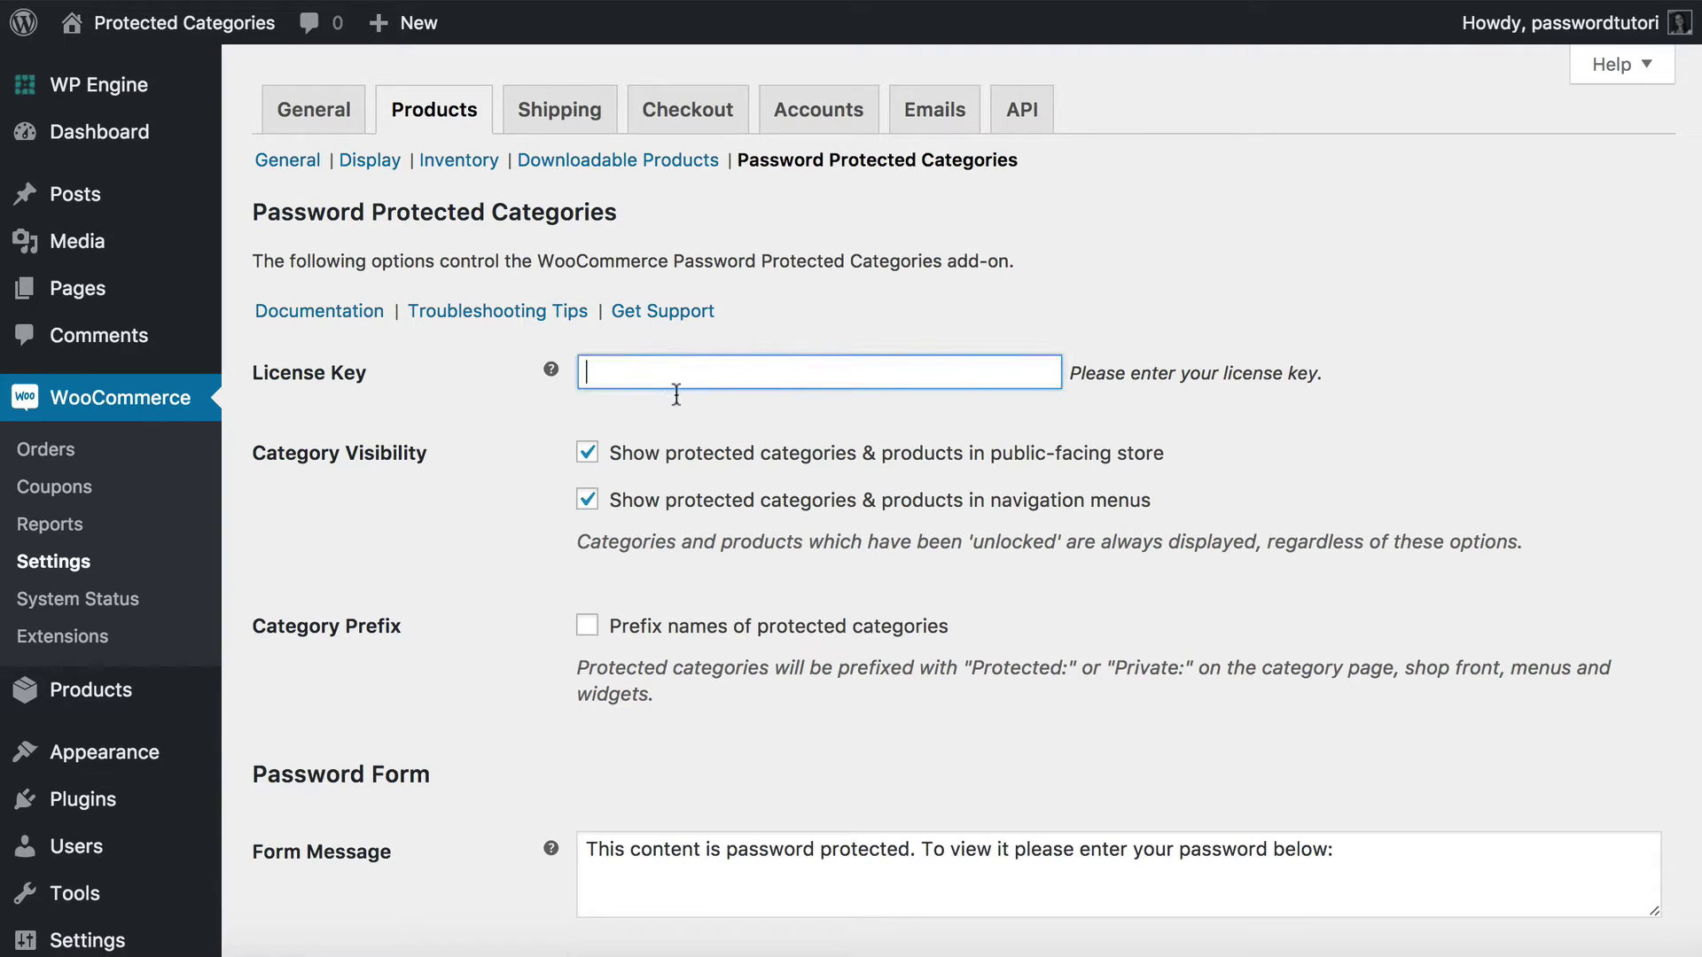
{"action": "key", "text": "super+v"}
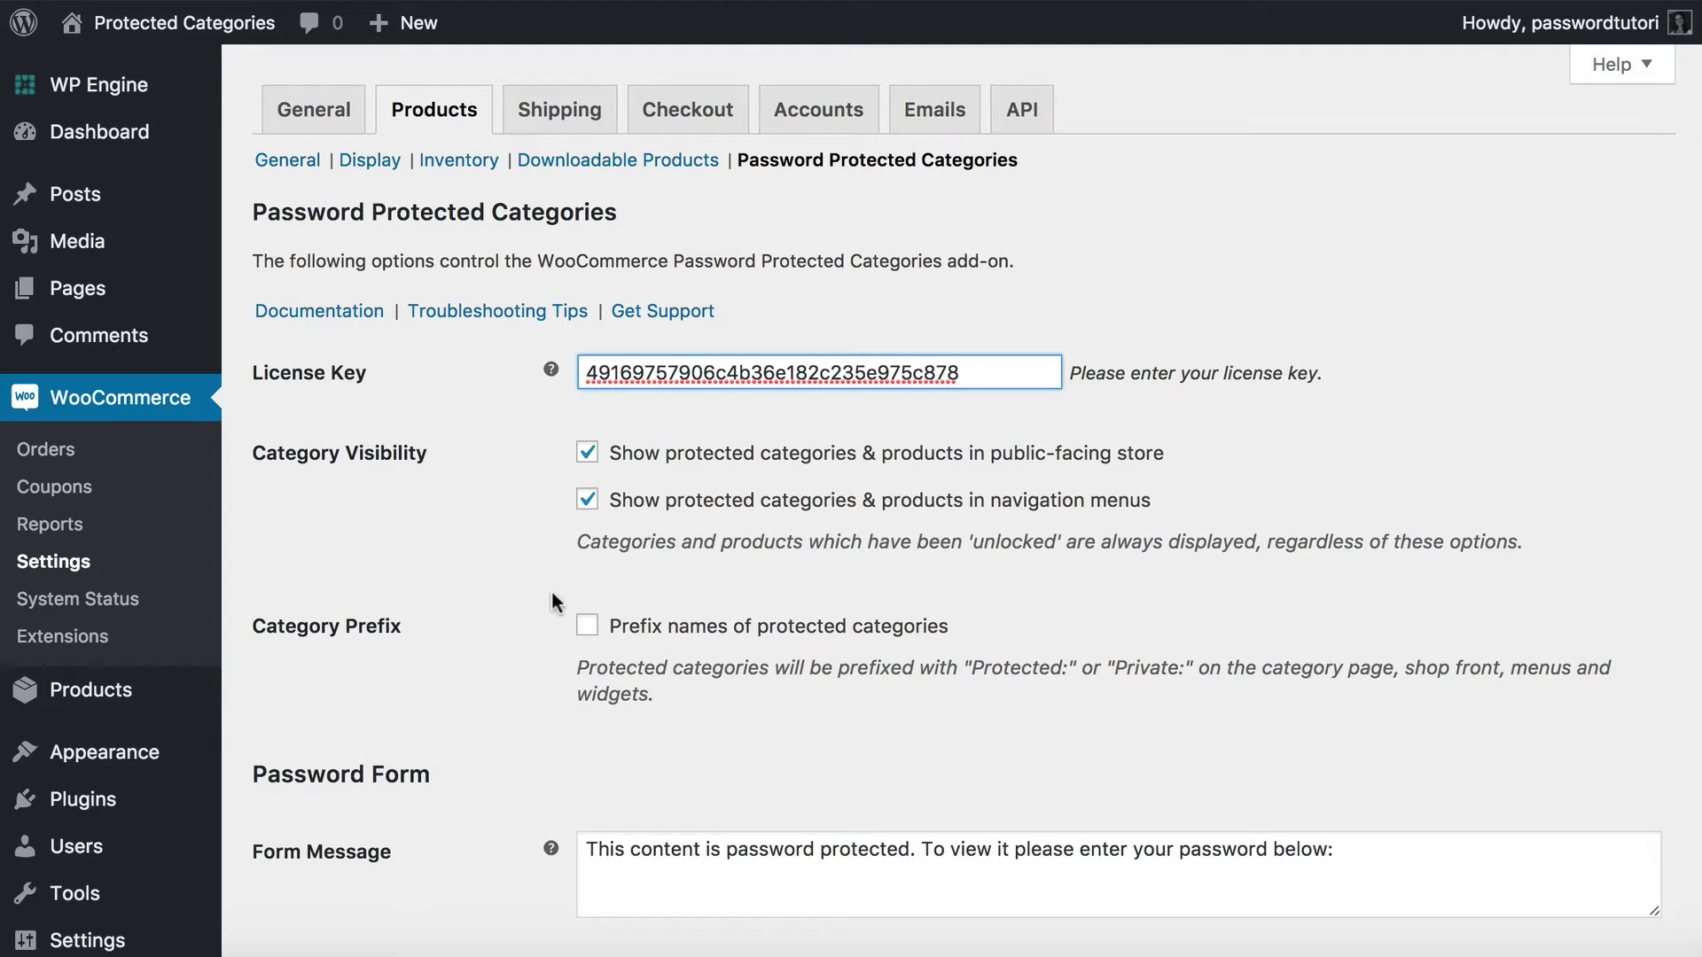
{"action": "scroll", "coordinate": [831, 487], "scroll_direction": "down", "scroll_amount": 5}
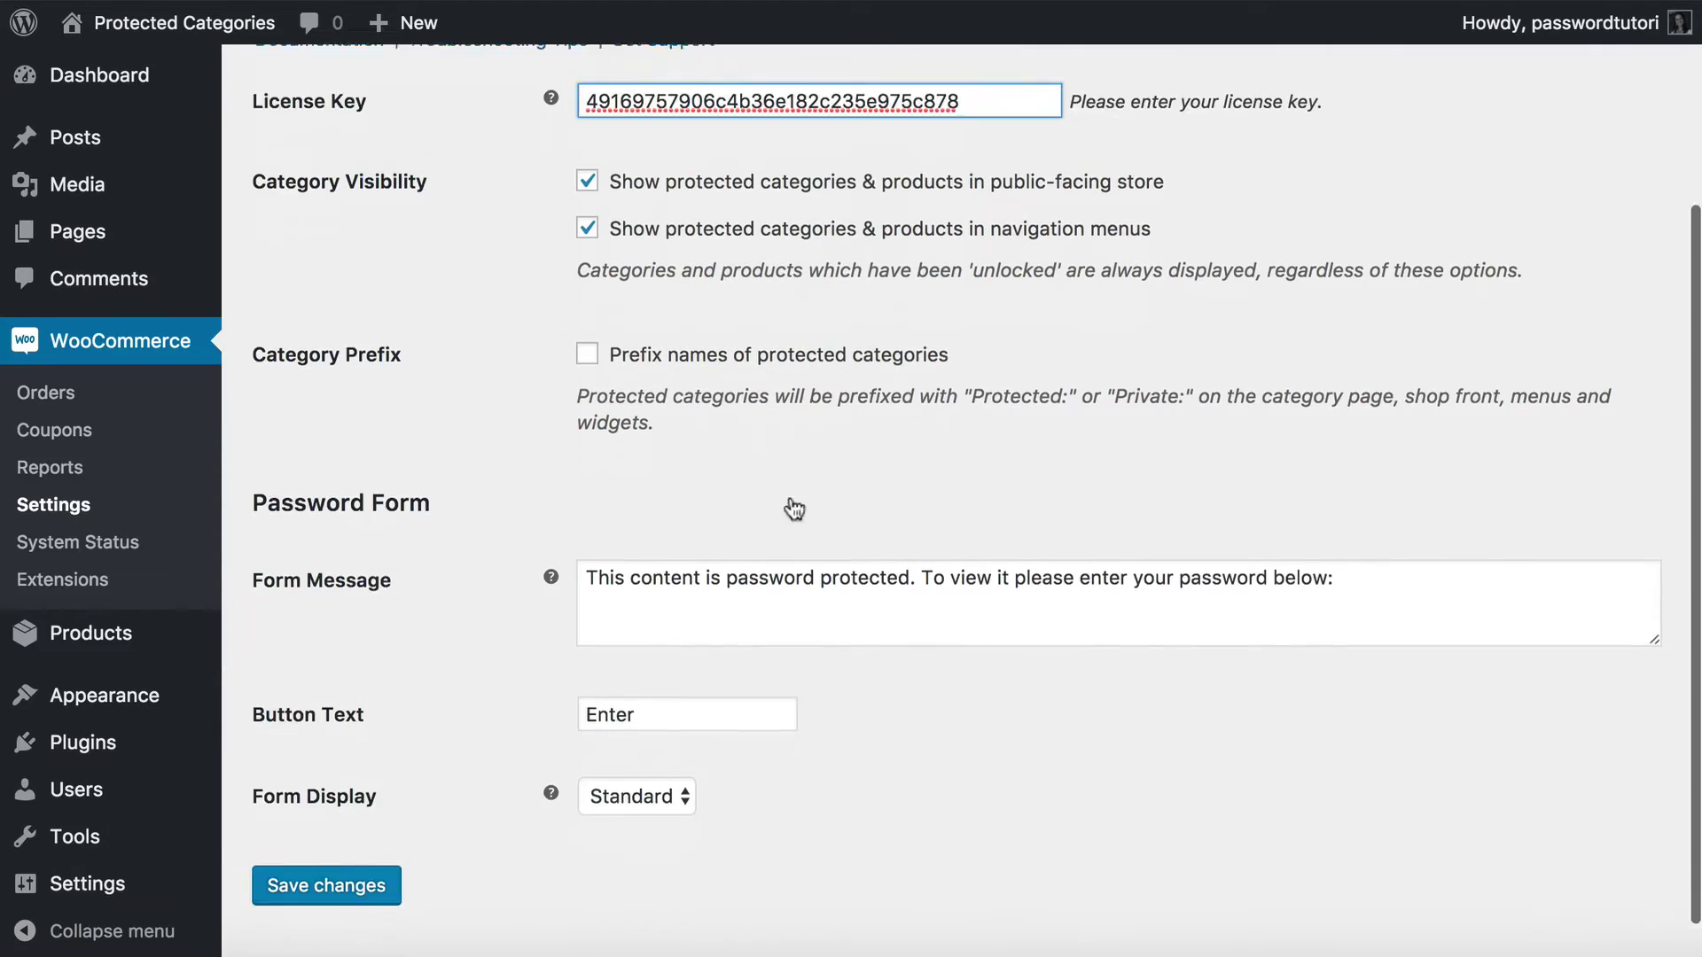
{"action": "left_click", "coordinate": [333, 827]}
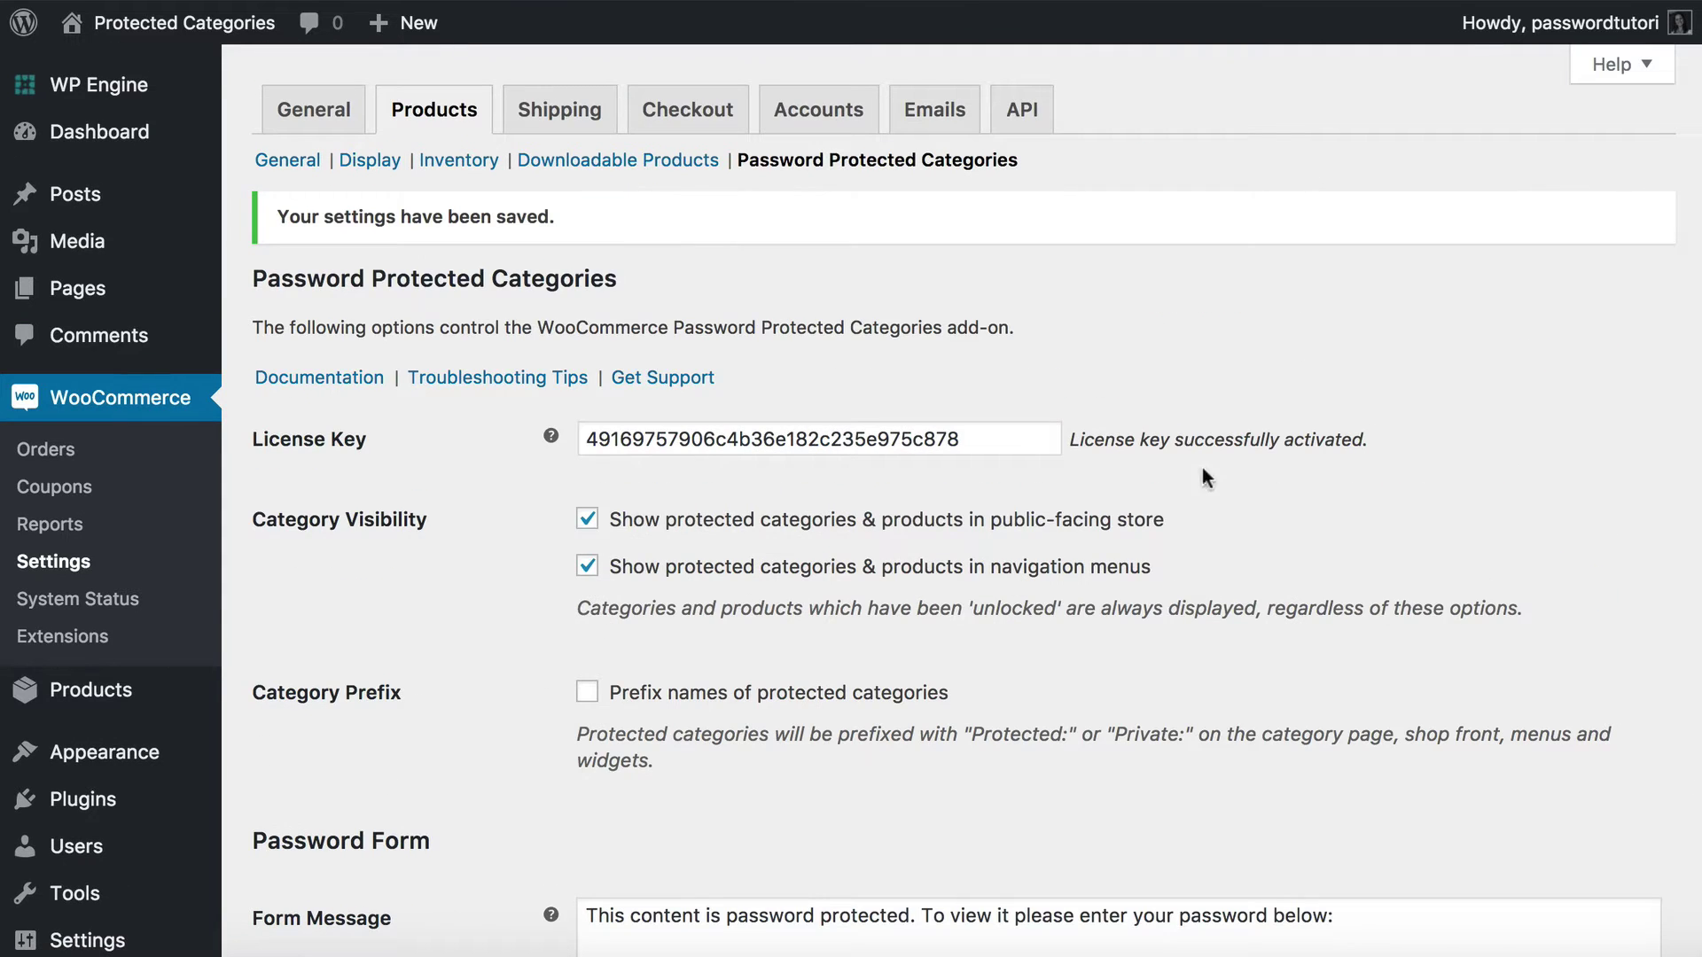
{"action": "left_click_drag", "start_coordinate": [1071, 441], "coordinate": [1405, 437]}
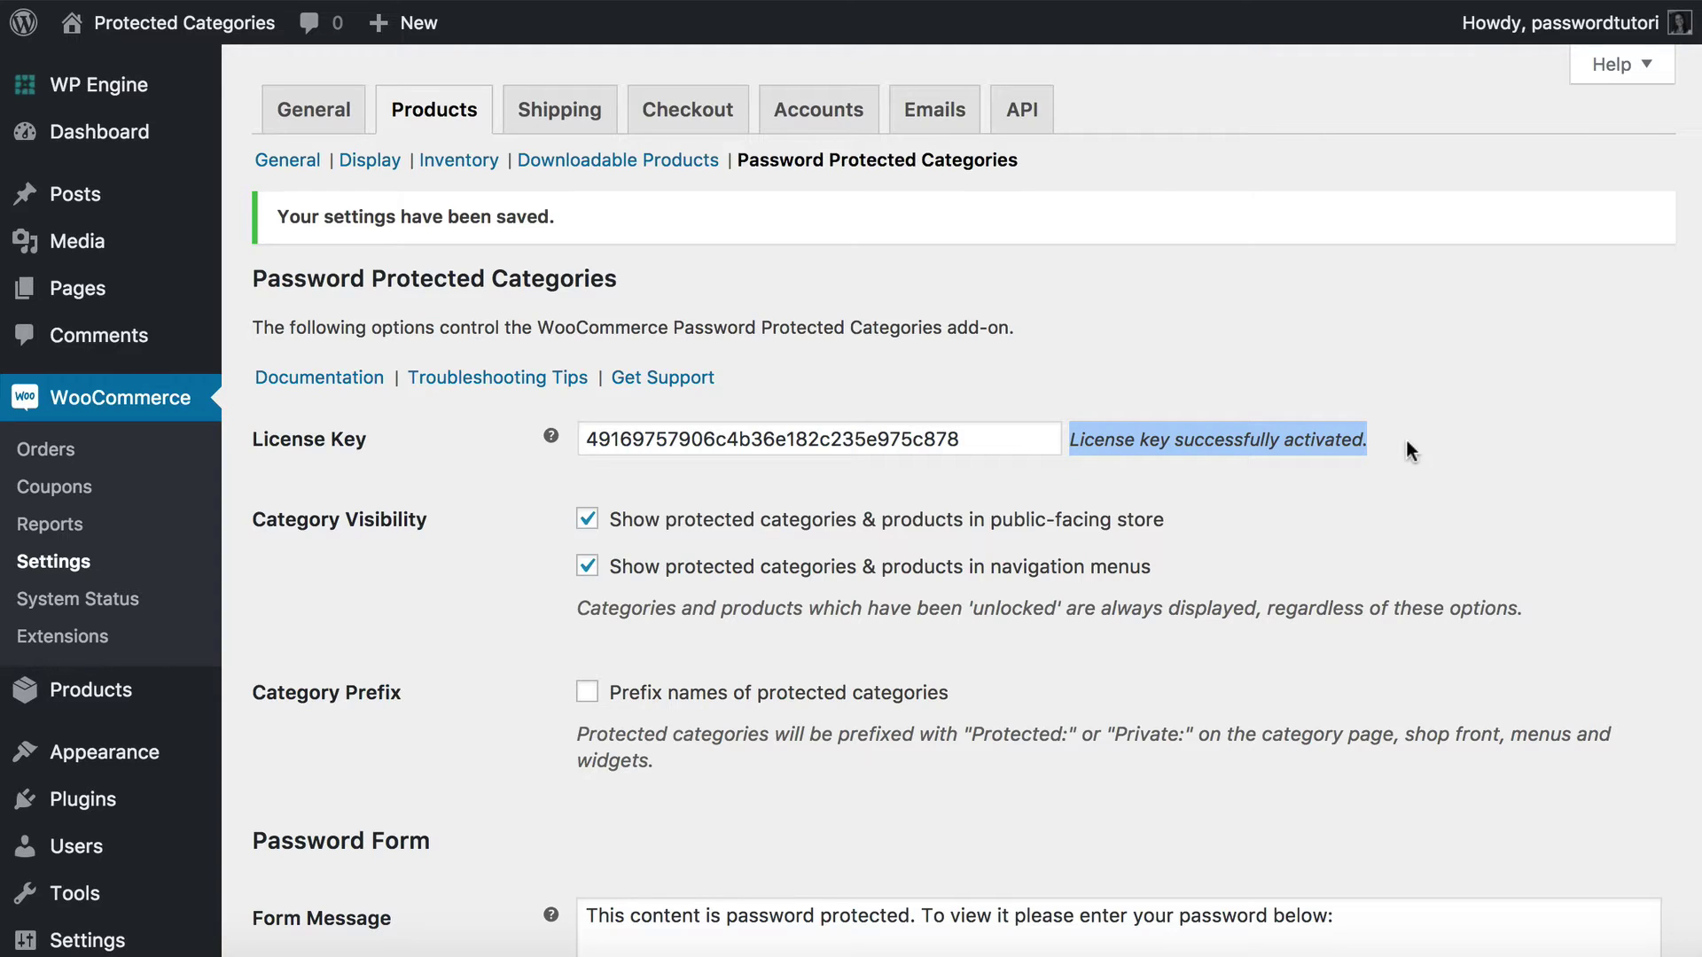
{"action": "left_click", "coordinate": [1132, 436]}
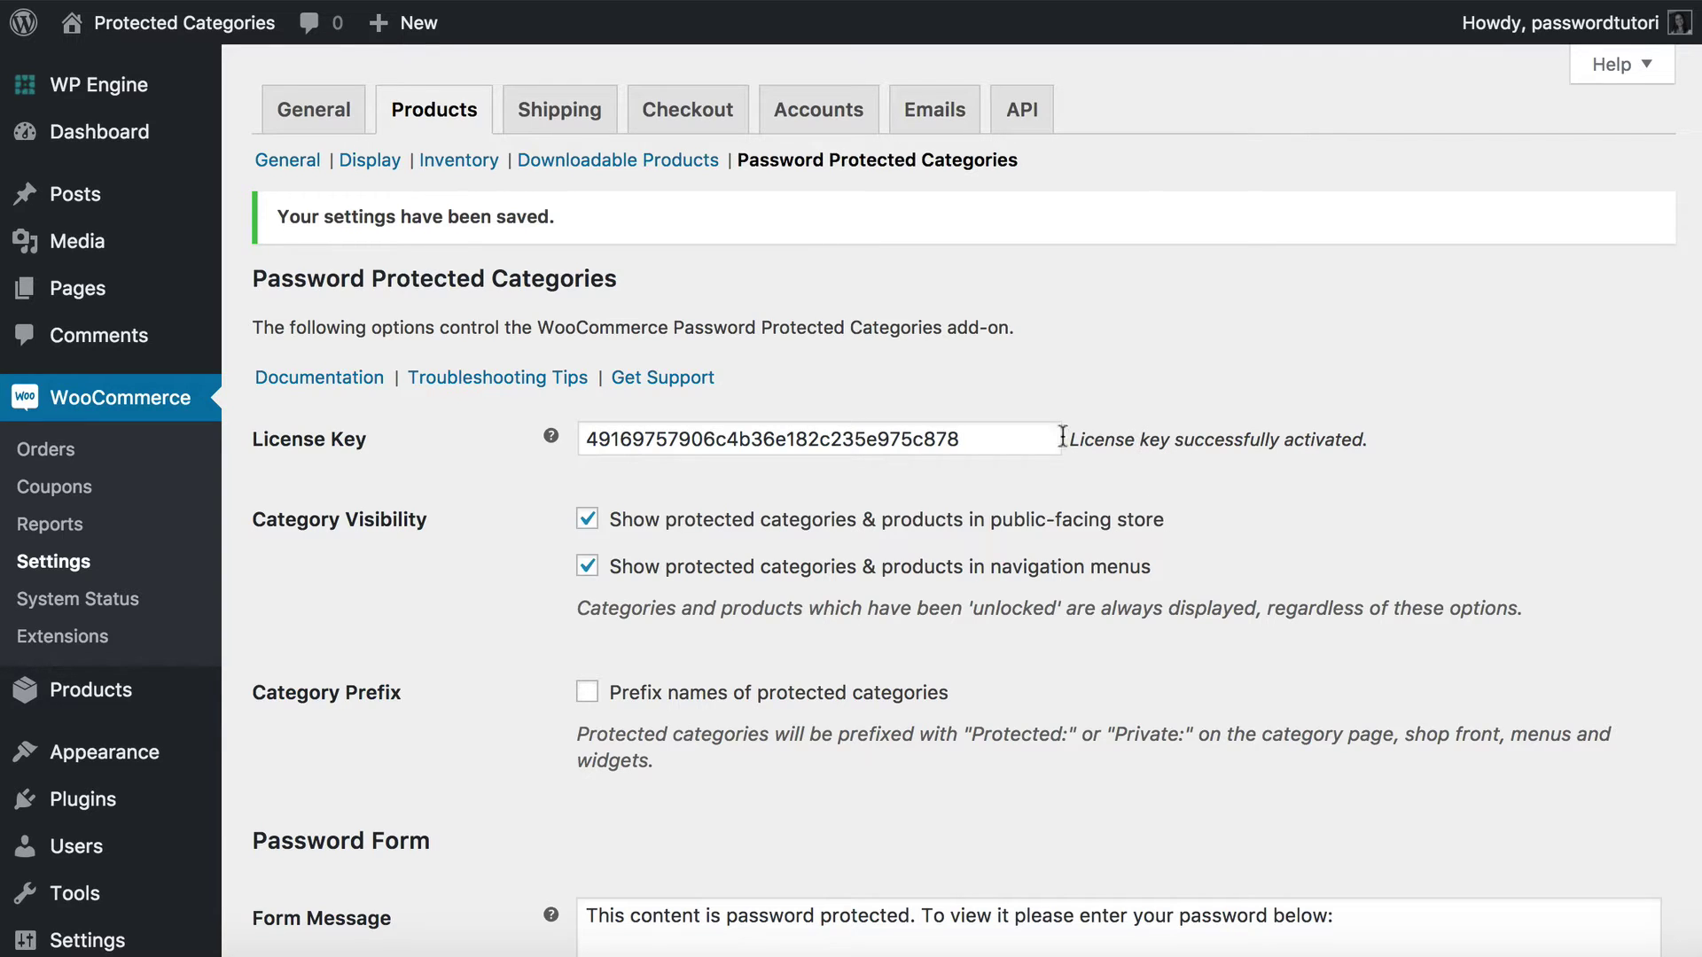
{"action": "left_click_drag", "start_coordinate": [1069, 439], "coordinate": [1374, 441]}
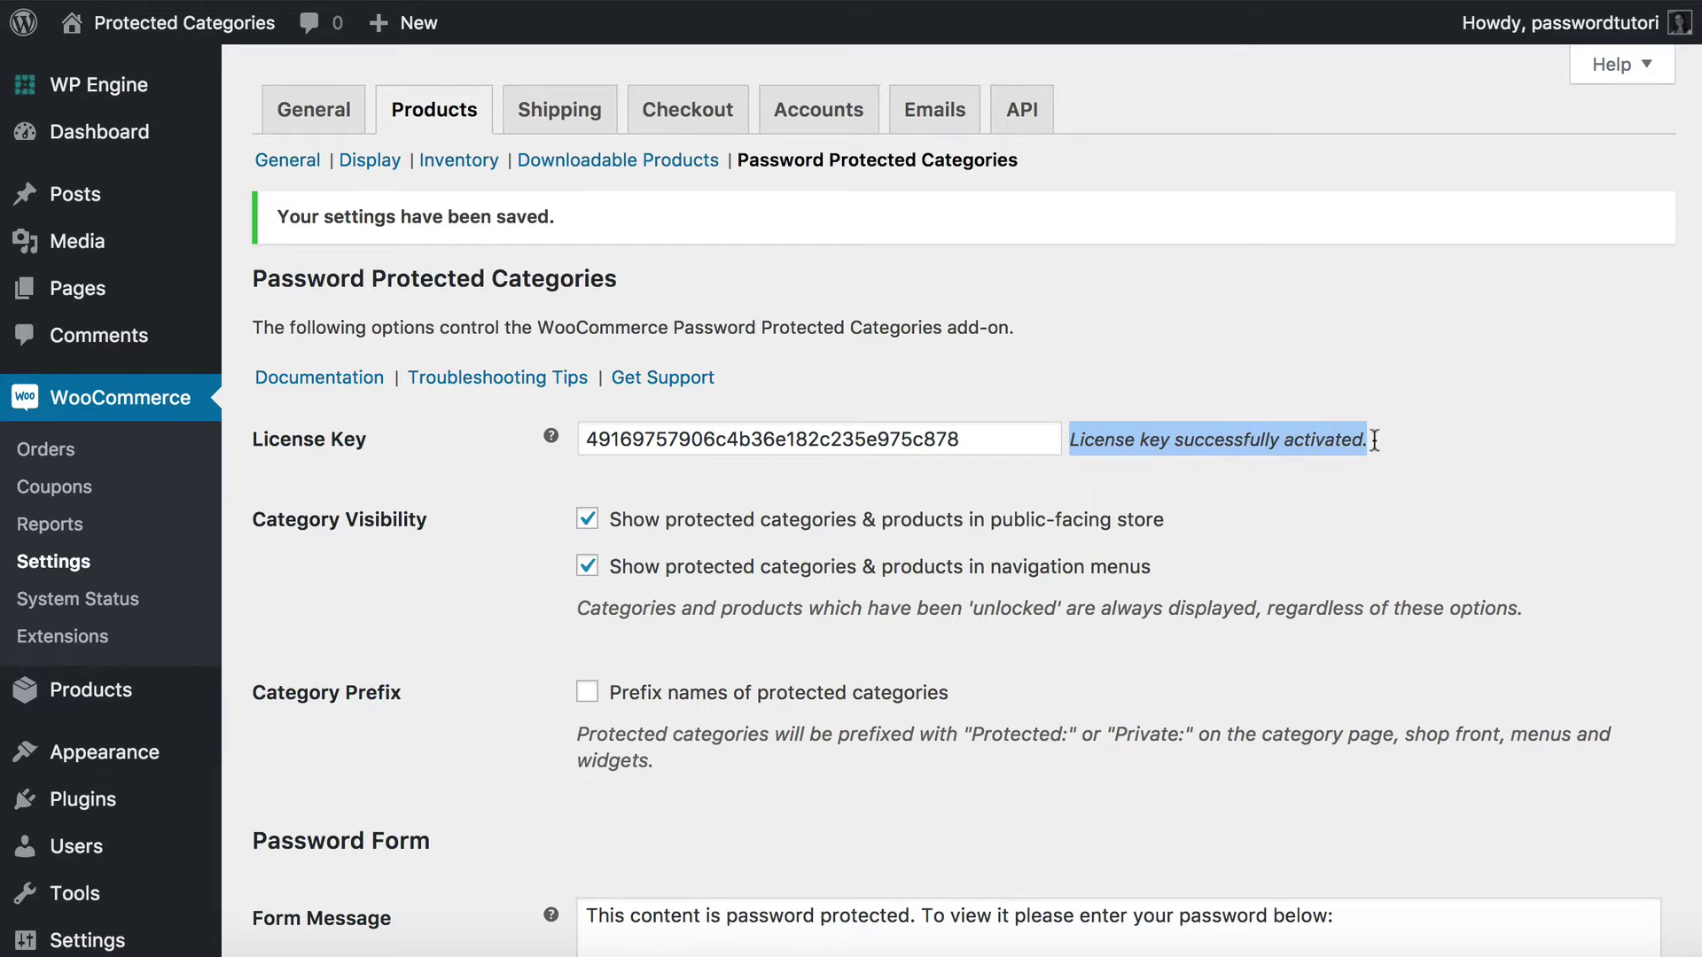
{"action": "left_click", "coordinate": [1374, 441]}
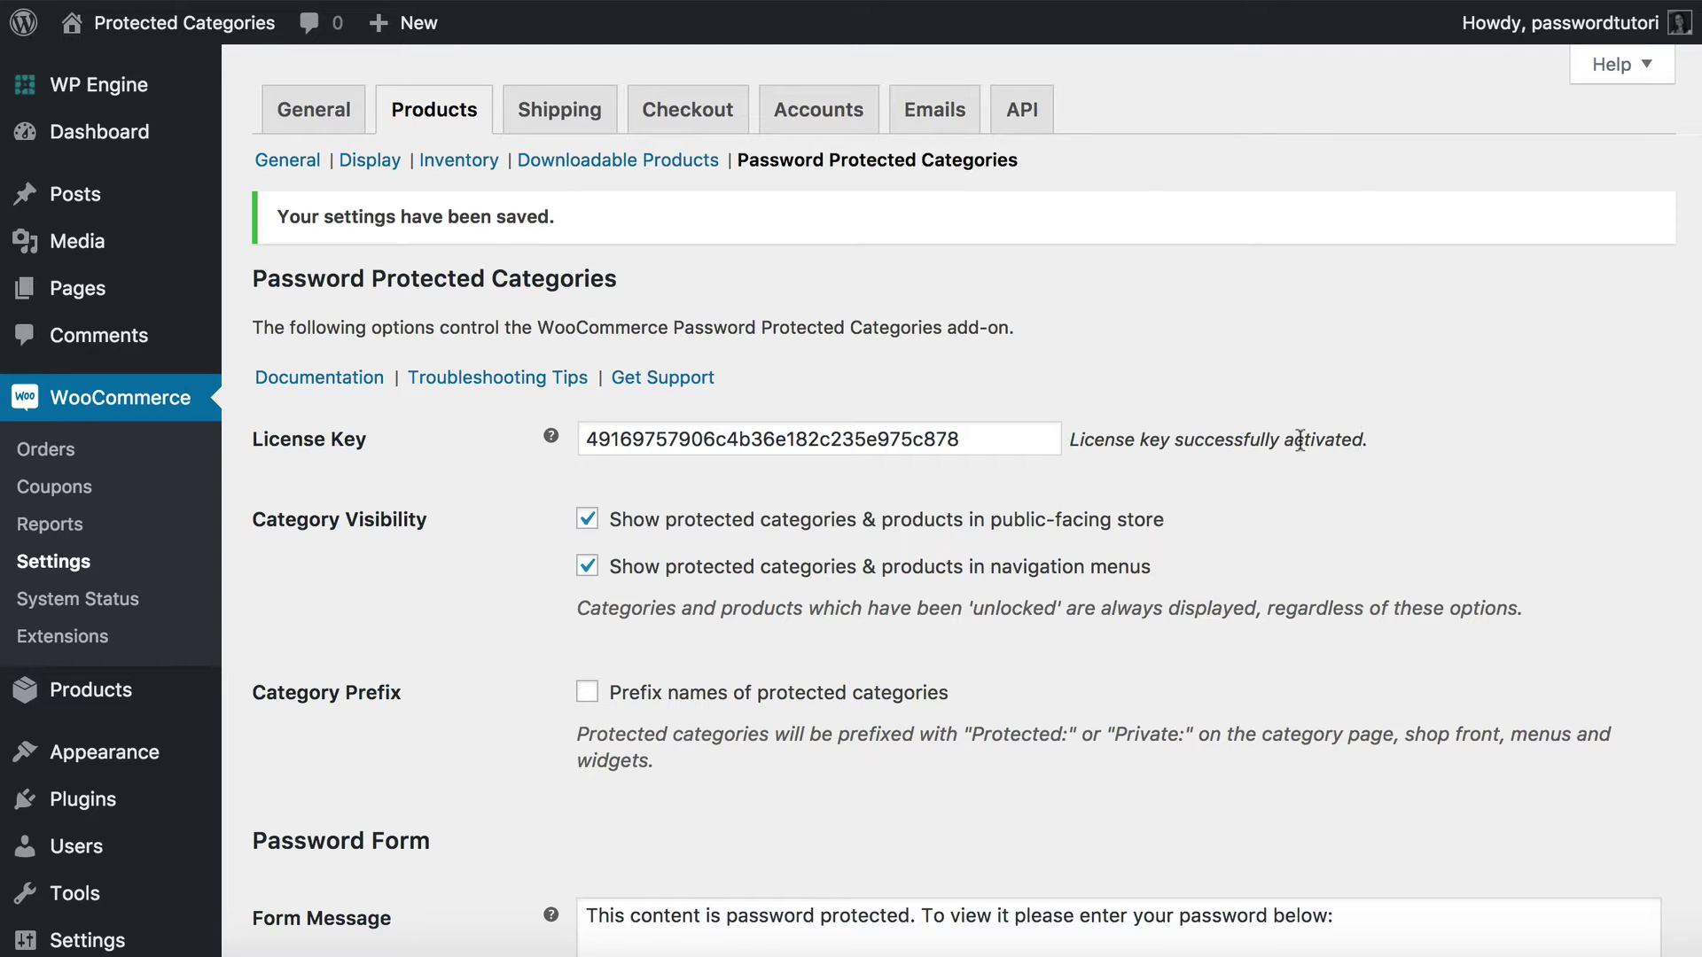
{"action": "mouse_move", "coordinate": [84, 693]}
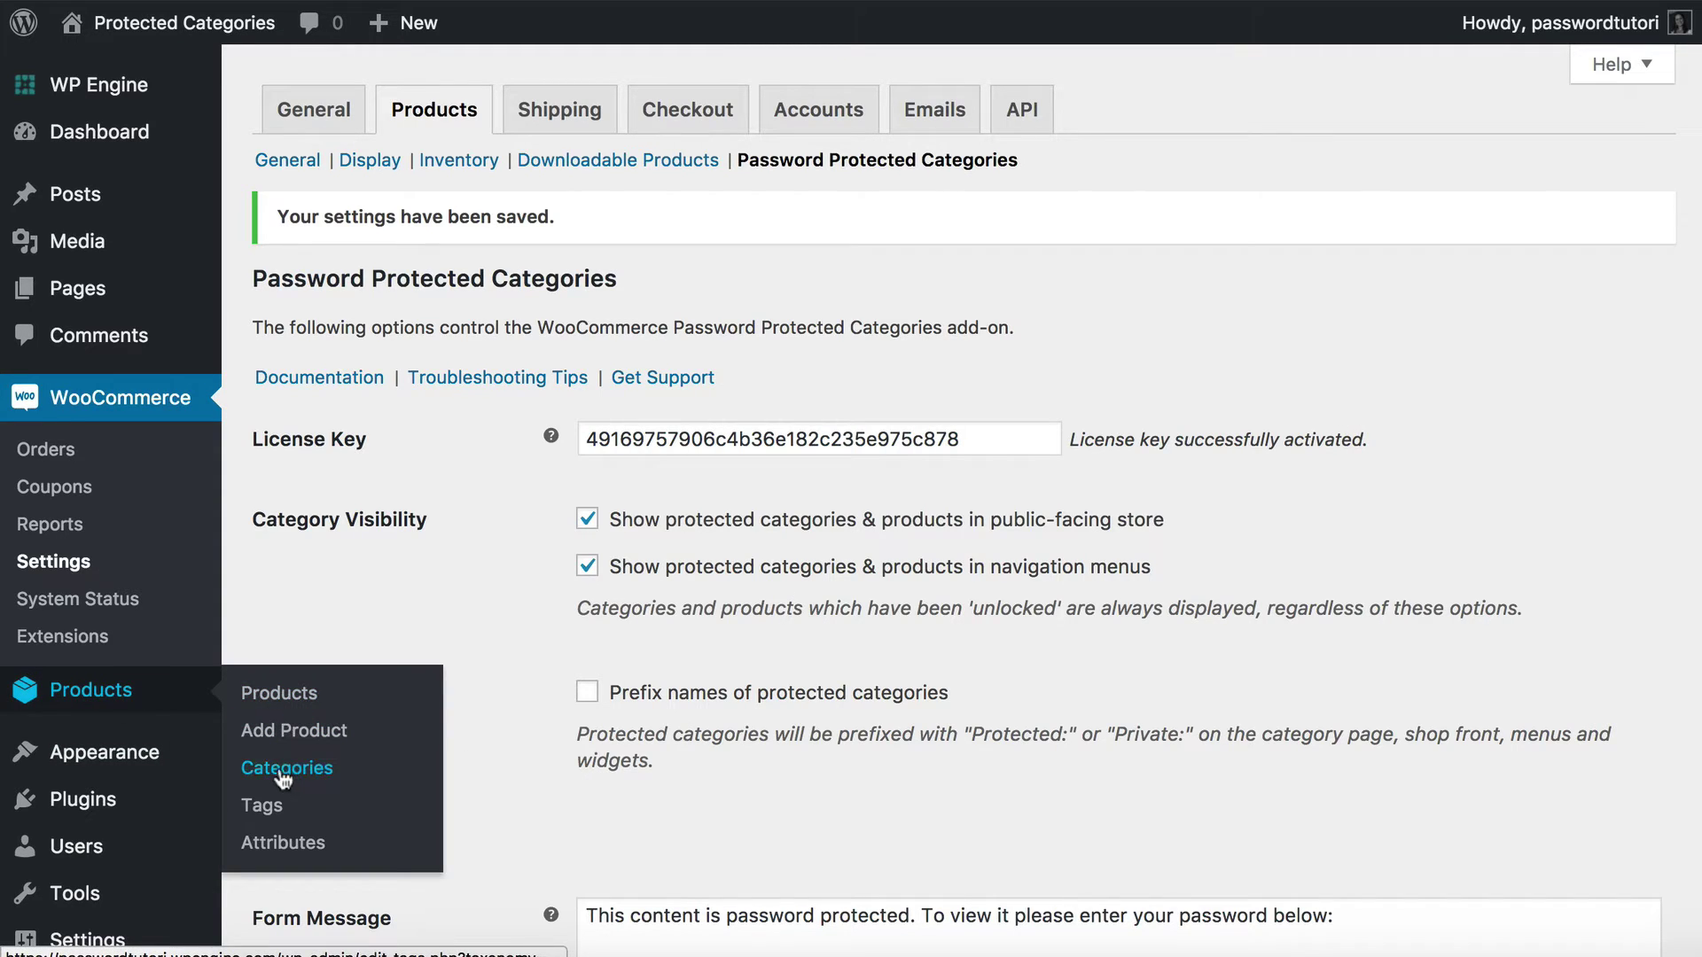
On Product Categories, enter a new category named Wholesale with slug wholesale.
{"action": "left_click", "coordinate": [343, 788]}
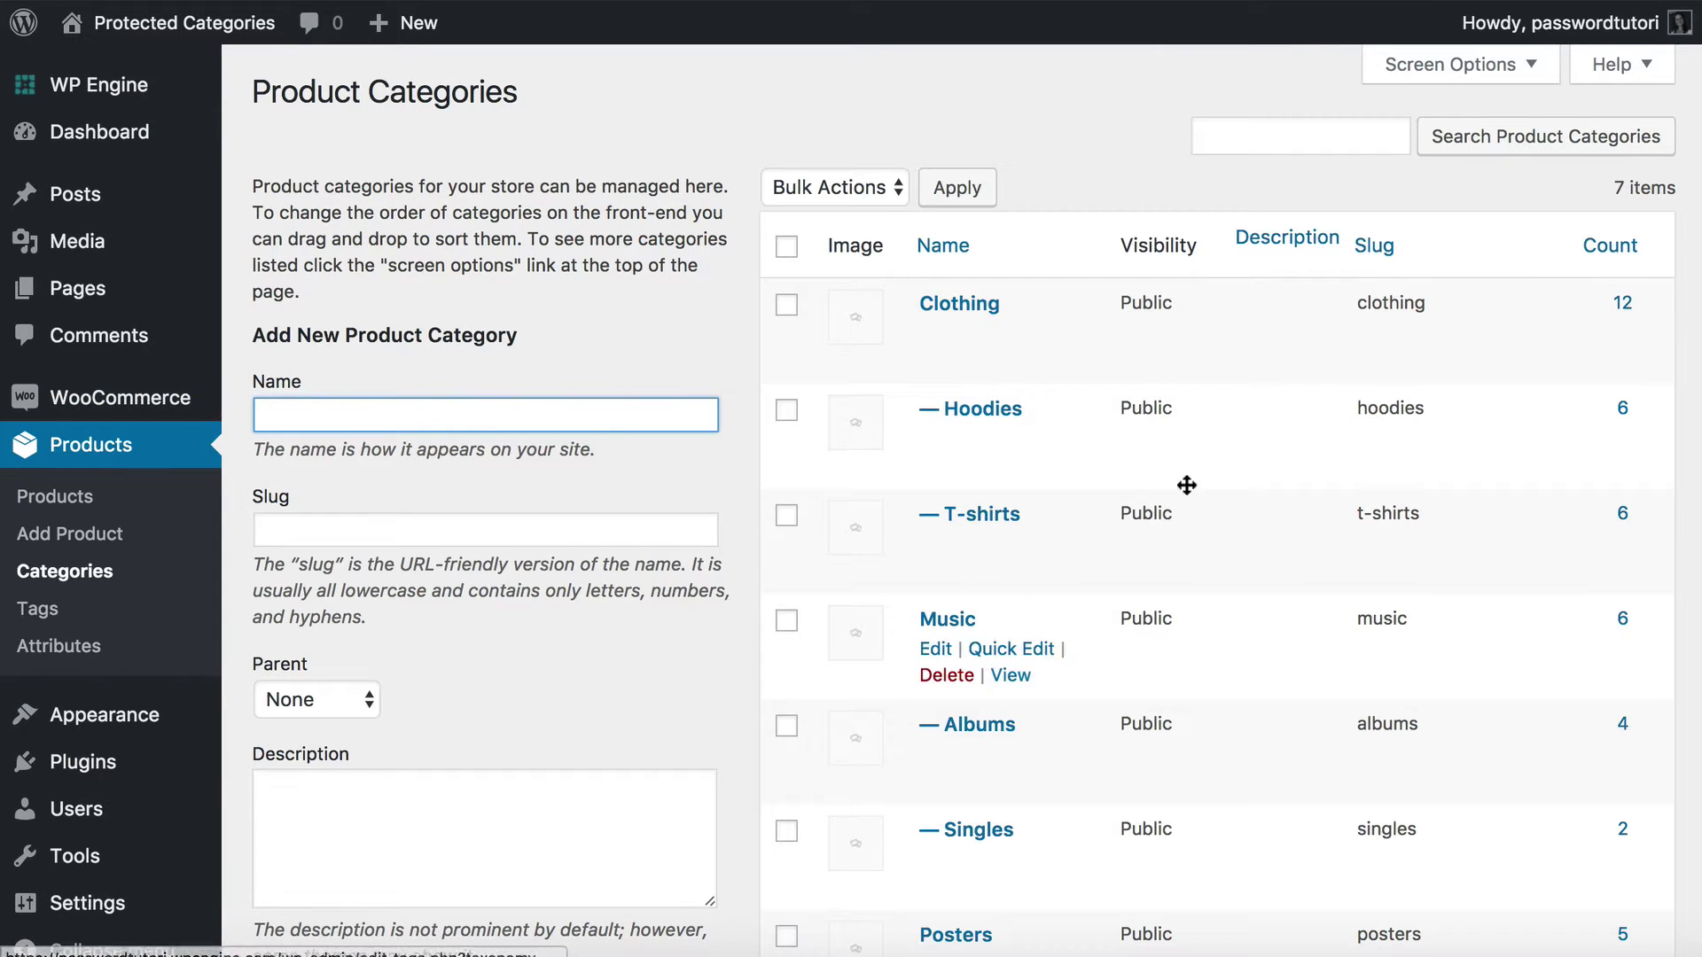
{"action": "scroll", "coordinate": [1219, 583], "scroll_direction": "down", "scroll_amount": 5}
{"action": "scroll", "coordinate": [1222, 581], "scroll_direction": "up", "scroll_amount": 5}
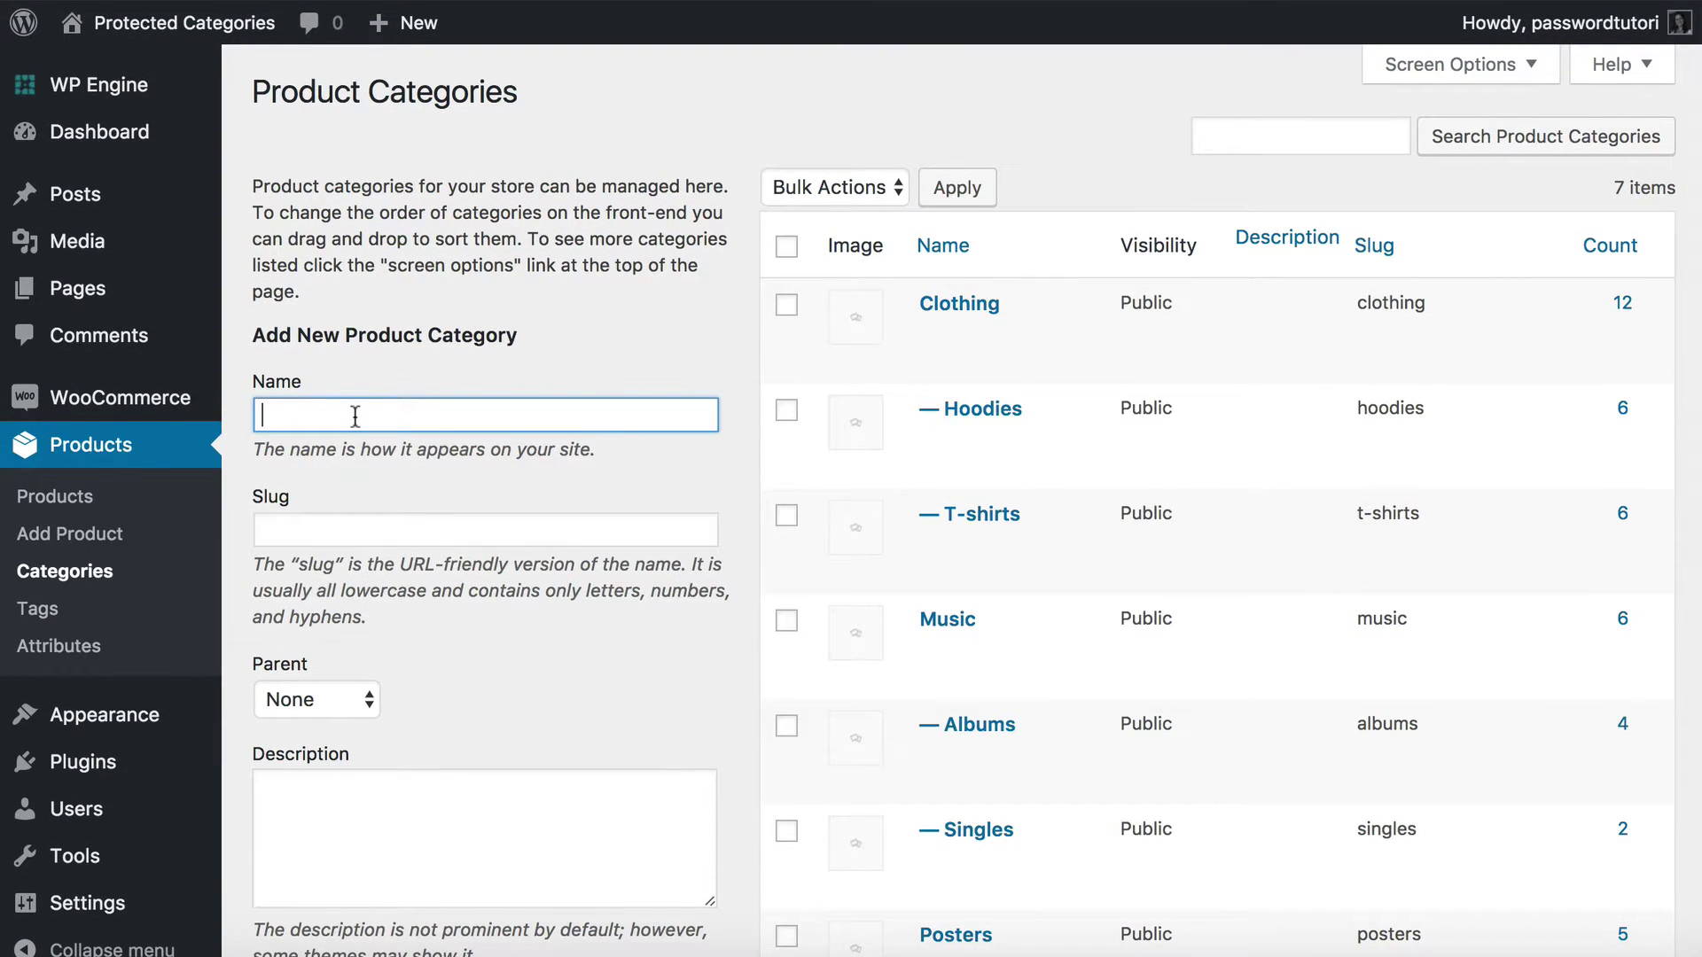
{"action": "type", "text": "Wholesale"}
{"action": "key", "text": "Tab"}
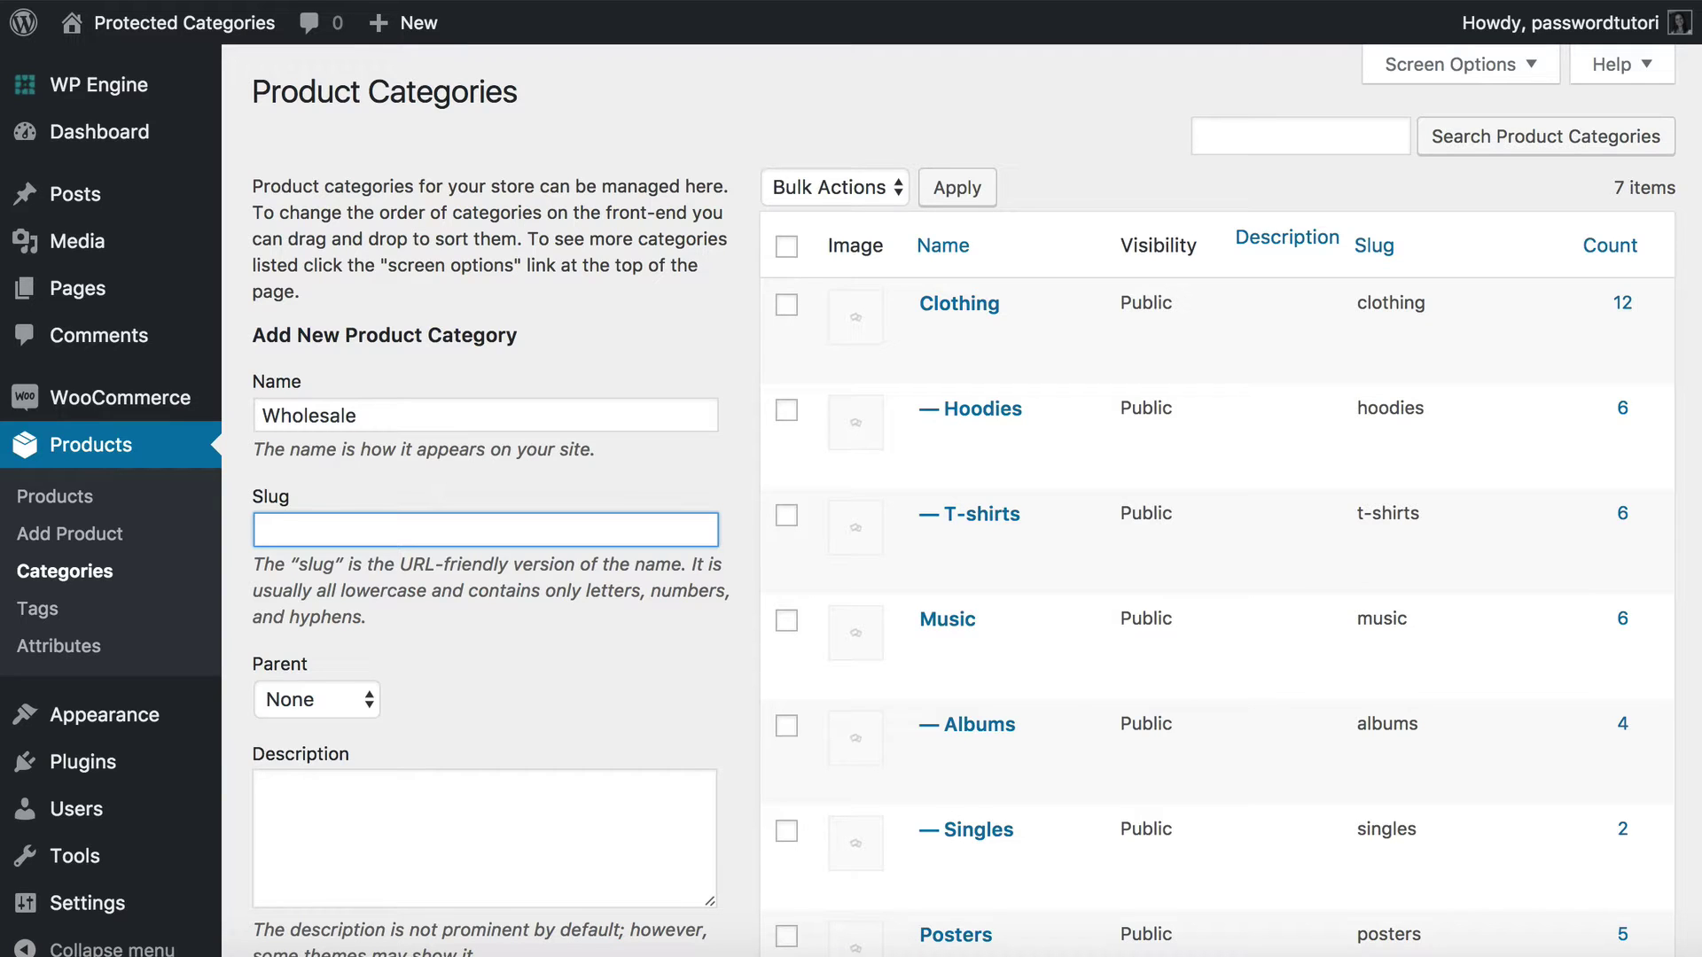
{"action": "type", "text": "wholesale"}
{"action": "scroll", "coordinate": [446, 567], "scroll_direction": "down", "scroll_amount": 10}
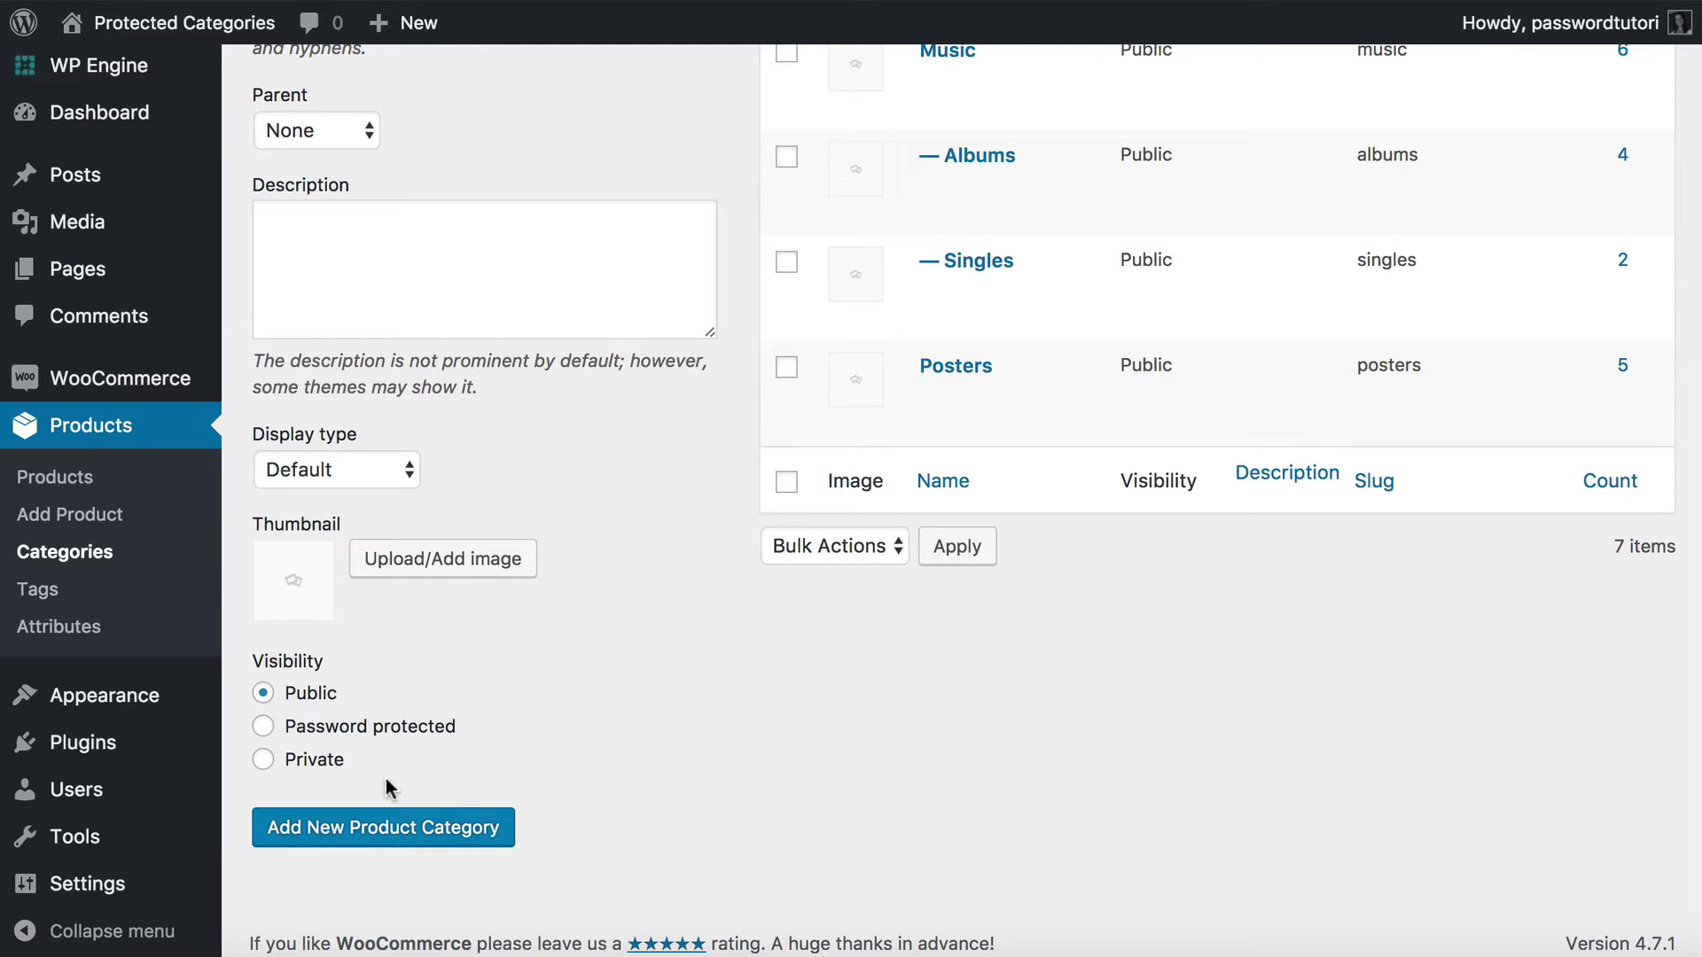
Set Wholesale's visibility to Password protected, leaving only a single password field.
{"action": "left_click", "coordinate": [264, 726]}
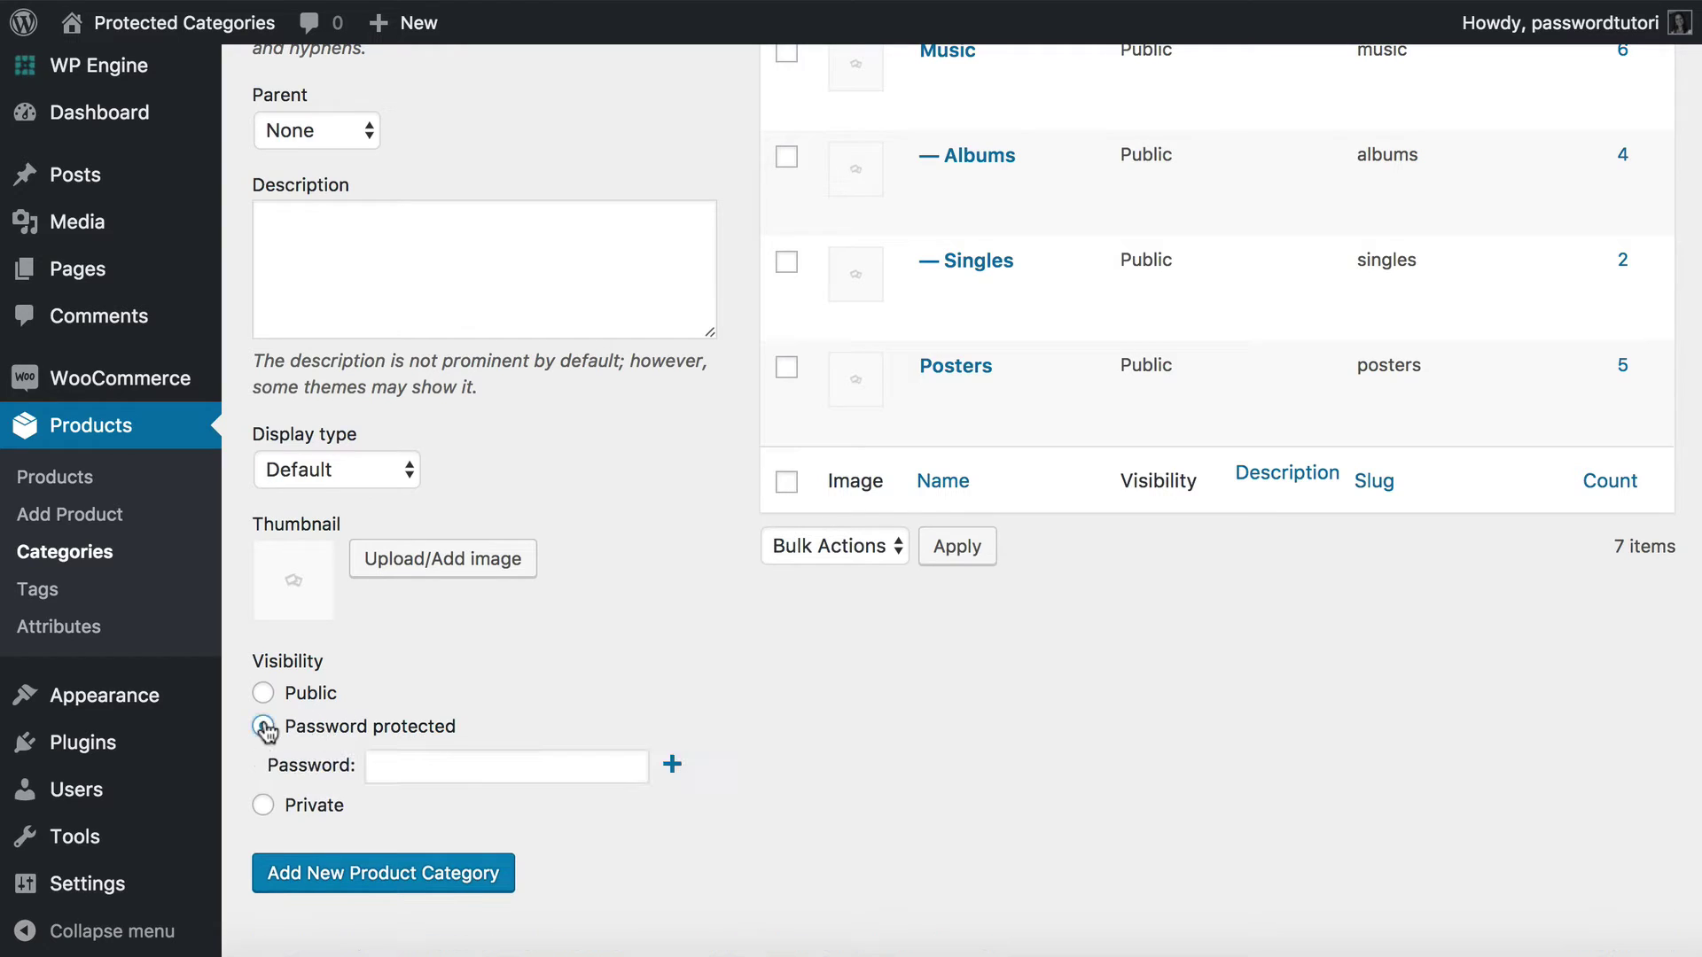
{"action": "left_click", "coordinate": [263, 806]}
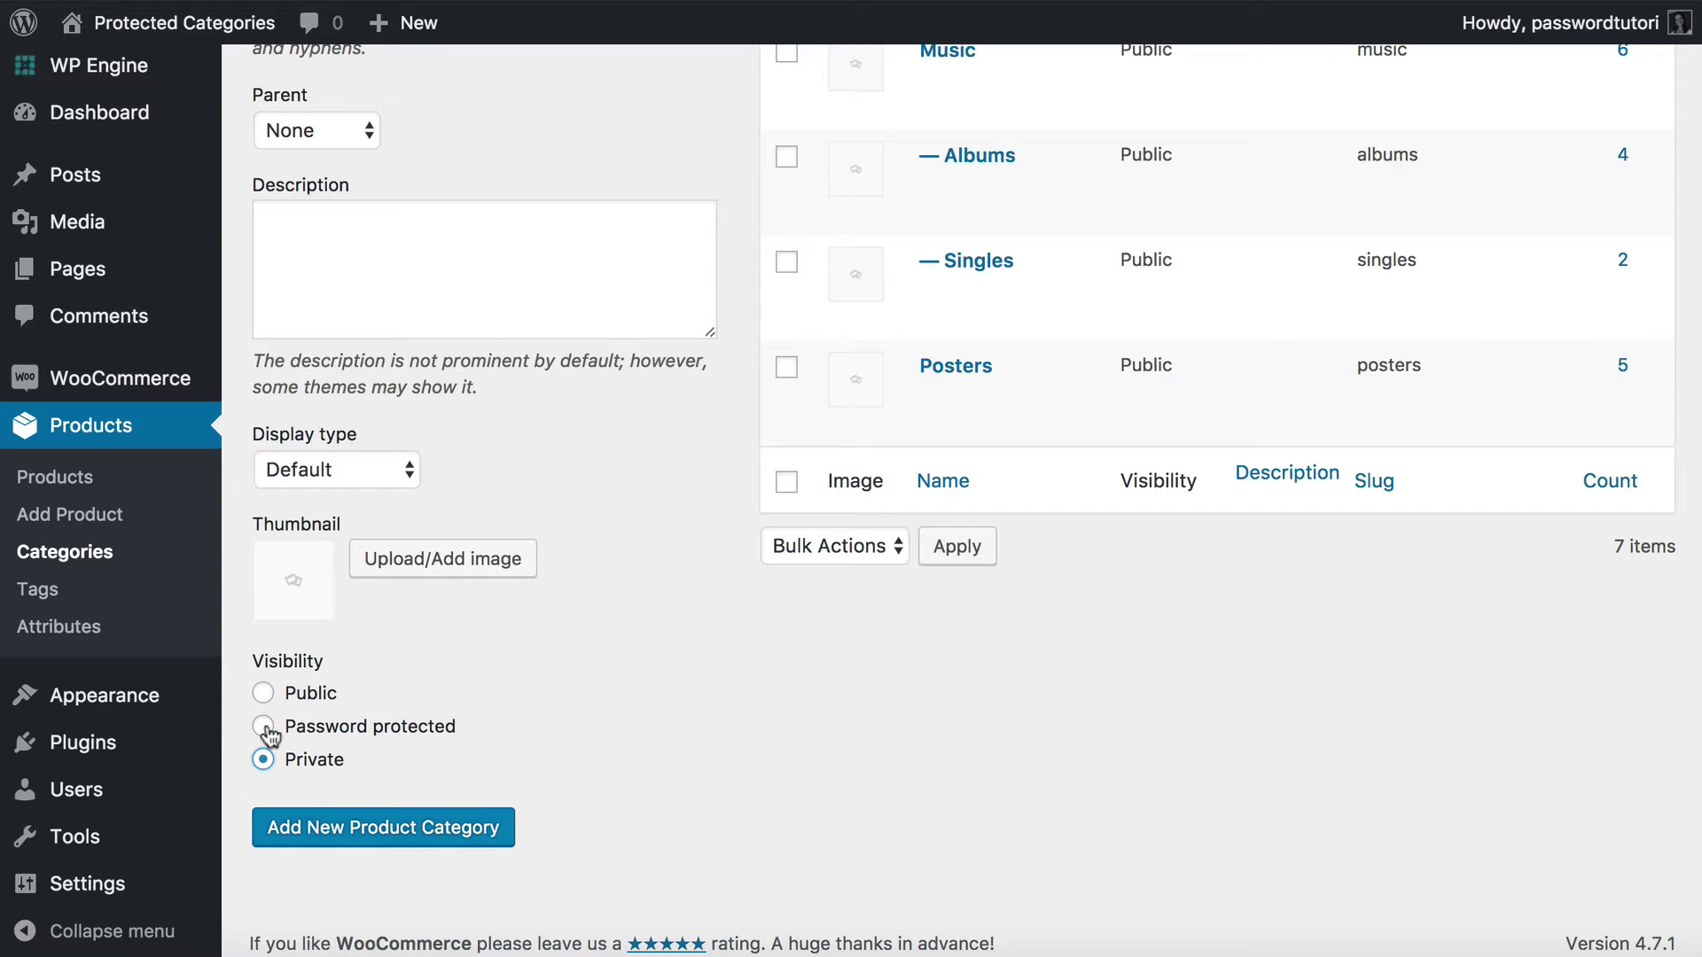
{"action": "left_click", "coordinate": [264, 728]}
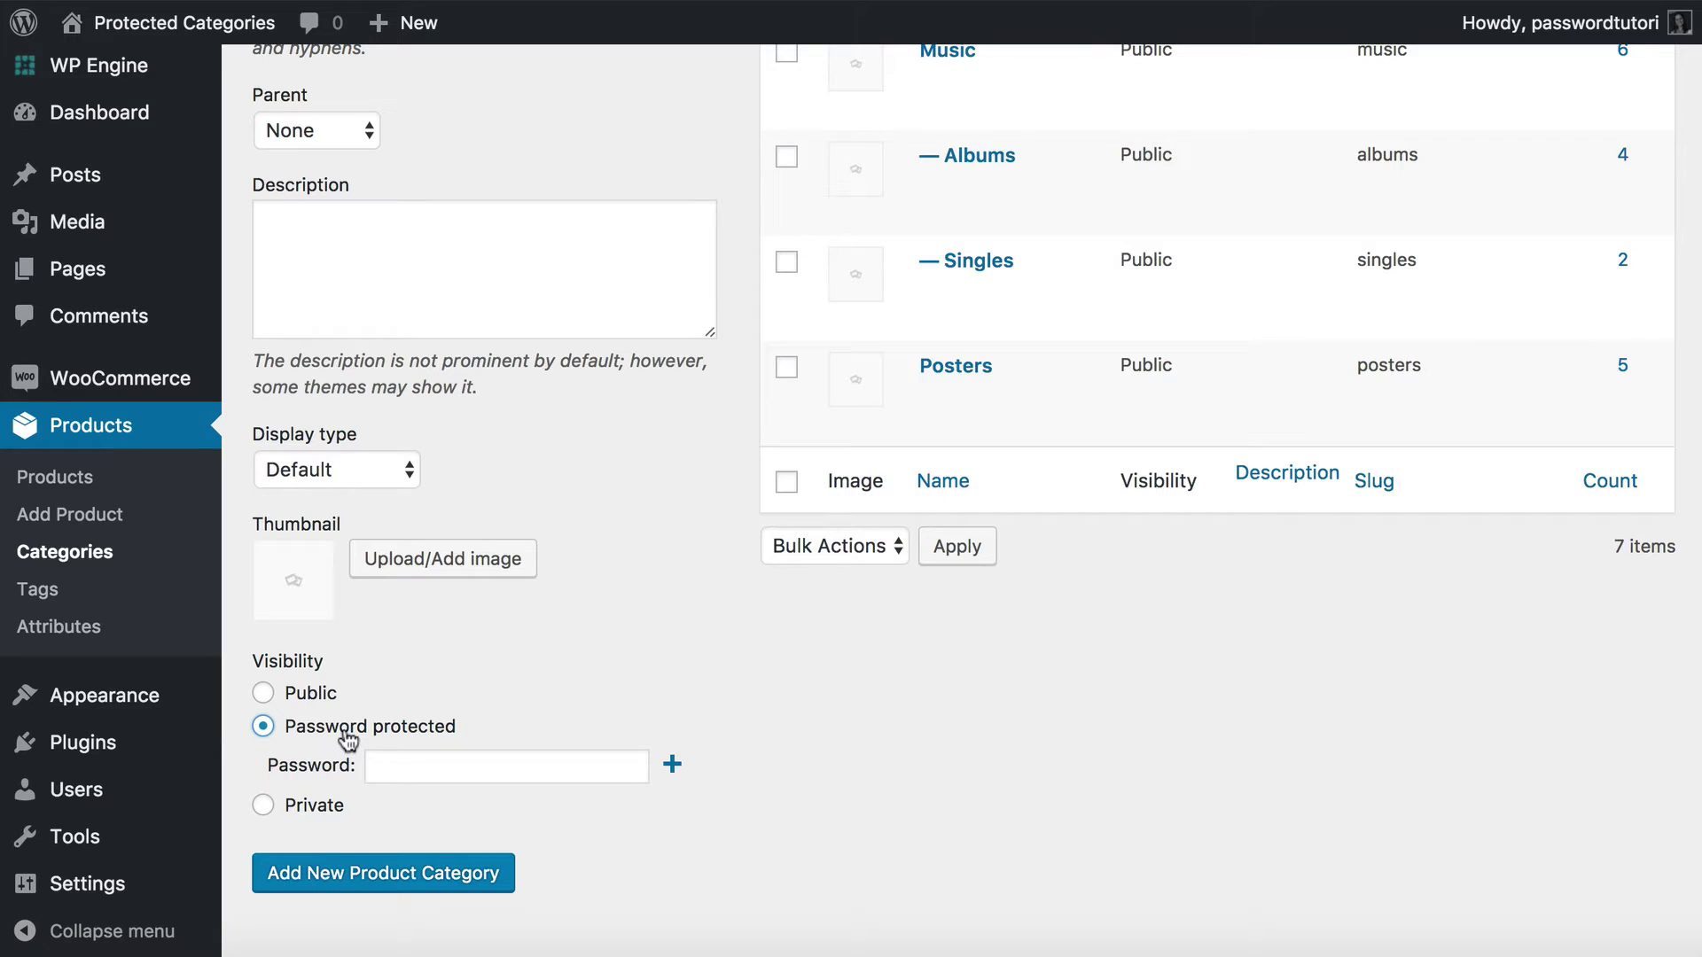
{"action": "left_click", "coordinate": [671, 764]}
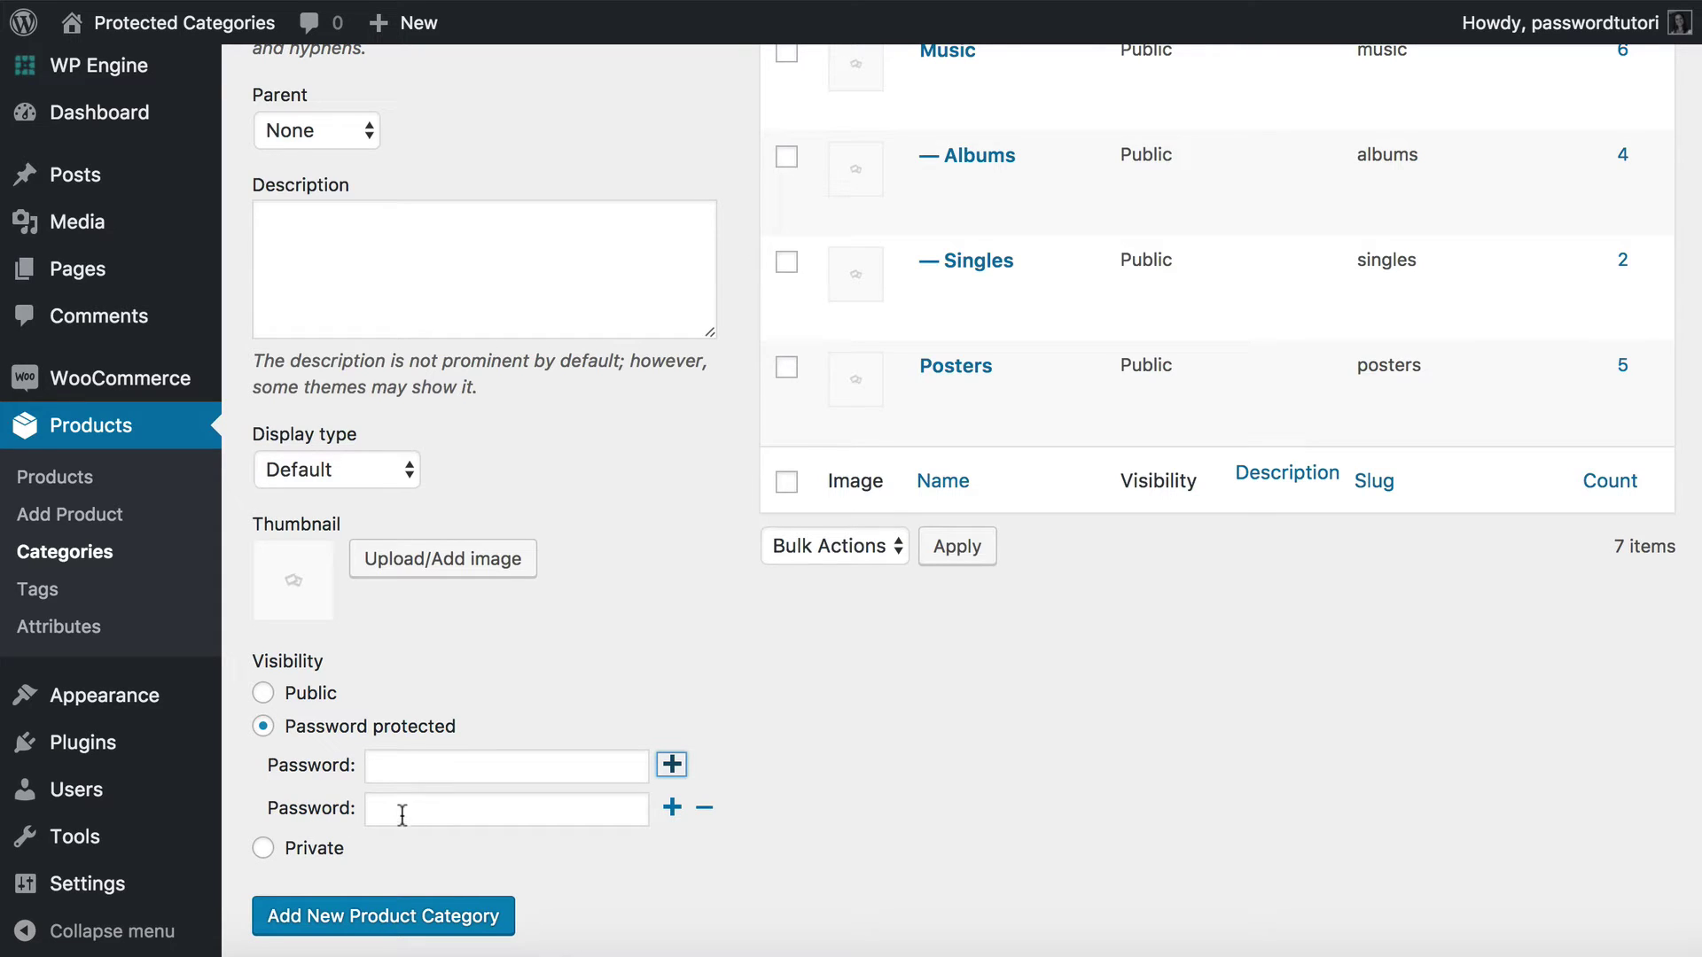
{"action": "left_click", "coordinate": [704, 810]}
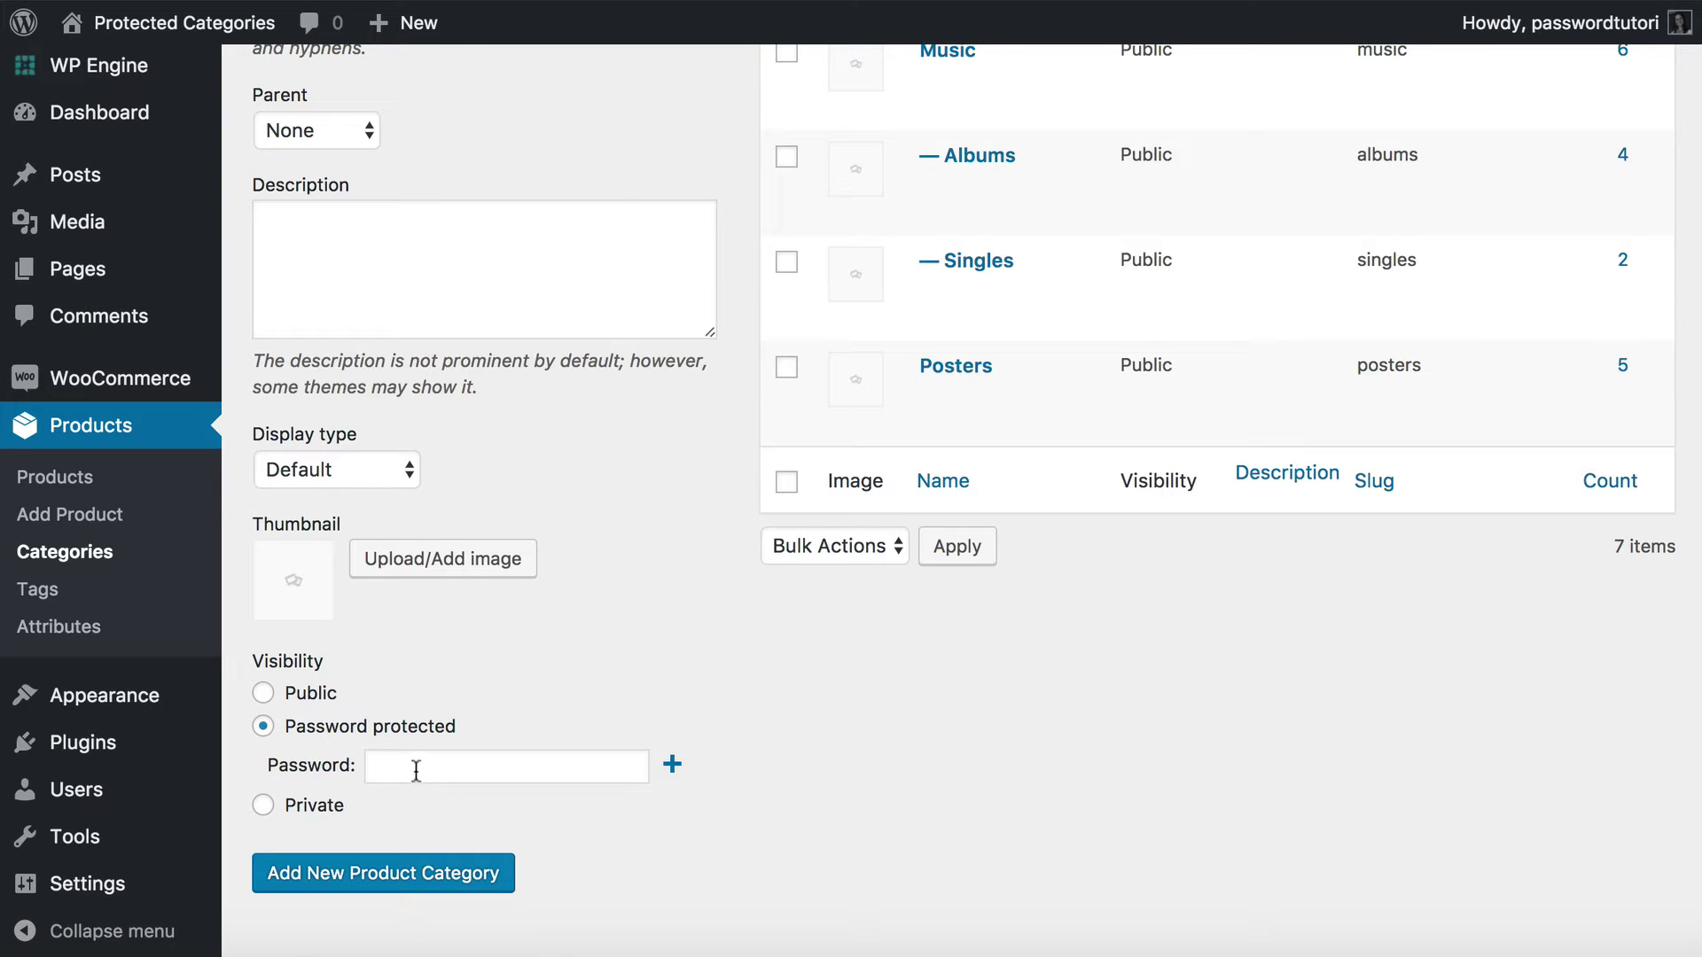
Switch the Wholesale category's visibility option to Private.
{"action": "mouse_move", "coordinate": [142, 796]}
{"action": "left_click", "coordinate": [407, 760]}
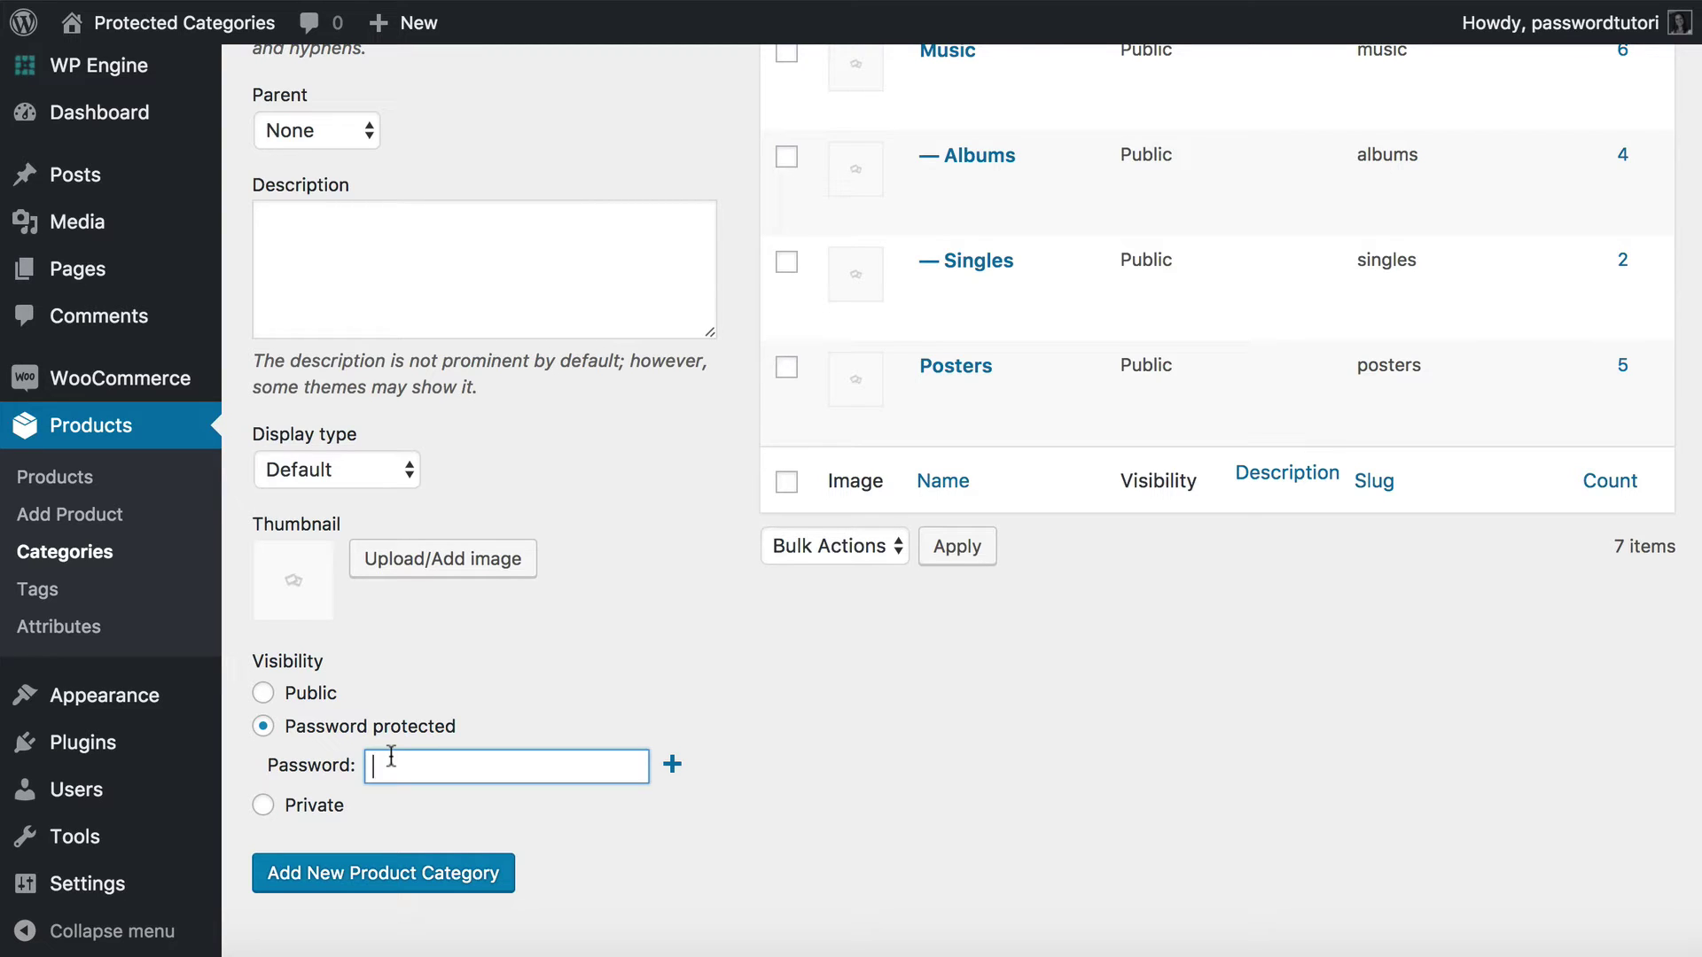
{"action": "left_click", "coordinate": [262, 806]}
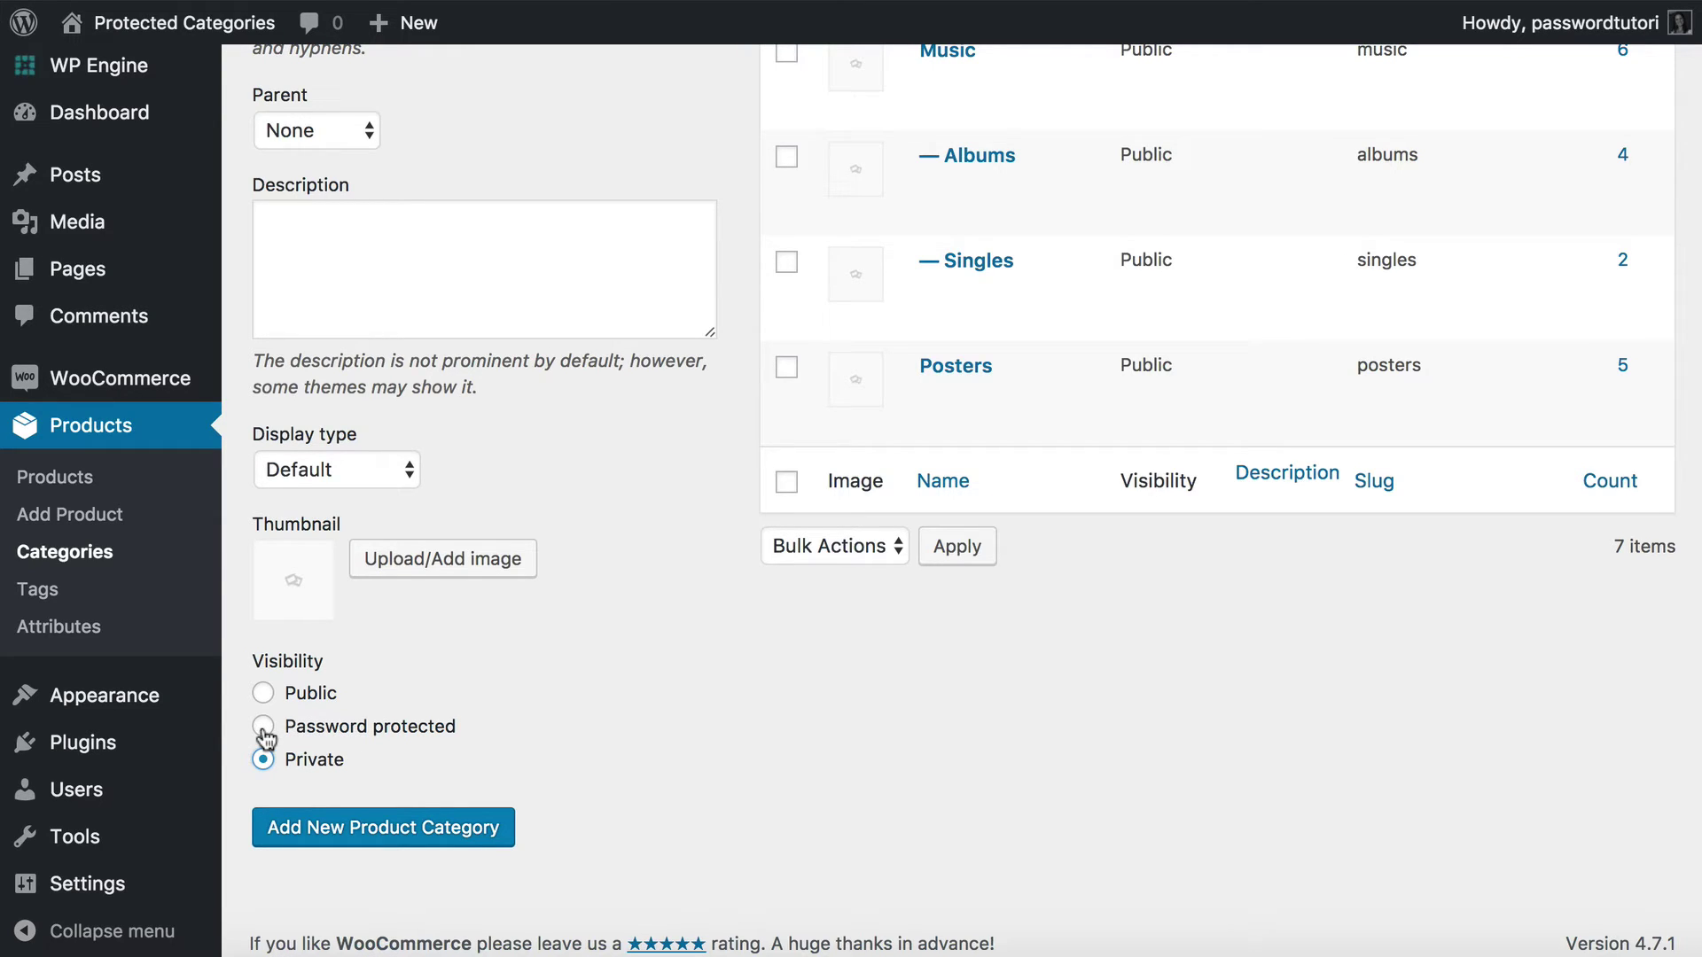
Make Wholesale password protected with two alternative passwords and add the category.
{"action": "left_click", "coordinate": [263, 728]}
{"action": "left_click", "coordinate": [388, 766]}
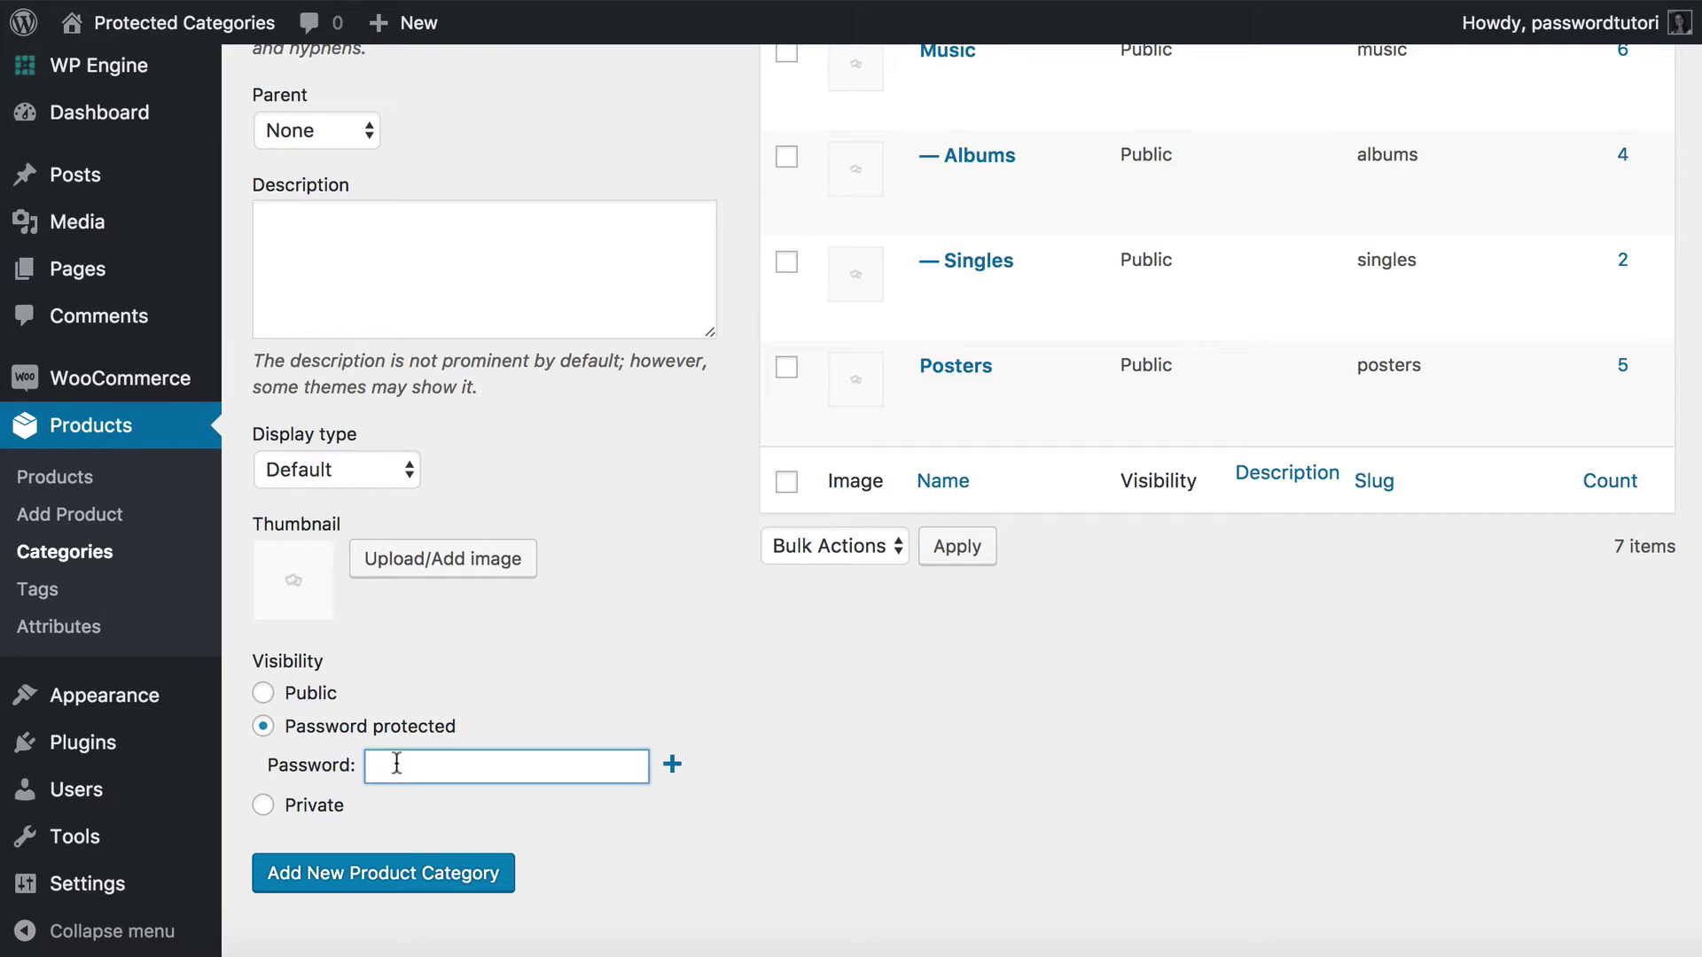
{"action": "type", "text": "password"}
{"action": "left_click", "coordinate": [673, 765]}
{"action": "left_click", "coordinate": [429, 812]}
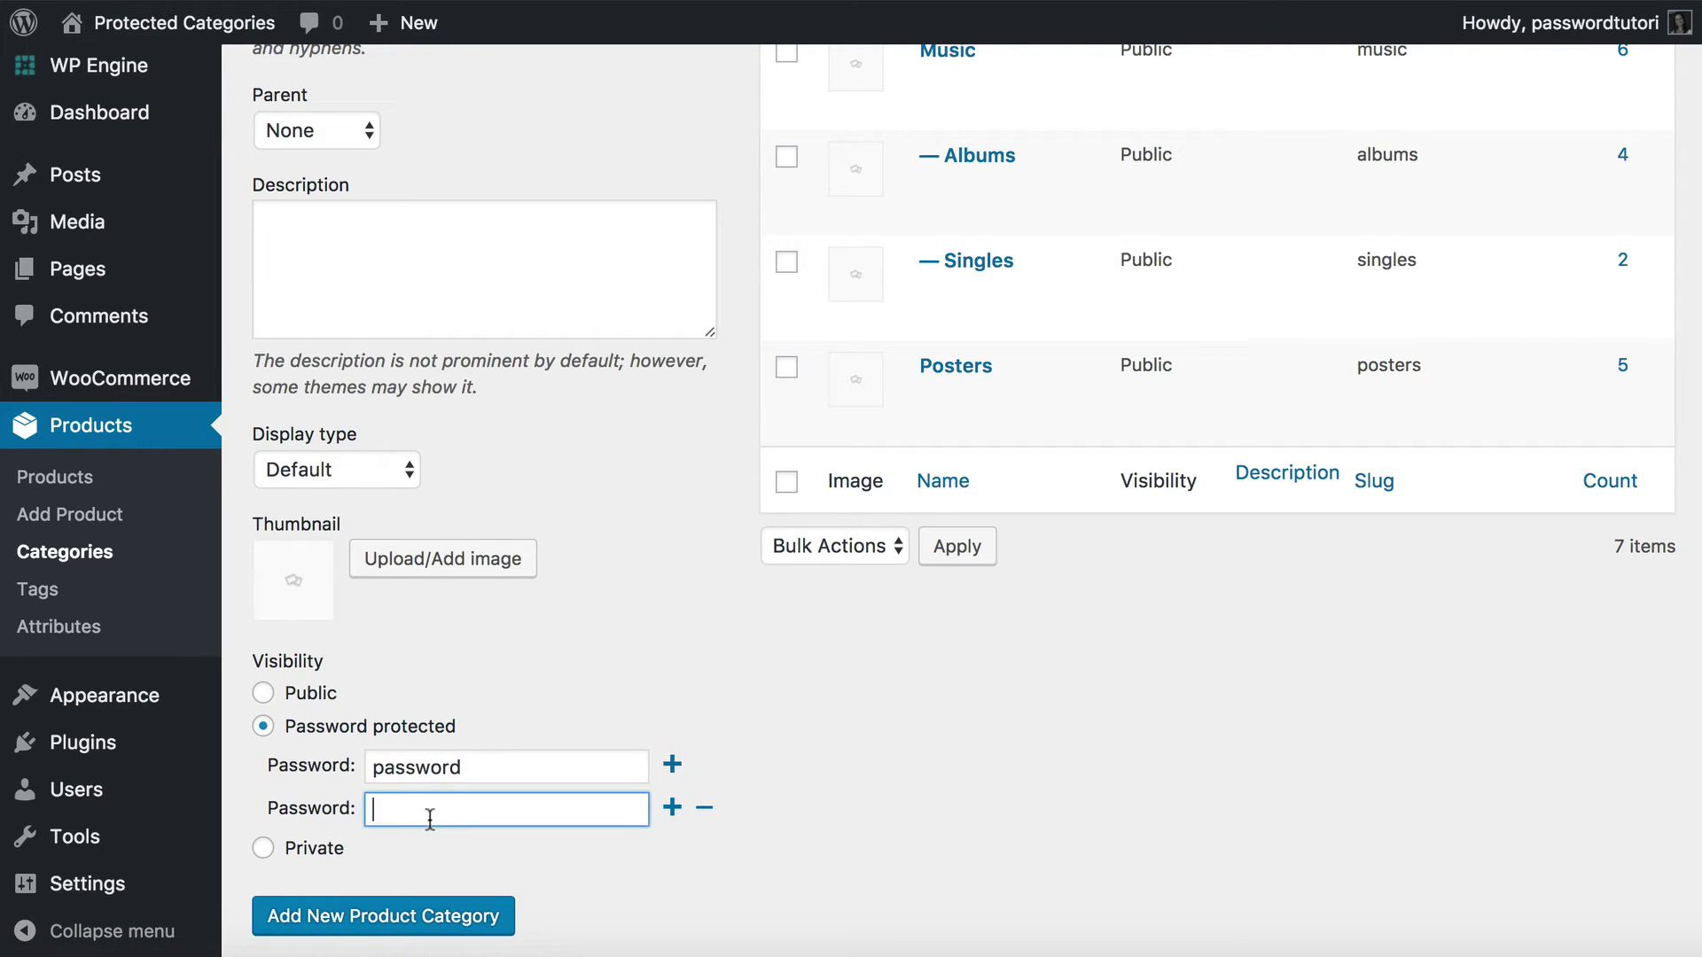
{"action": "type", "text": "letmeinn"}
{"action": "key", "text": "BackSpace"}
{"action": "key", "text": "BackSpace"}
{"action": "key", "text": "BackSpace"}
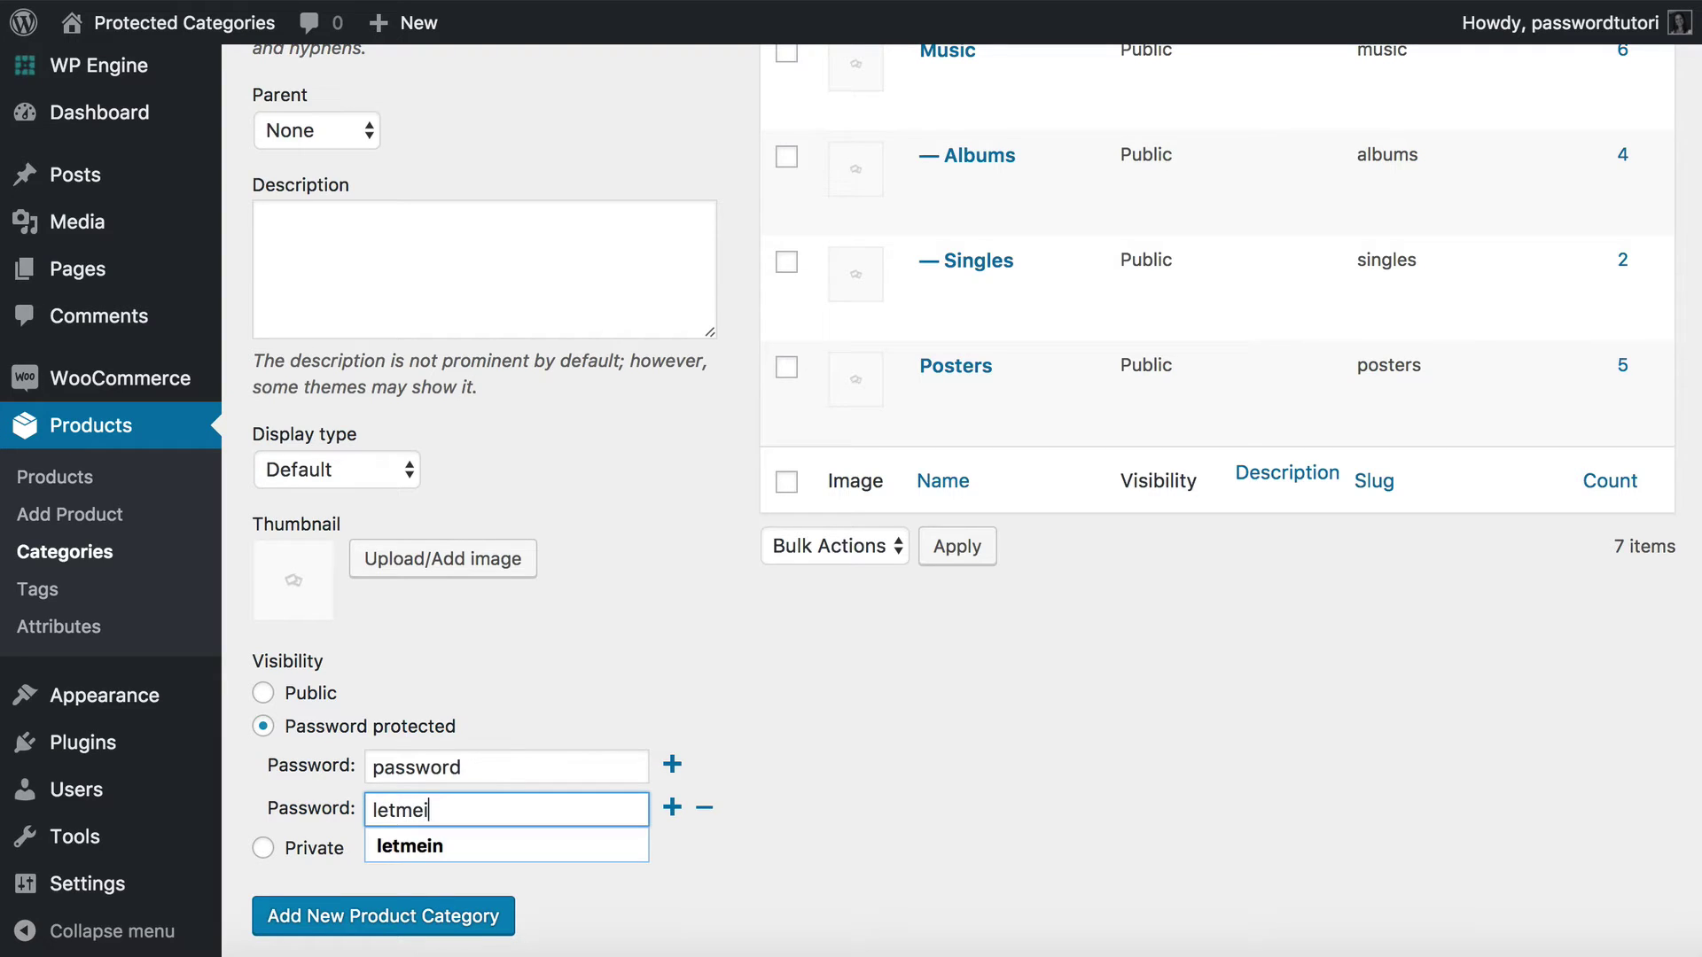
{"action": "type", "text": "in"}
{"action": "left_click", "coordinate": [789, 838]}
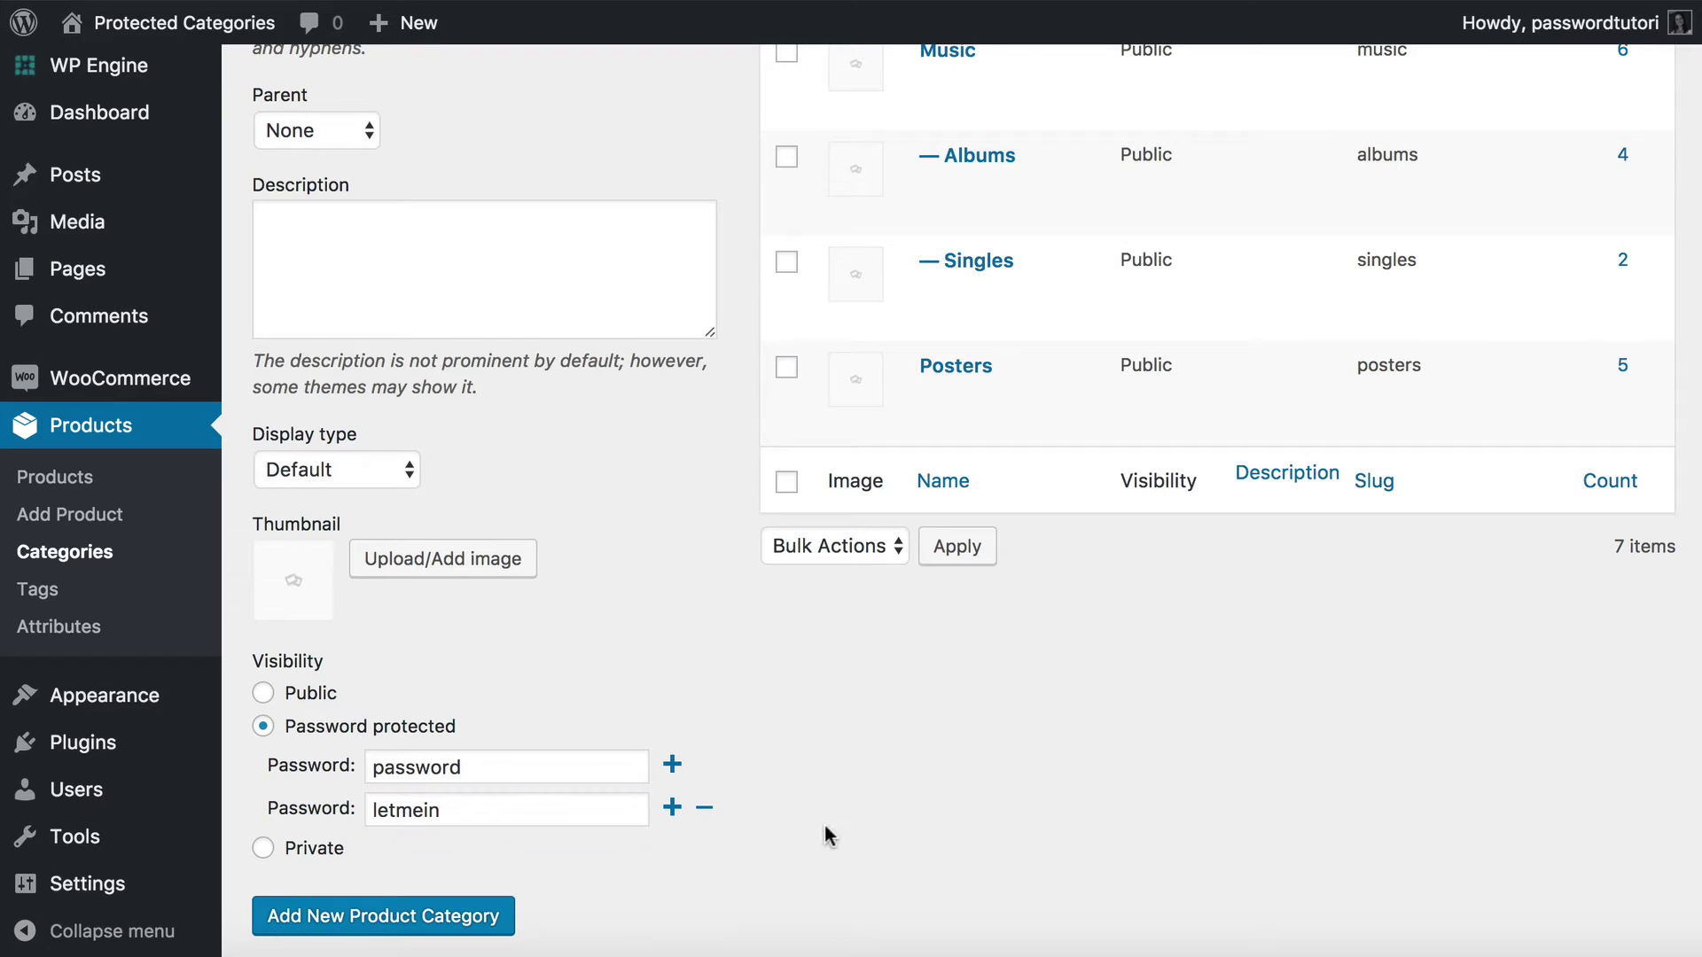
{"action": "left_click", "coordinate": [383, 922]}
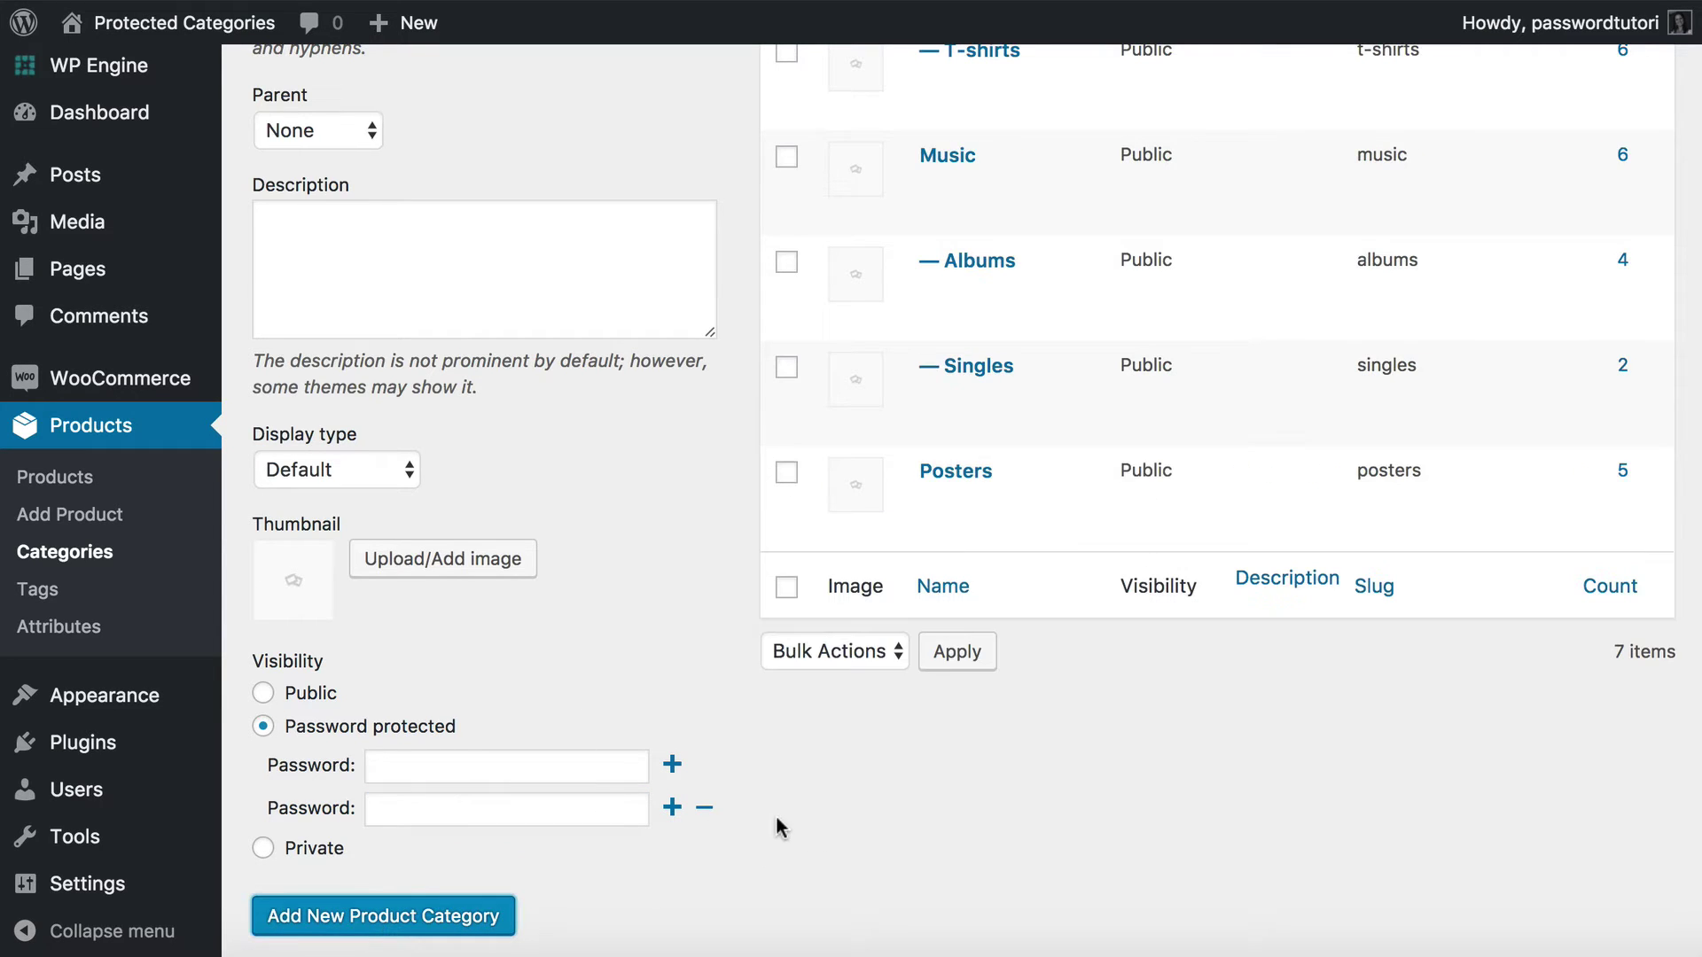
{"action": "scroll", "coordinate": [828, 692], "scroll_direction": "up", "scroll_amount": 10}
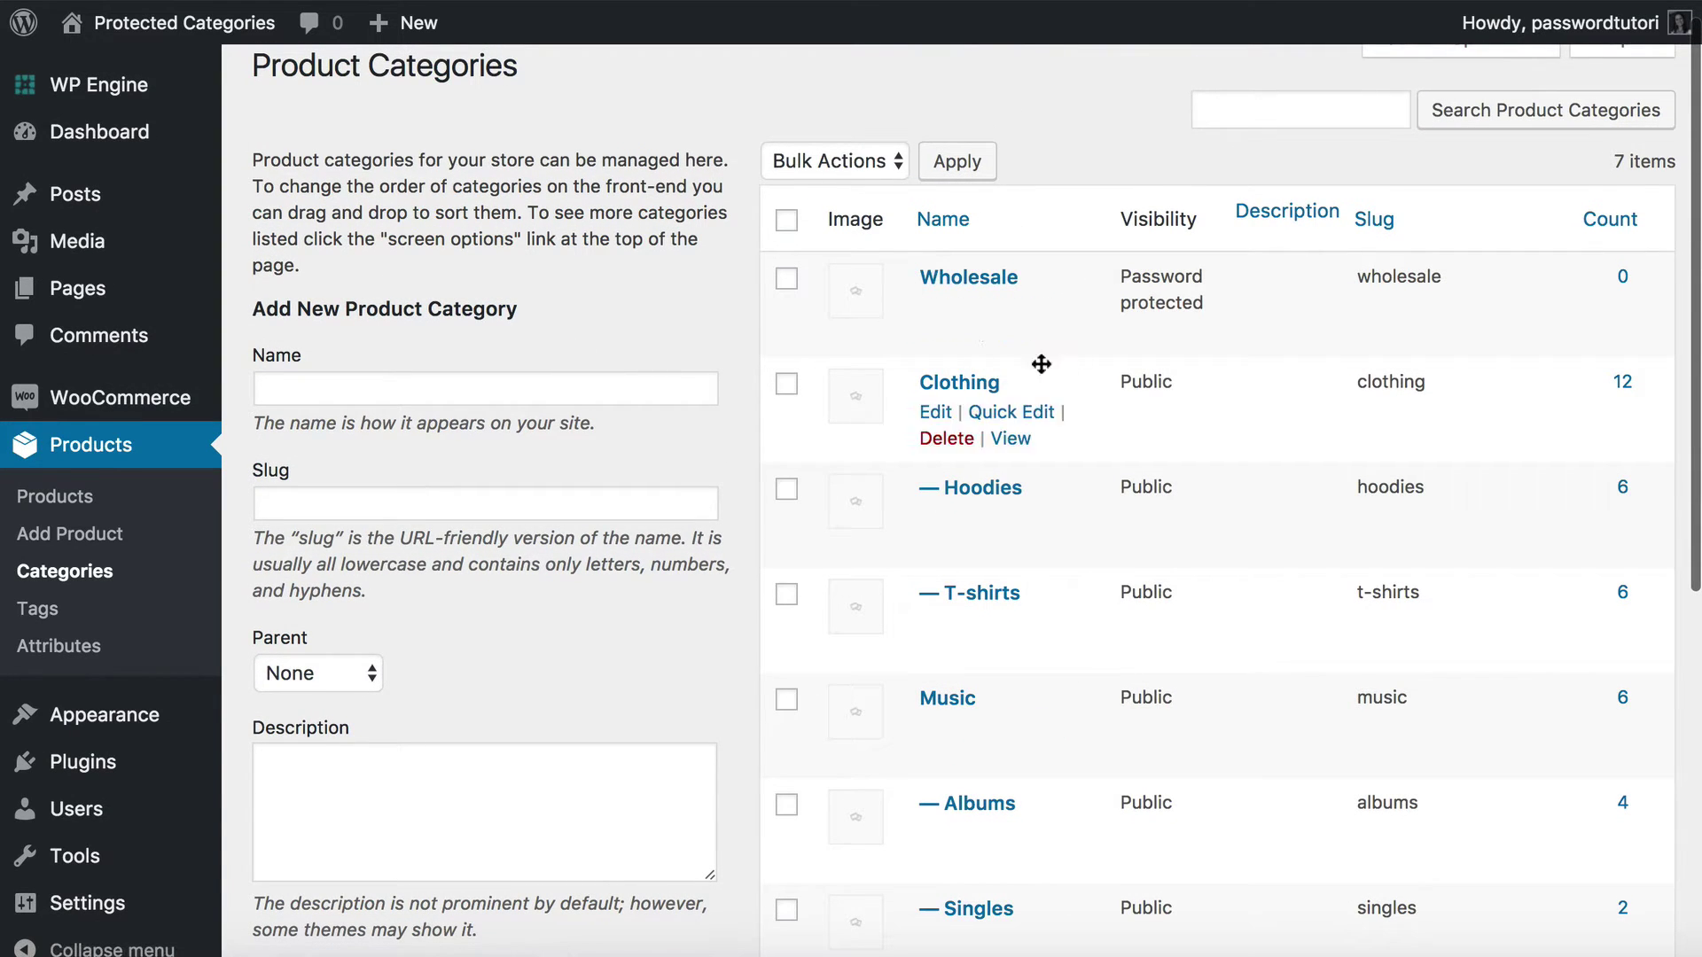
Add Jewellery, slug jewellery, as a public subcategory under Wholesale.
{"action": "left_click", "coordinate": [403, 391]}
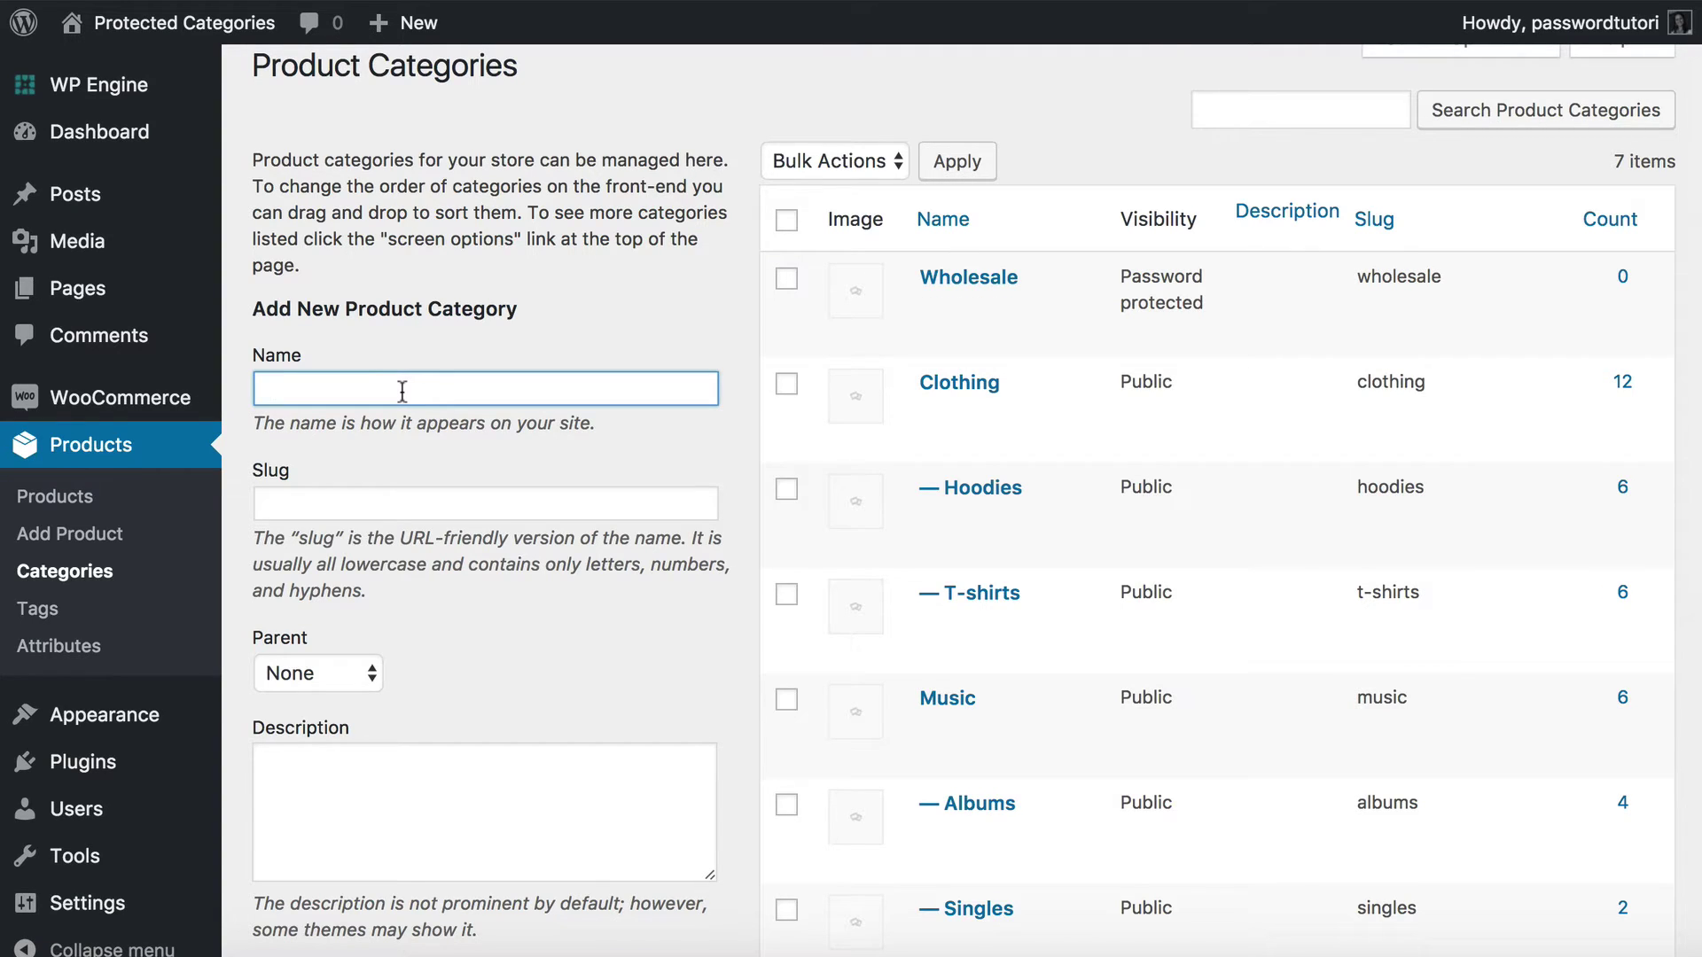
{"action": "type", "text": "Jewellery"}
{"action": "left_click", "coordinate": [383, 494]}
{"action": "type", "text": "kewell"}
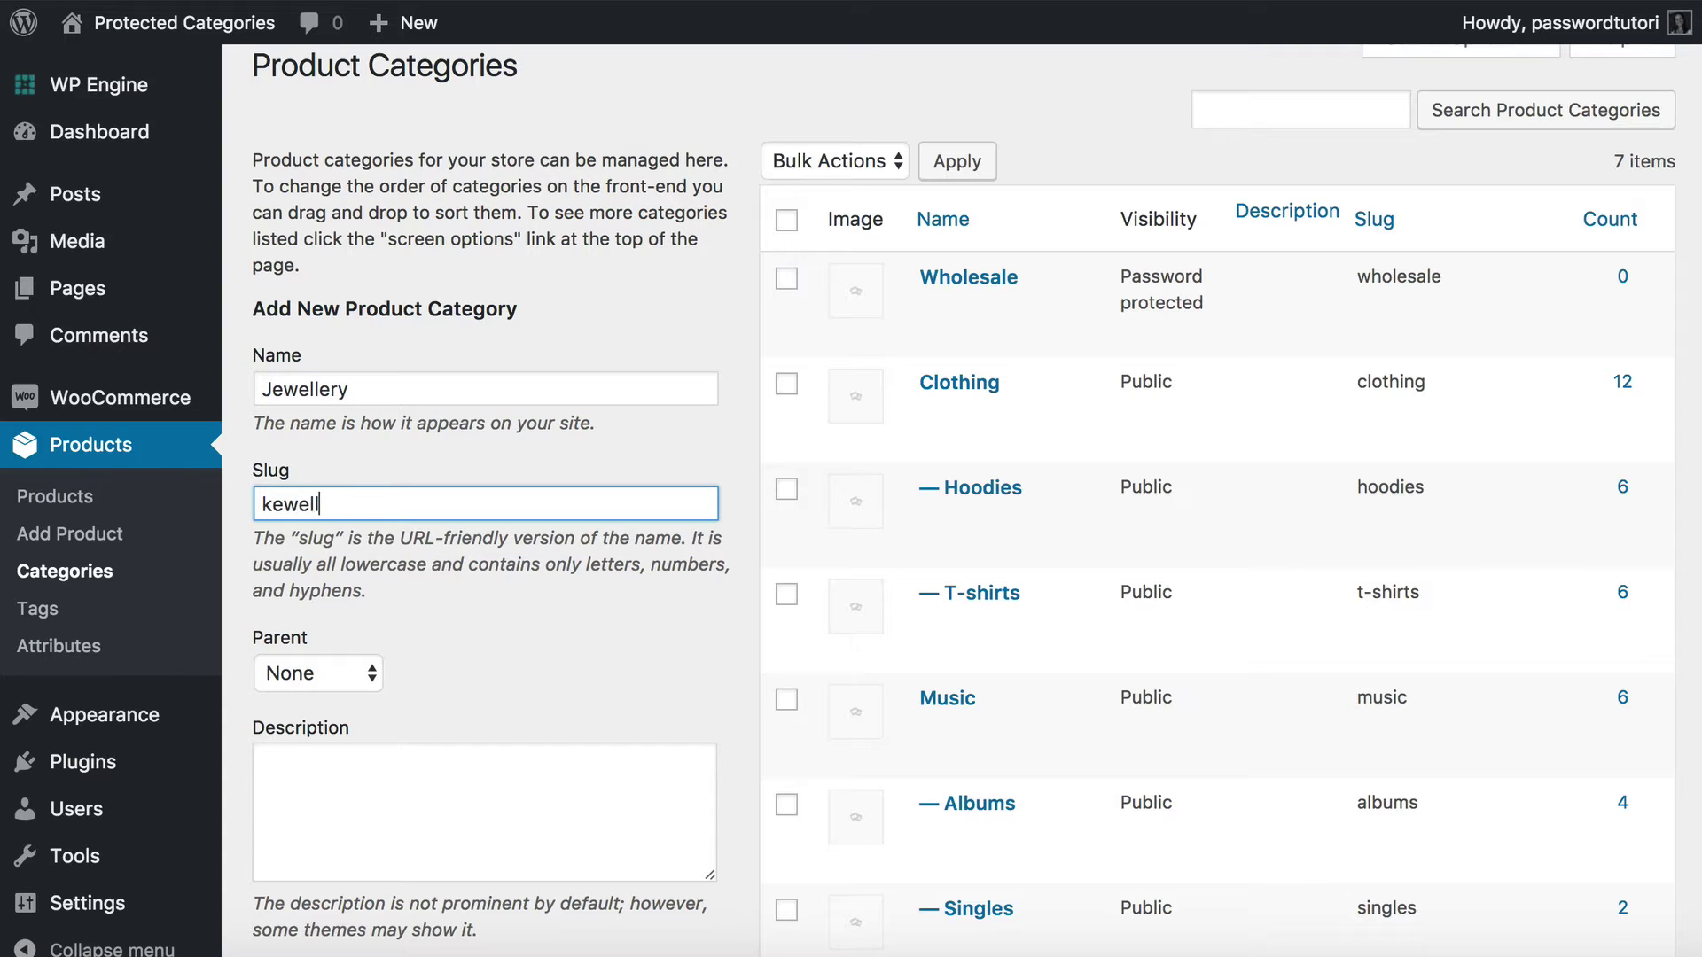
{"action": "type", "text": "ery"}
{"action": "left_click_drag", "start_coordinate": [273, 503], "coordinate": [221, 509]}
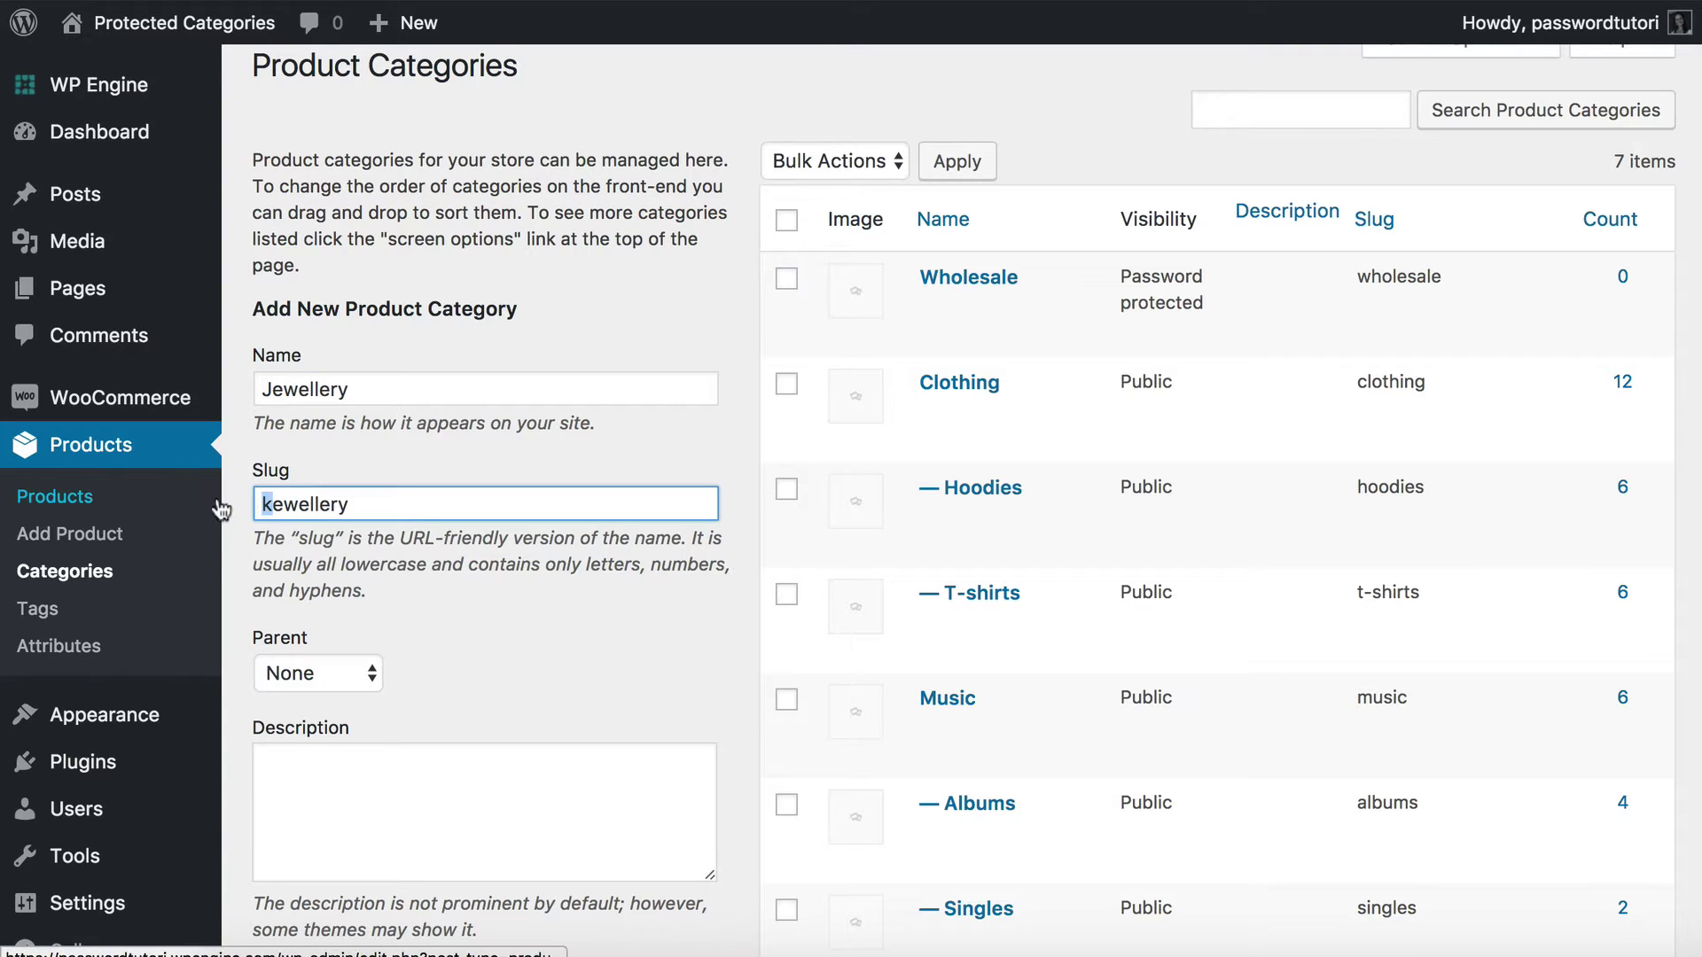
{"action": "type", "text": "j"}
{"action": "left_click", "coordinate": [359, 671]}
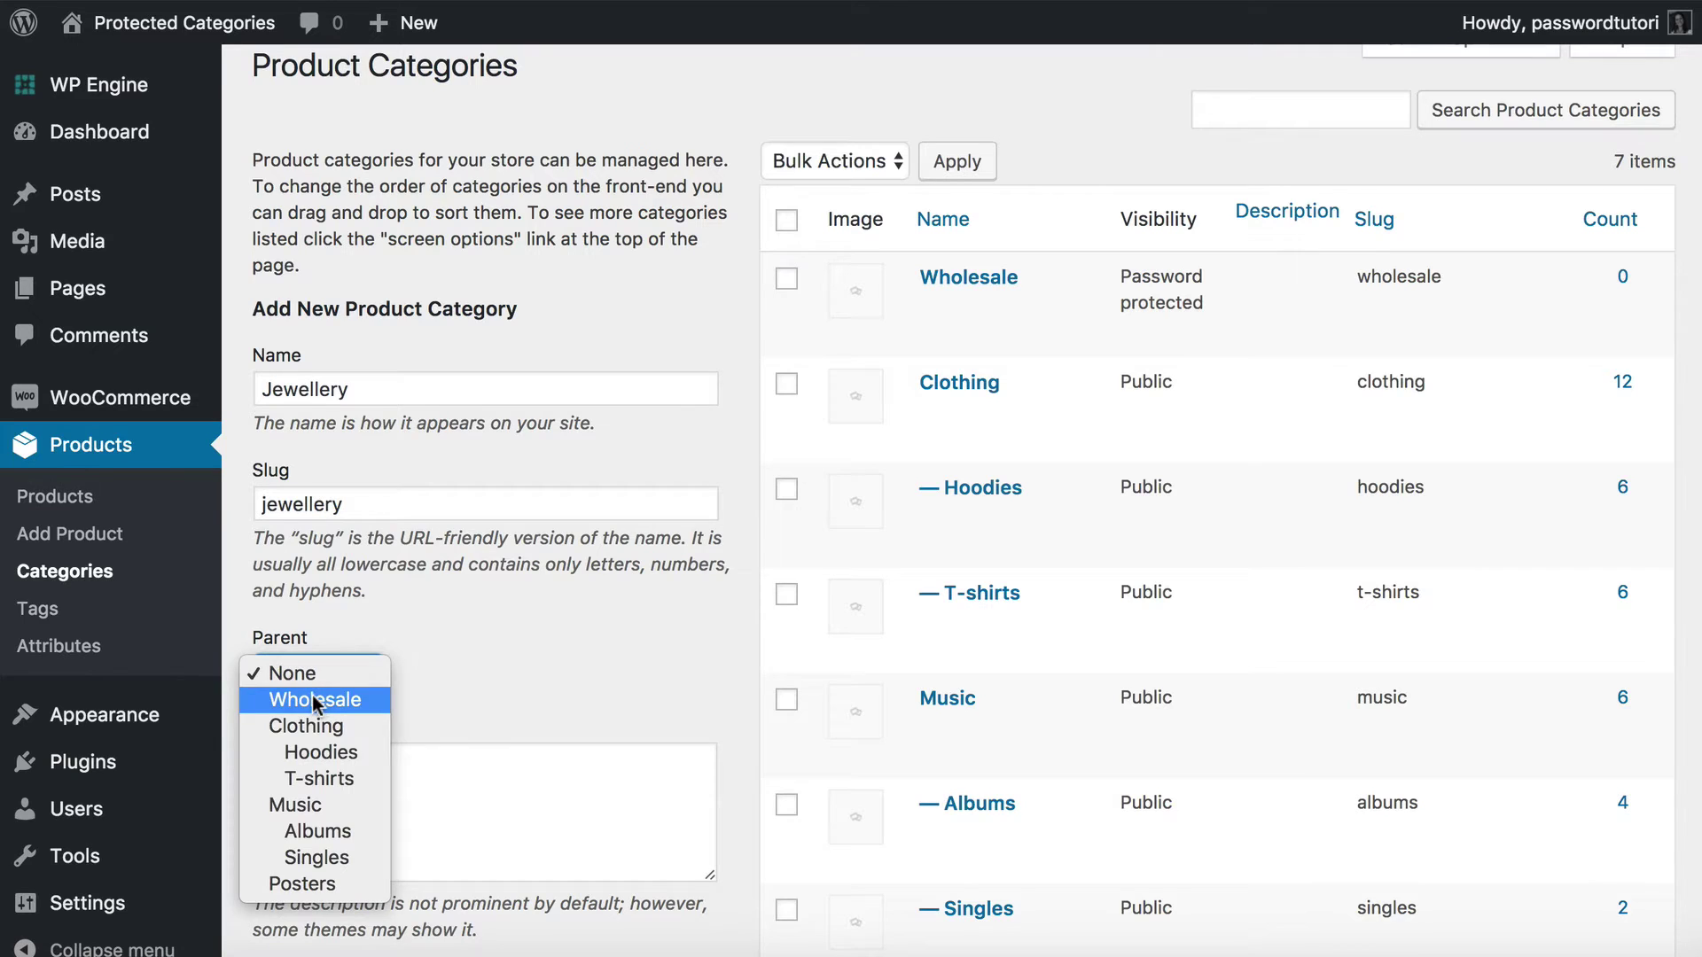
{"action": "left_click", "coordinate": [315, 701]}
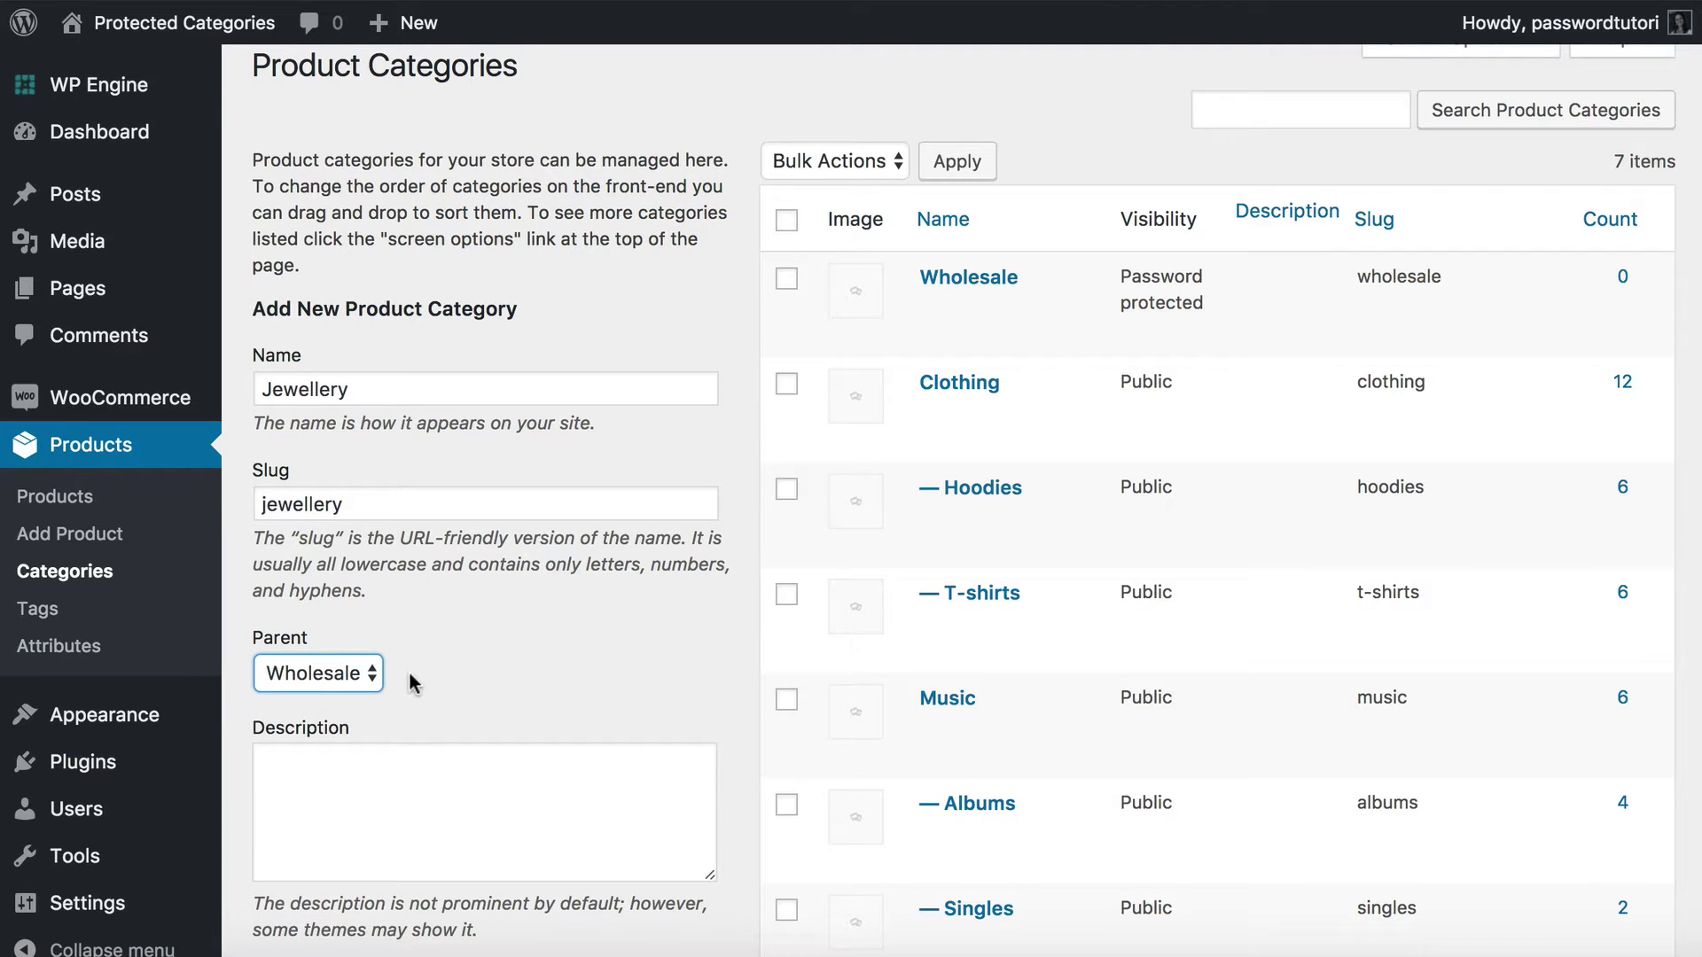
{"action": "scroll", "coordinate": [410, 682], "scroll_direction": "down", "scroll_amount": 5}
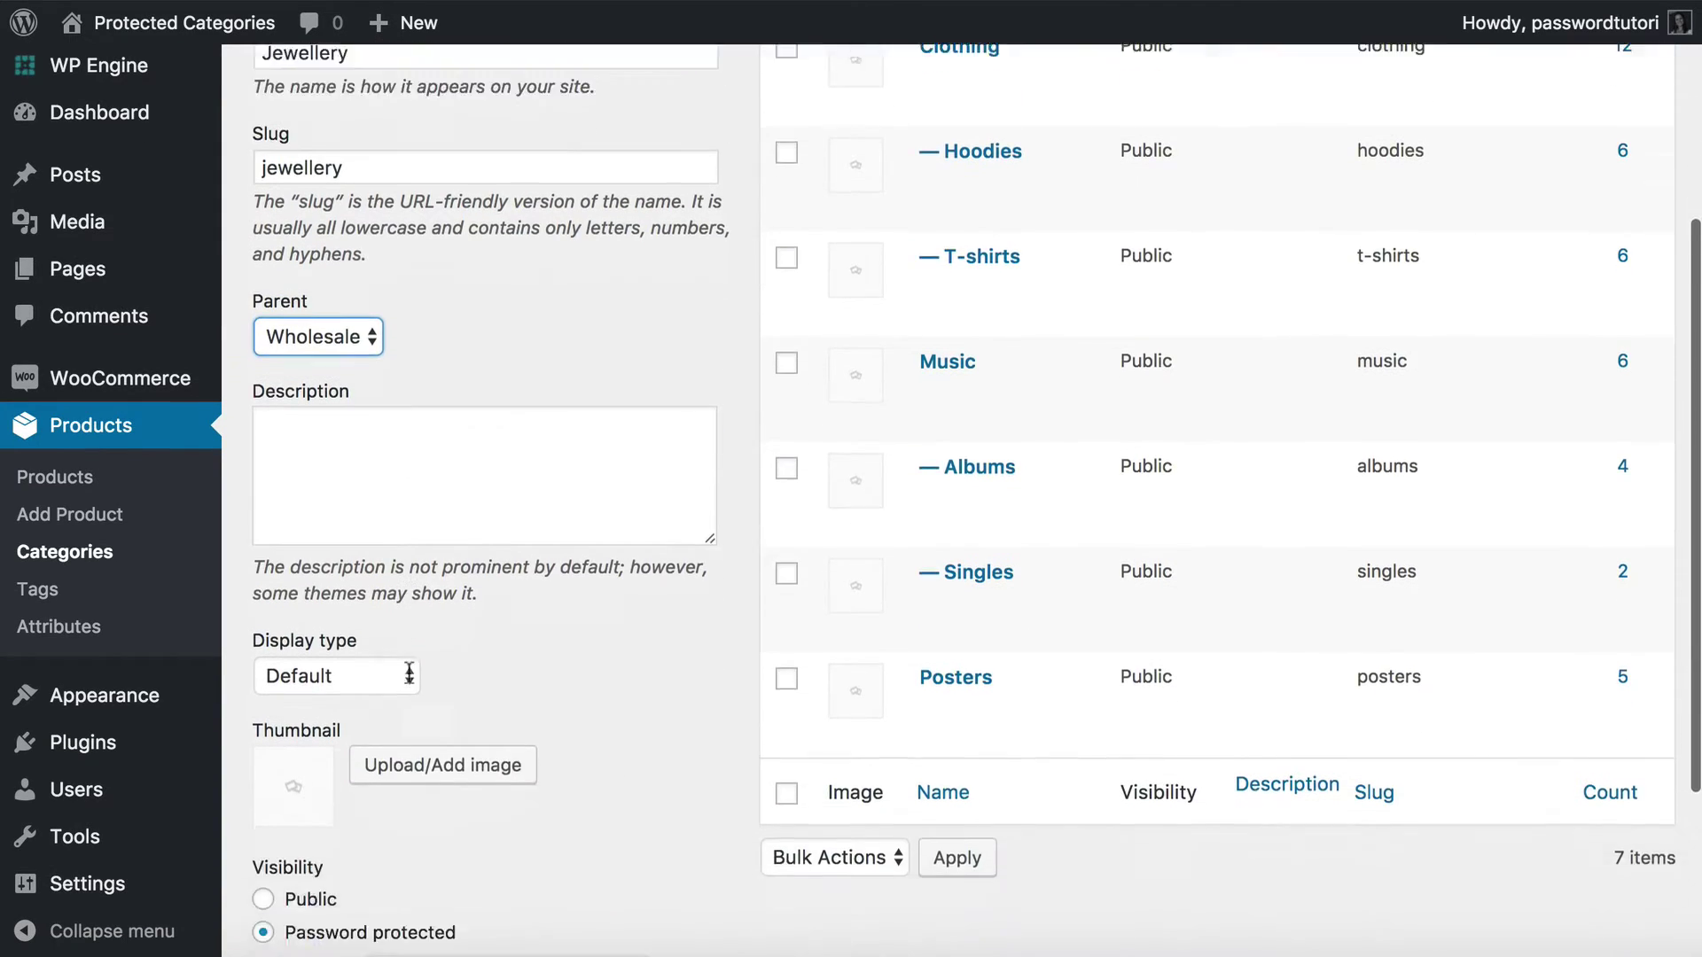
{"action": "left_click", "coordinate": [263, 777]}
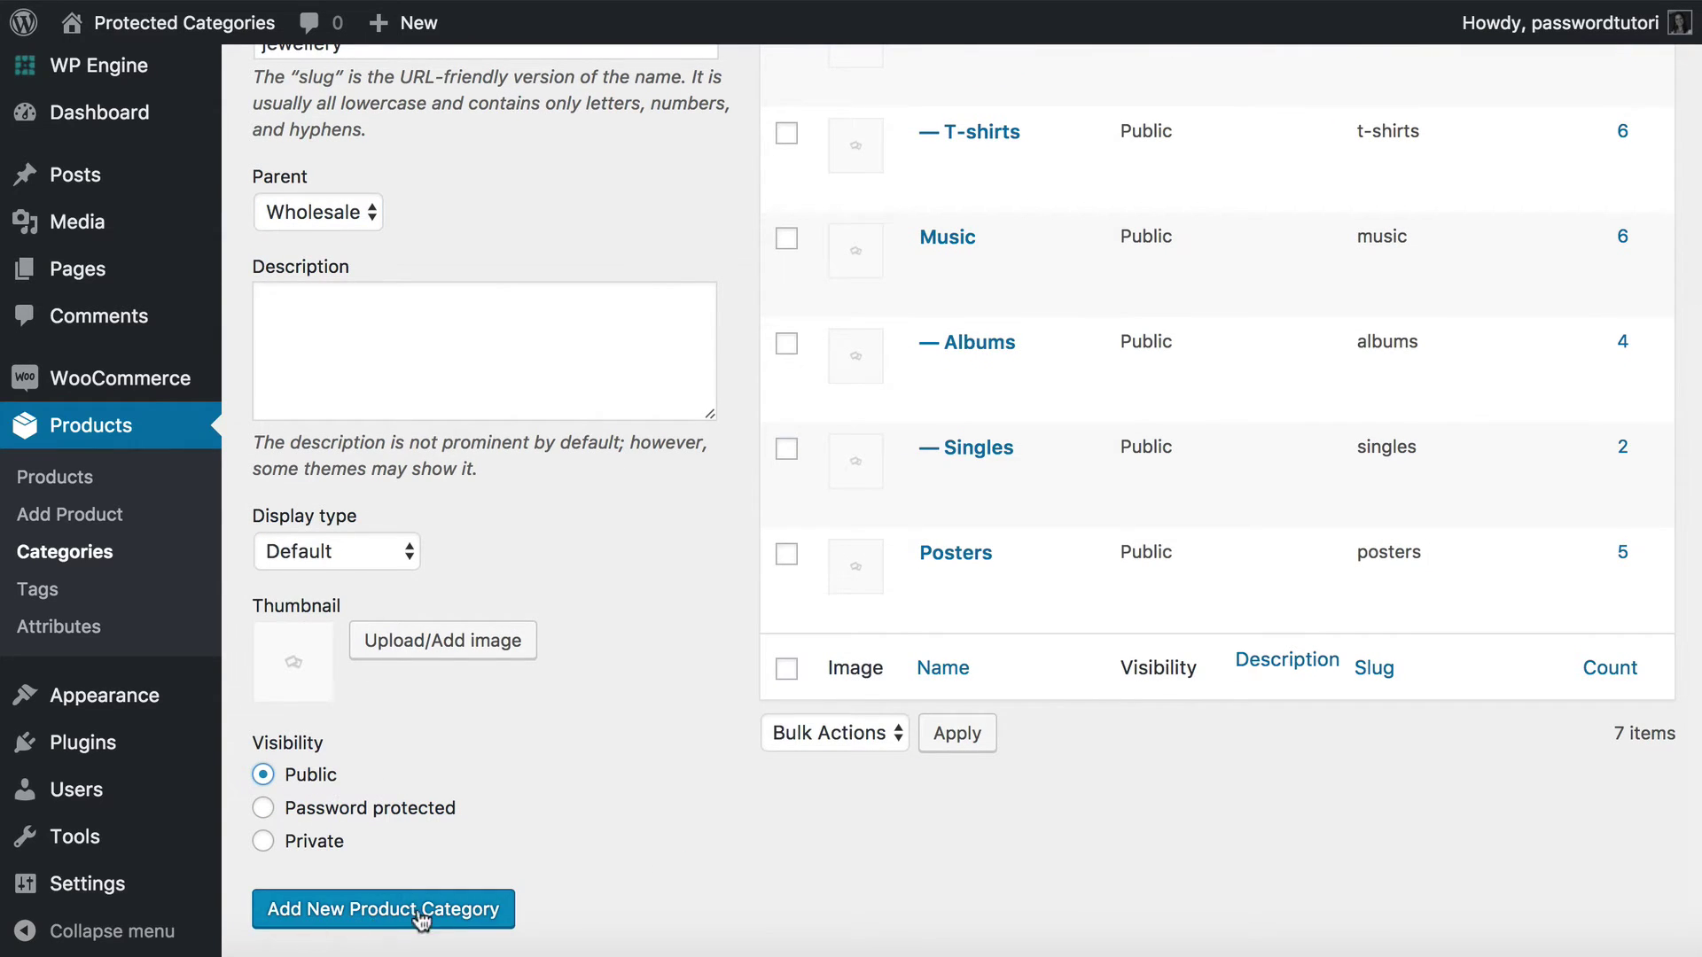
{"action": "left_click", "coordinate": [357, 922]}
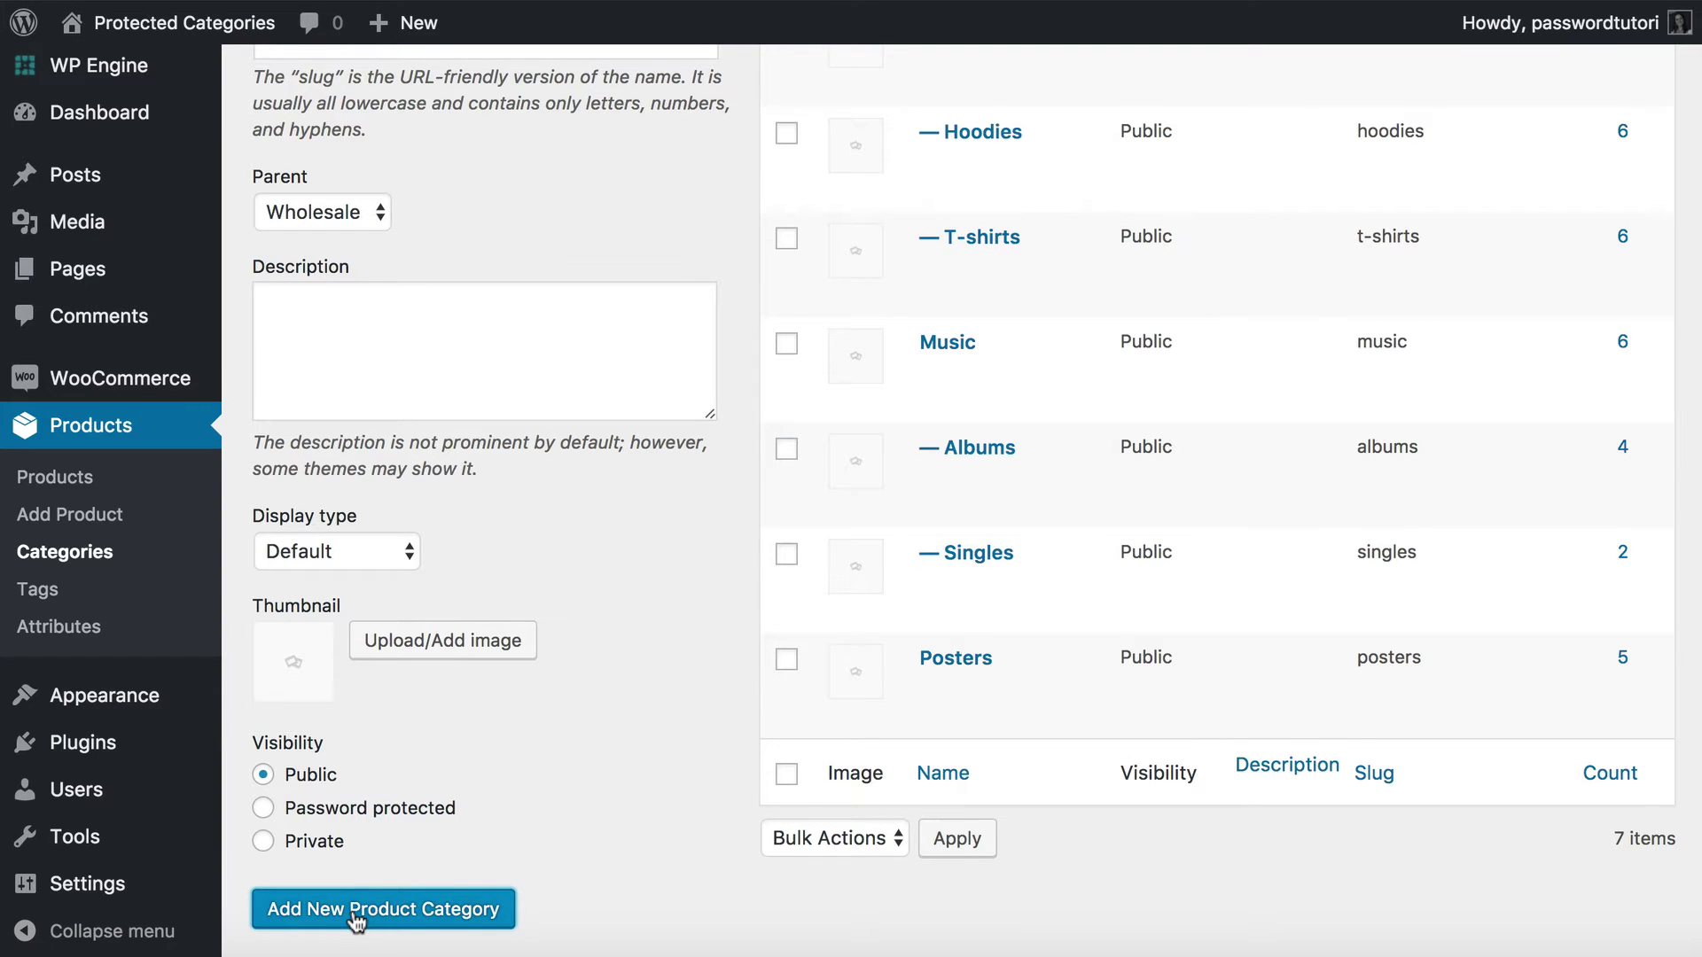
{"action": "scroll", "coordinate": [540, 700], "scroll_direction": "up", "scroll_amount": 6}
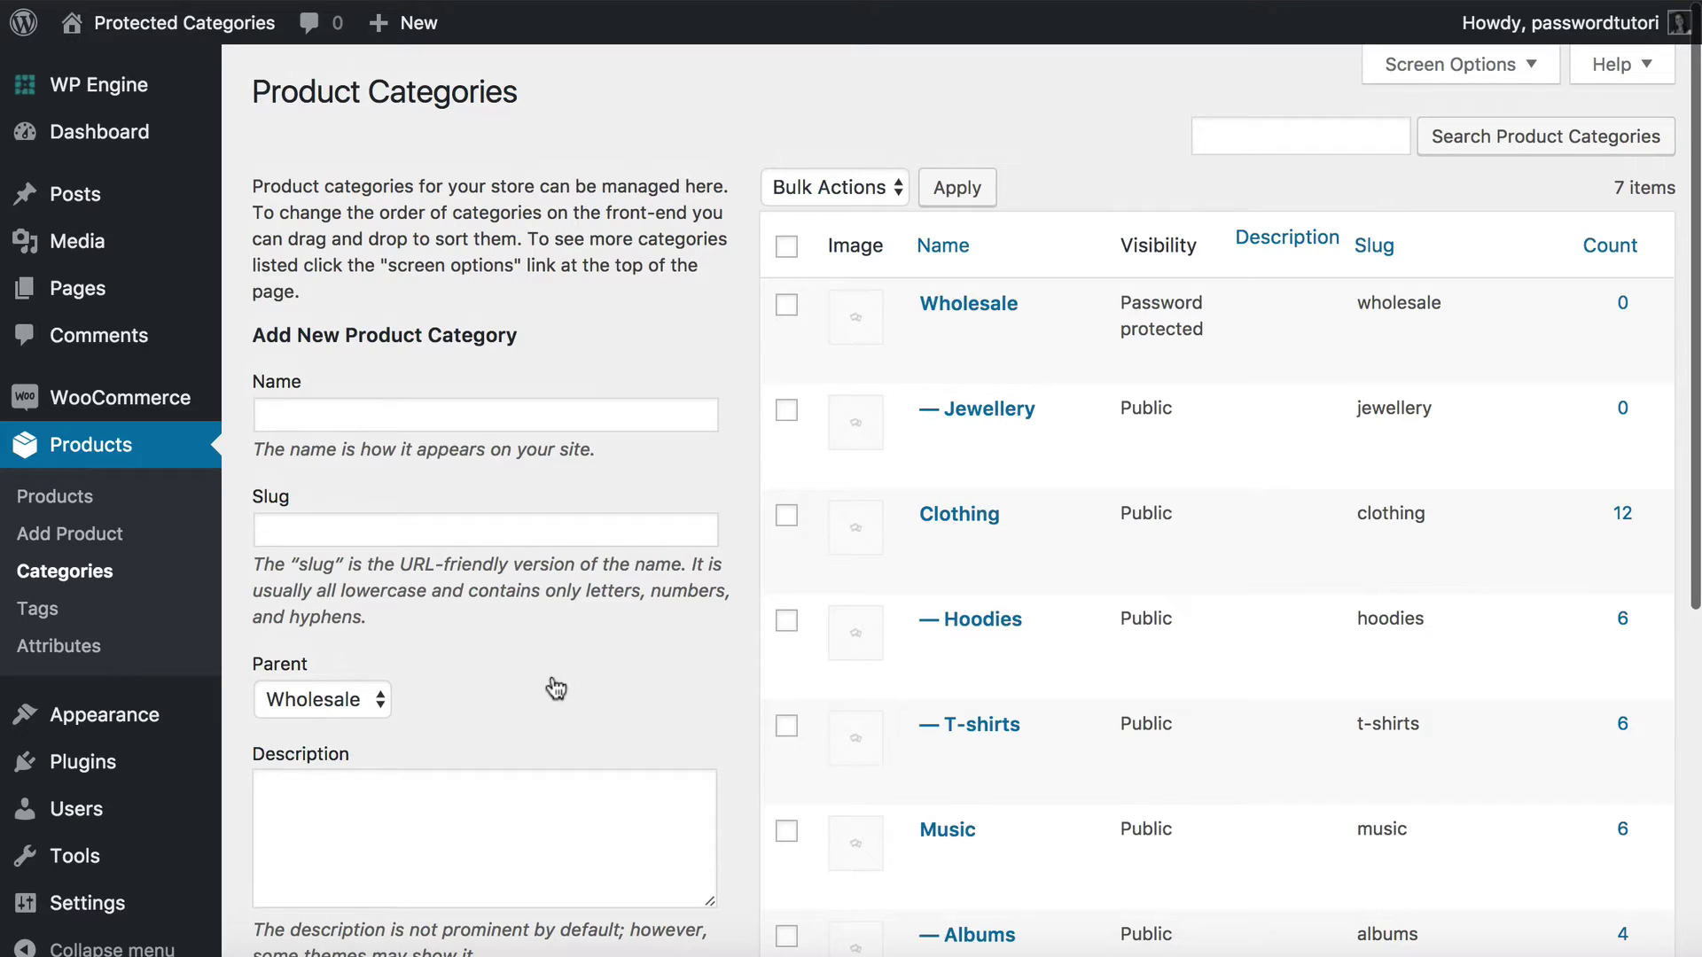
{"action": "mouse_move", "coordinate": [872, 408]}
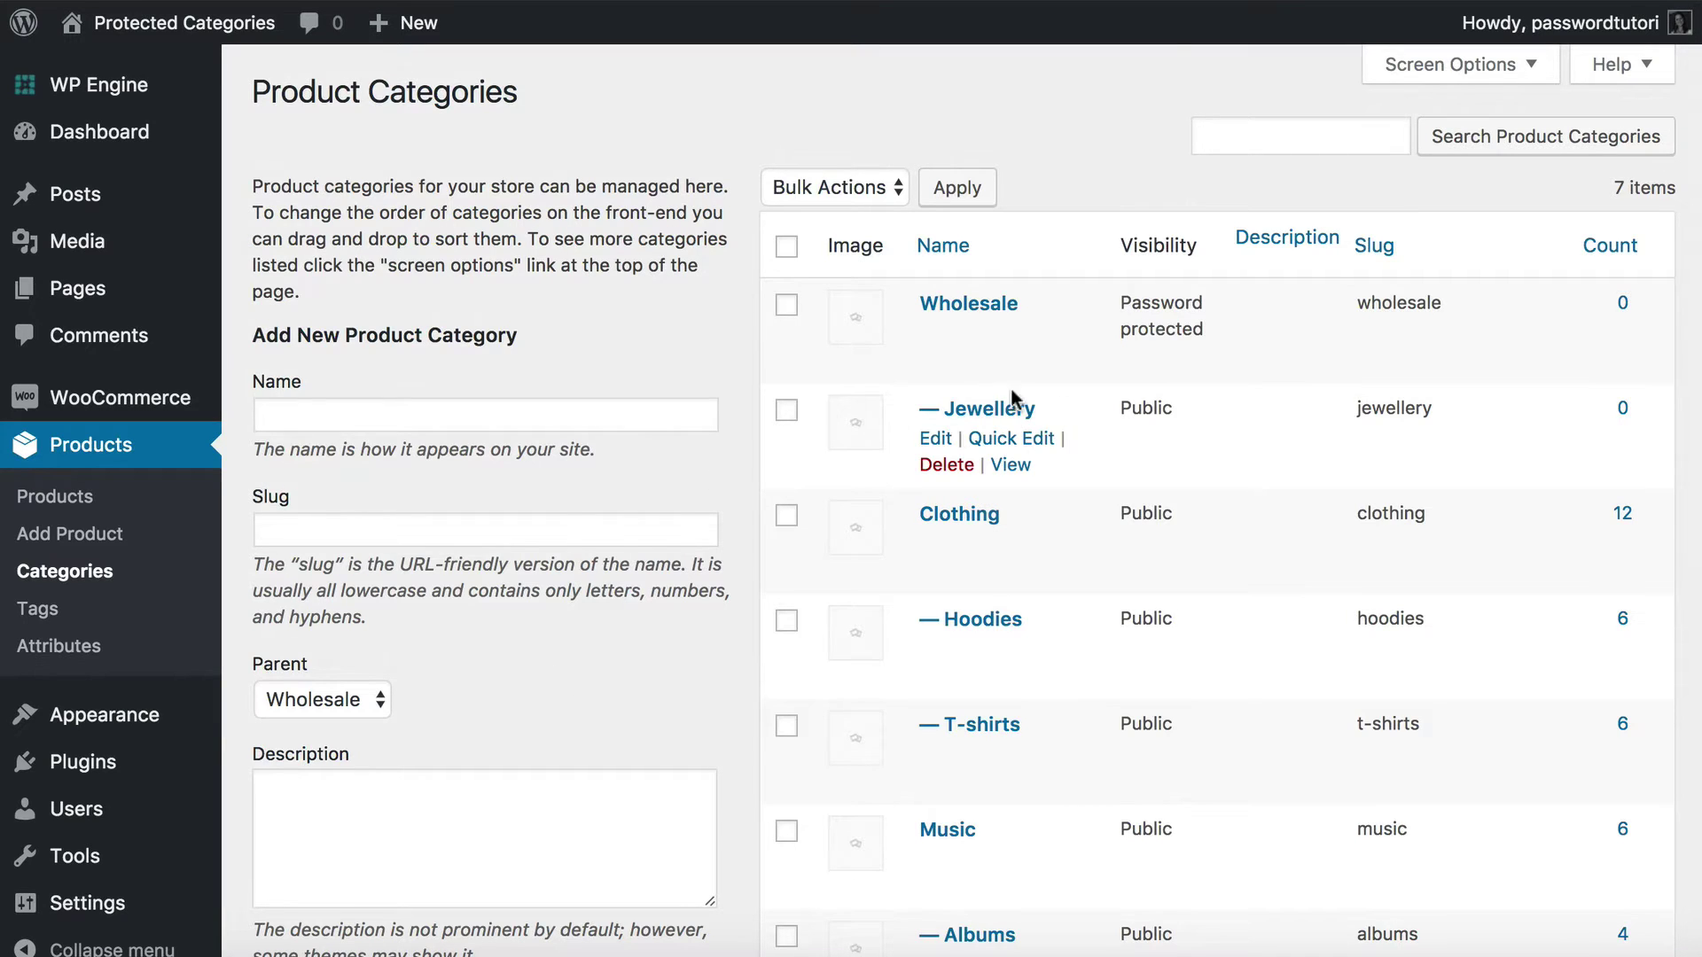
{"action": "mouse_move", "coordinate": [1066, 293]}
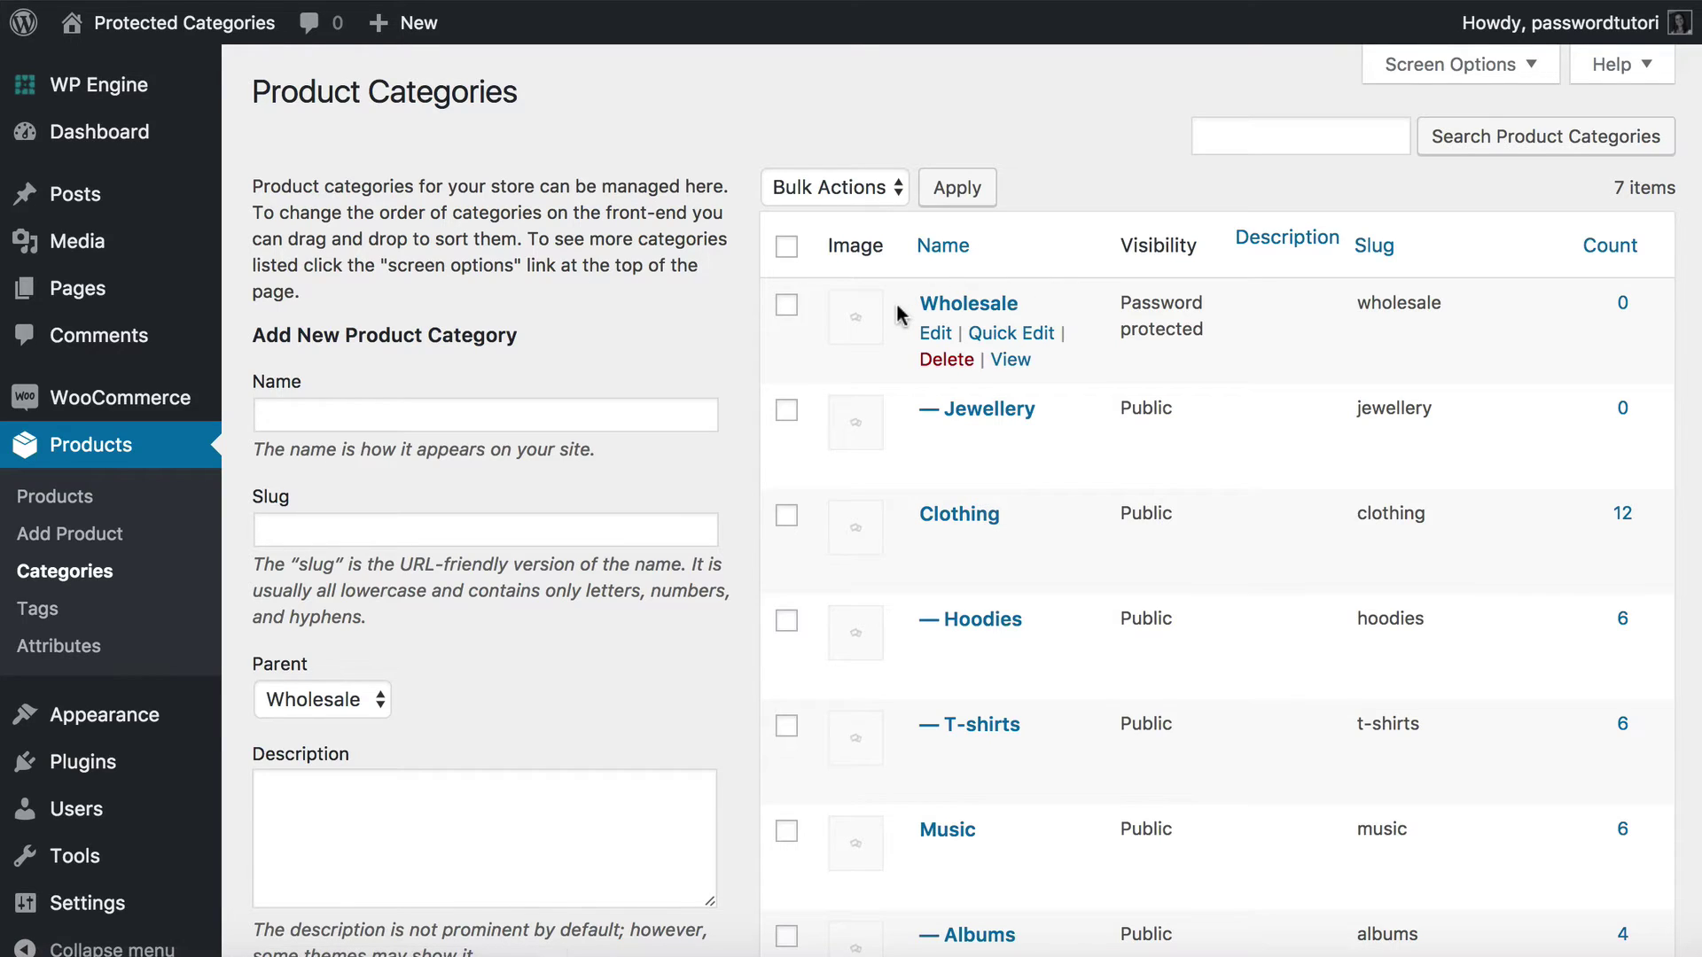
{"action": "mouse_move", "coordinate": [1162, 398]}
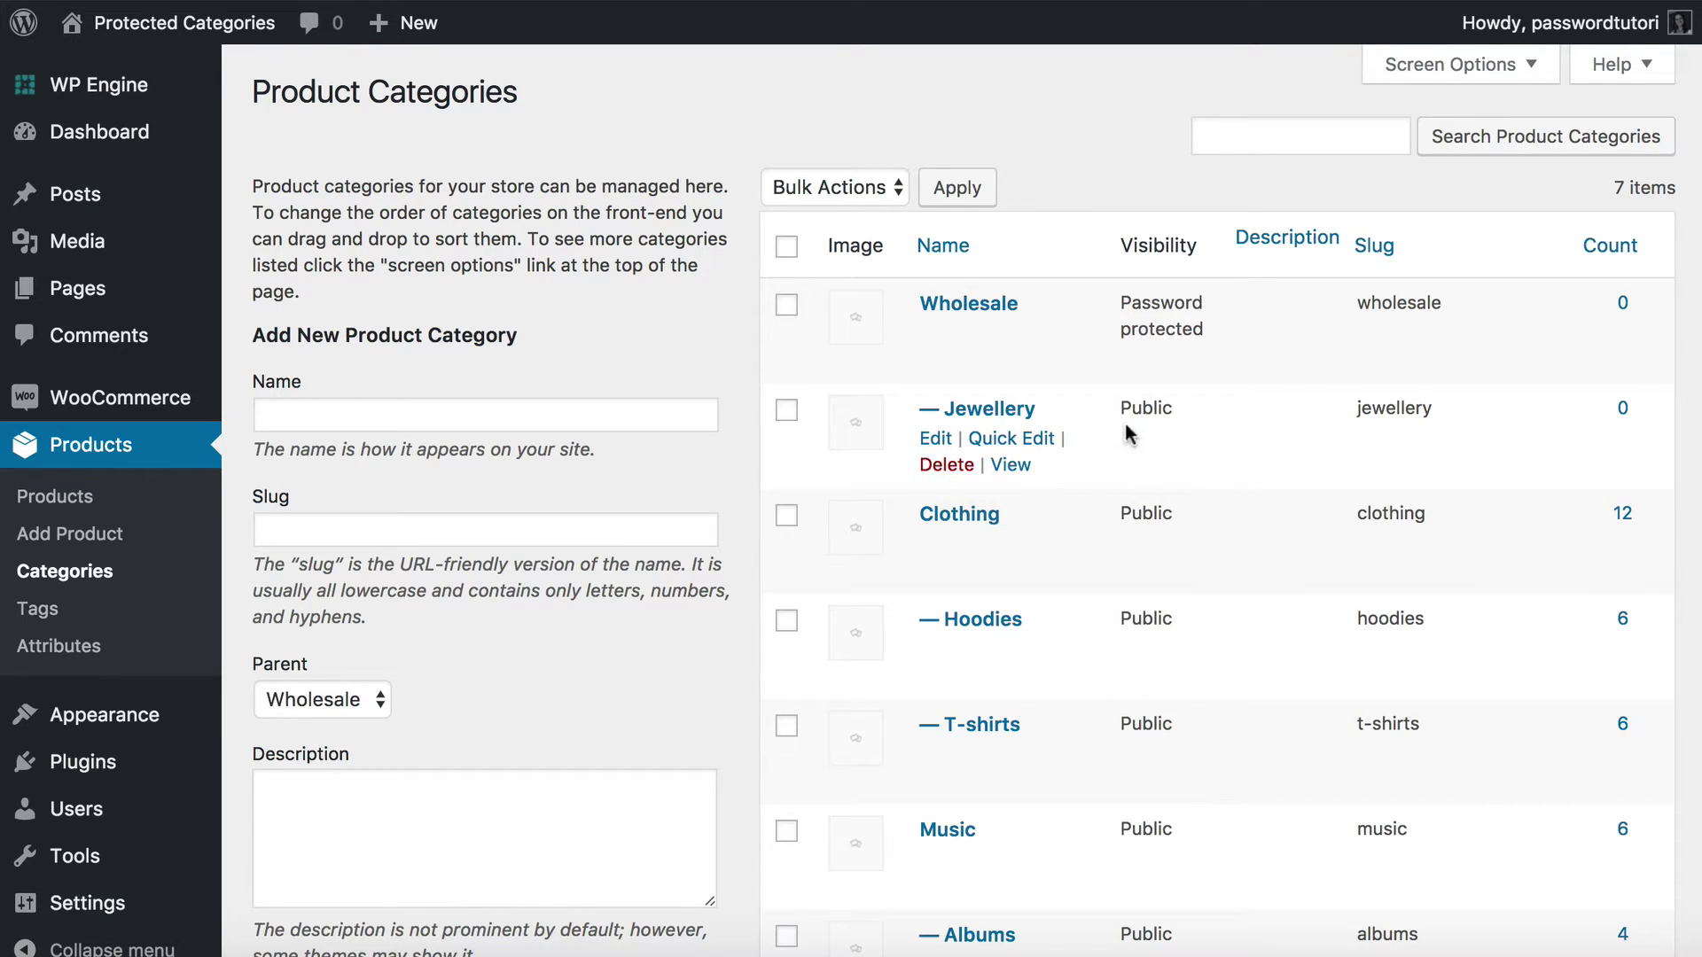
{"action": "mouse_move", "coordinate": [1157, 321]}
{"action": "mouse_move", "coordinate": [221, 35]}
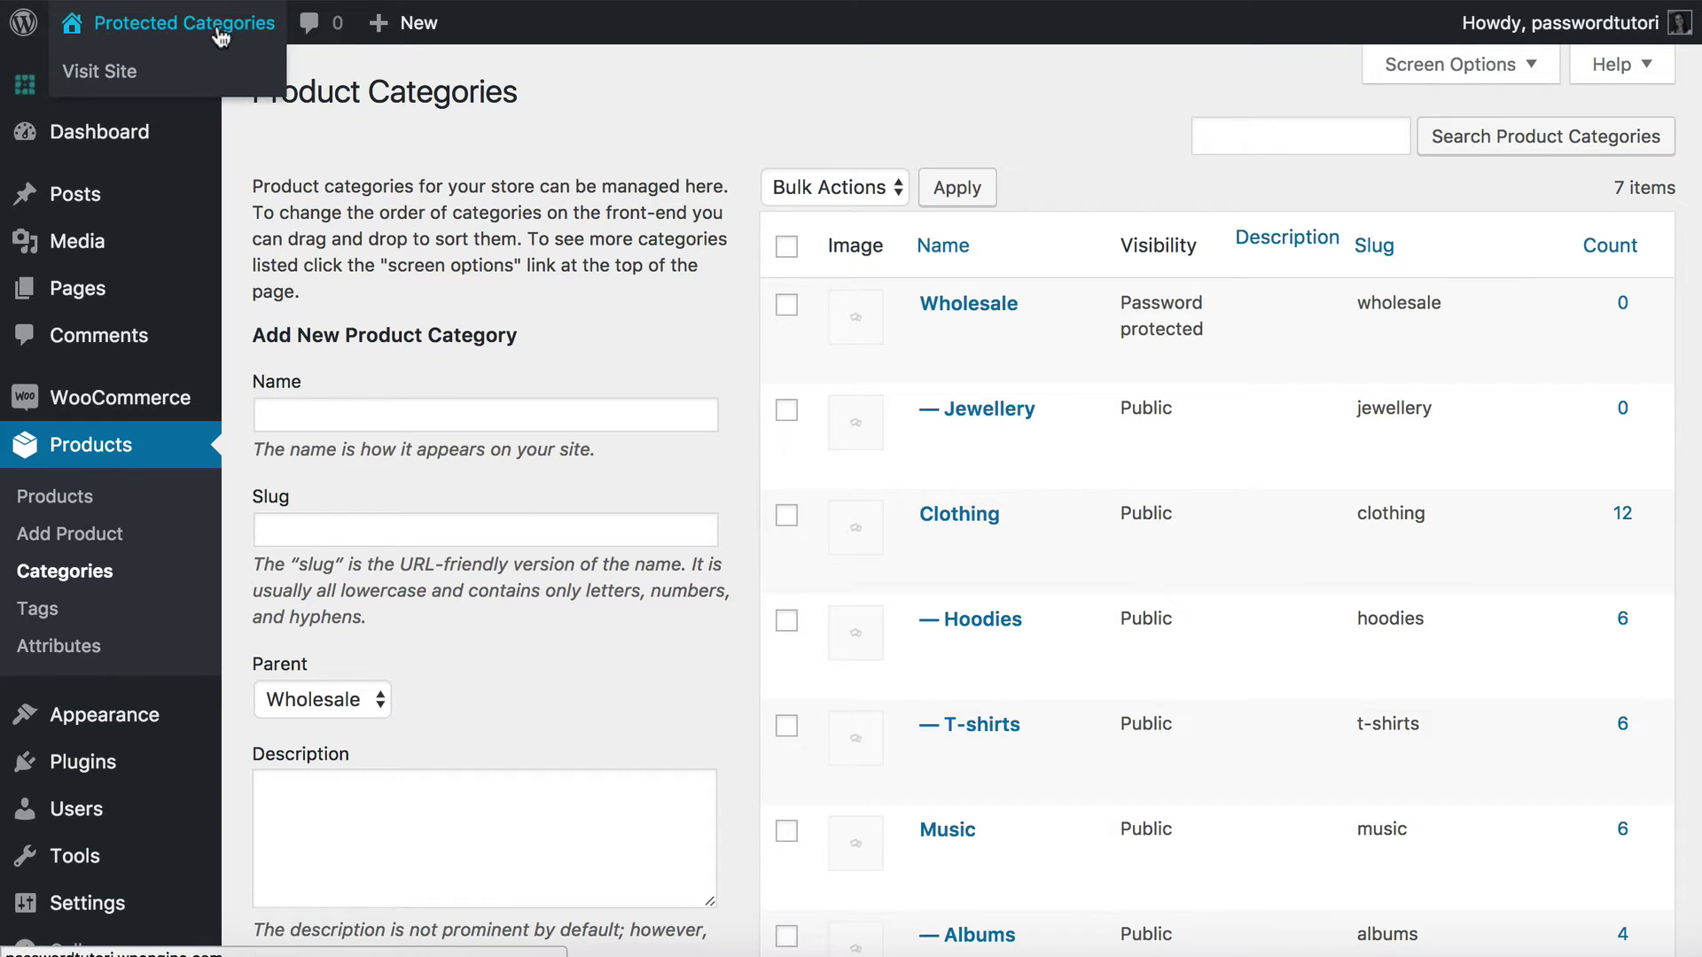
Visit the storefront shop page and check Wholesale with Jewellery nested in the categories sidebar.
{"action": "left_click", "coordinate": [223, 26]}
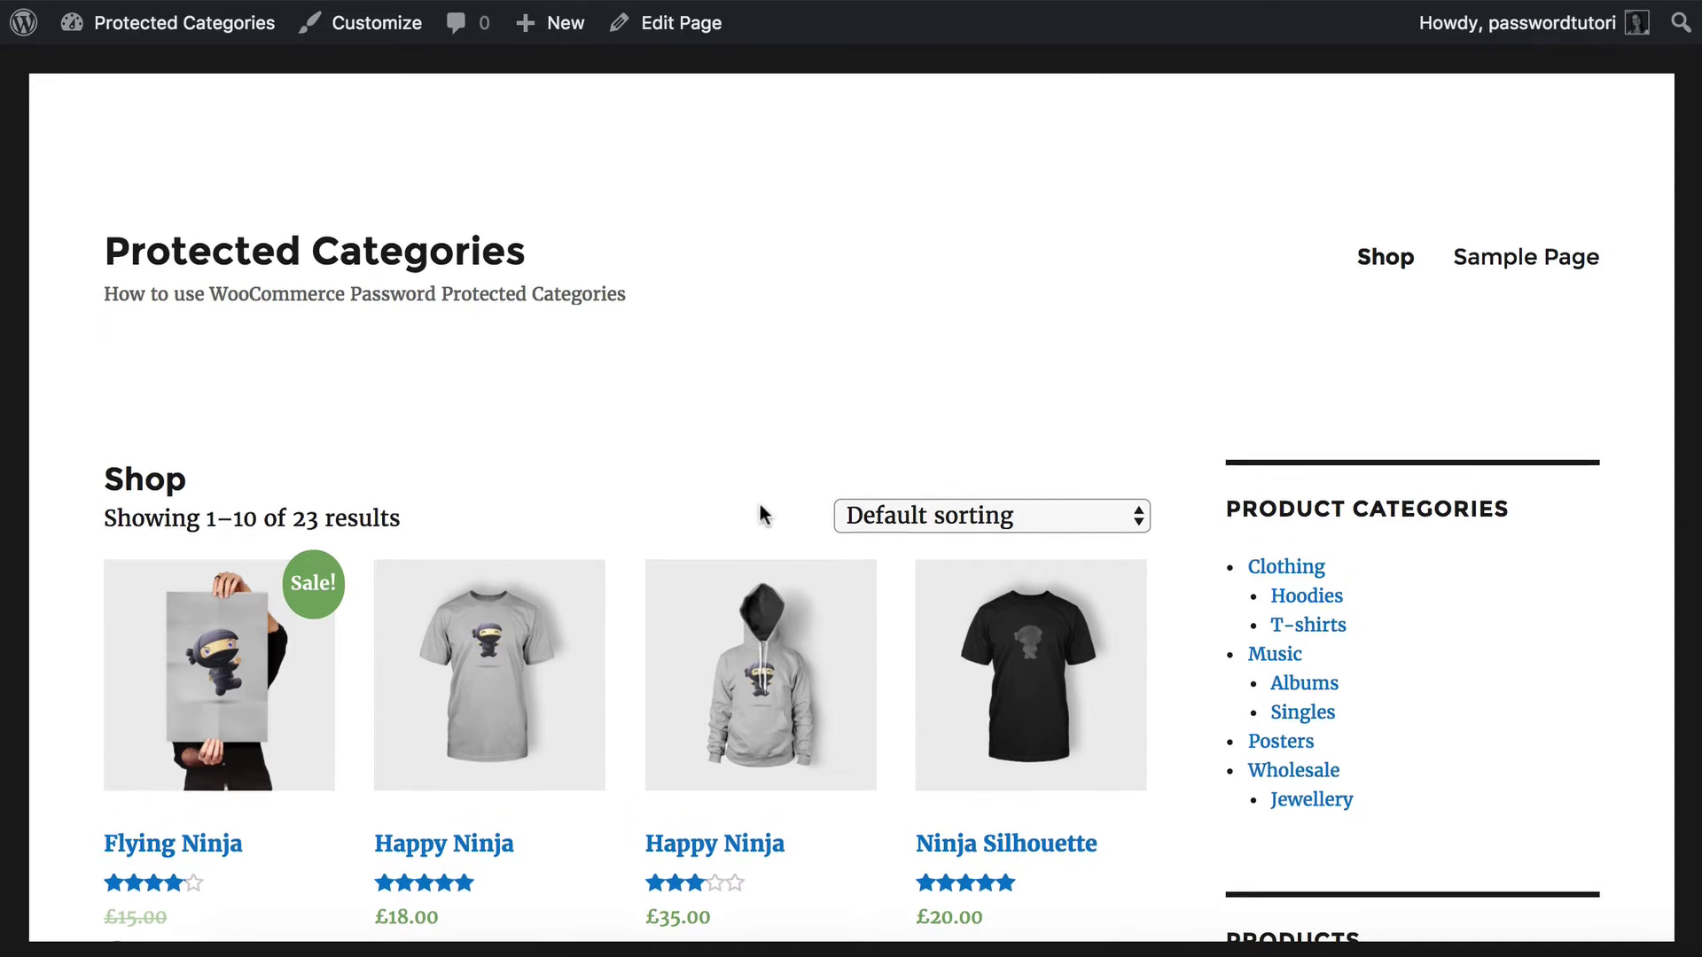
{"action": "scroll", "coordinate": [780, 523], "scroll_direction": "down", "scroll_amount": 3}
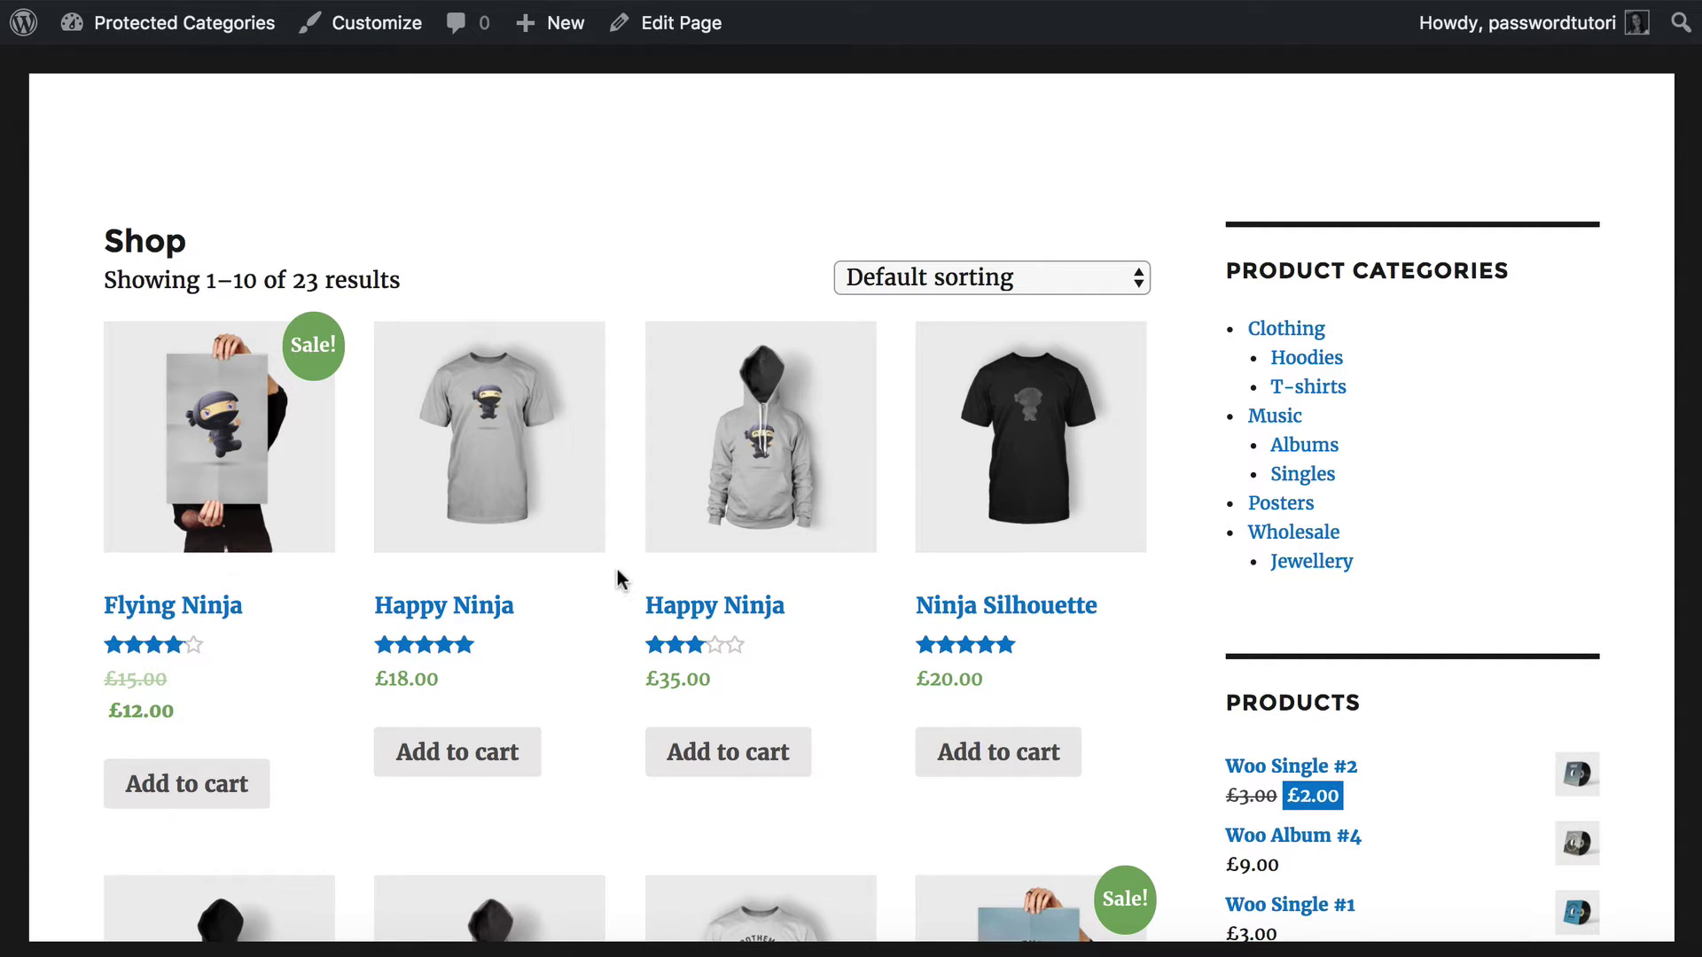
{"action": "scroll", "coordinate": [617, 572], "scroll_direction": "up", "scroll_amount": 3}
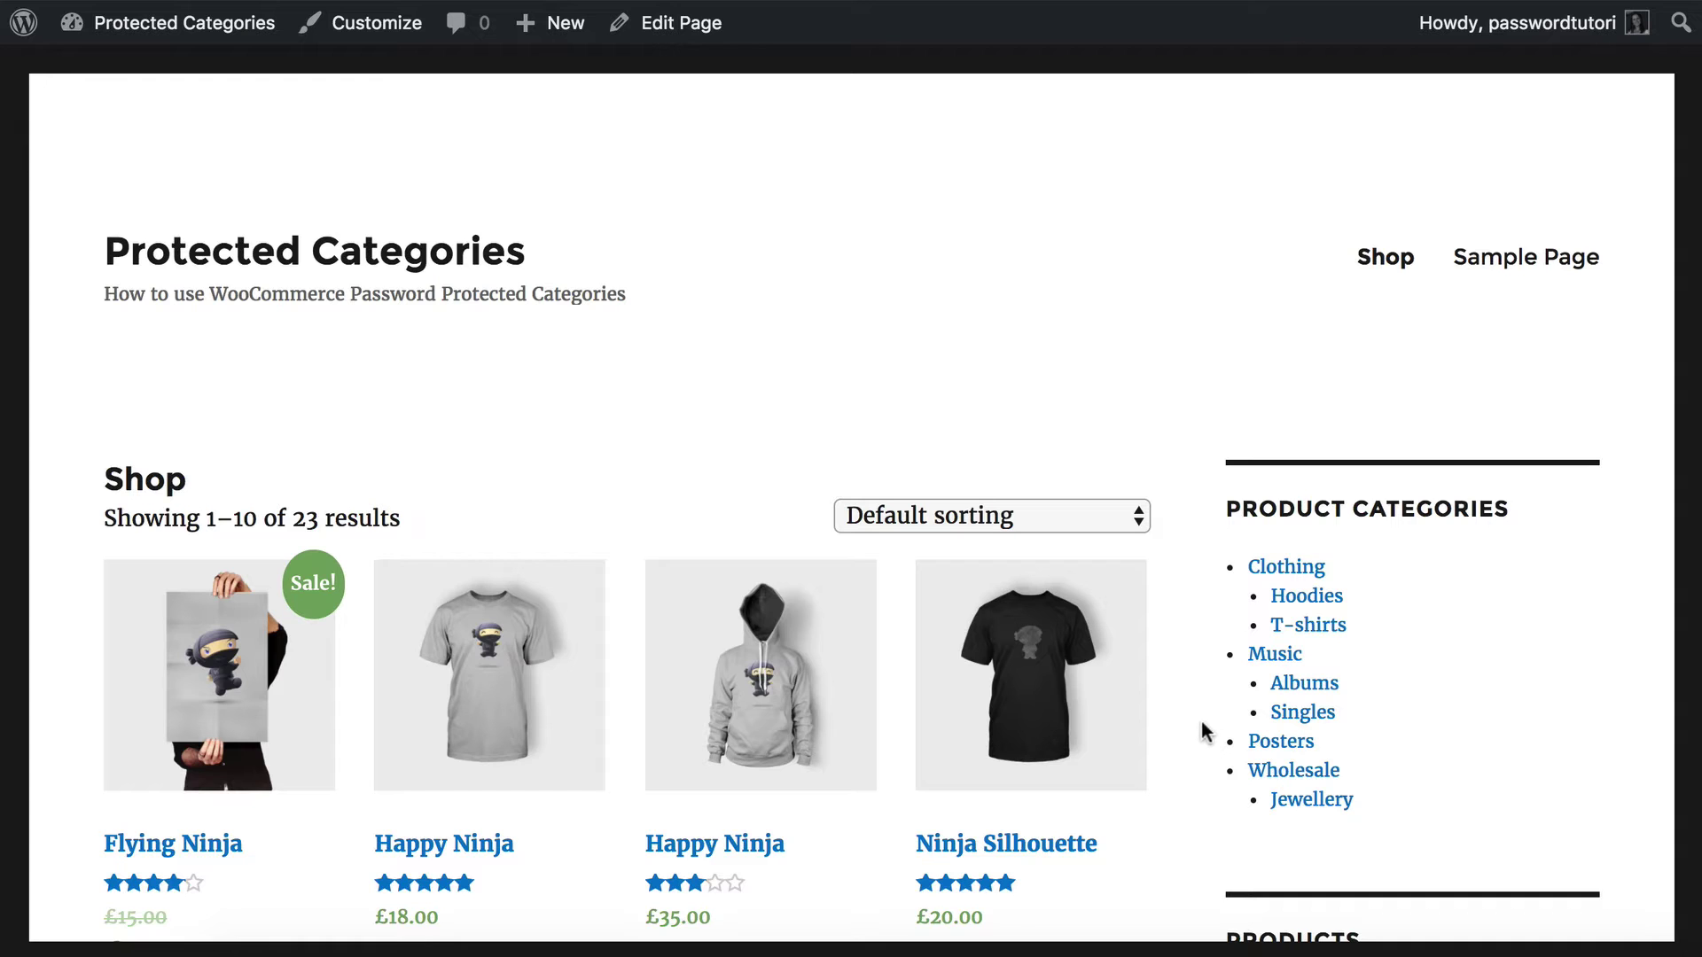
Return to the admin and open the All Products list.
{"action": "mouse_move", "coordinate": [217, 31]}
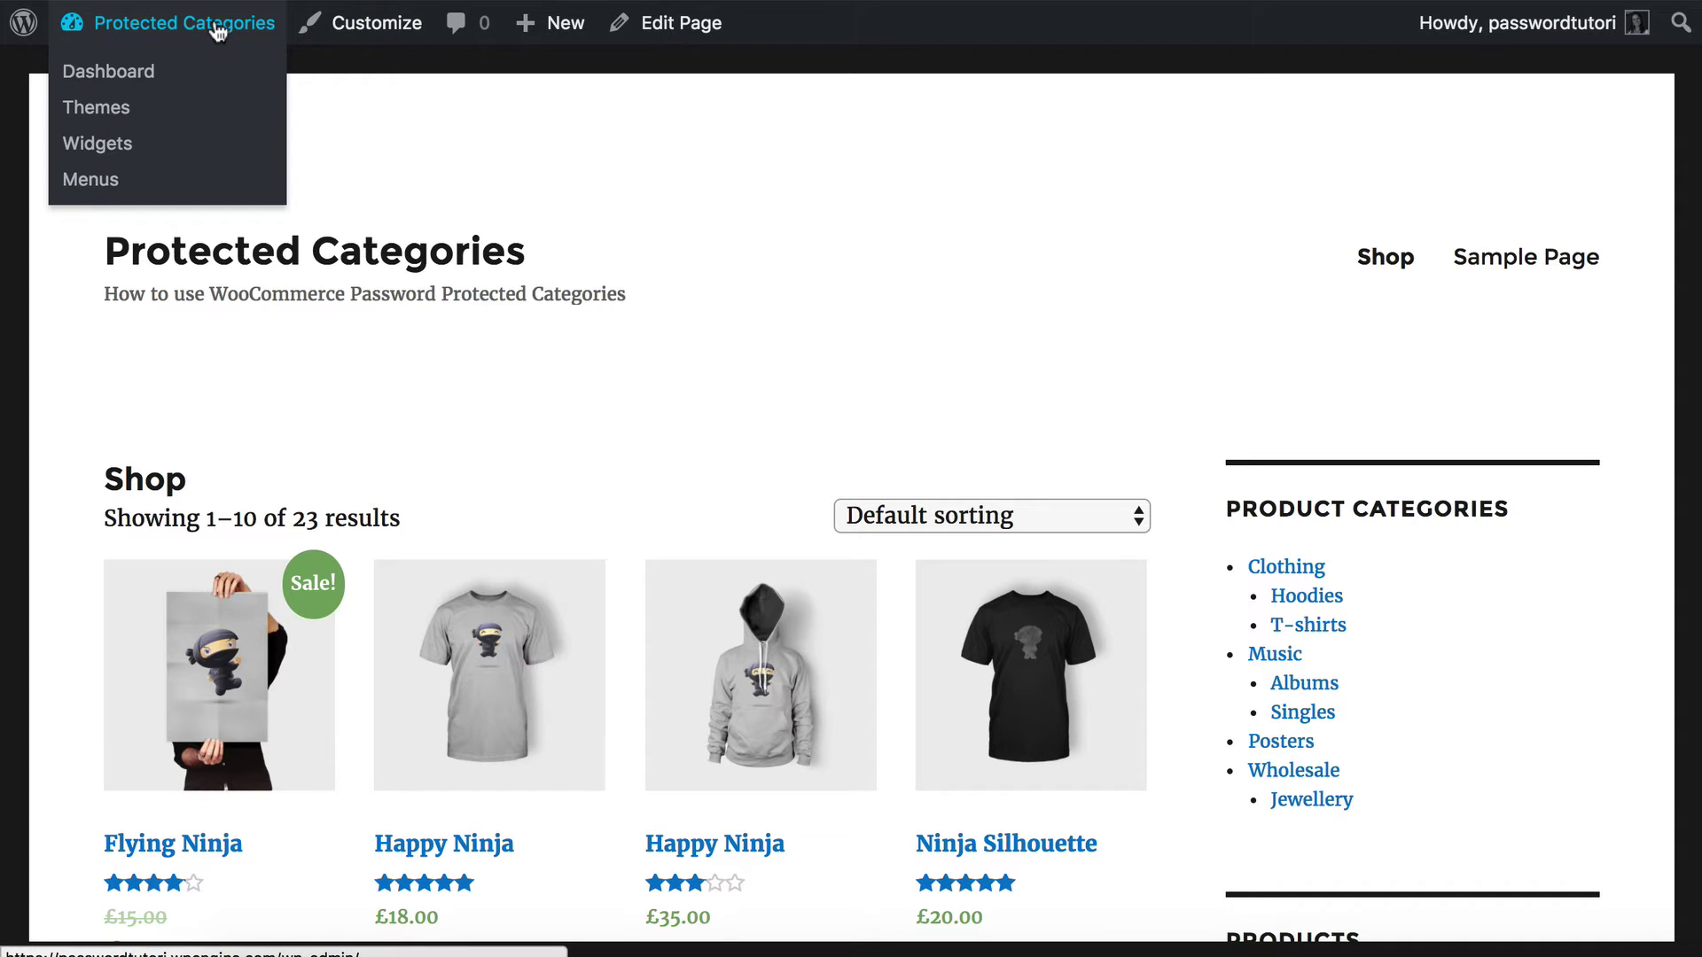
{"action": "left_click", "coordinate": [217, 31]}
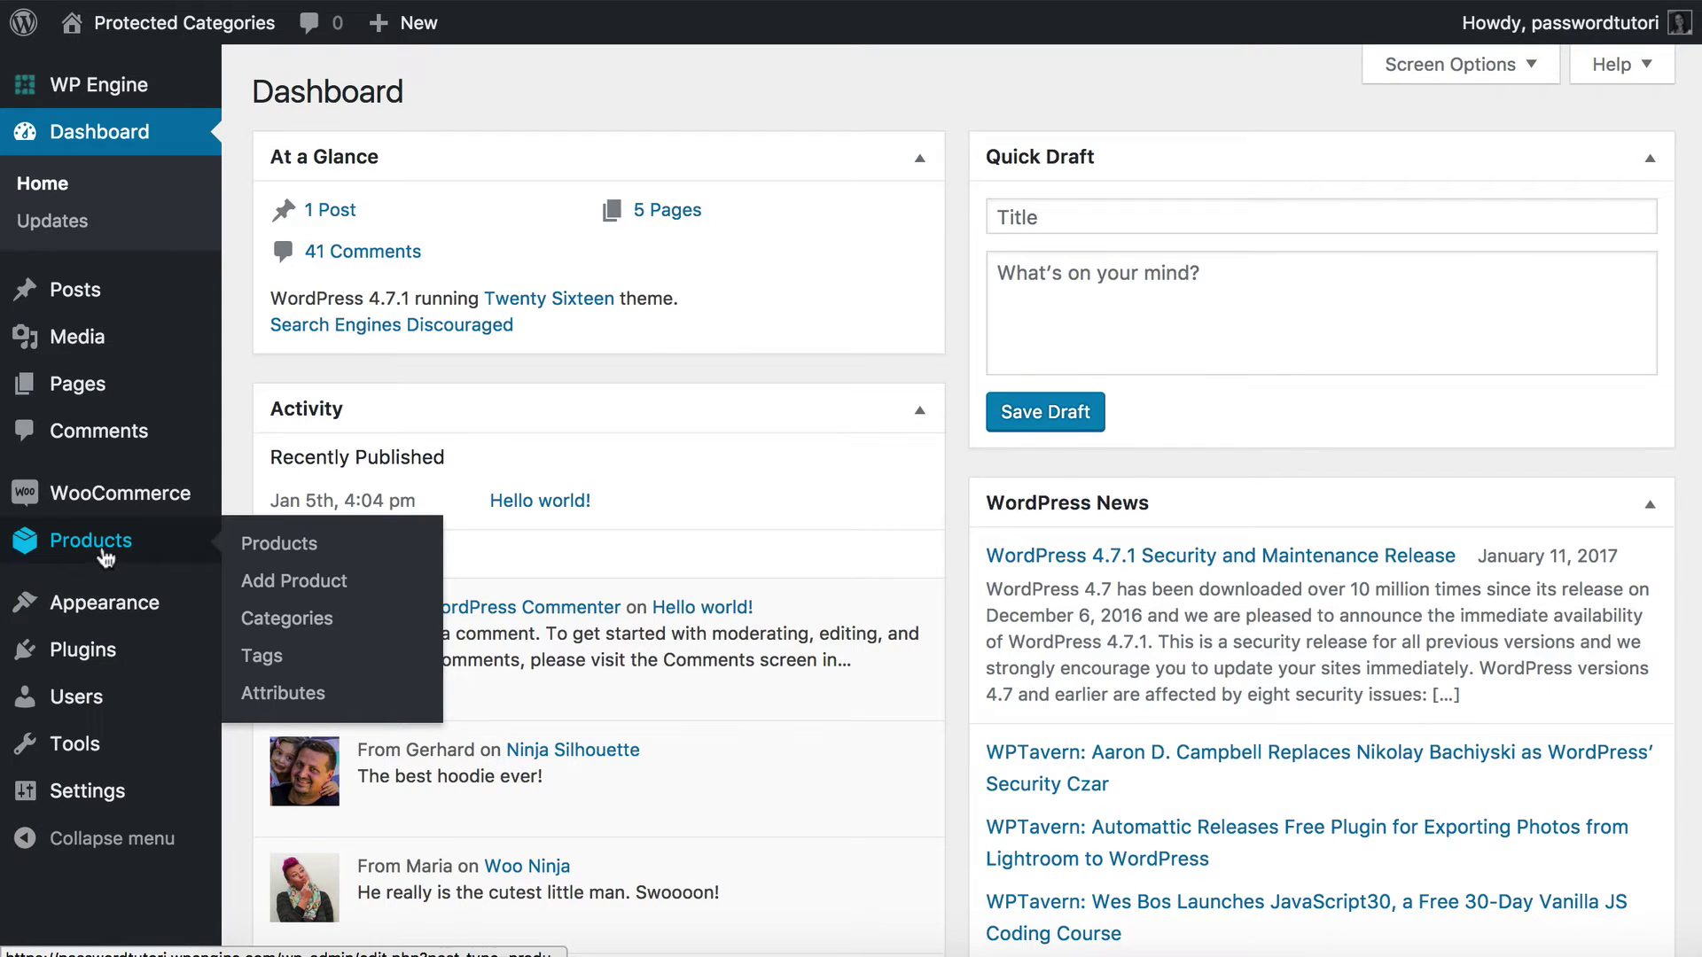
{"action": "left_click", "coordinate": [107, 556]}
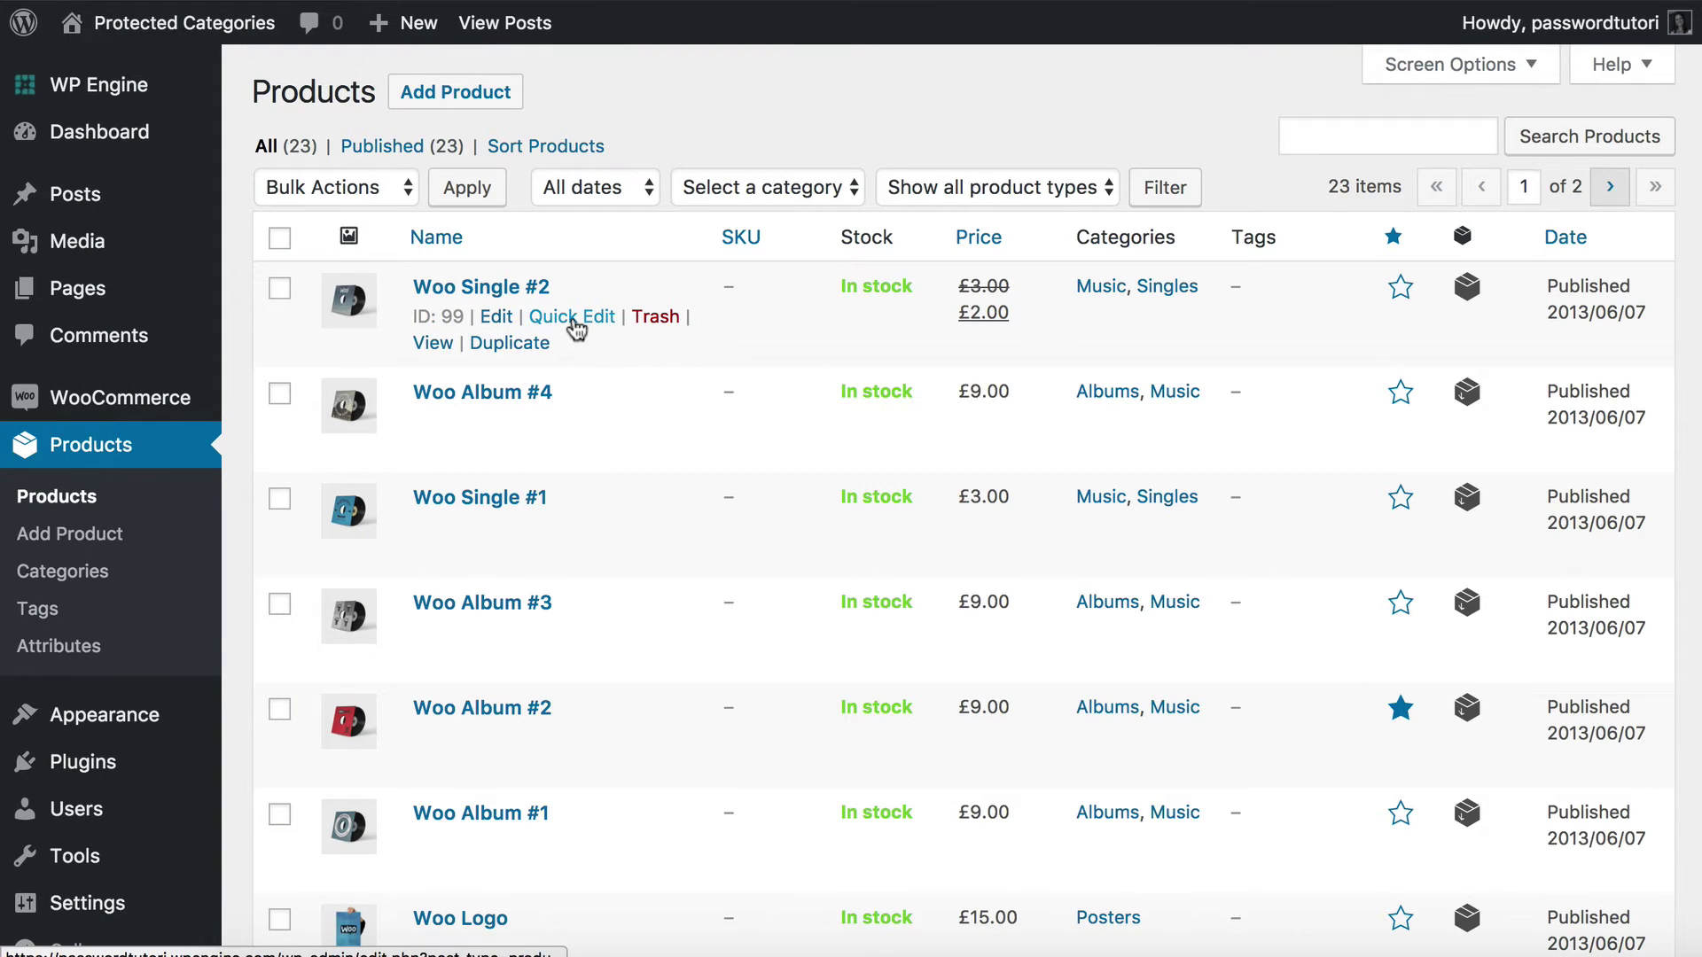
Move Woo Single #2 from Music and Singles into Wholesale and Jewellery, then begin editing Woo Album #4.
{"action": "left_click", "coordinate": [572, 321]}
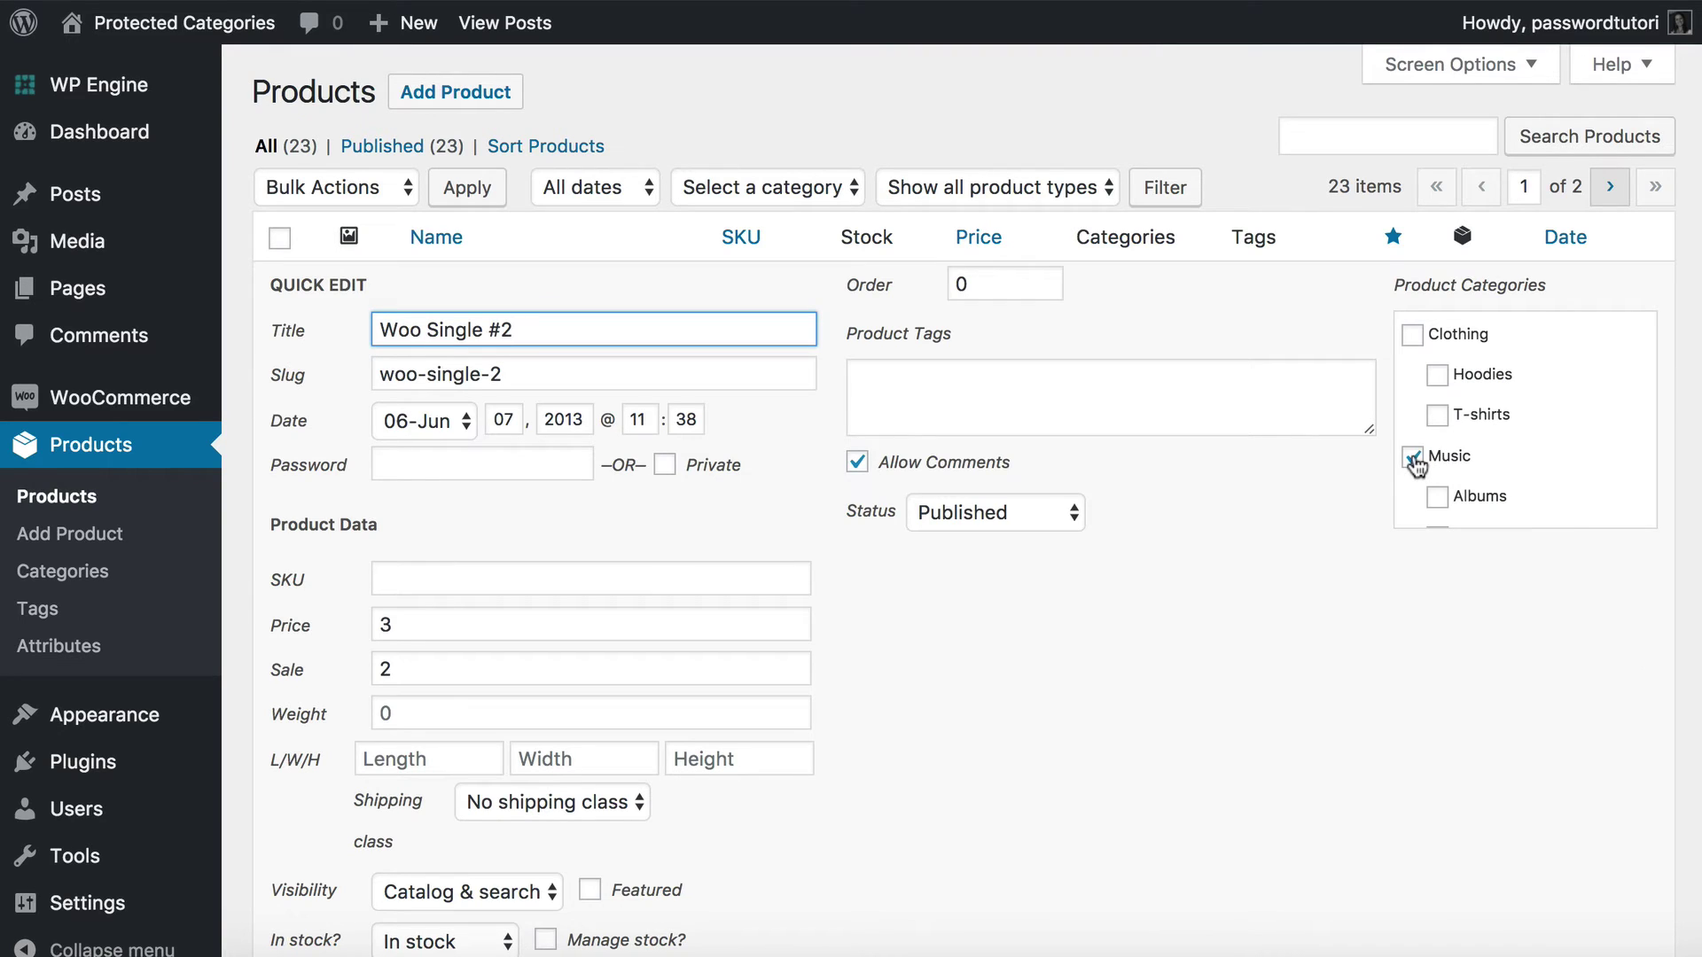
{"action": "left_click", "coordinate": [1413, 458]}
{"action": "scroll", "coordinate": [1454, 452], "scroll_direction": "down", "scroll_amount": 3}
{"action": "left_click", "coordinate": [1437, 292]}
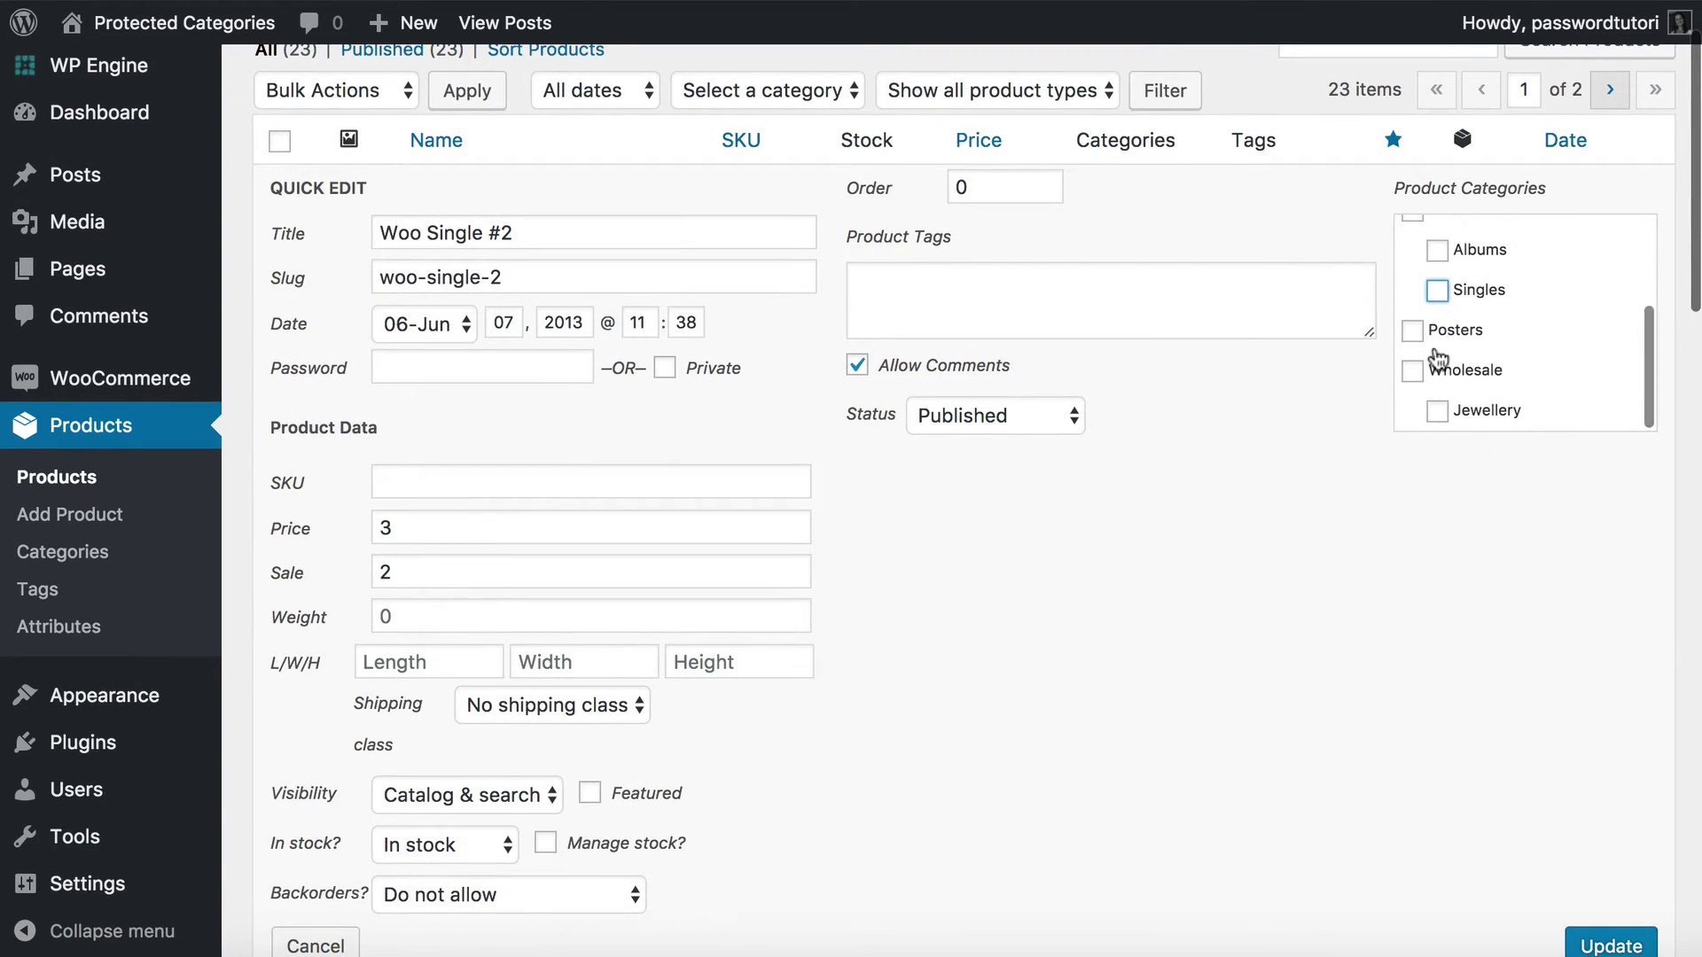
{"action": "left_click", "coordinate": [1434, 369]}
{"action": "left_click", "coordinate": [1436, 411]}
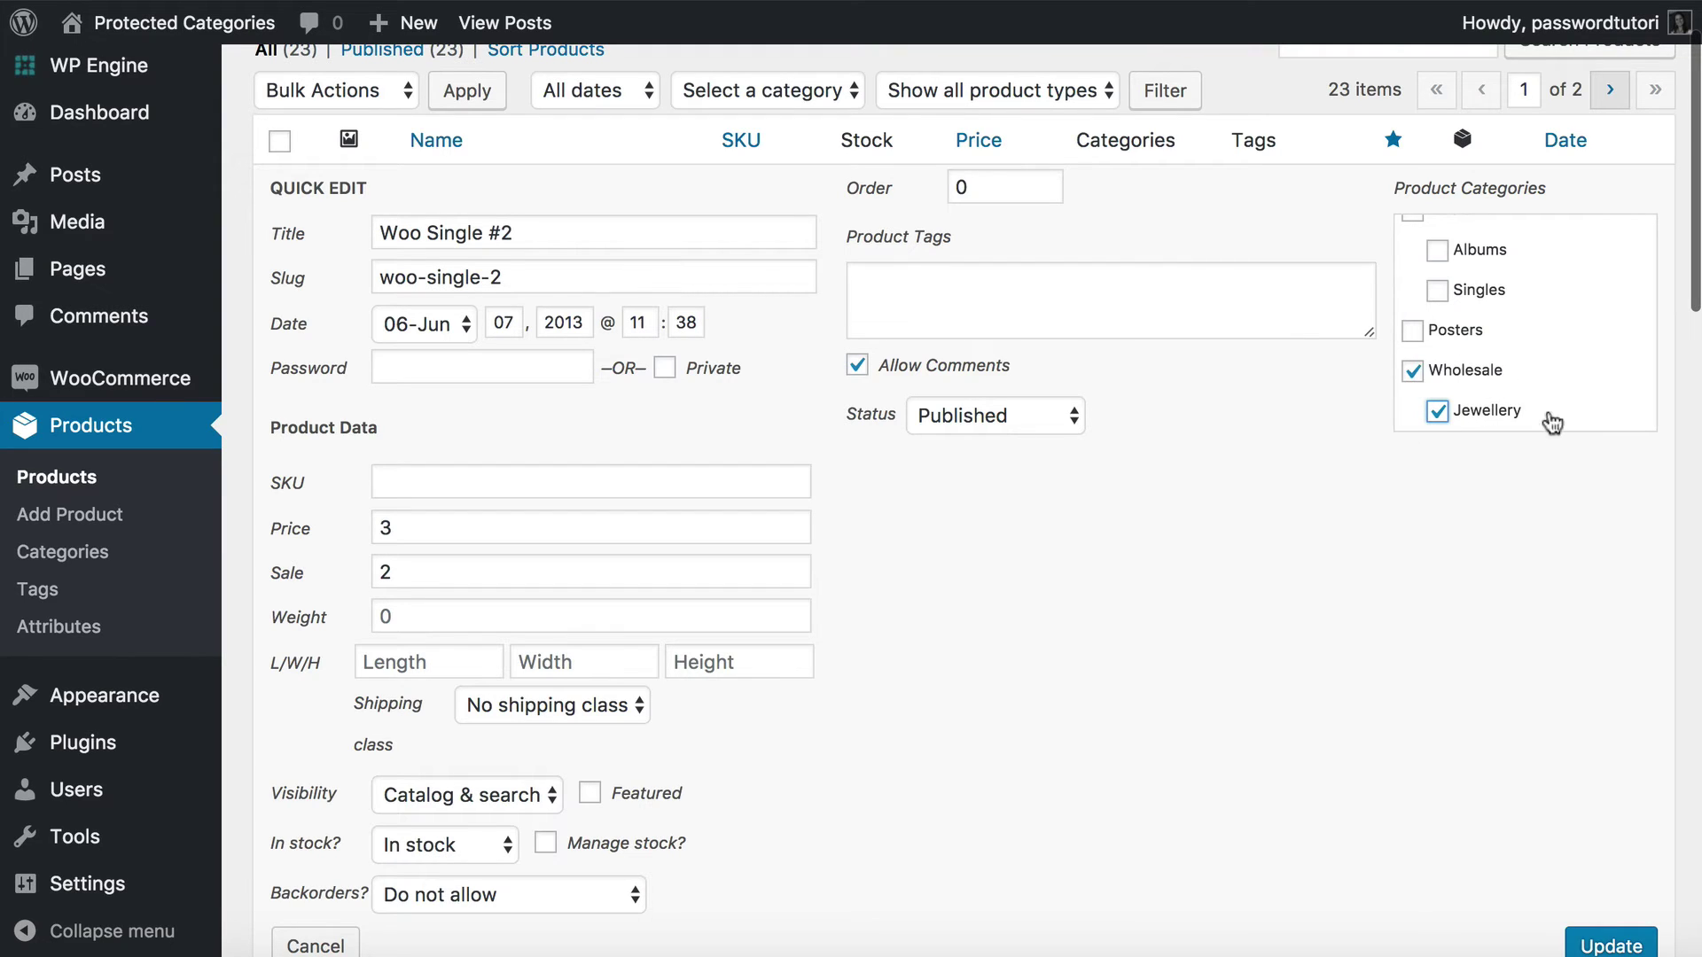
{"action": "left_click", "coordinate": [1614, 937]}
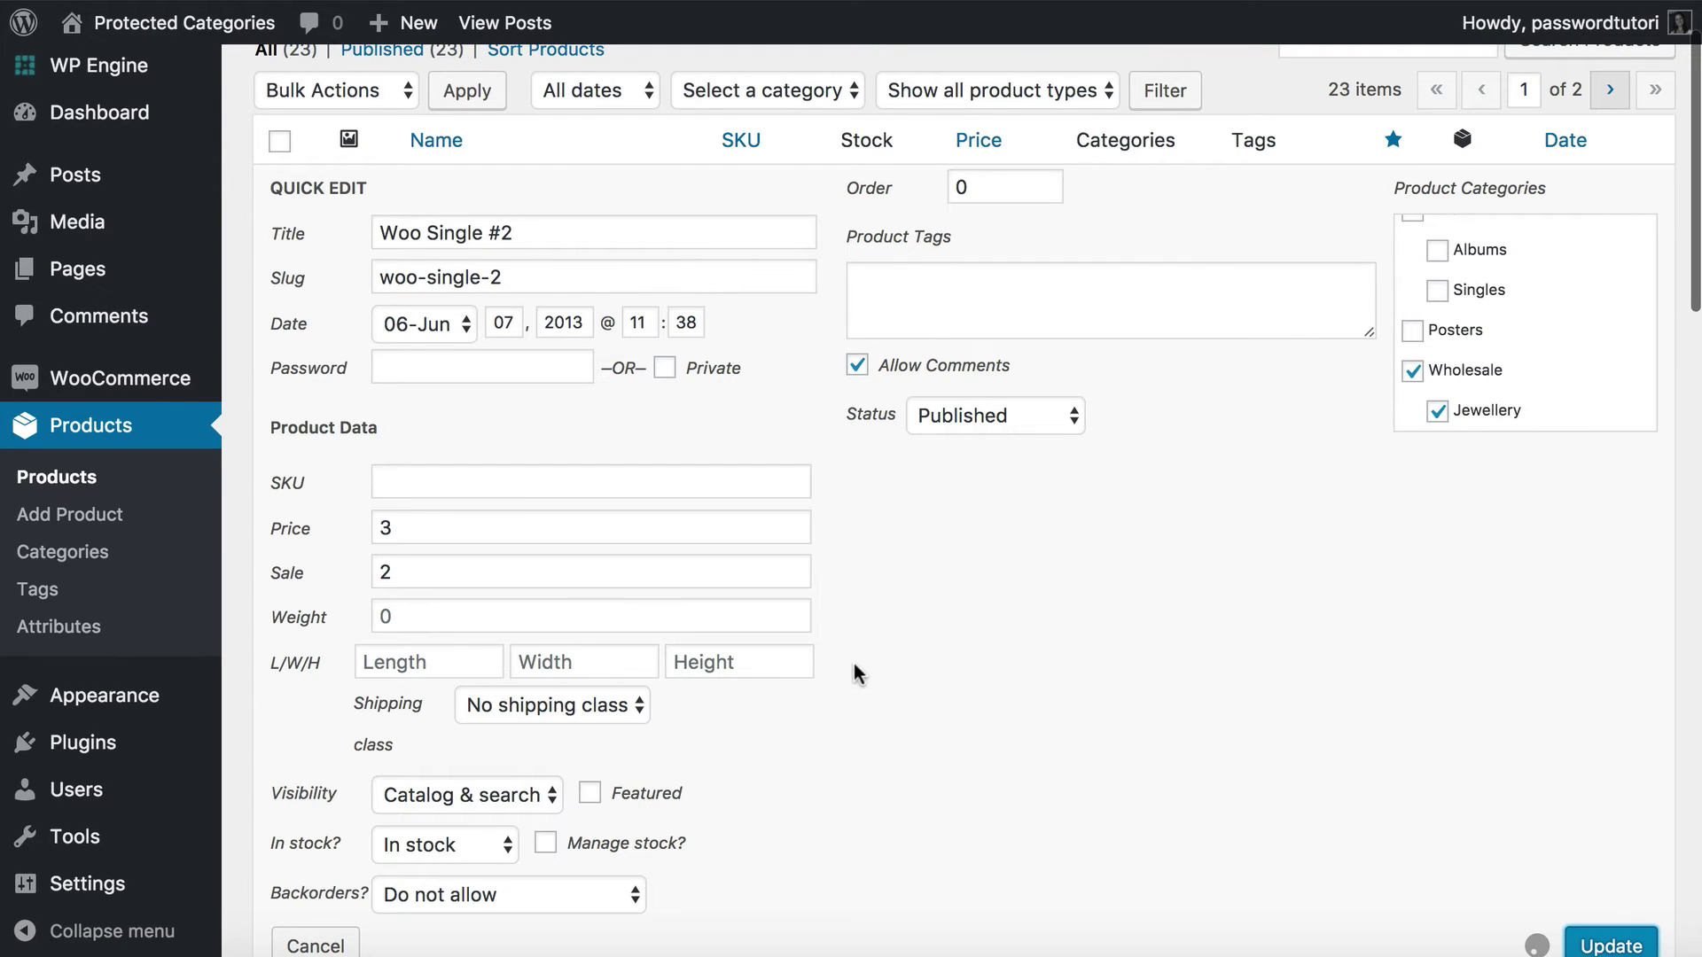
{"action": "left_click", "coordinate": [567, 324]}
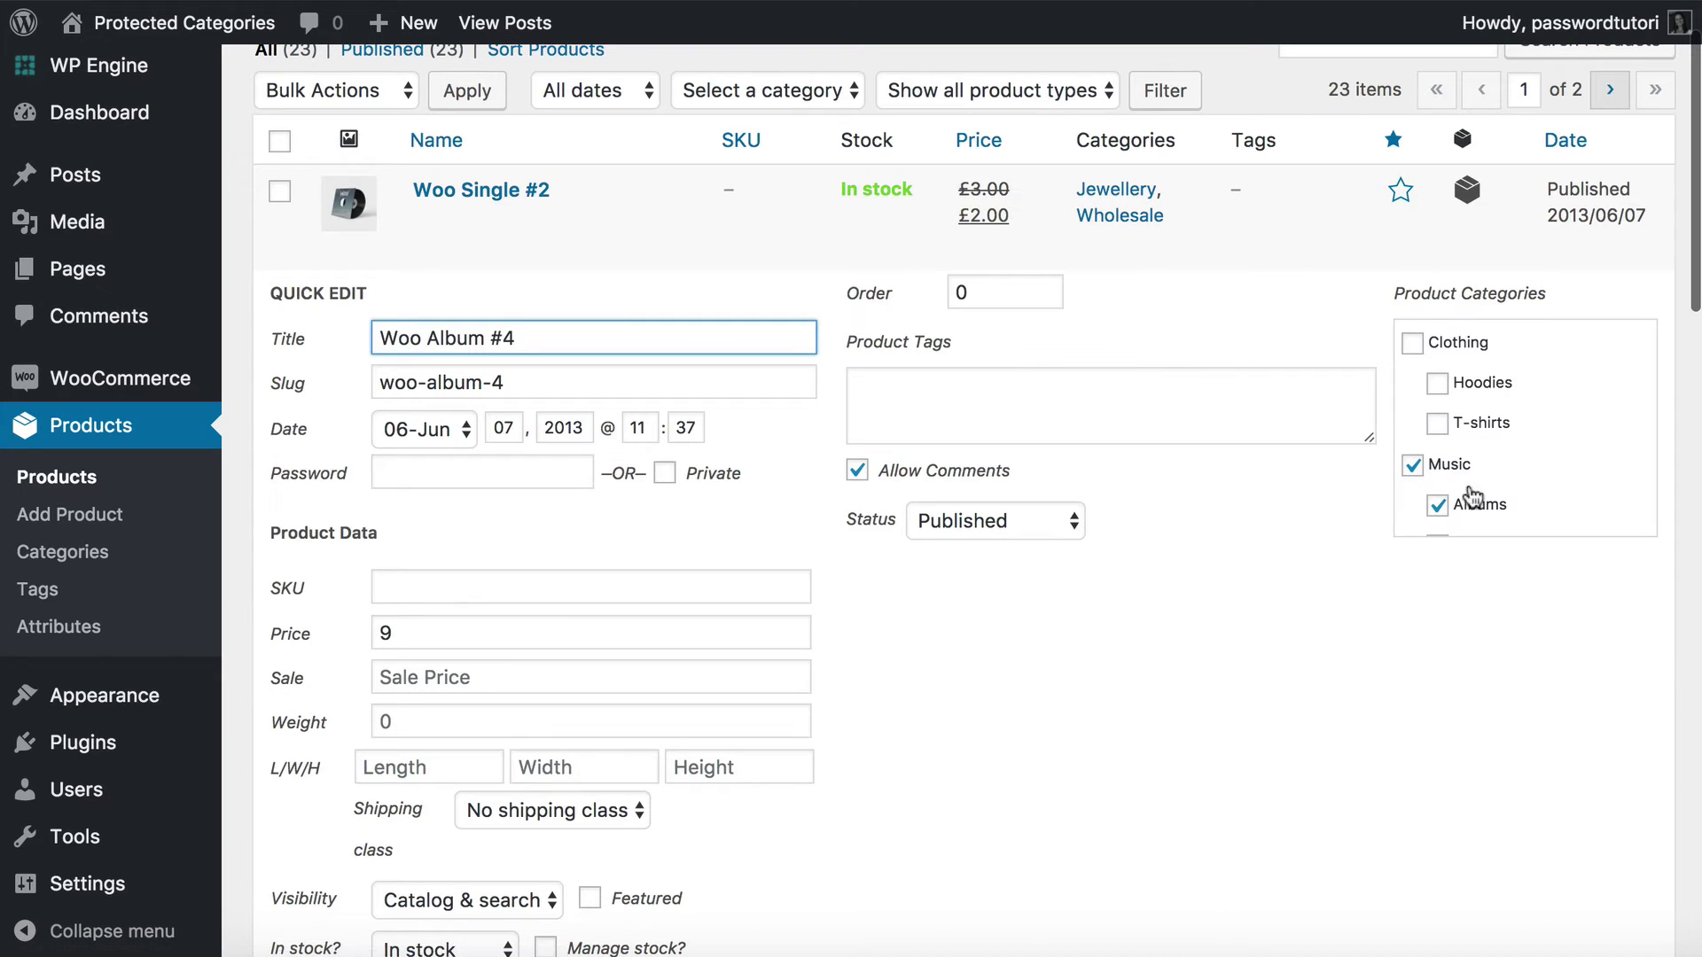
Move Woo Album #4 from Music and Albums into the Wholesale category.
{"action": "left_click", "coordinate": [1412, 464]}
{"action": "left_click", "coordinate": [1436, 505]}
{"action": "scroll", "coordinate": [1463, 514], "scroll_direction": "down", "scroll_amount": 10}
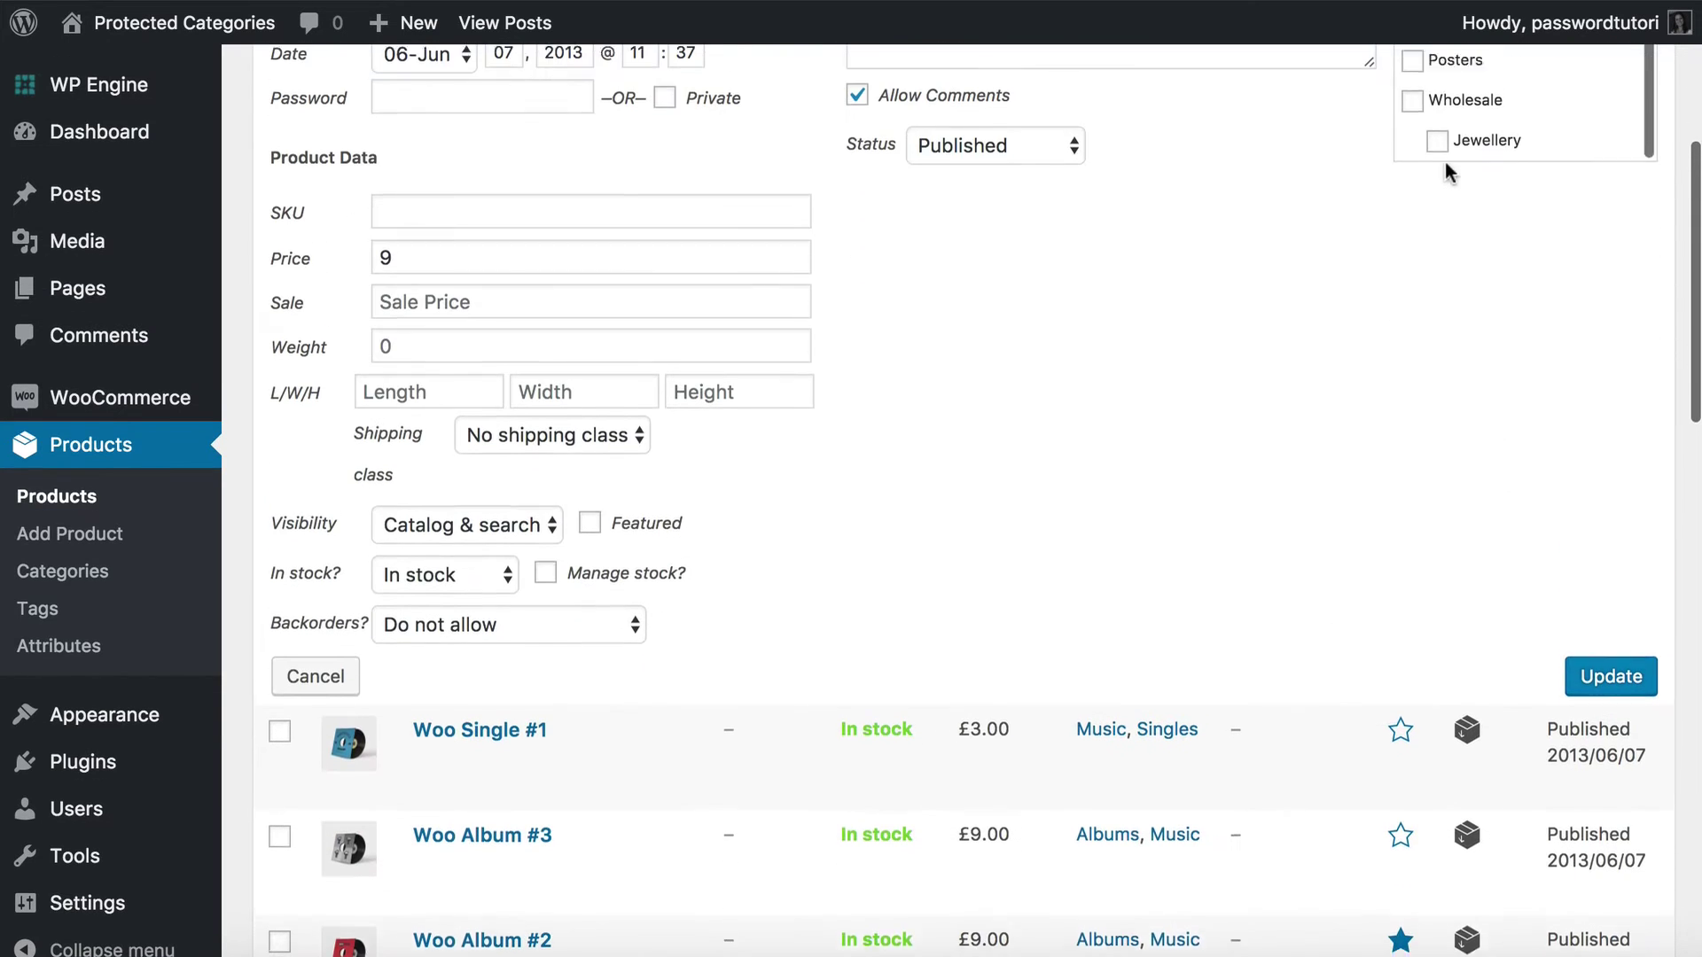
{"action": "left_click", "coordinate": [1412, 101]}
{"action": "left_click", "coordinate": [1600, 678]}
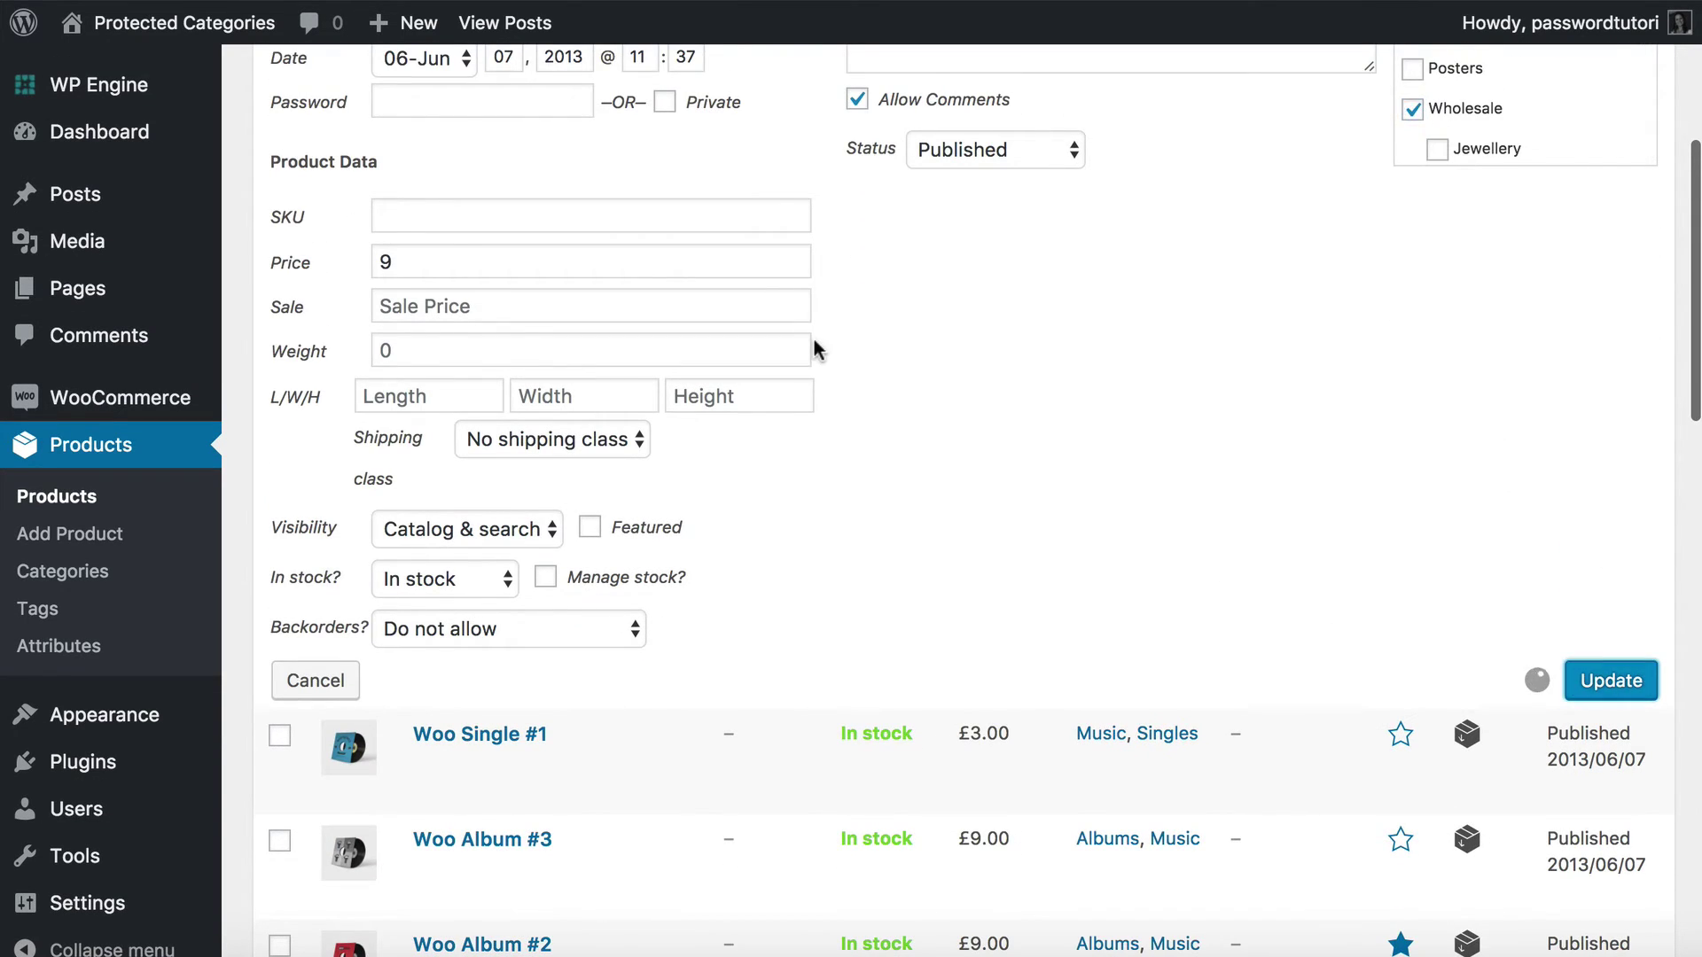
Move Woo Single #1 from Music and Singles into the Jewellery category.
{"action": "left_click", "coordinate": [572, 521]}
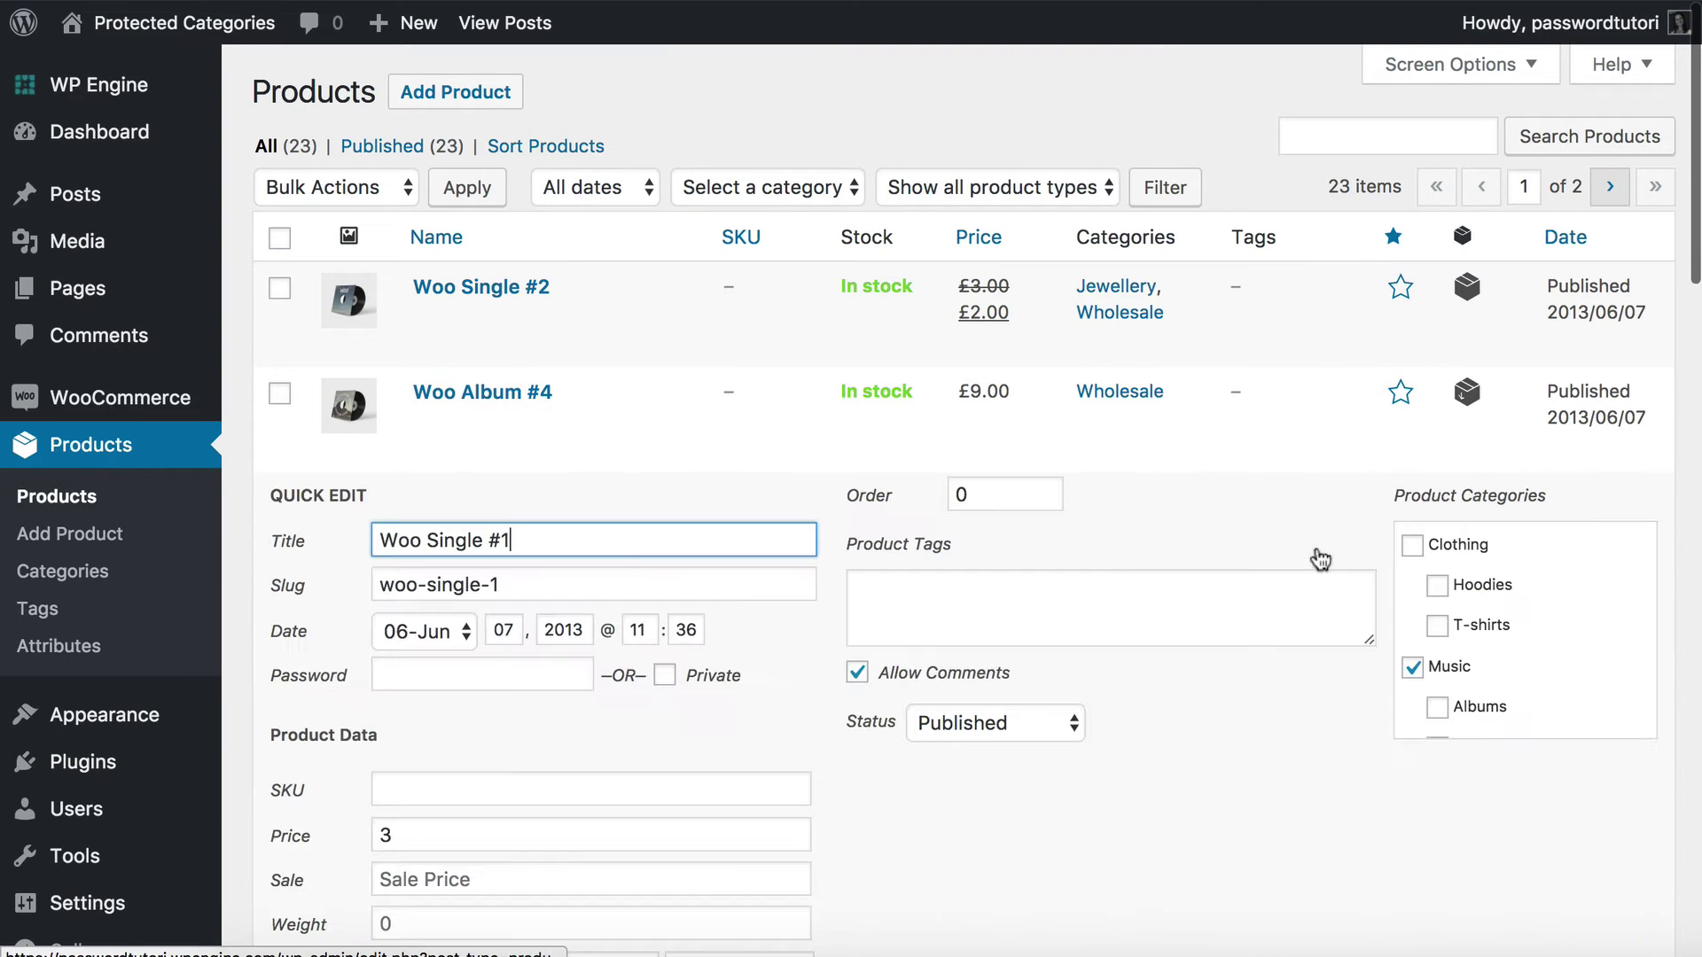
{"action": "left_click", "coordinate": [1418, 670]}
{"action": "scroll", "coordinate": [1523, 692], "scroll_direction": "down", "scroll_amount": 2}
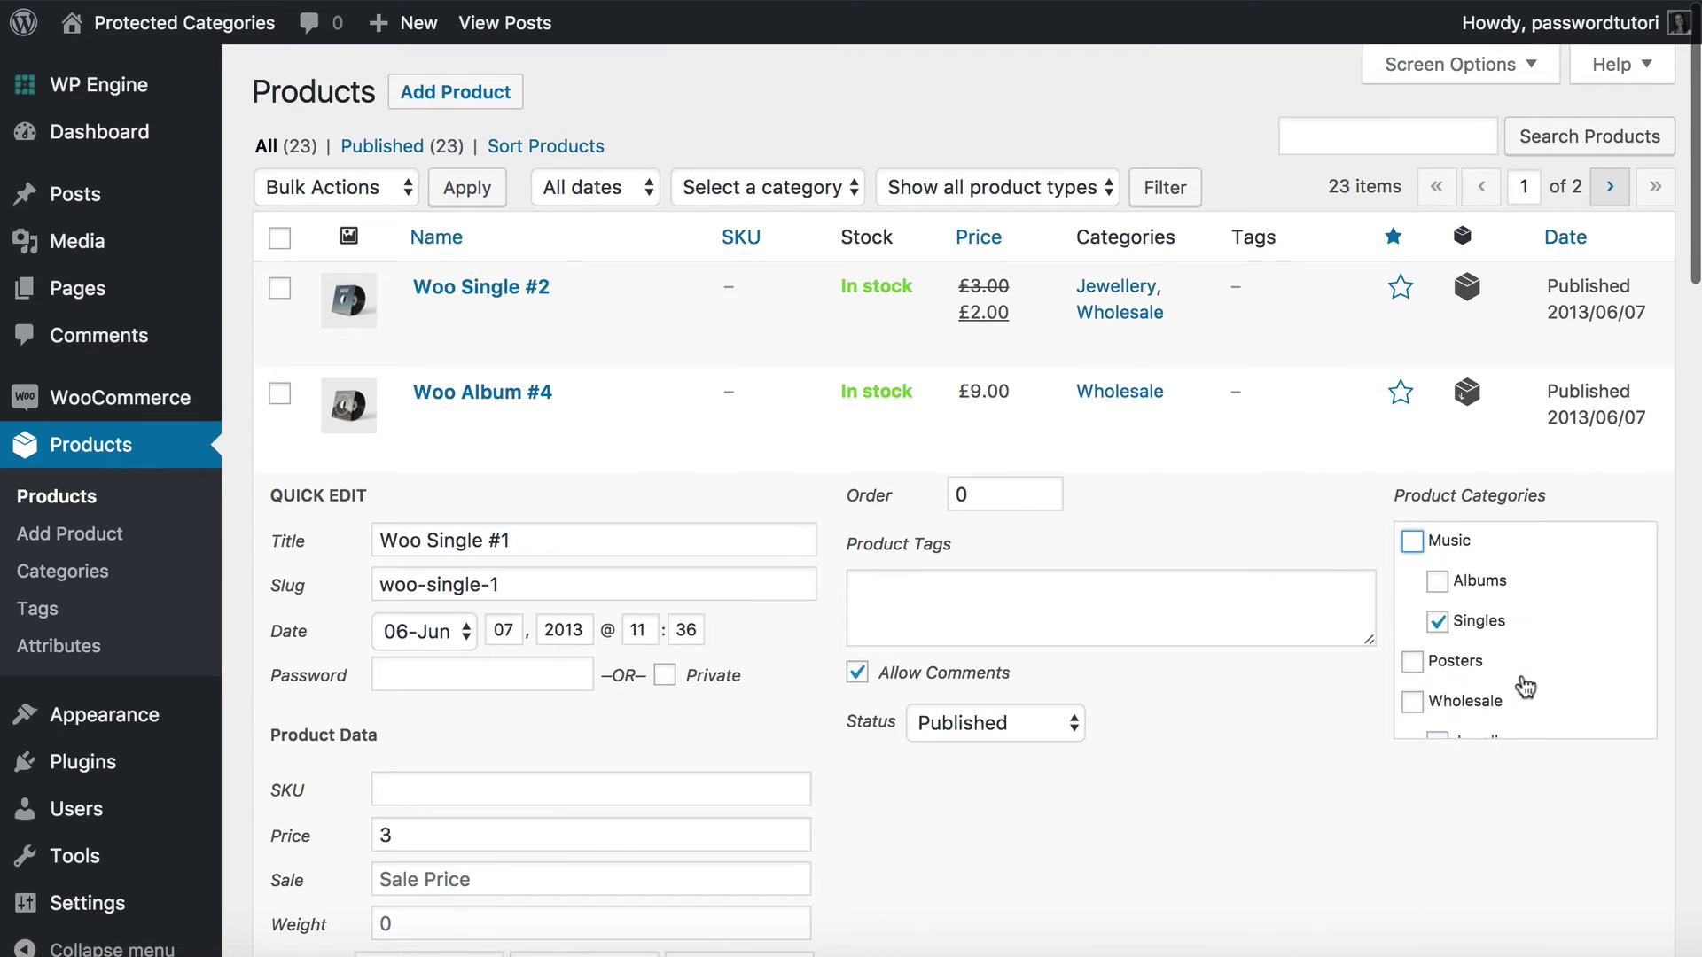
{"action": "left_click", "coordinate": [1437, 615]}
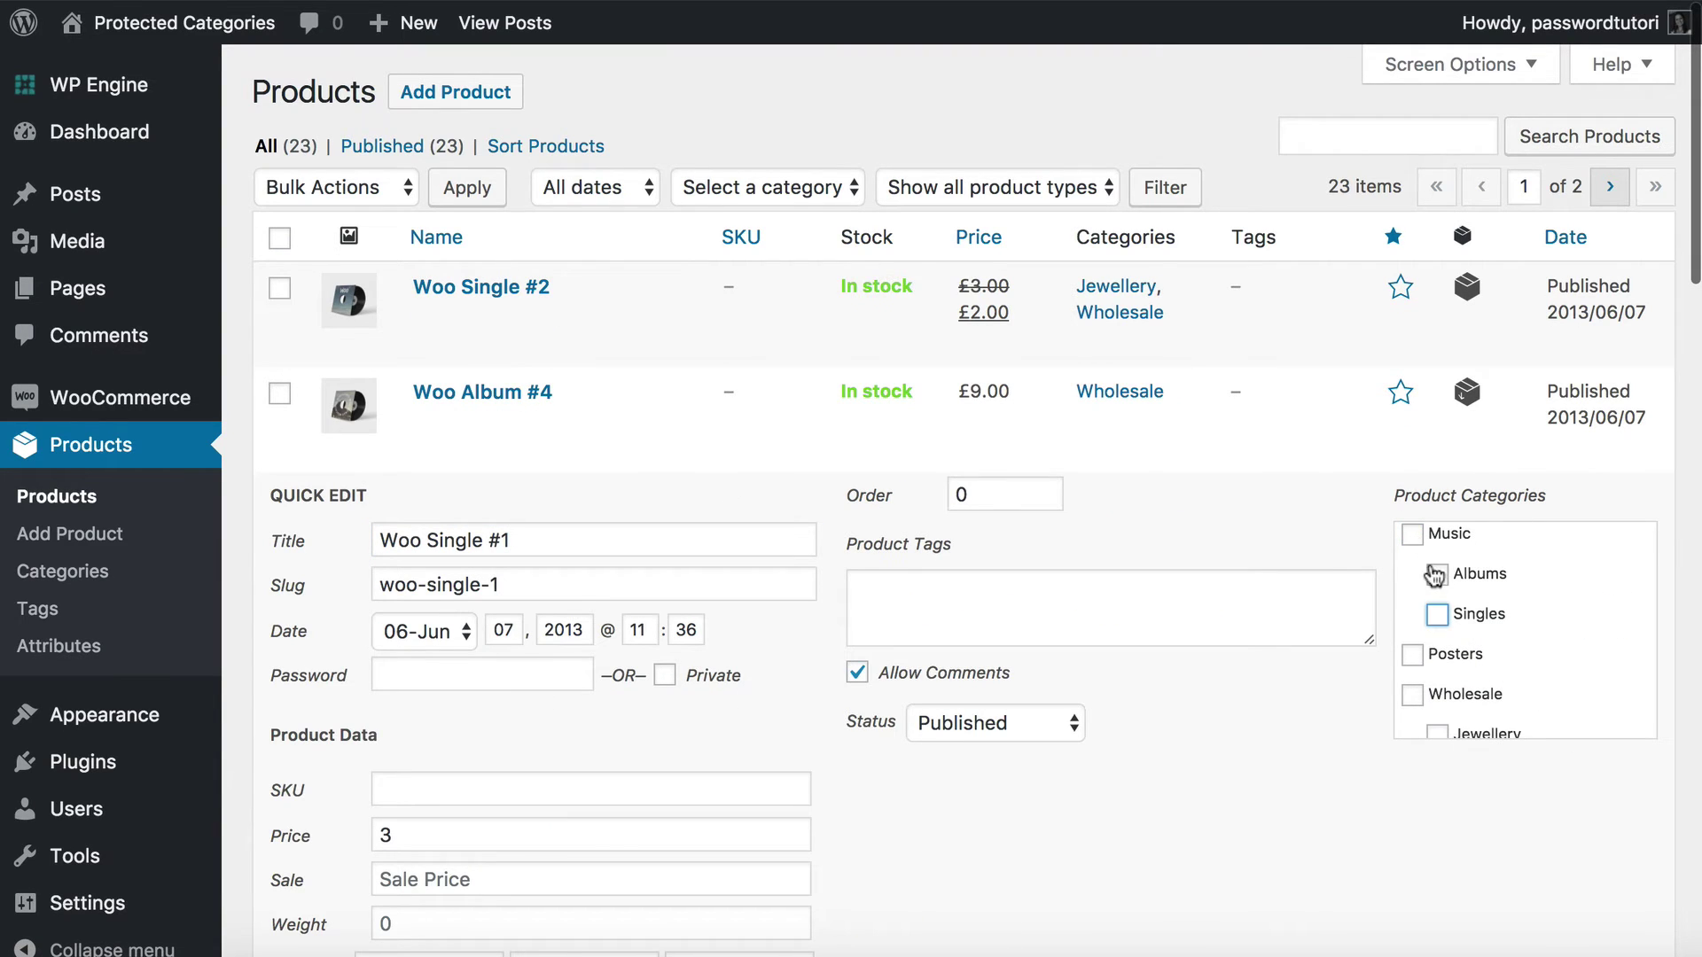
{"action": "scroll", "coordinate": [1433, 585], "scroll_direction": "down", "scroll_amount": 3}
{"action": "left_click", "coordinate": [1438, 602]}
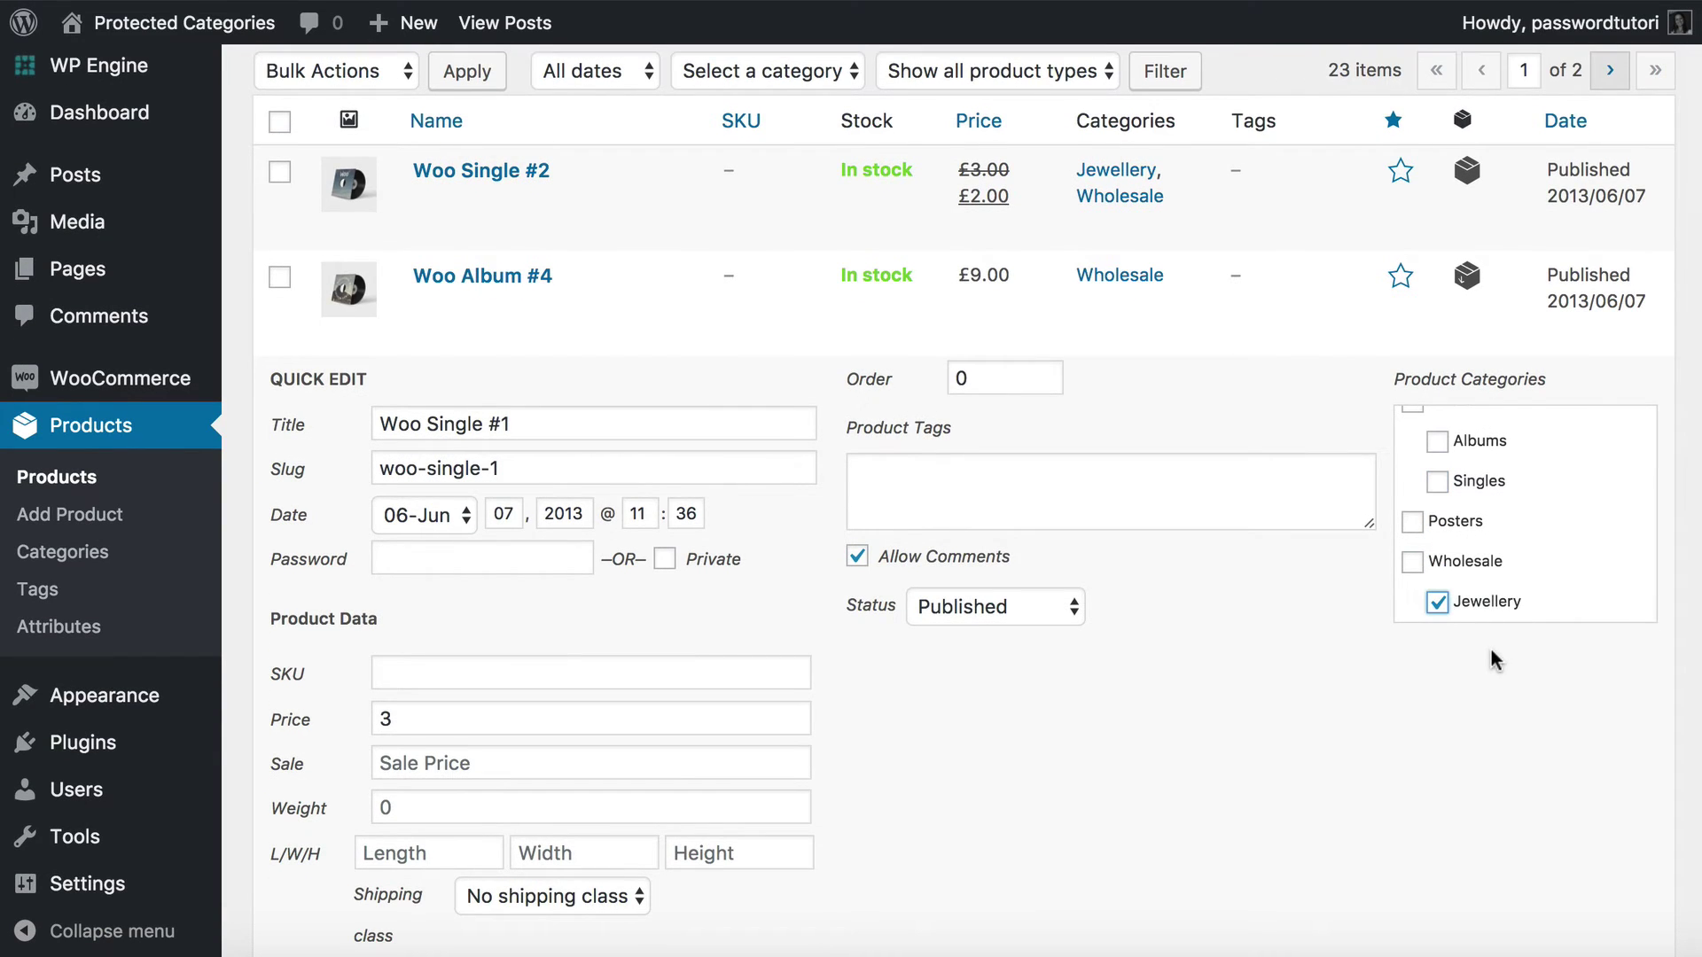
{"action": "scroll", "coordinate": [1491, 656], "scroll_direction": "down", "scroll_amount": 5}
{"action": "left_click", "coordinate": [1612, 745]}
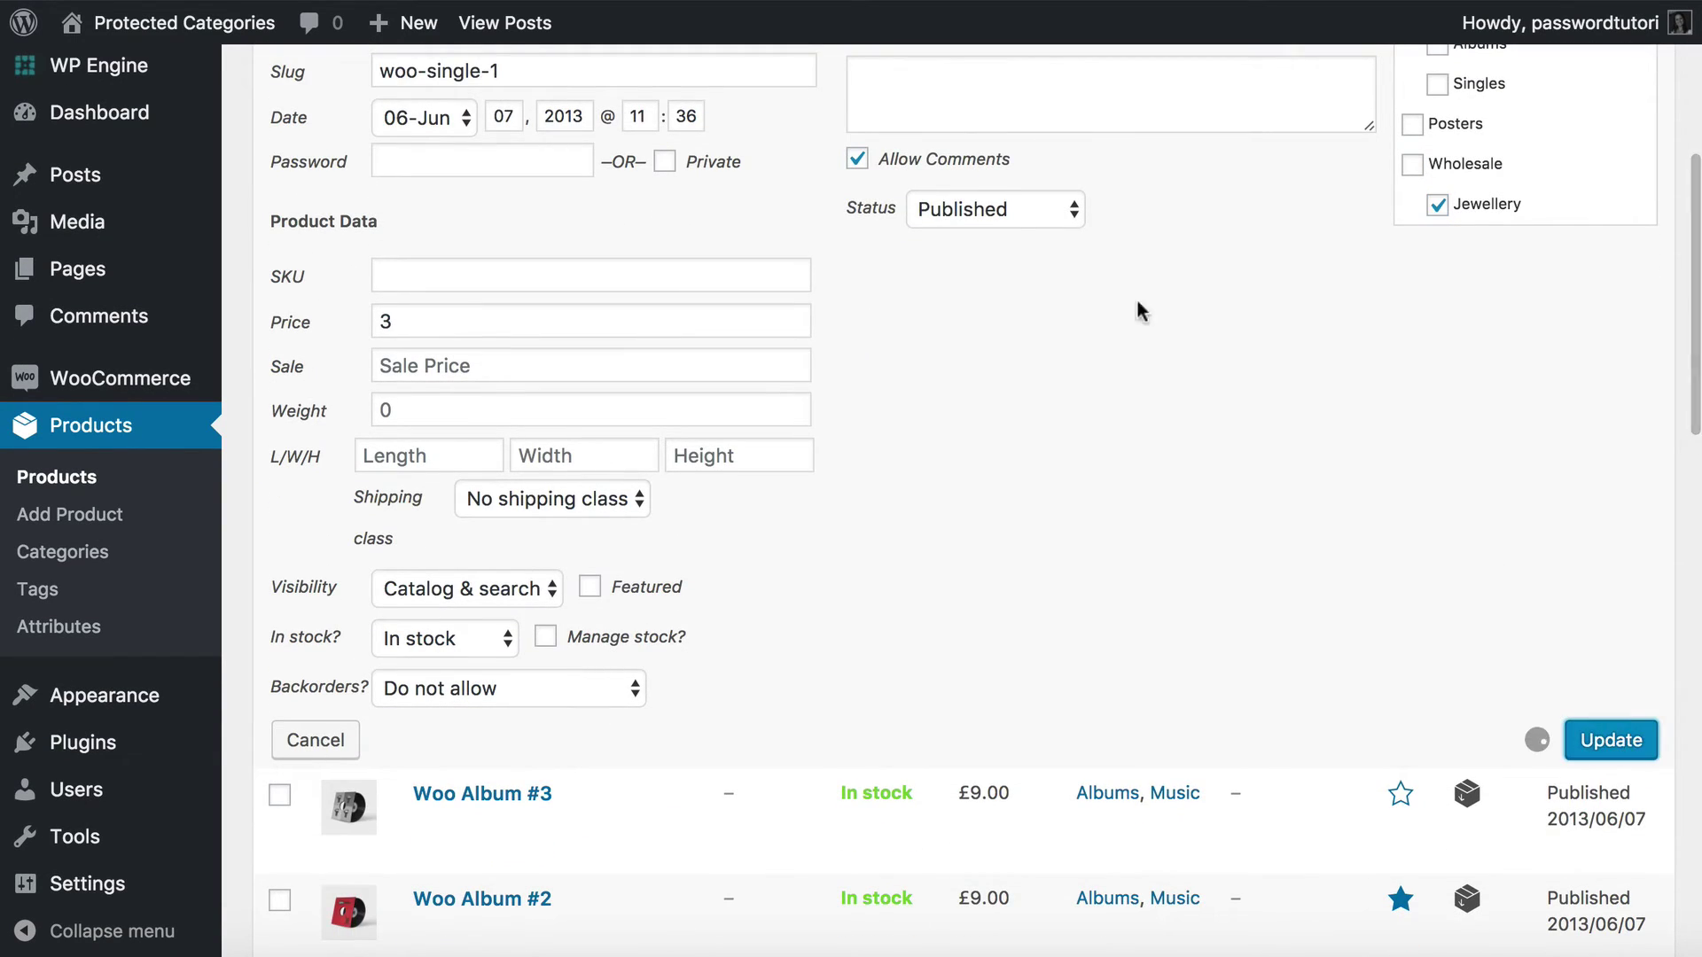
{"action": "scroll", "coordinate": [1073, 273], "scroll_direction": "up", "scroll_amount": 5}
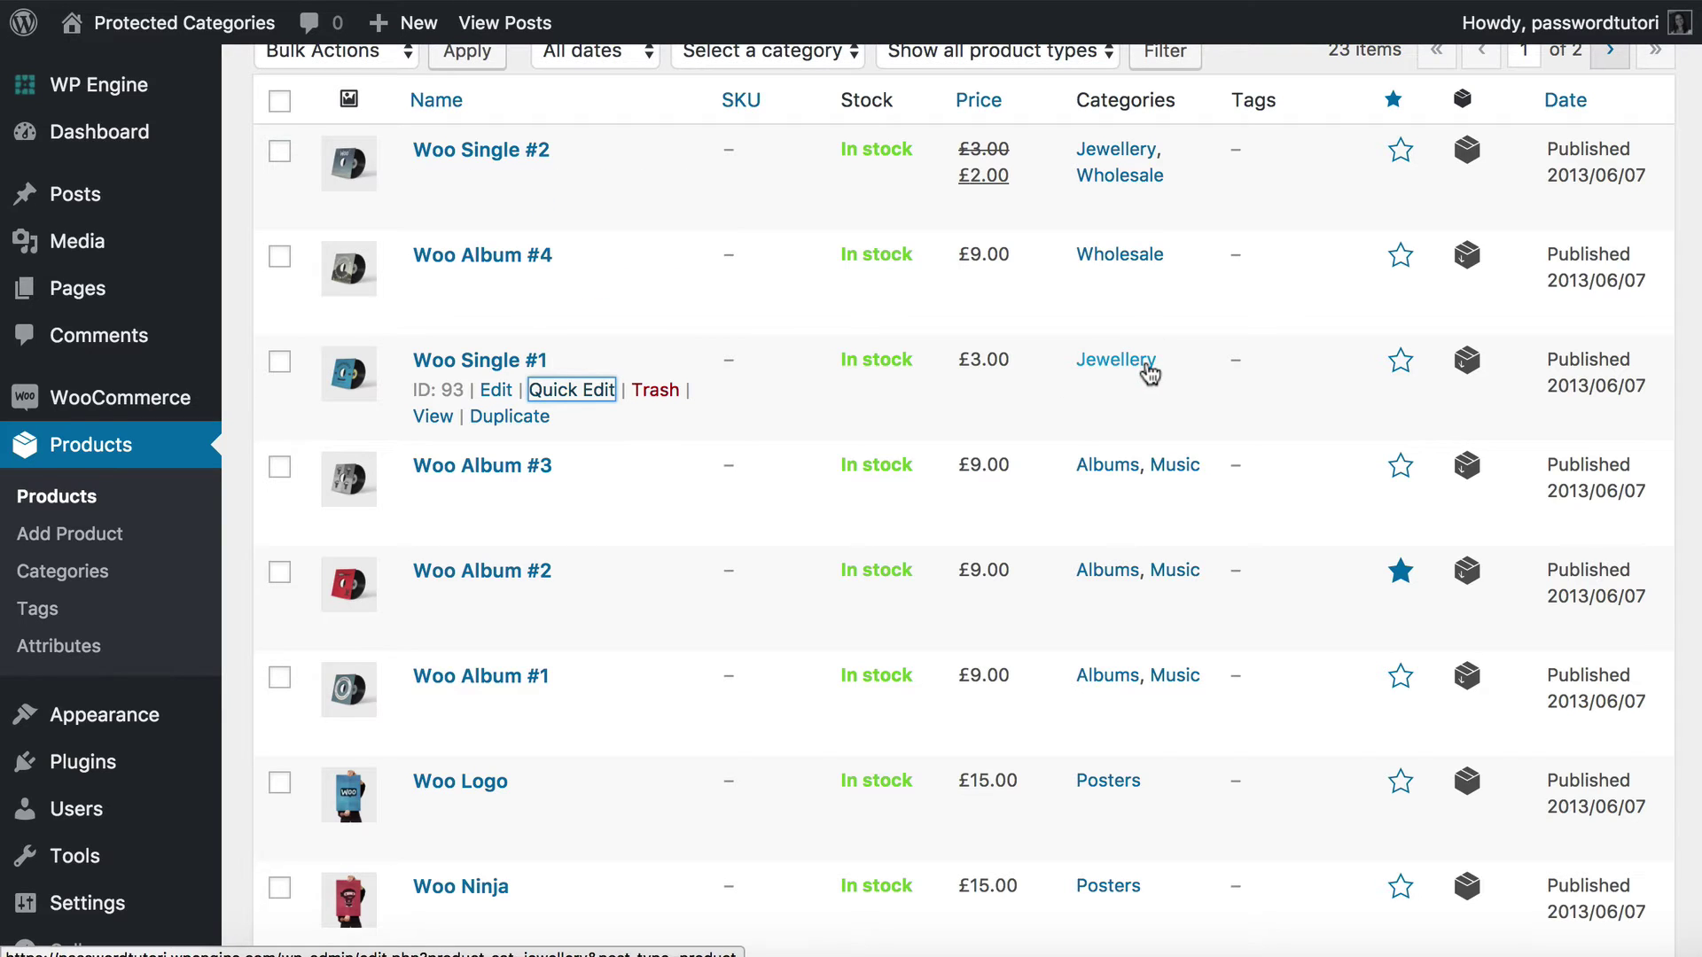
{"action": "mouse_move", "coordinate": [97, 402]}
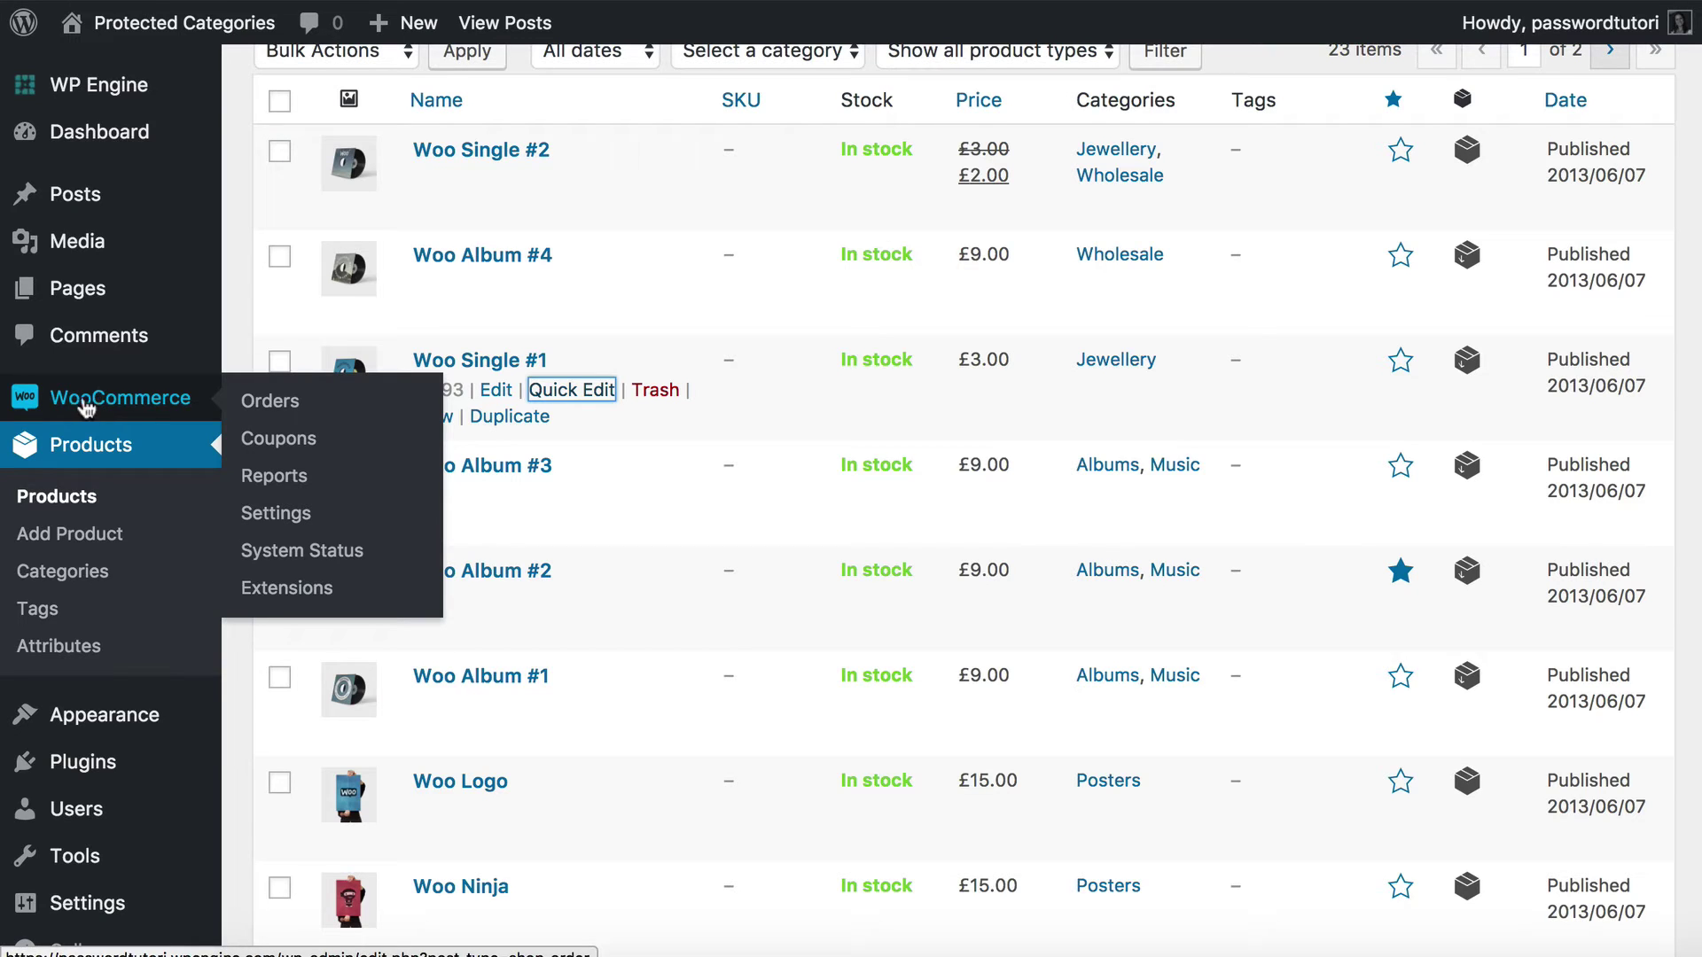
Open the Password Protected Categories page under WooCommerce Settings > Products.
{"action": "left_click", "coordinate": [257, 518]}
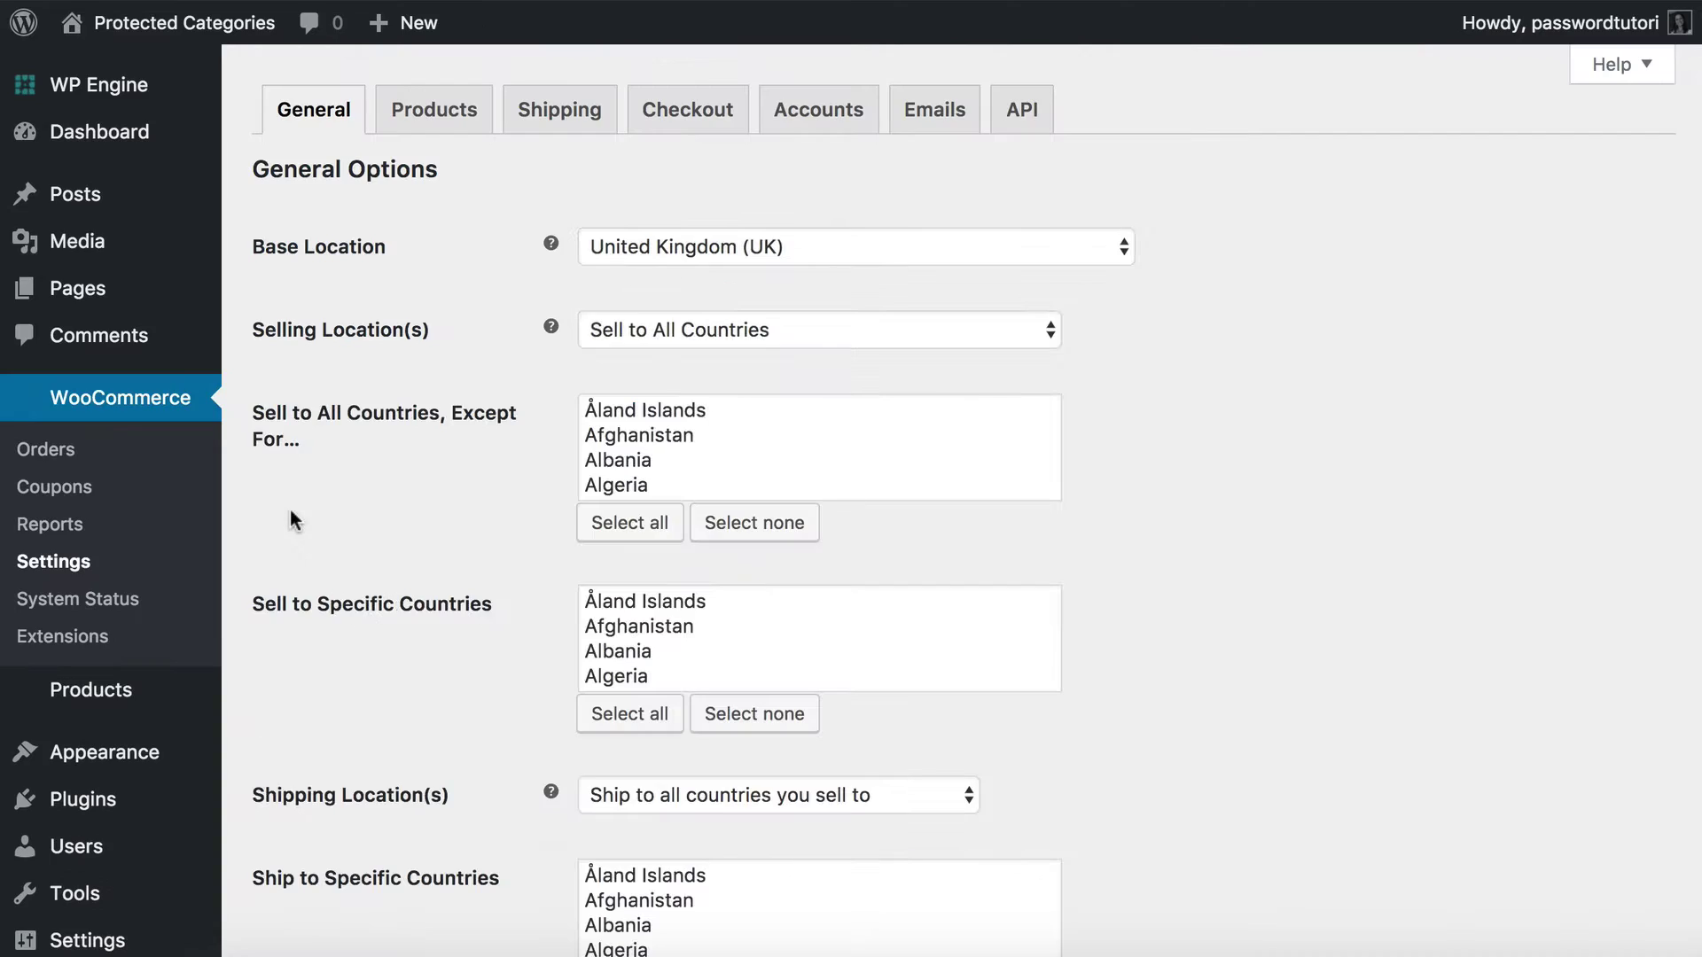
{"action": "left_click", "coordinate": [432, 115]}
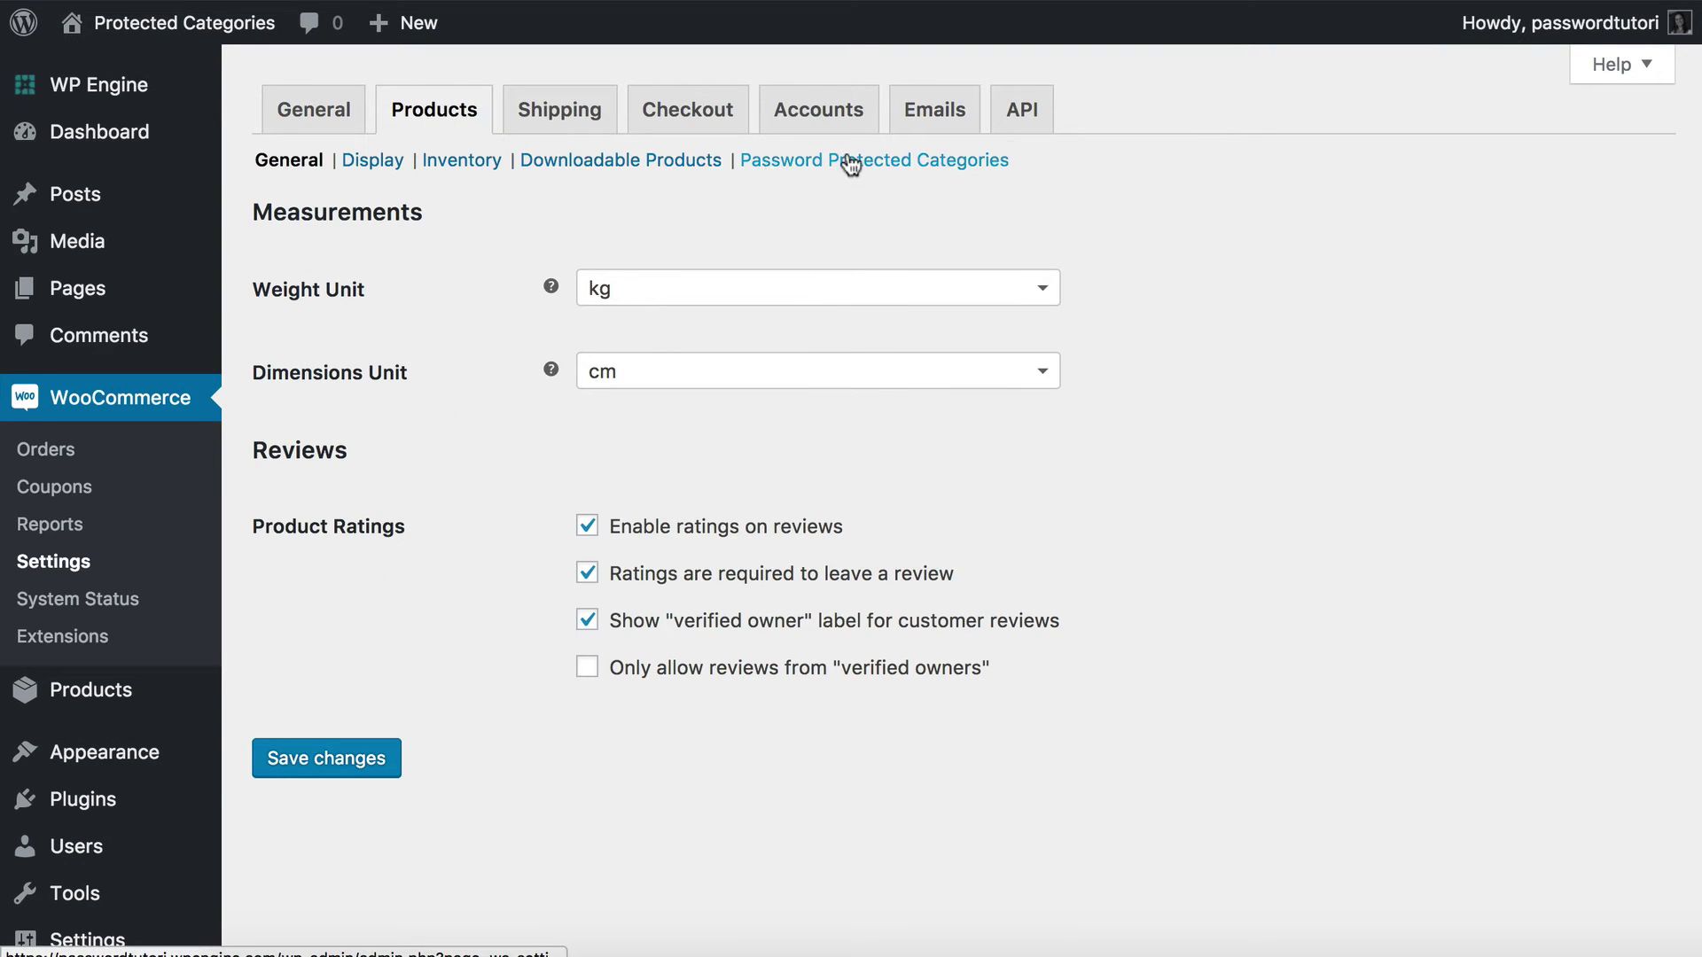
{"action": "left_click", "coordinate": [849, 165]}
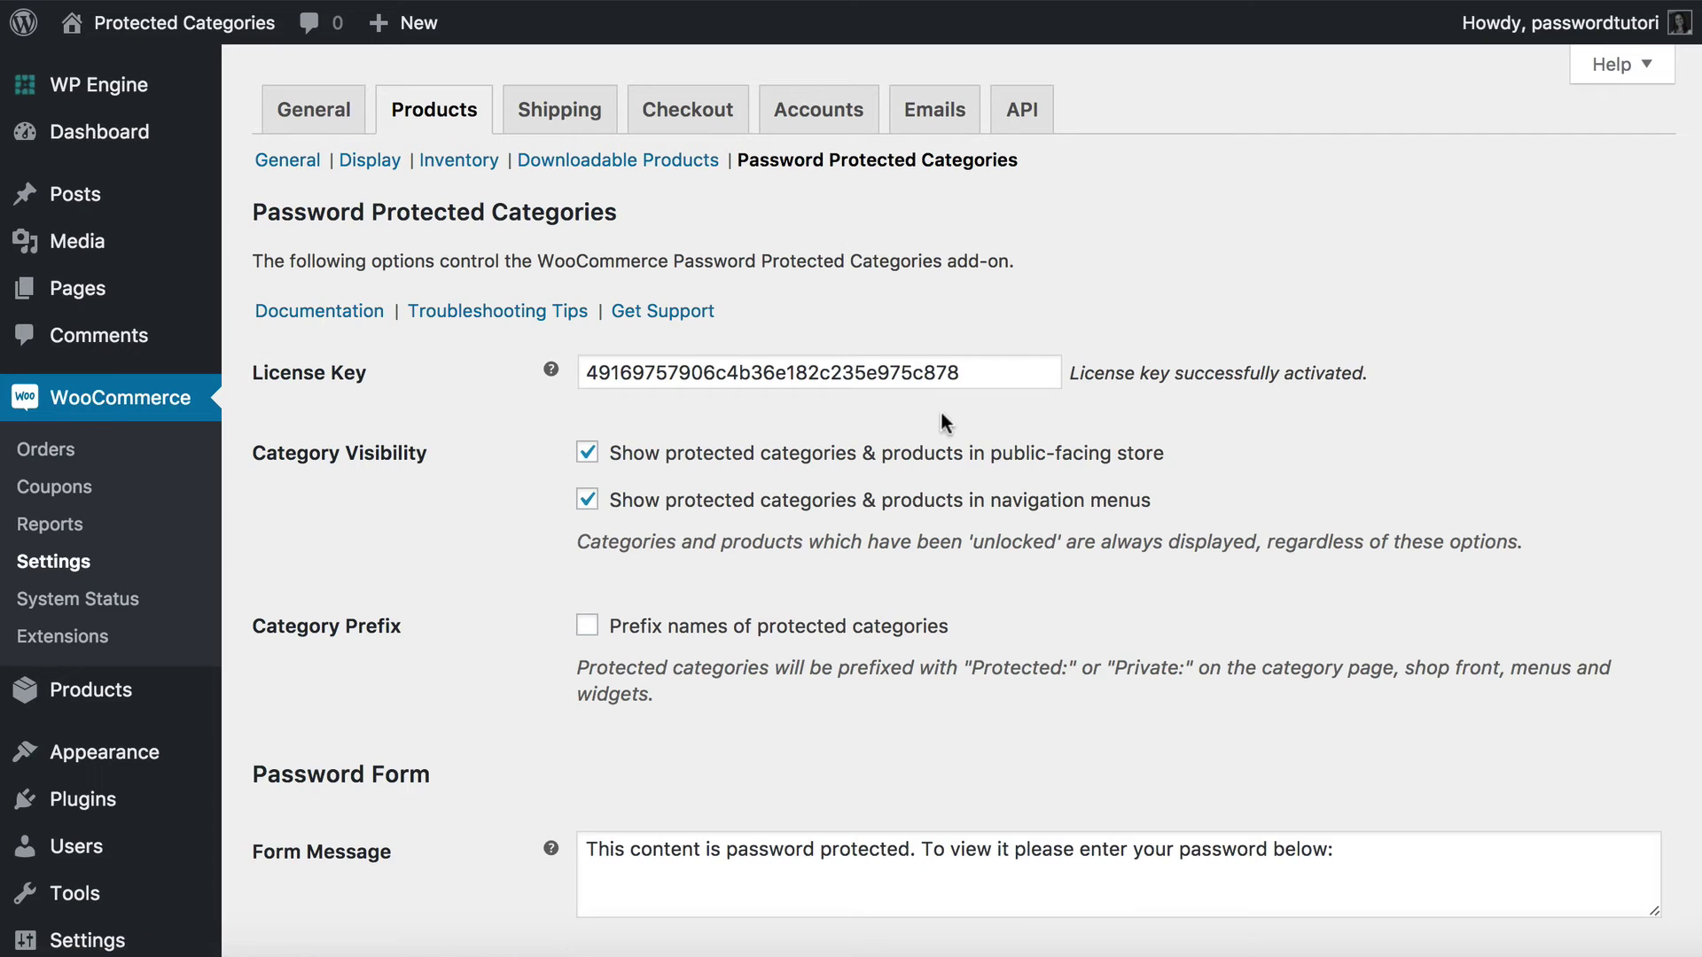
{"action": "scroll", "coordinate": [926, 430], "scroll_direction": "down", "scroll_amount": 5}
{"action": "scroll", "coordinate": [926, 434], "scroll_direction": "up", "scroll_amount": 1}
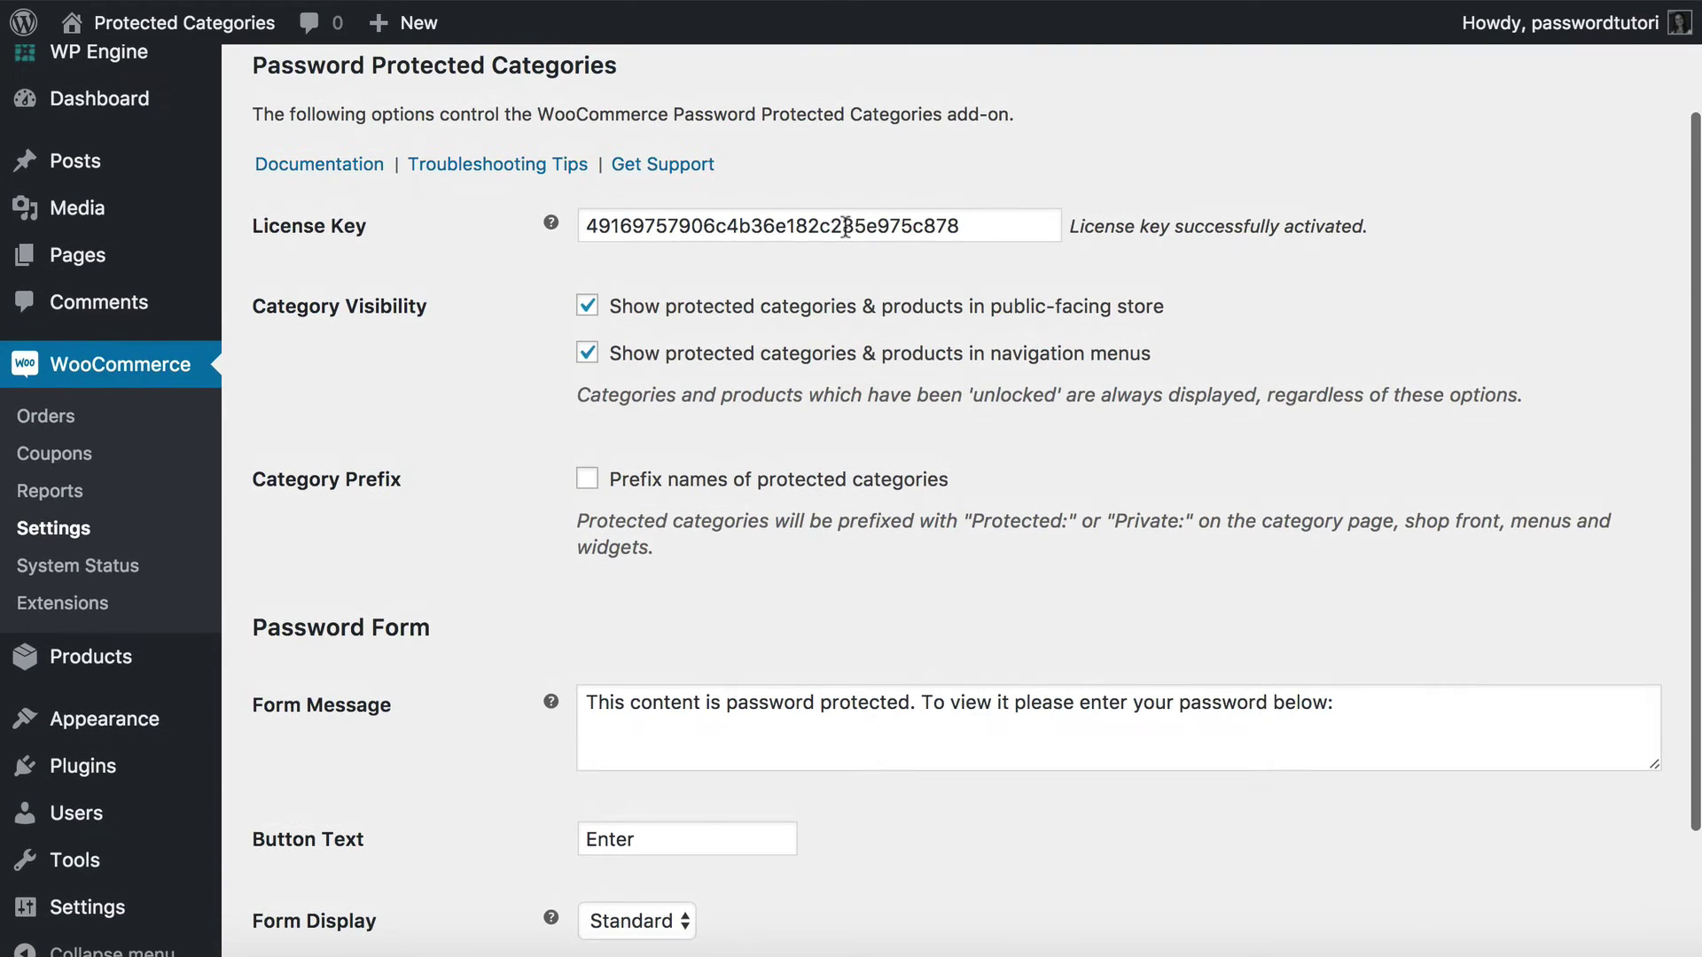
{"action": "scroll", "coordinate": [846, 228], "scroll_direction": "up", "scroll_amount": 1}
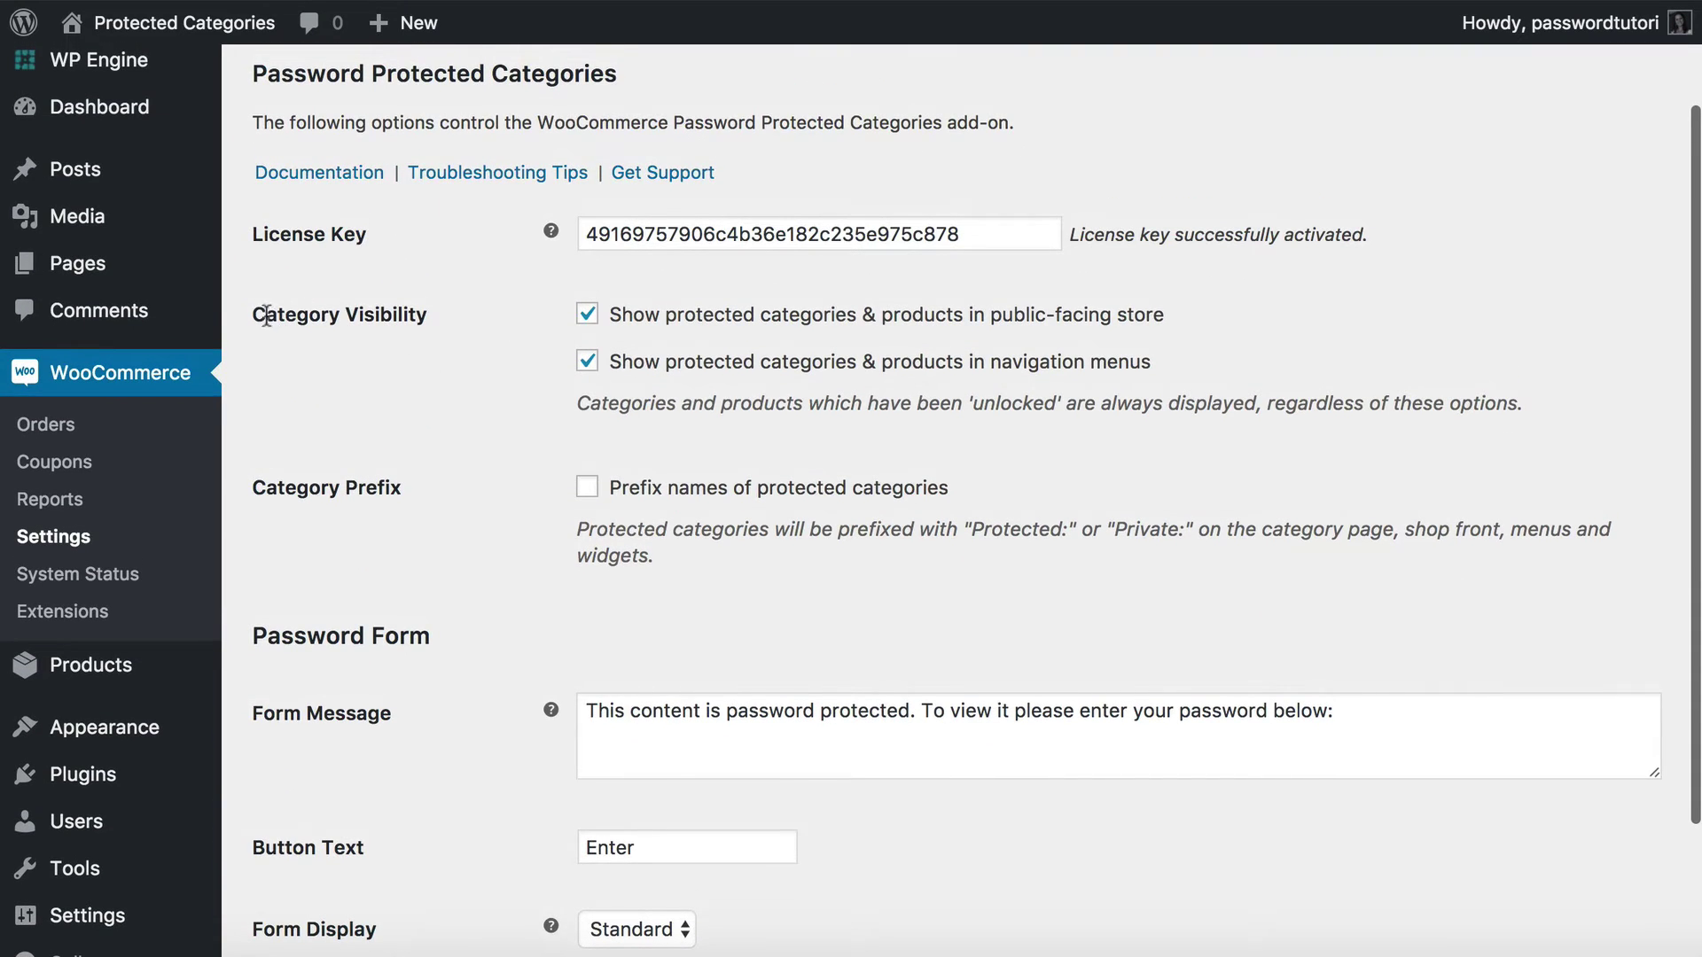
{"action": "scroll", "coordinate": [327, 319], "scroll_direction": "down", "scroll_amount": 1}
{"action": "left_click_drag", "start_coordinate": [253, 314], "coordinate": [324, 296]}
Review the Category Visibility options and the password form settings further down.
{"action": "left_click", "coordinate": [332, 292]}
{"action": "scroll", "coordinate": [324, 296], "scroll_direction": "down", "scroll_amount": 1}
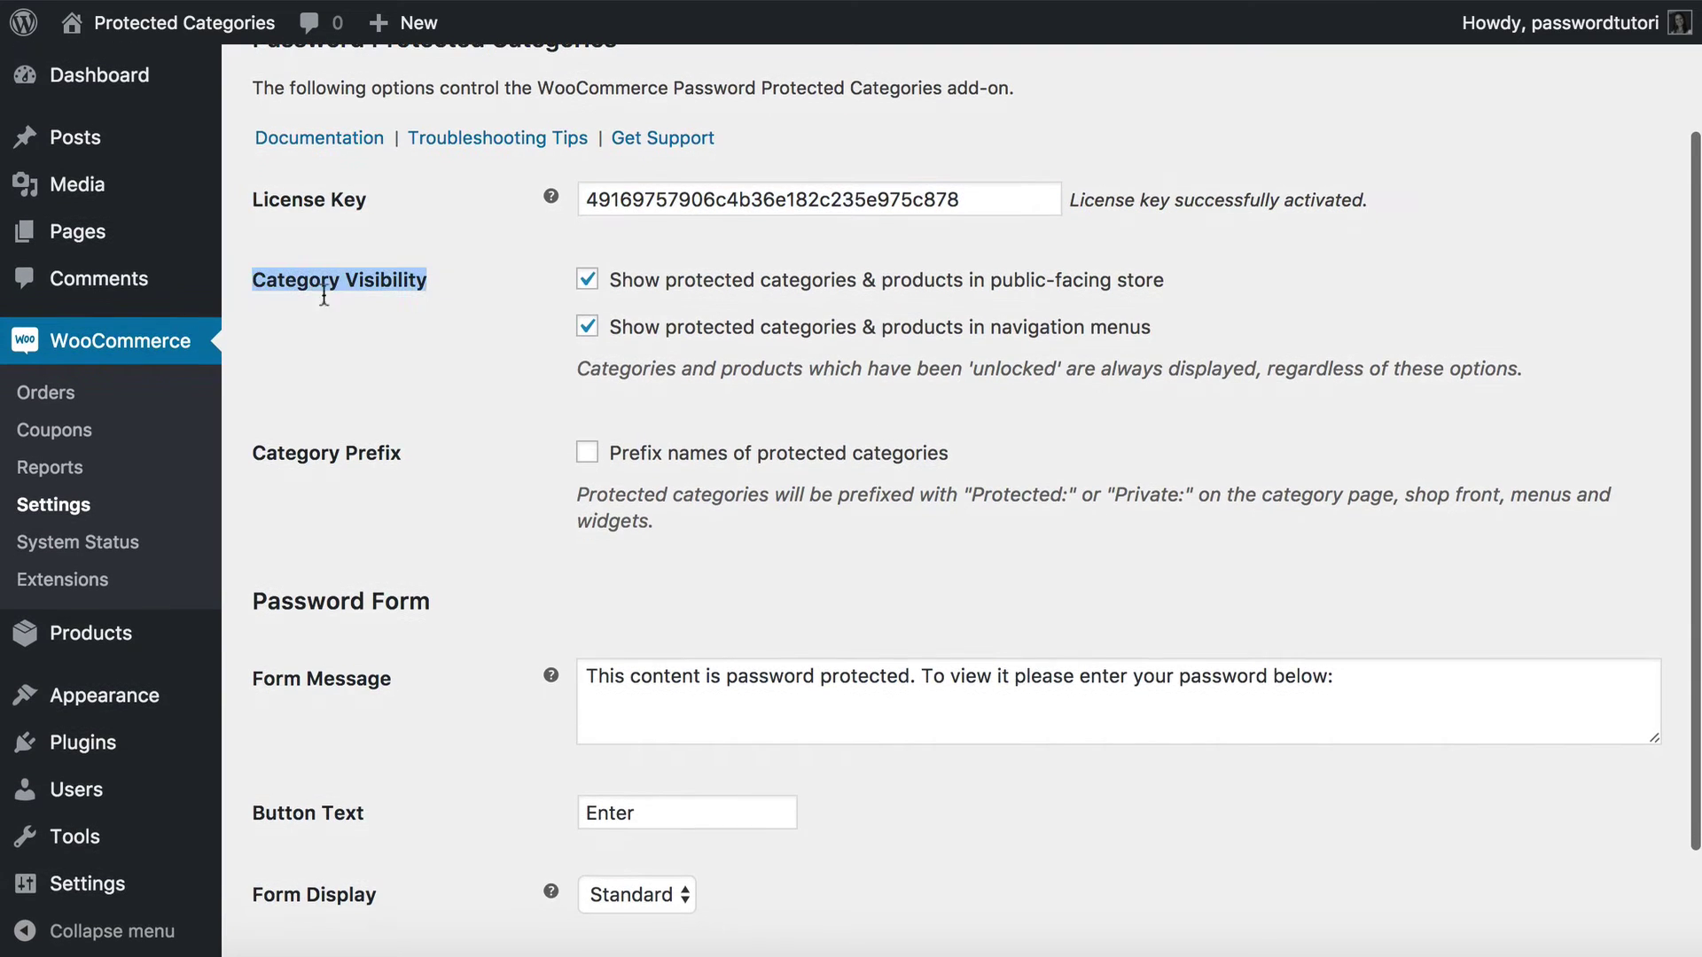
{"action": "scroll", "coordinate": [475, 286], "scroll_direction": "up", "scroll_amount": 1}
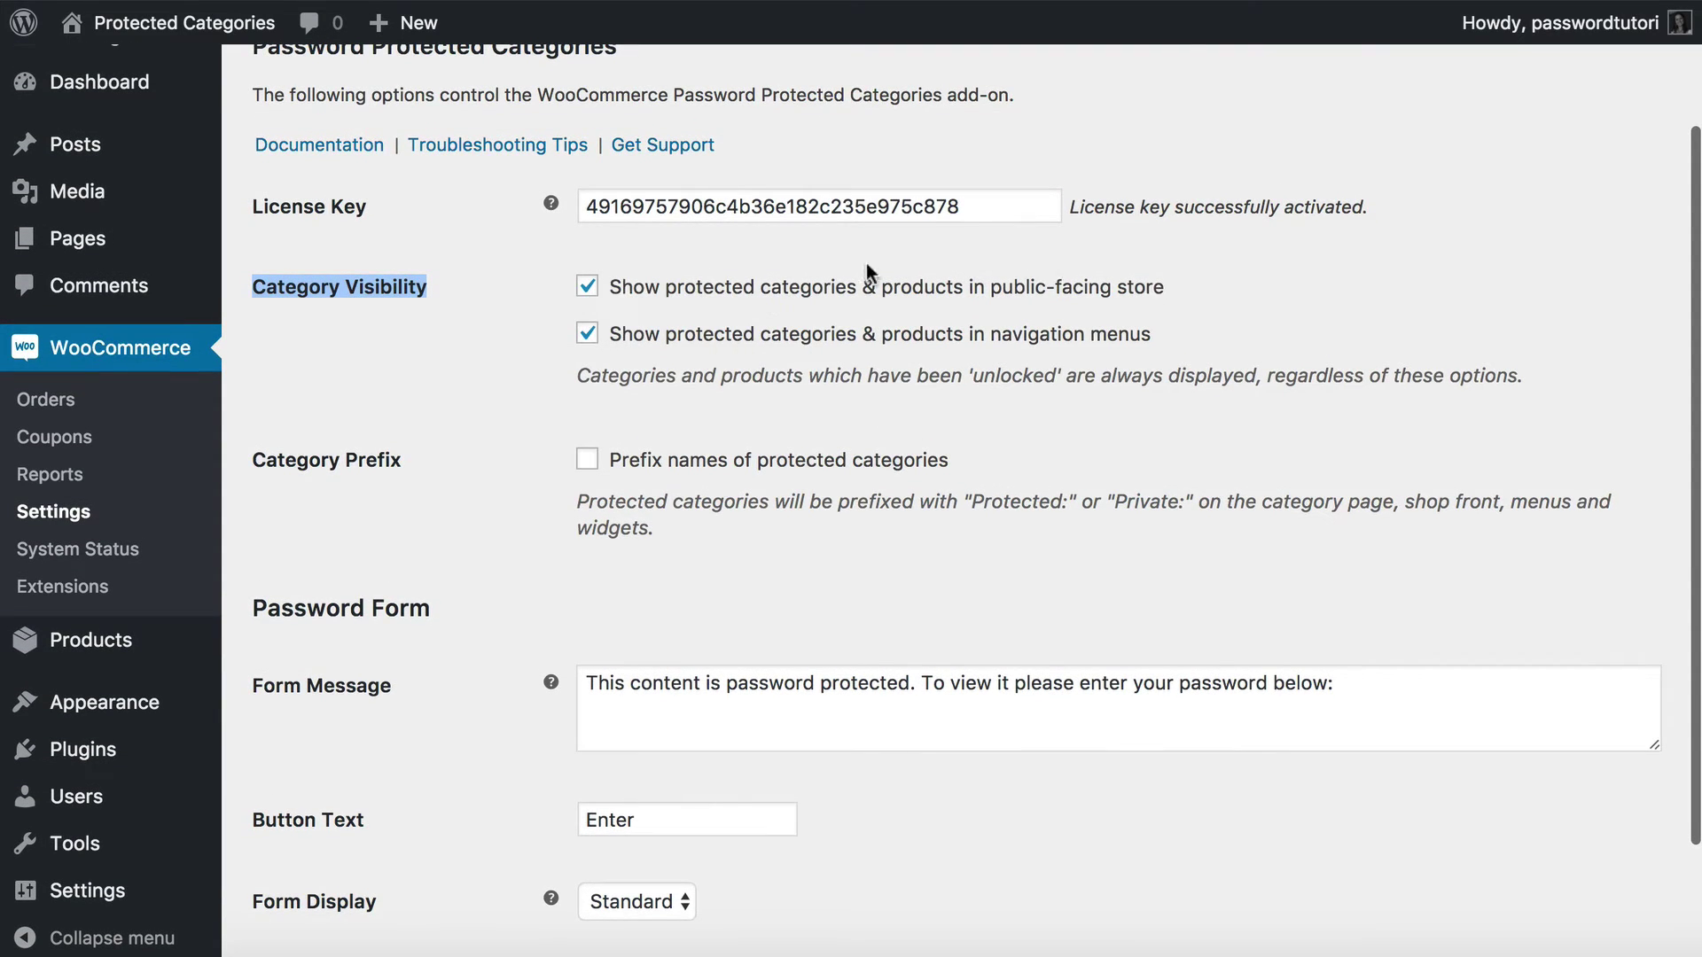
{"action": "scroll", "coordinate": [634, 306], "scroll_direction": "down", "scroll_amount": 1}
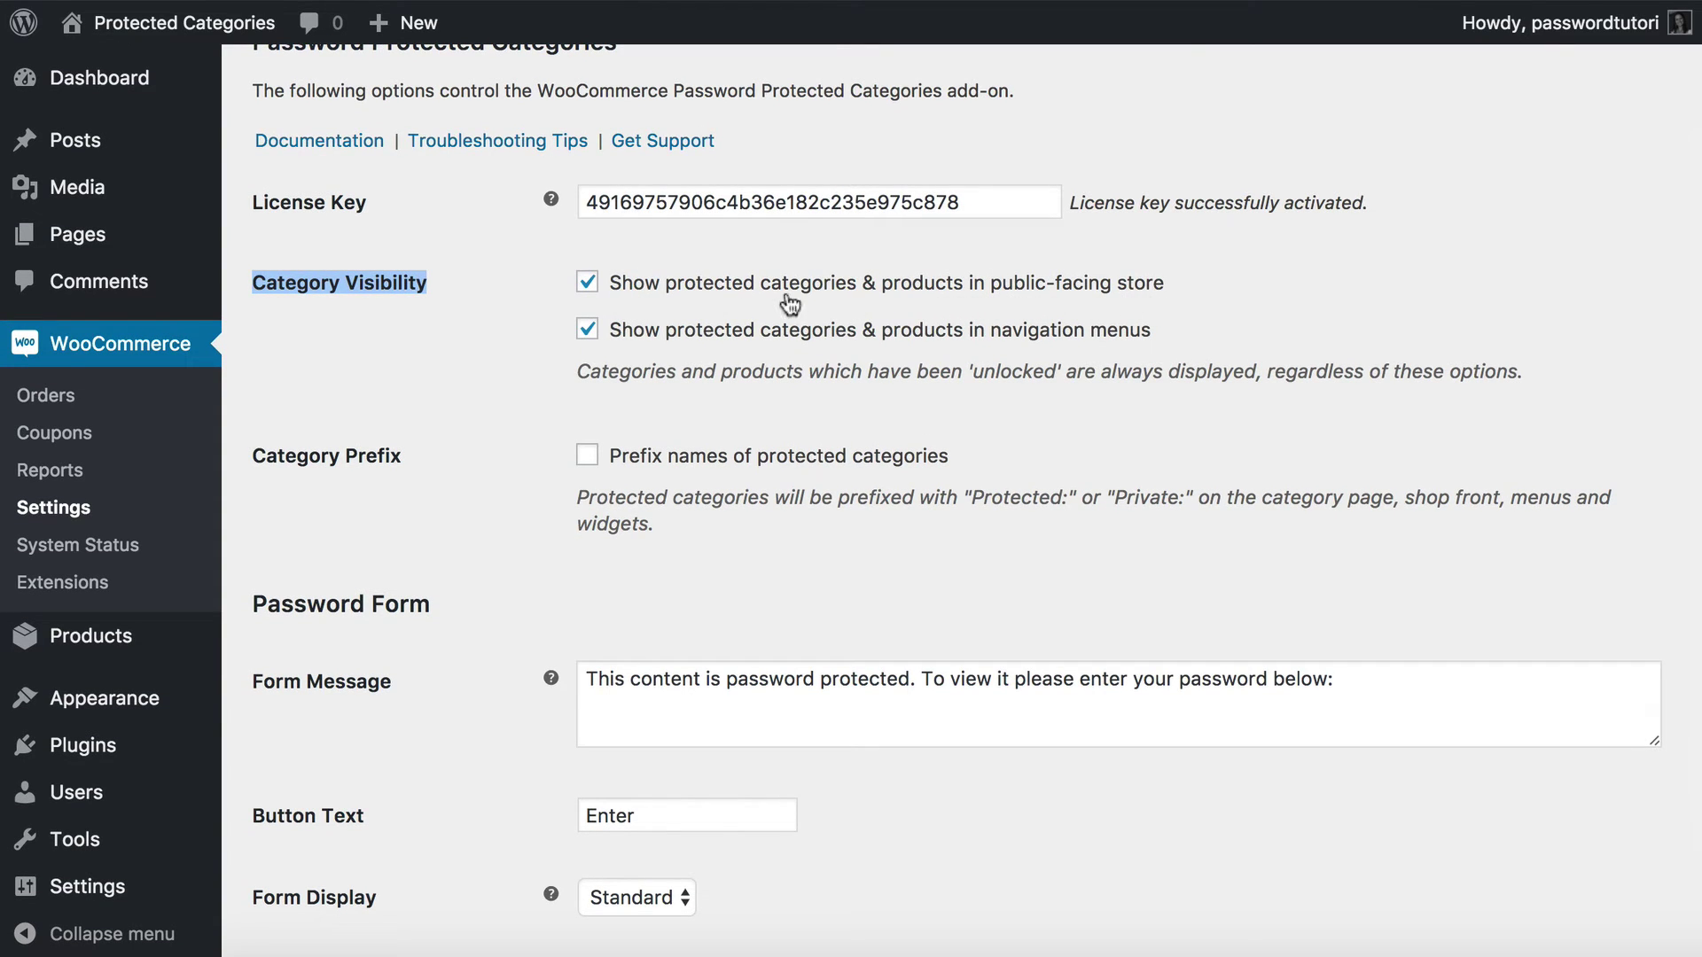
{"action": "scroll", "coordinate": [748, 353], "scroll_direction": "down", "scroll_amount": 1}
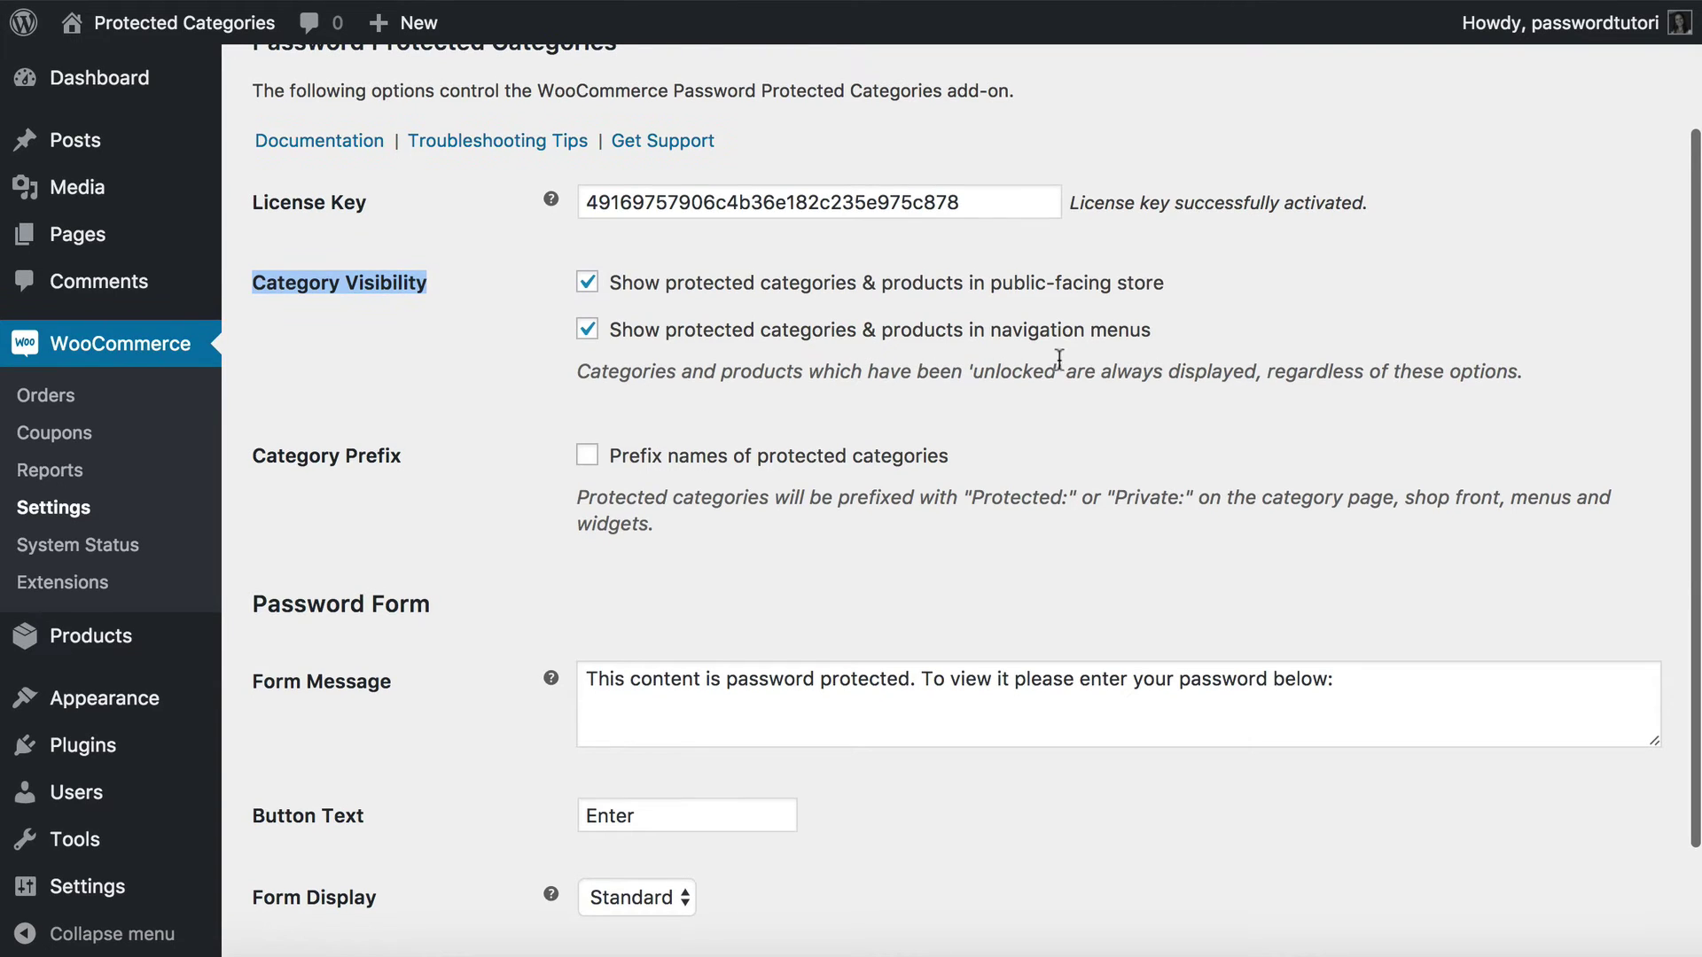
{"action": "scroll", "coordinate": [1053, 361], "scroll_direction": "down", "scroll_amount": 1}
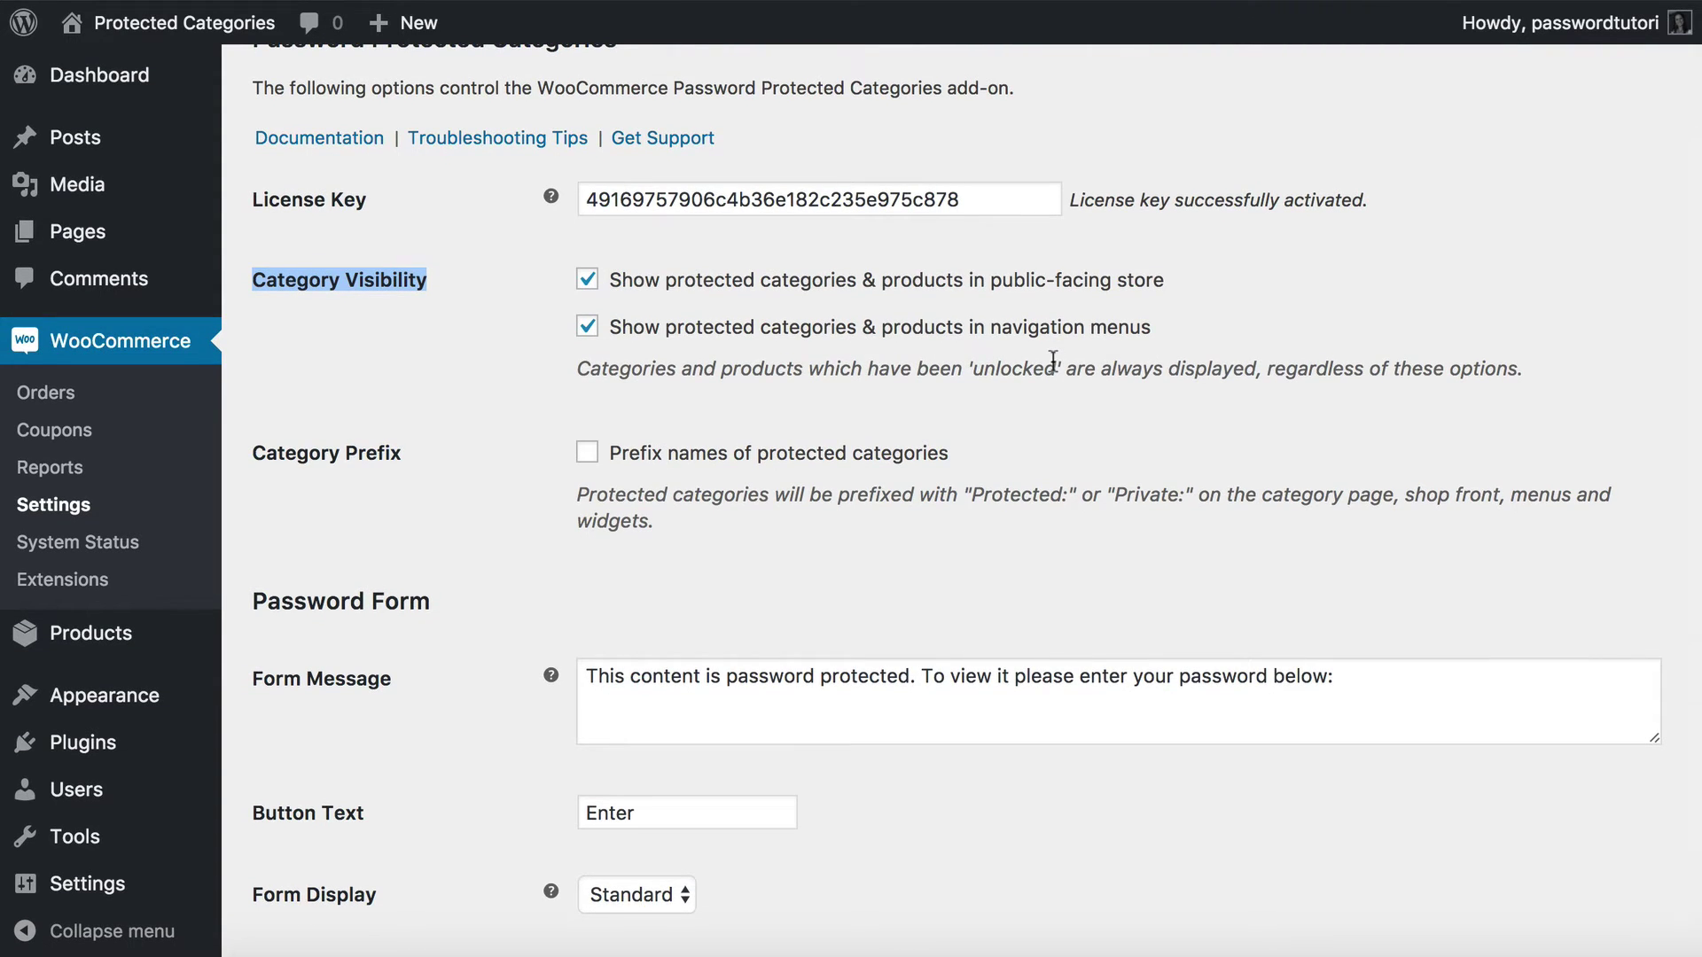
{"action": "scroll", "coordinate": [1053, 360], "scroll_direction": "down", "scroll_amount": 1}
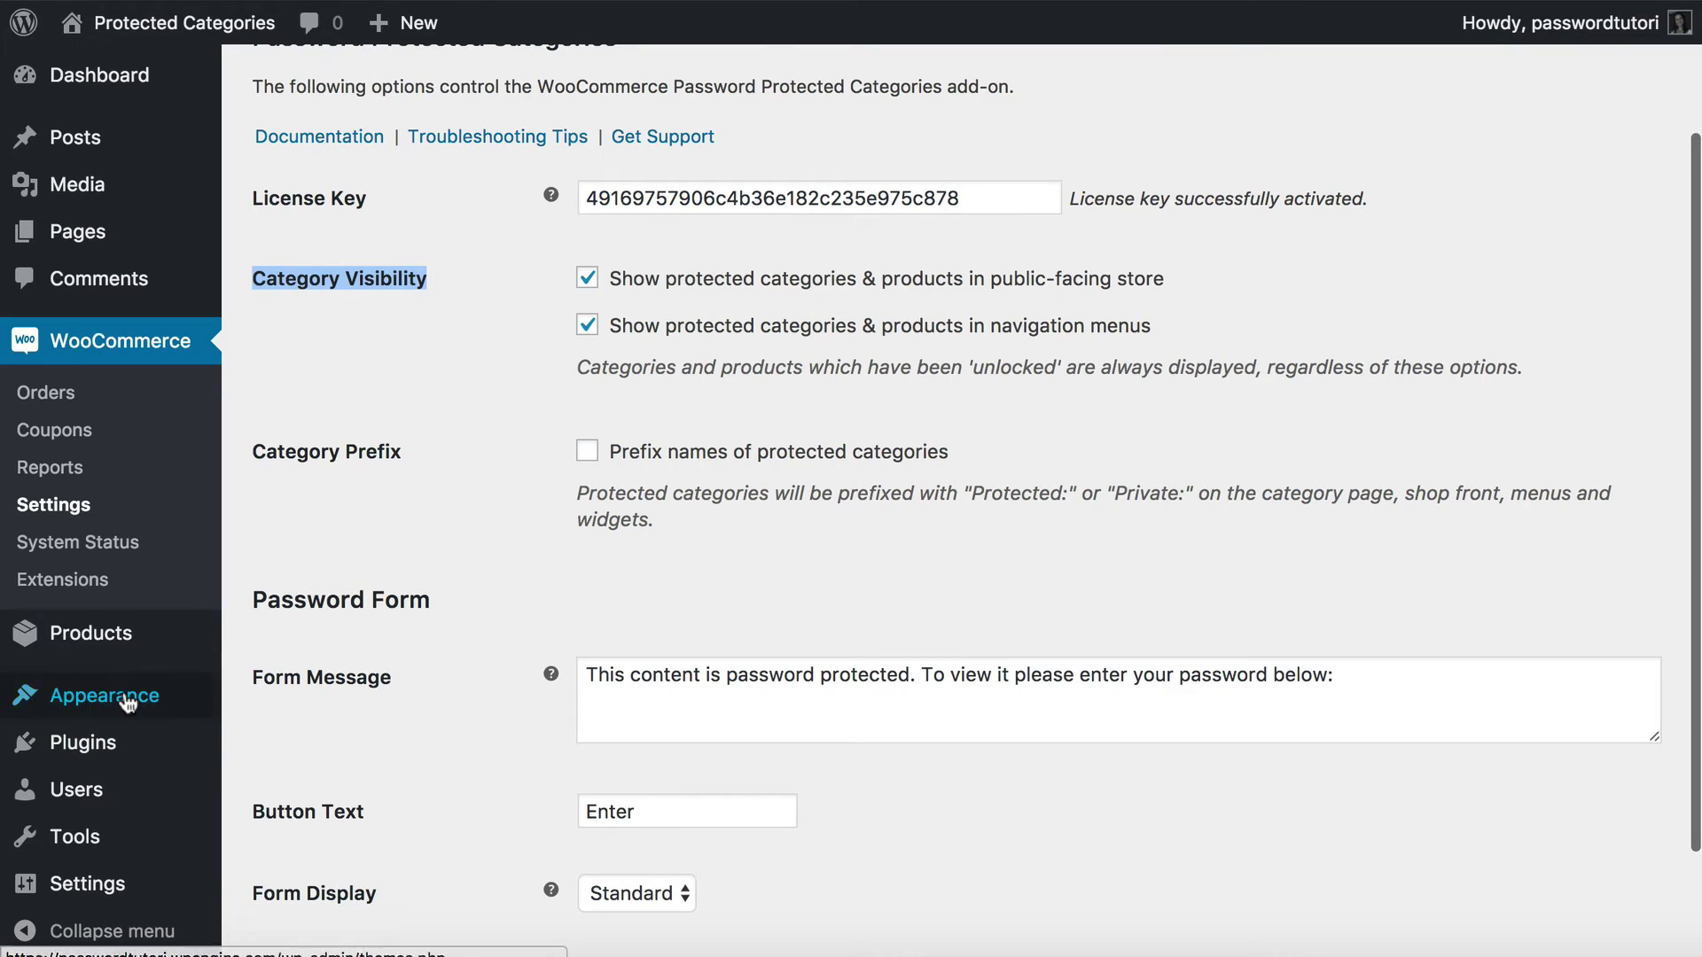
{"action": "mouse_move", "coordinate": [132, 700]}
{"action": "right_click", "coordinate": [281, 779]}
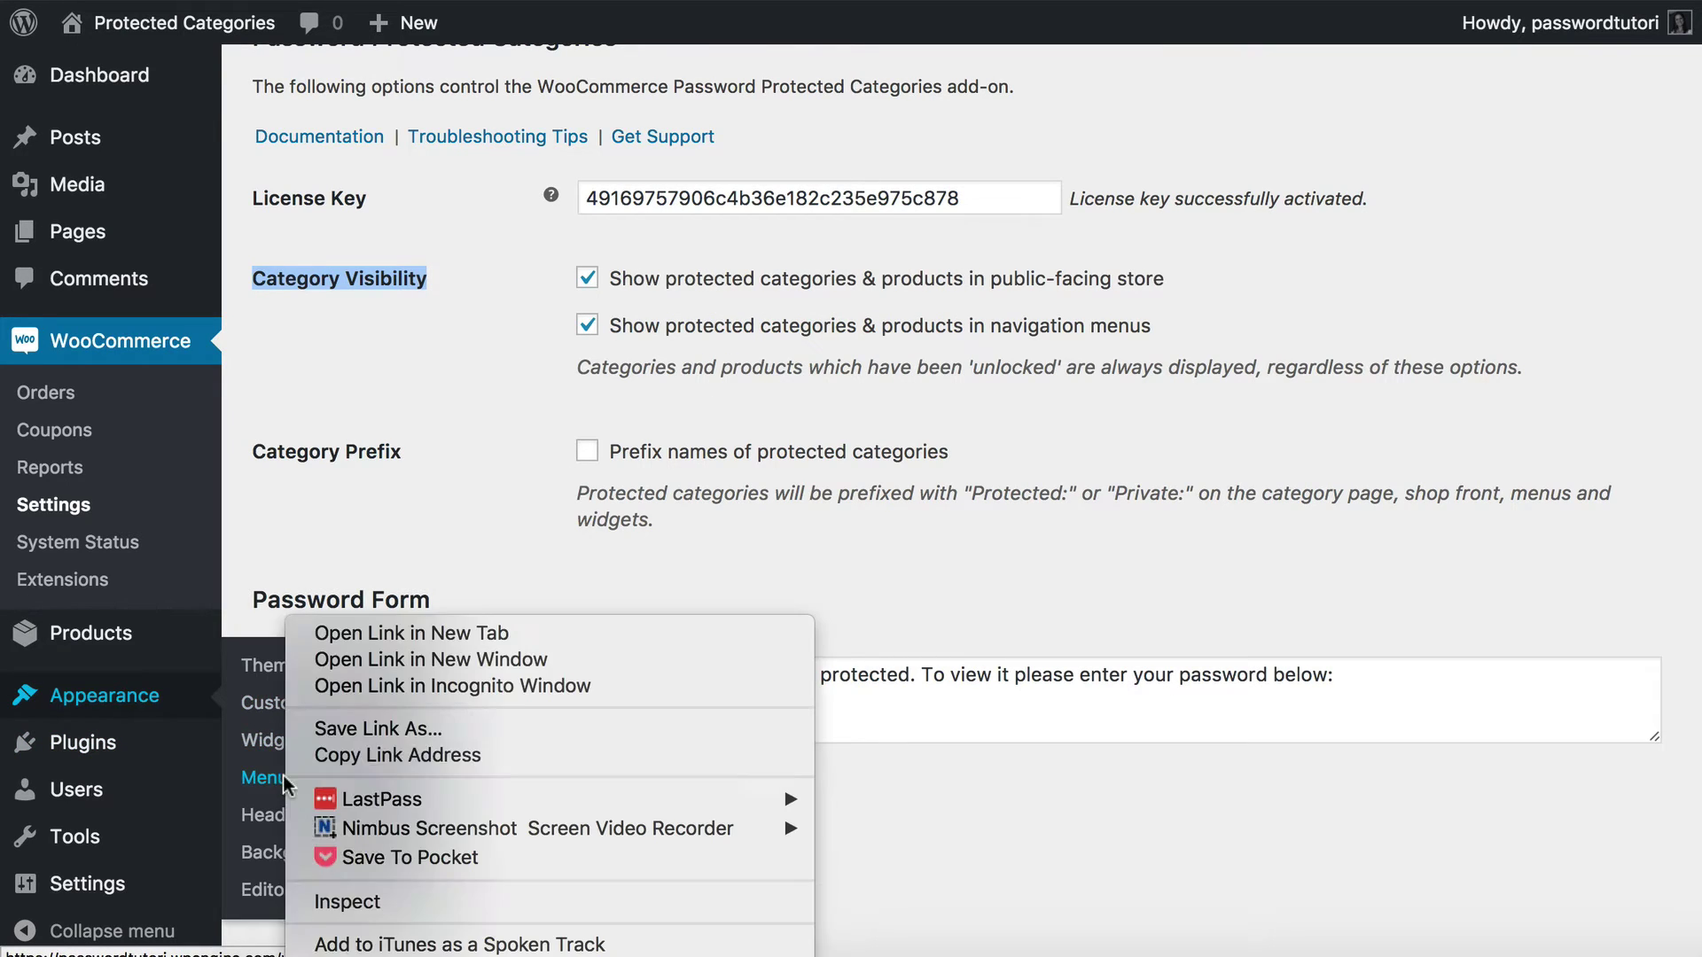
Open Appearance > Menus and show all post categories.
{"action": "left_click", "coordinate": [371, 634]}
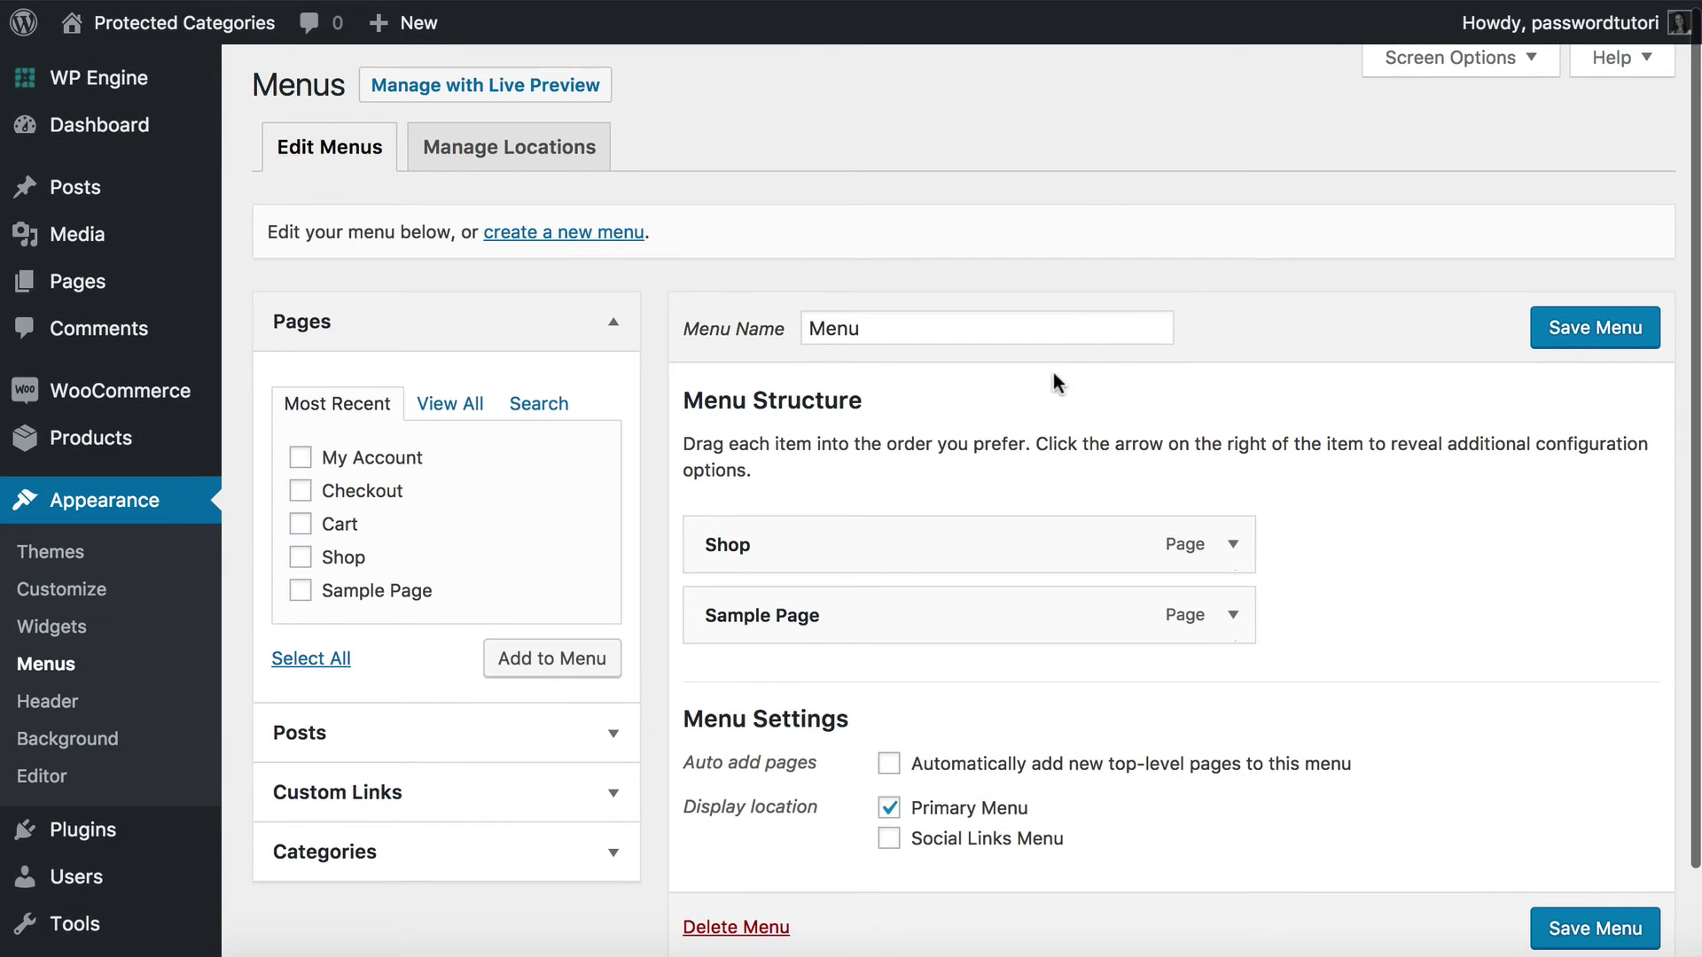
{"action": "scroll", "coordinate": [550, 797], "scroll_direction": "down", "scroll_amount": 2}
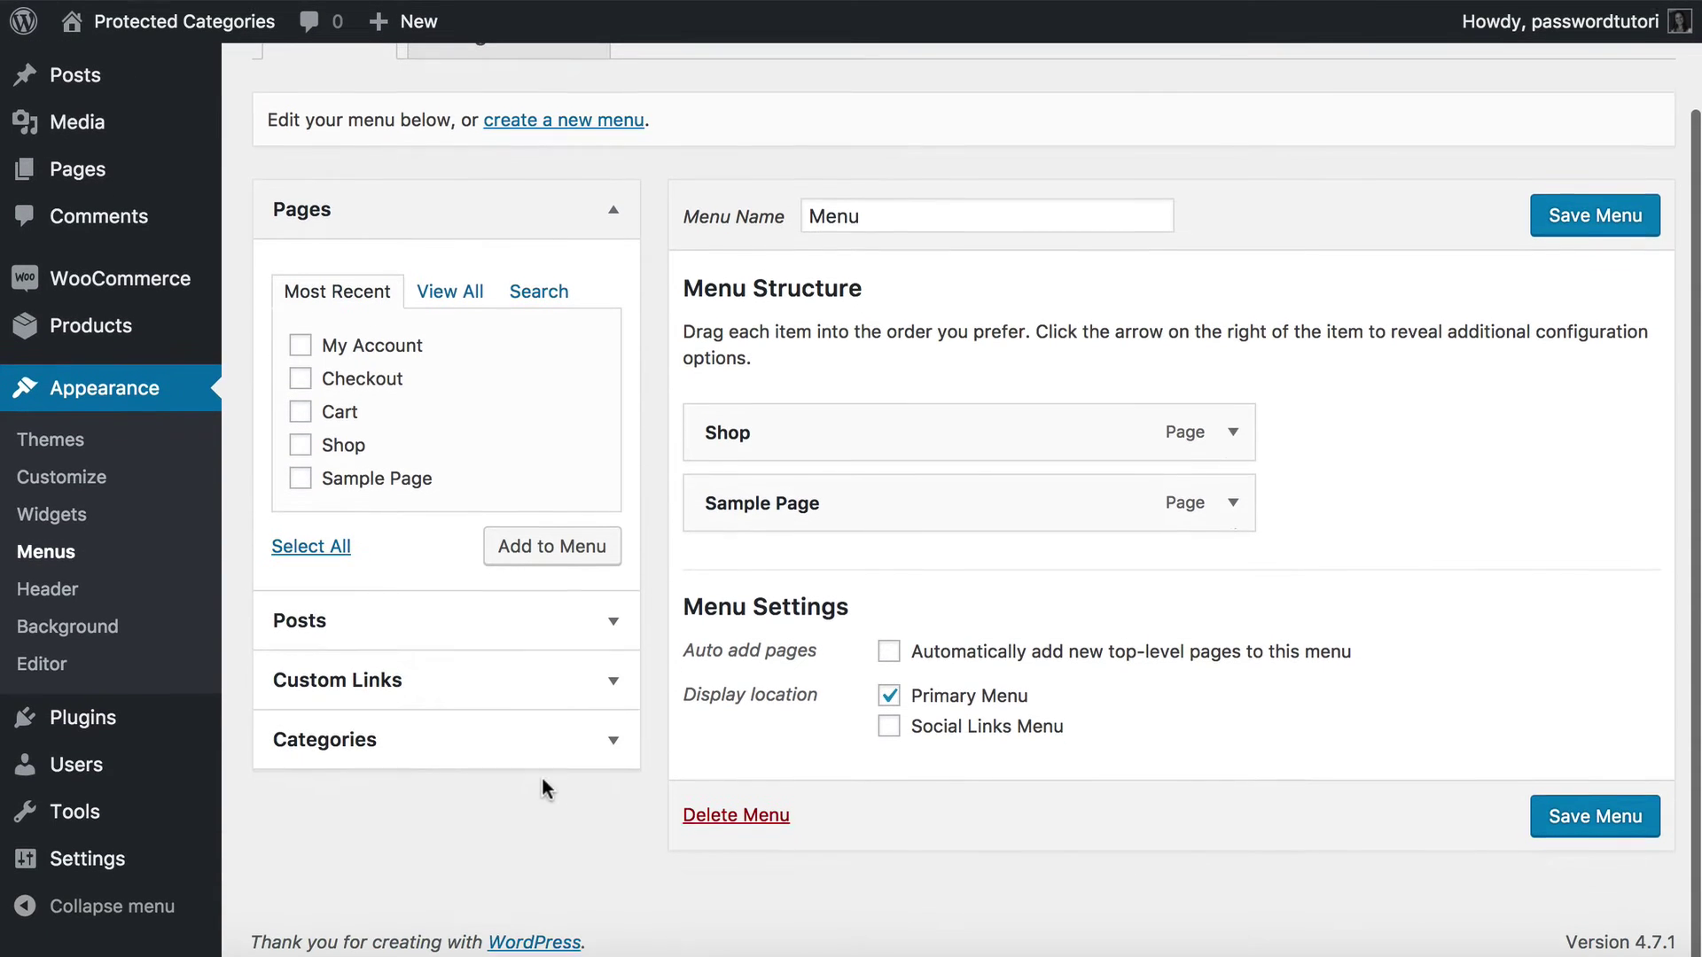
{"action": "left_click", "coordinate": [355, 742]}
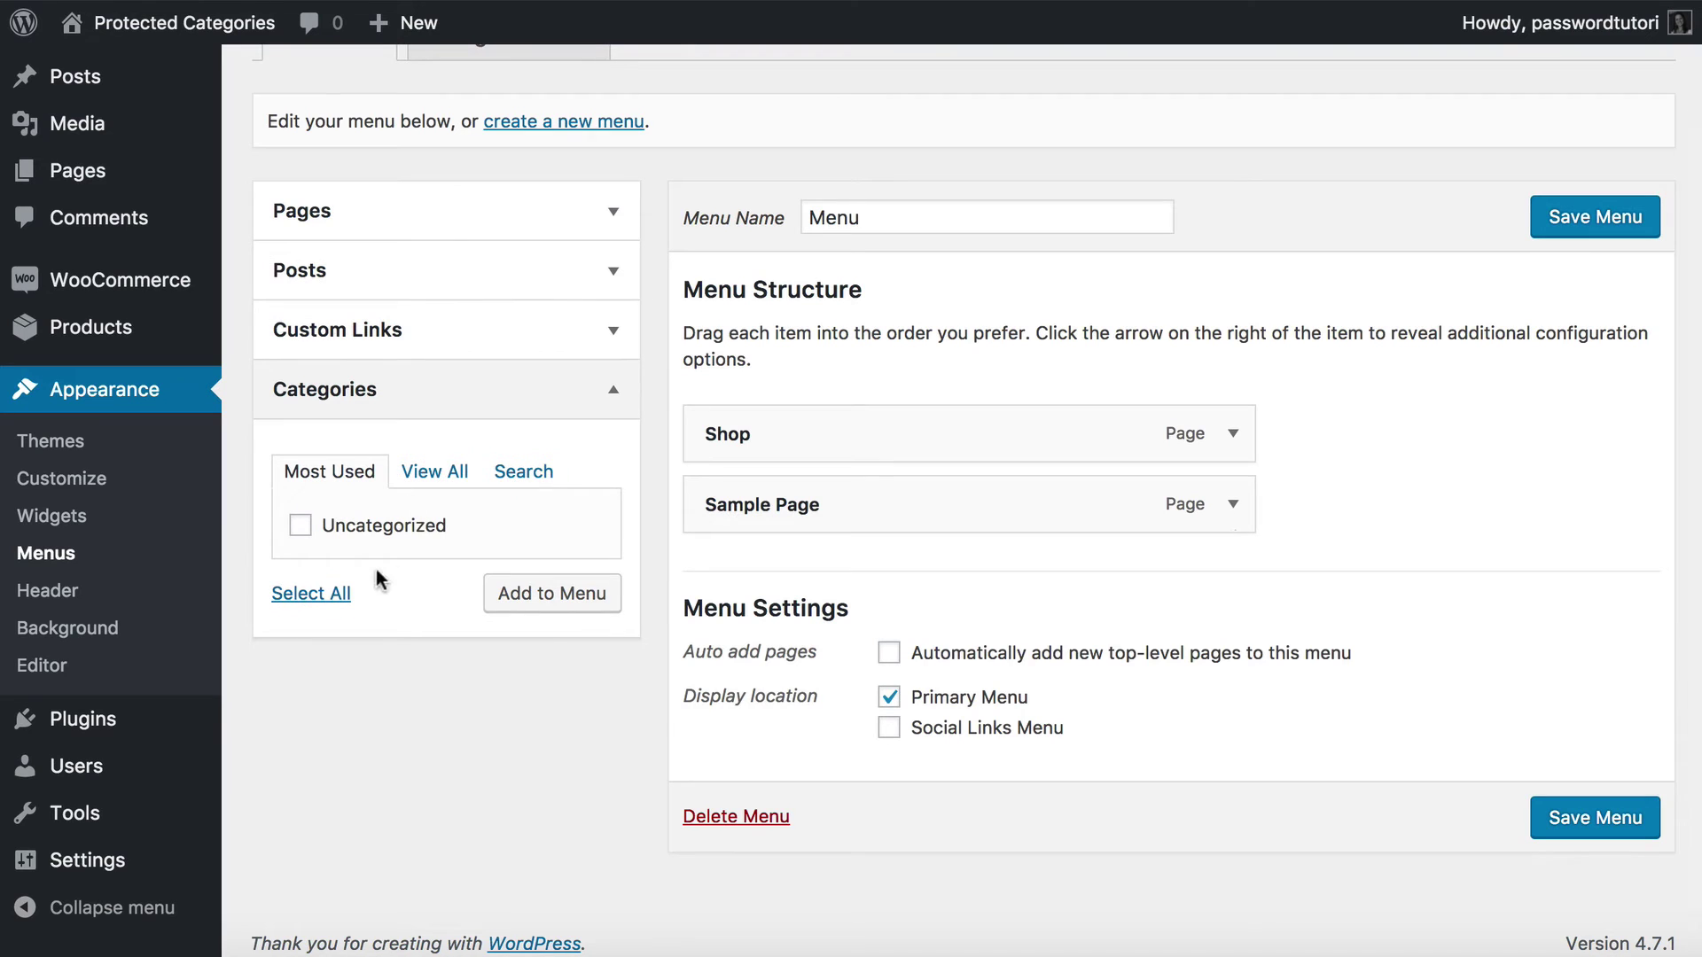
{"action": "left_click", "coordinate": [435, 472]}
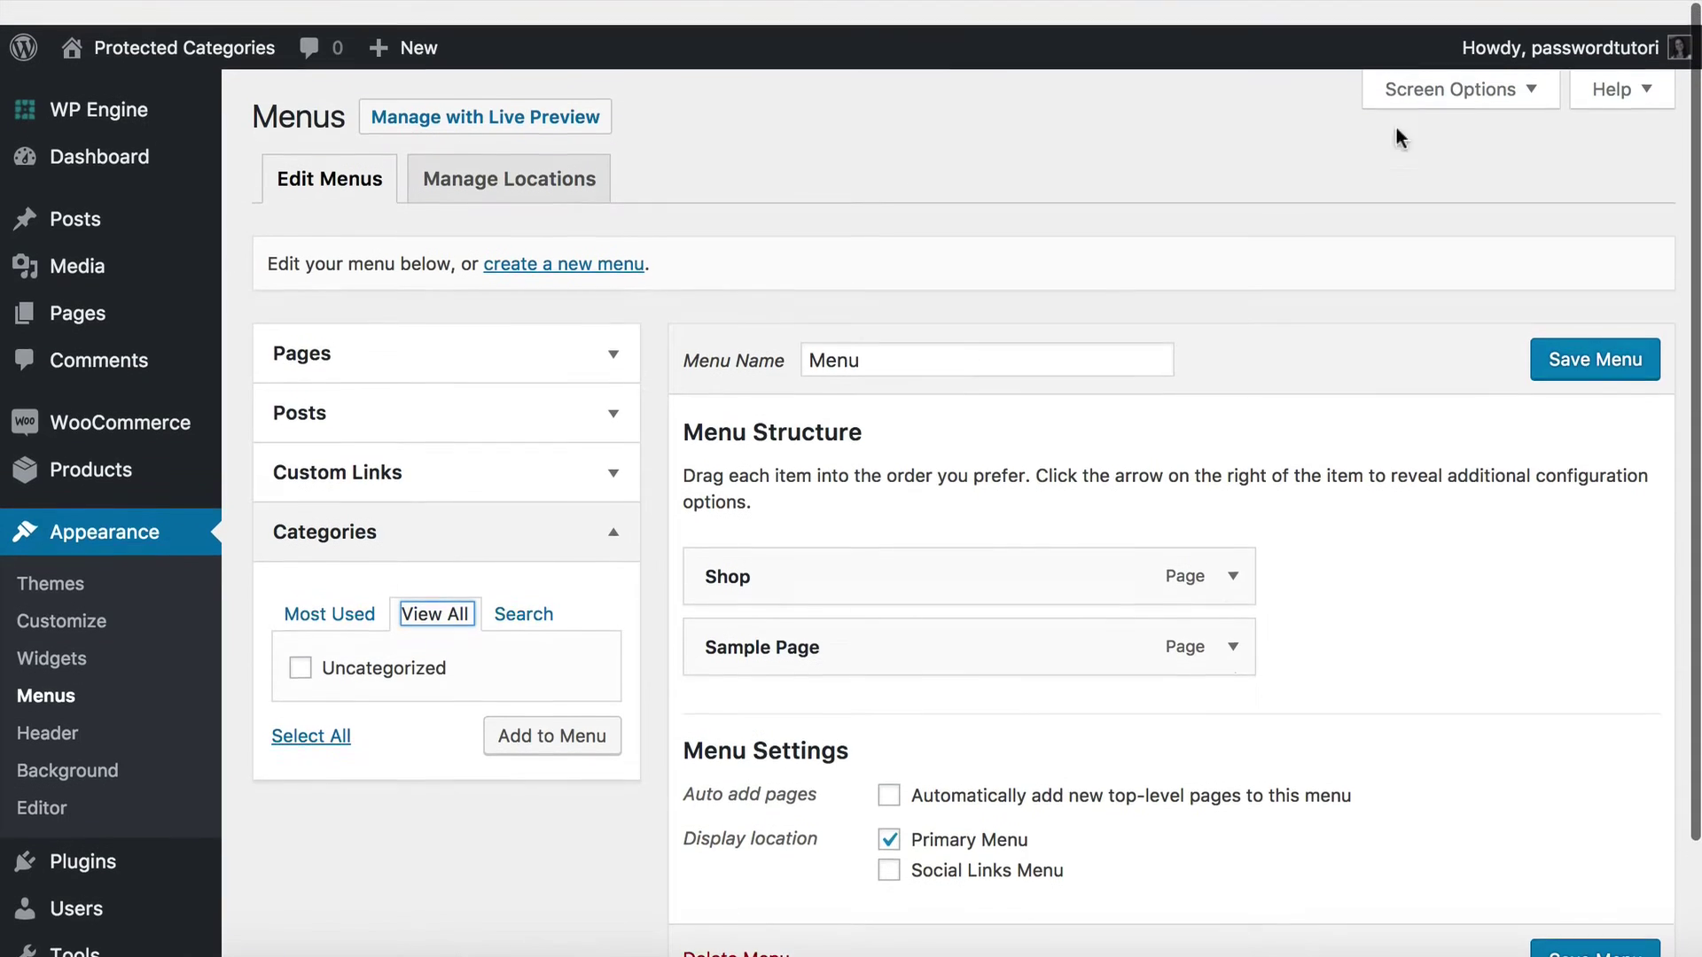
Enable Product Categories in Screen Options and expand its box to list Wholesale and Jewellery.
{"action": "left_click", "coordinate": [1463, 91]}
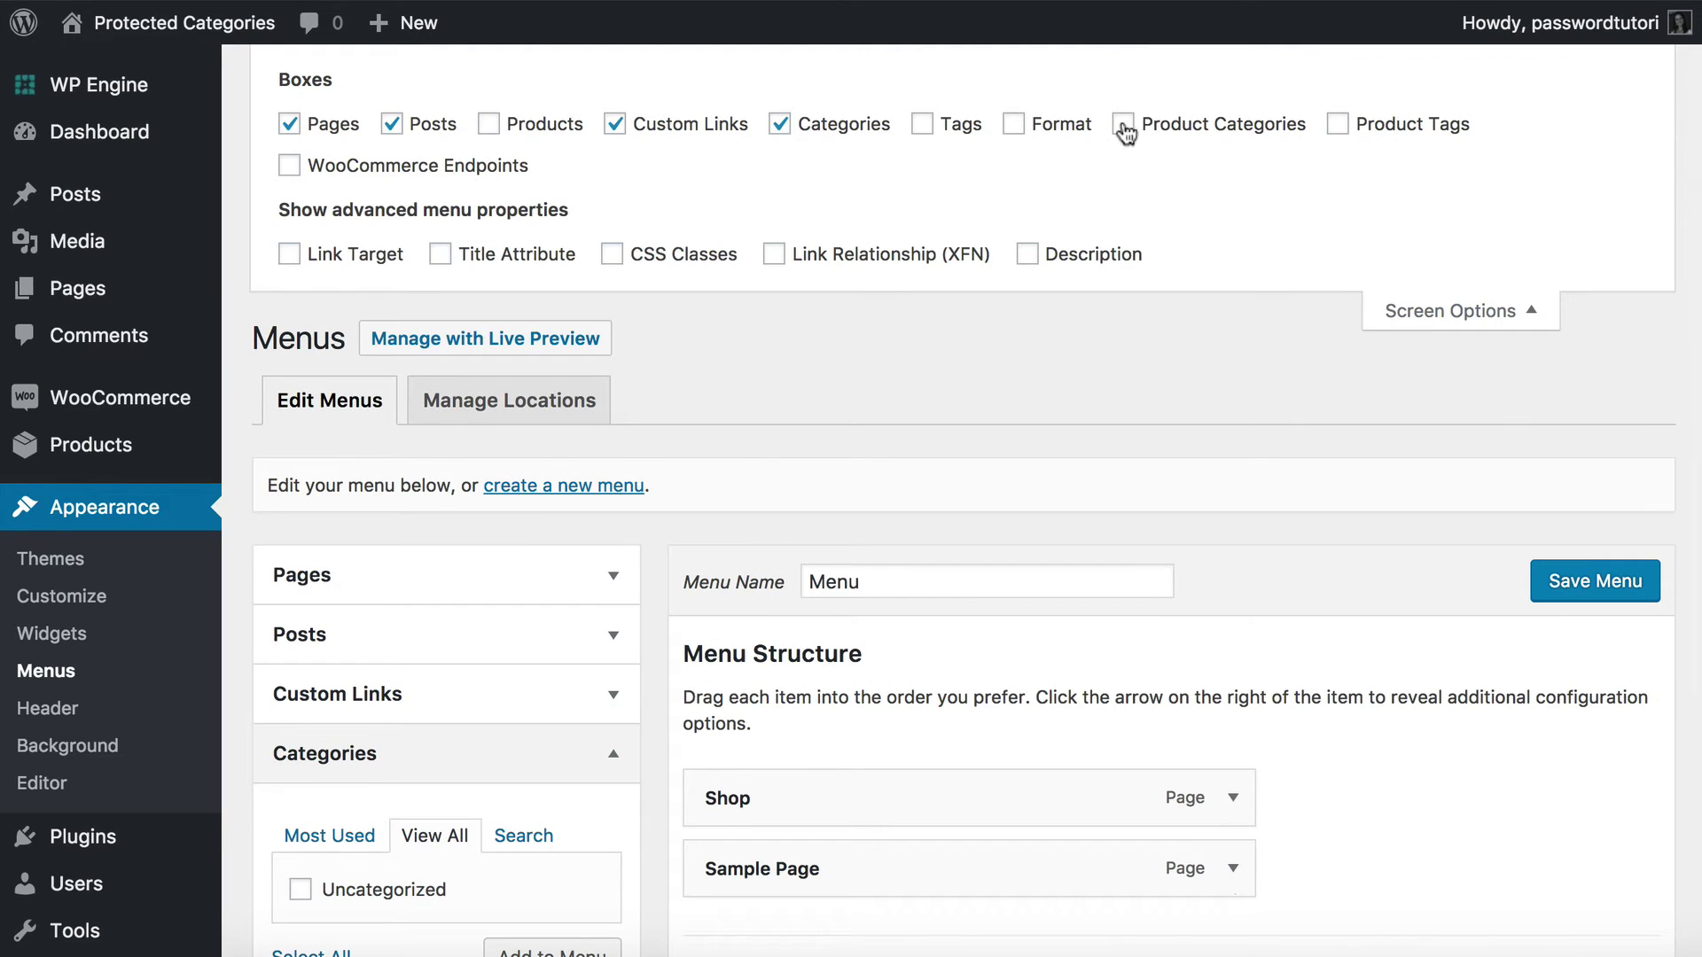
{"action": "scroll", "coordinate": [499, 727], "scroll_direction": "down", "scroll_amount": 5}
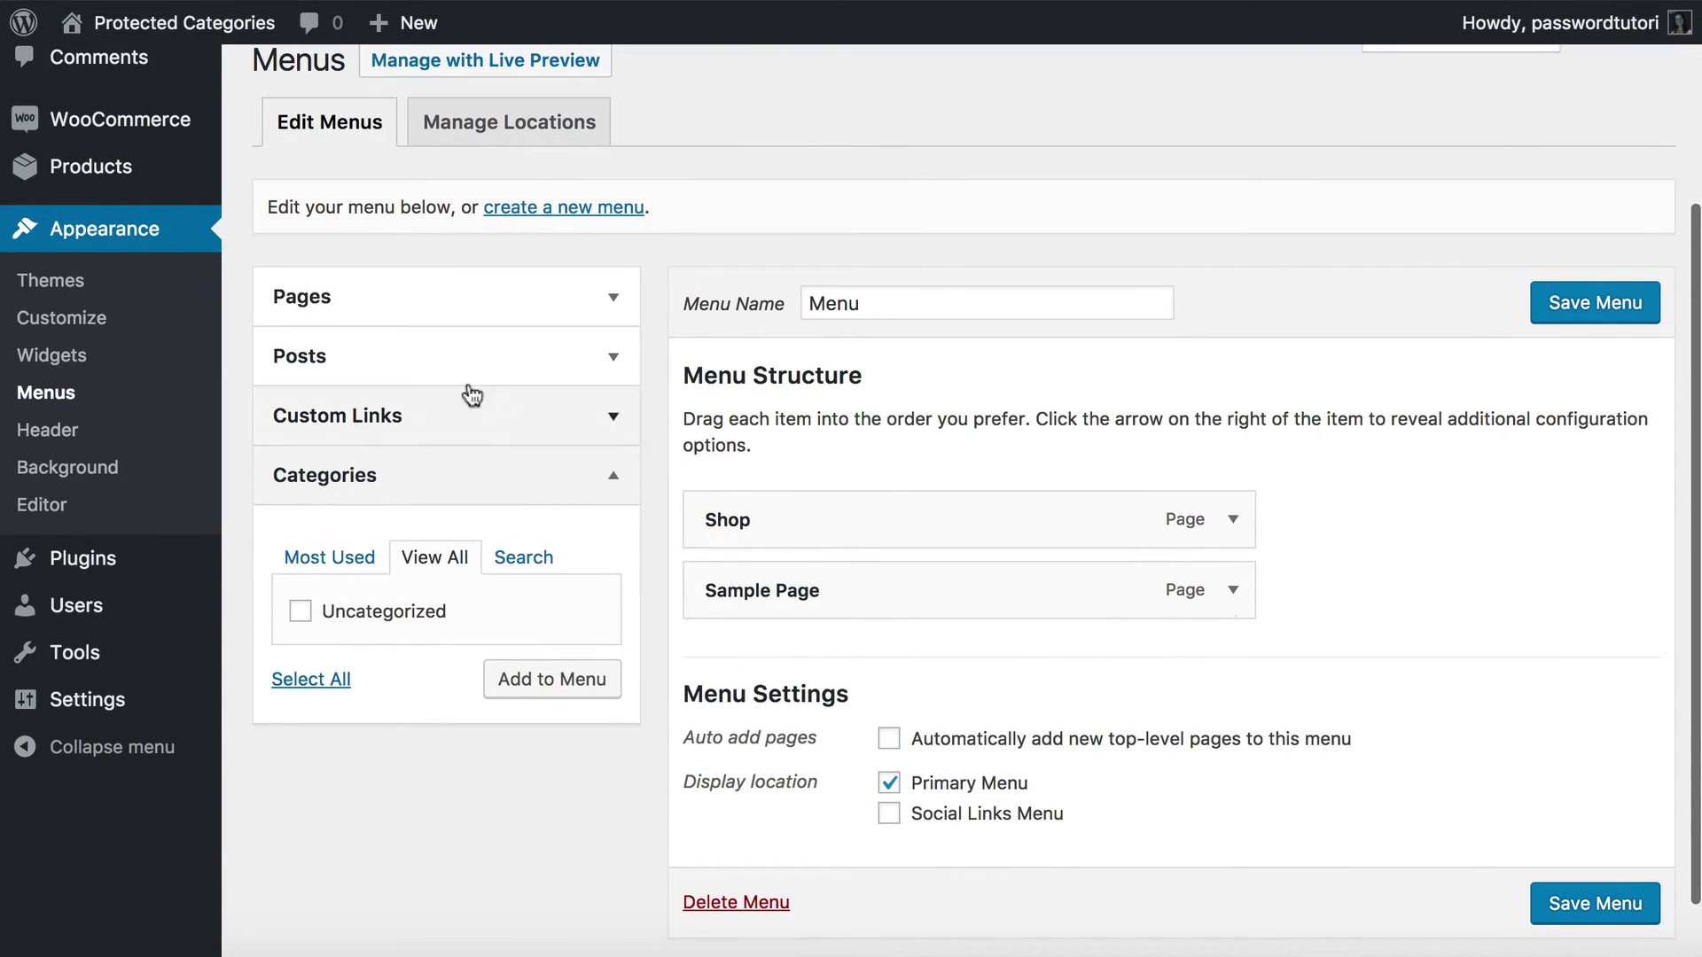
{"action": "scroll", "coordinate": [301, 567], "scroll_direction": "up", "scroll_amount": 5}
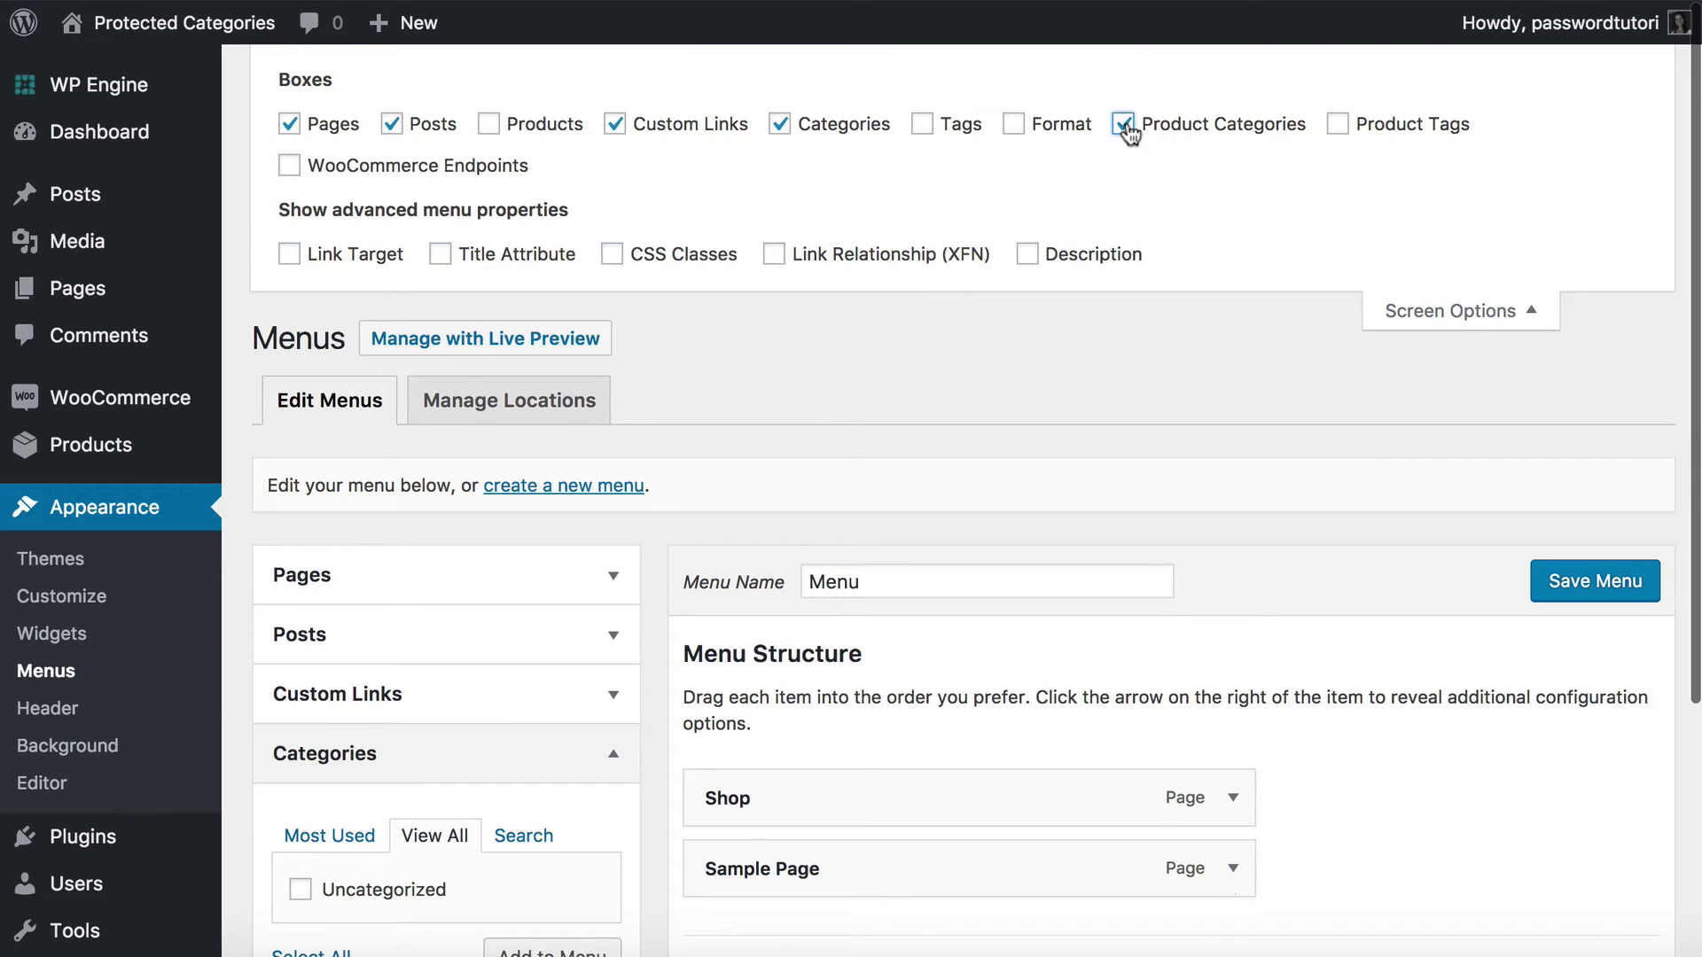
{"action": "left_click", "coordinate": [1424, 308]}
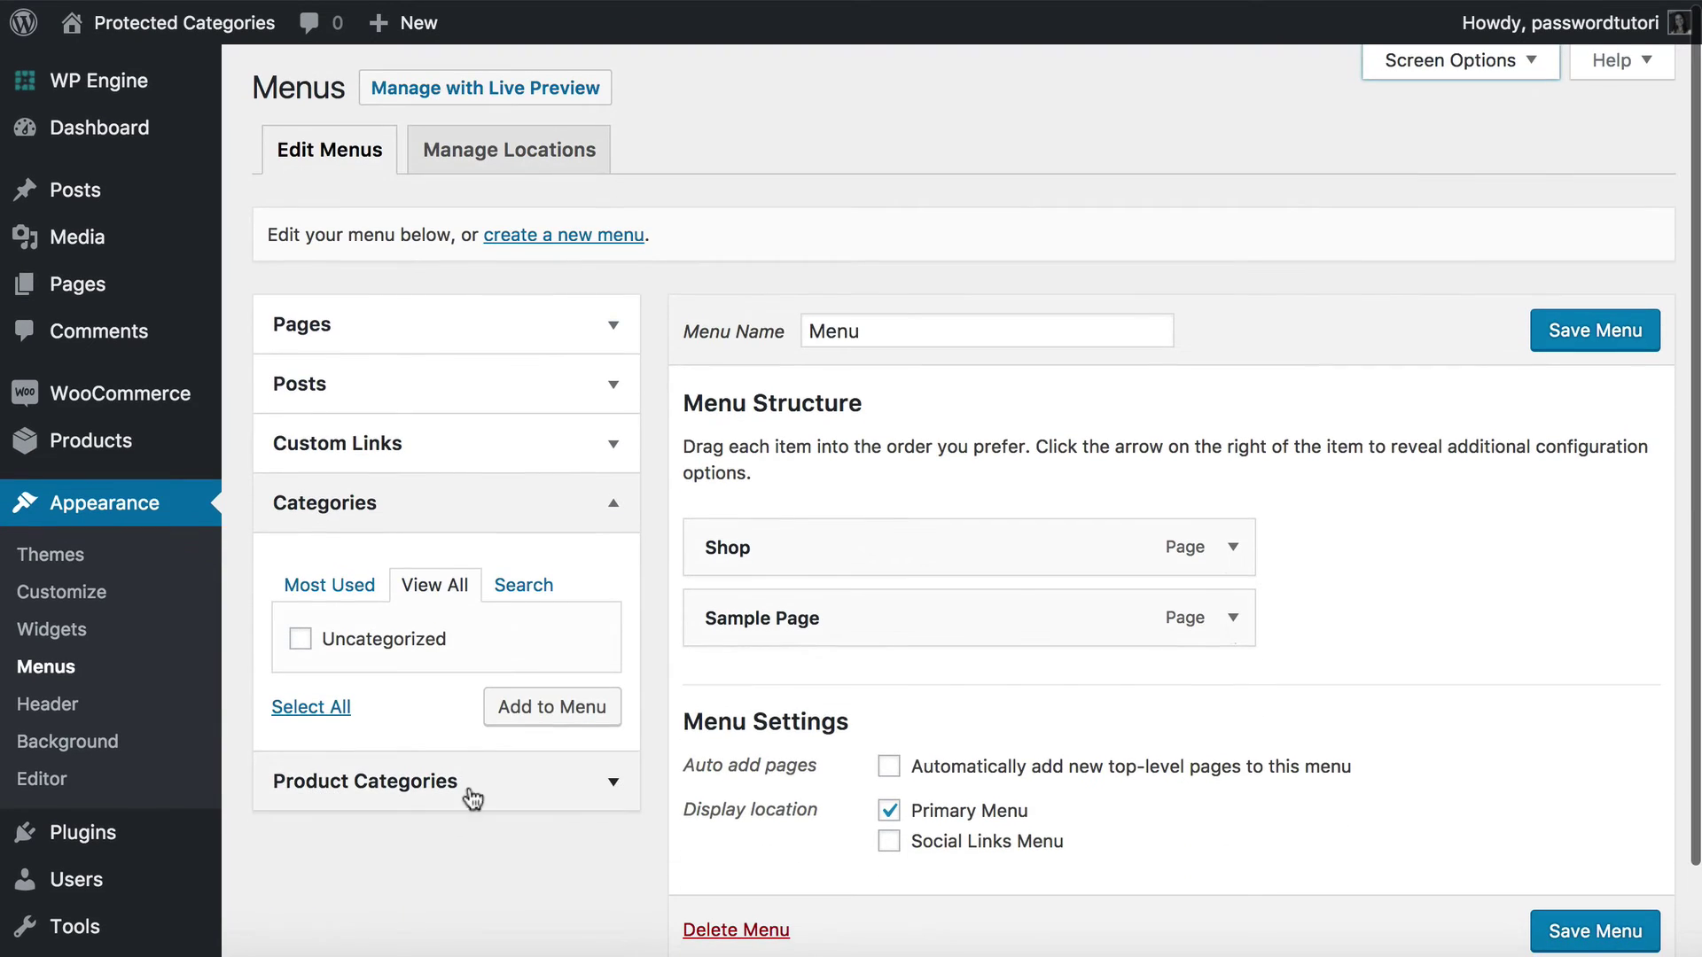
{"action": "left_click", "coordinate": [351, 782]}
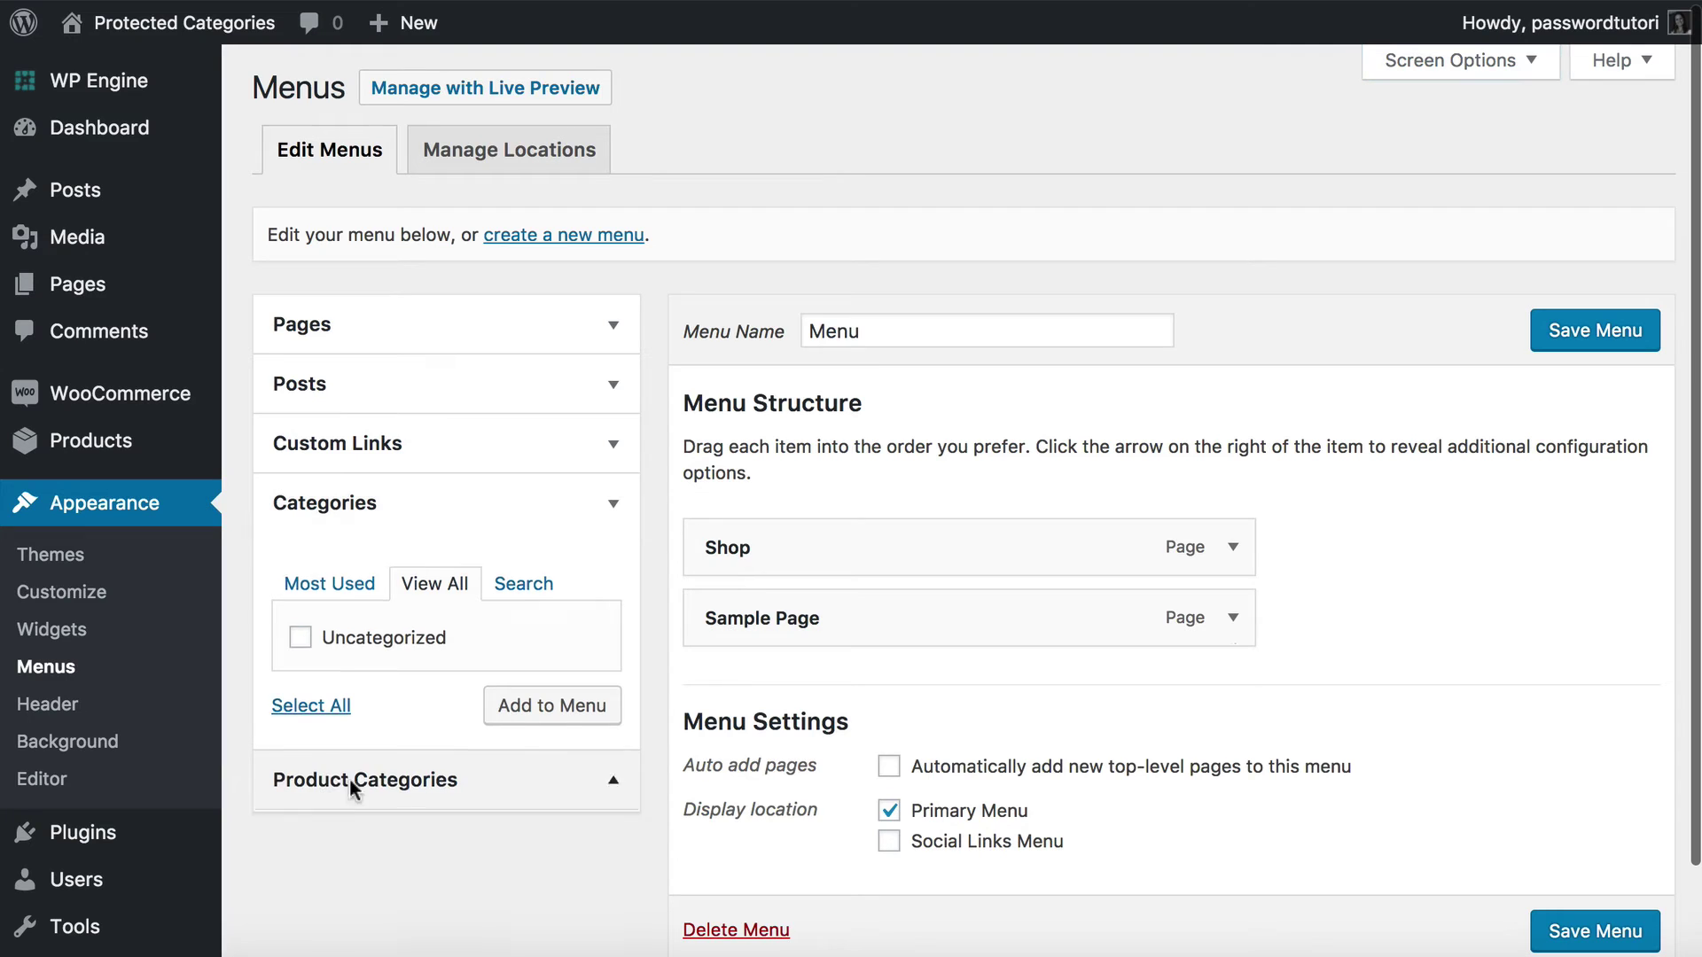
{"action": "scroll", "coordinate": [413, 826], "scroll_direction": "down", "scroll_amount": 2}
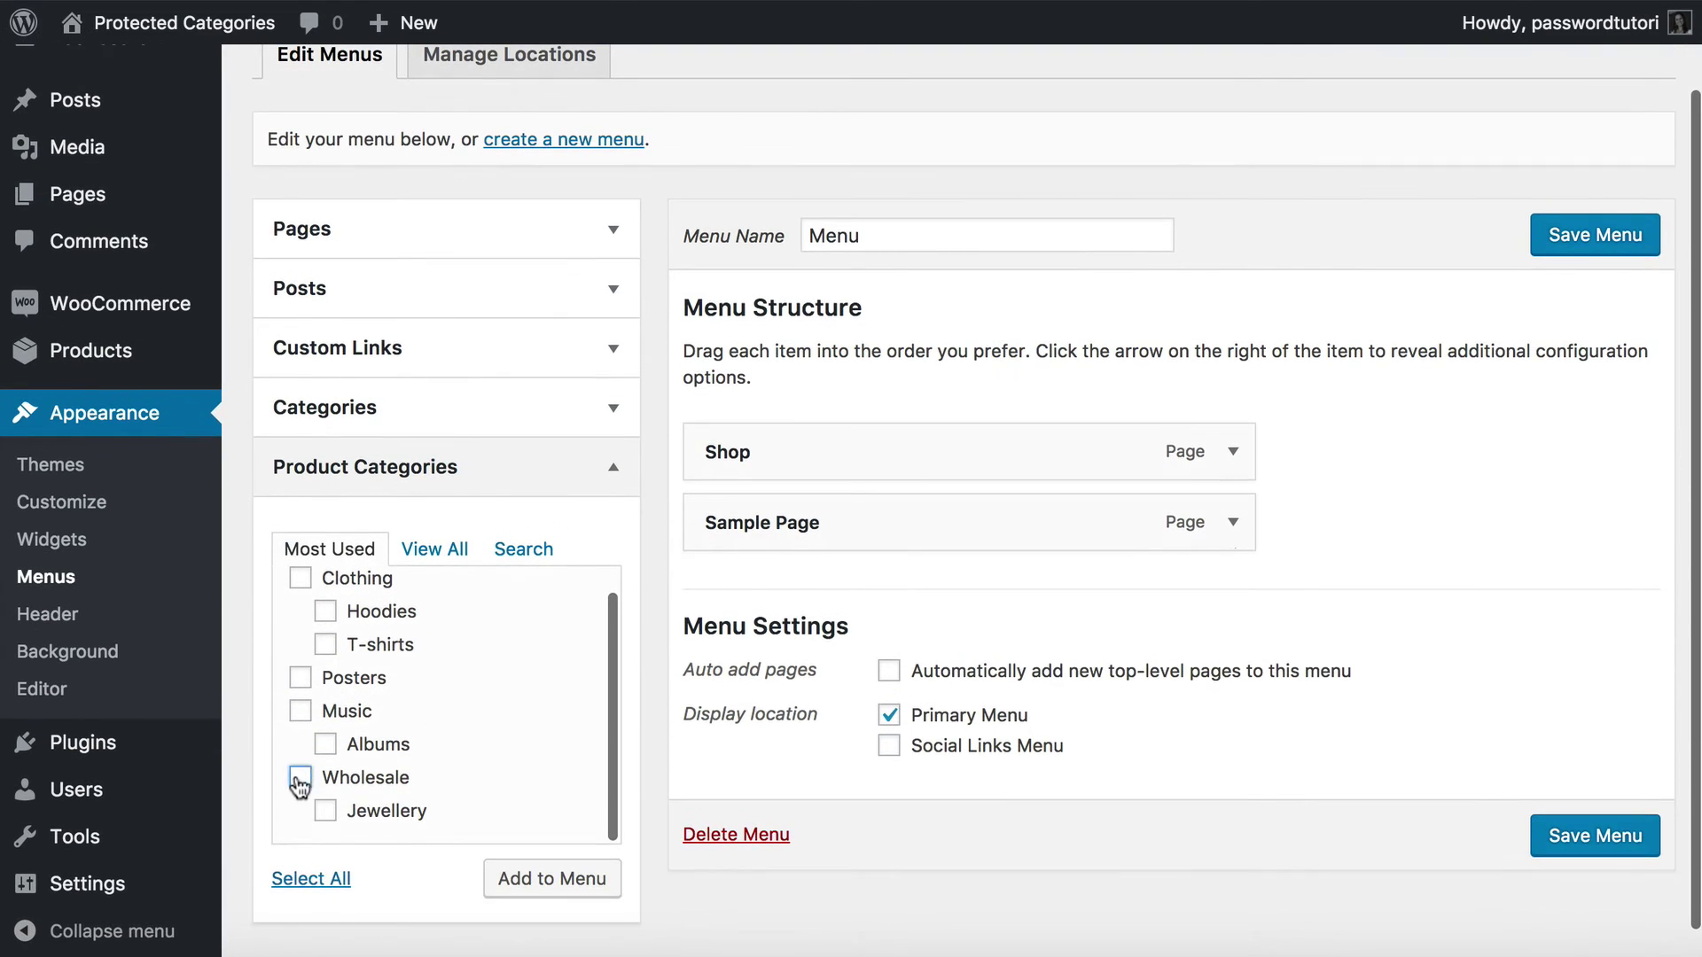
Add Wholesale and Jewellery to the menu, nest Jewellery under Wholesale, and save.
{"action": "left_click", "coordinate": [300, 780]}
{"action": "left_click", "coordinate": [326, 808]}
{"action": "left_click", "coordinate": [526, 884]}
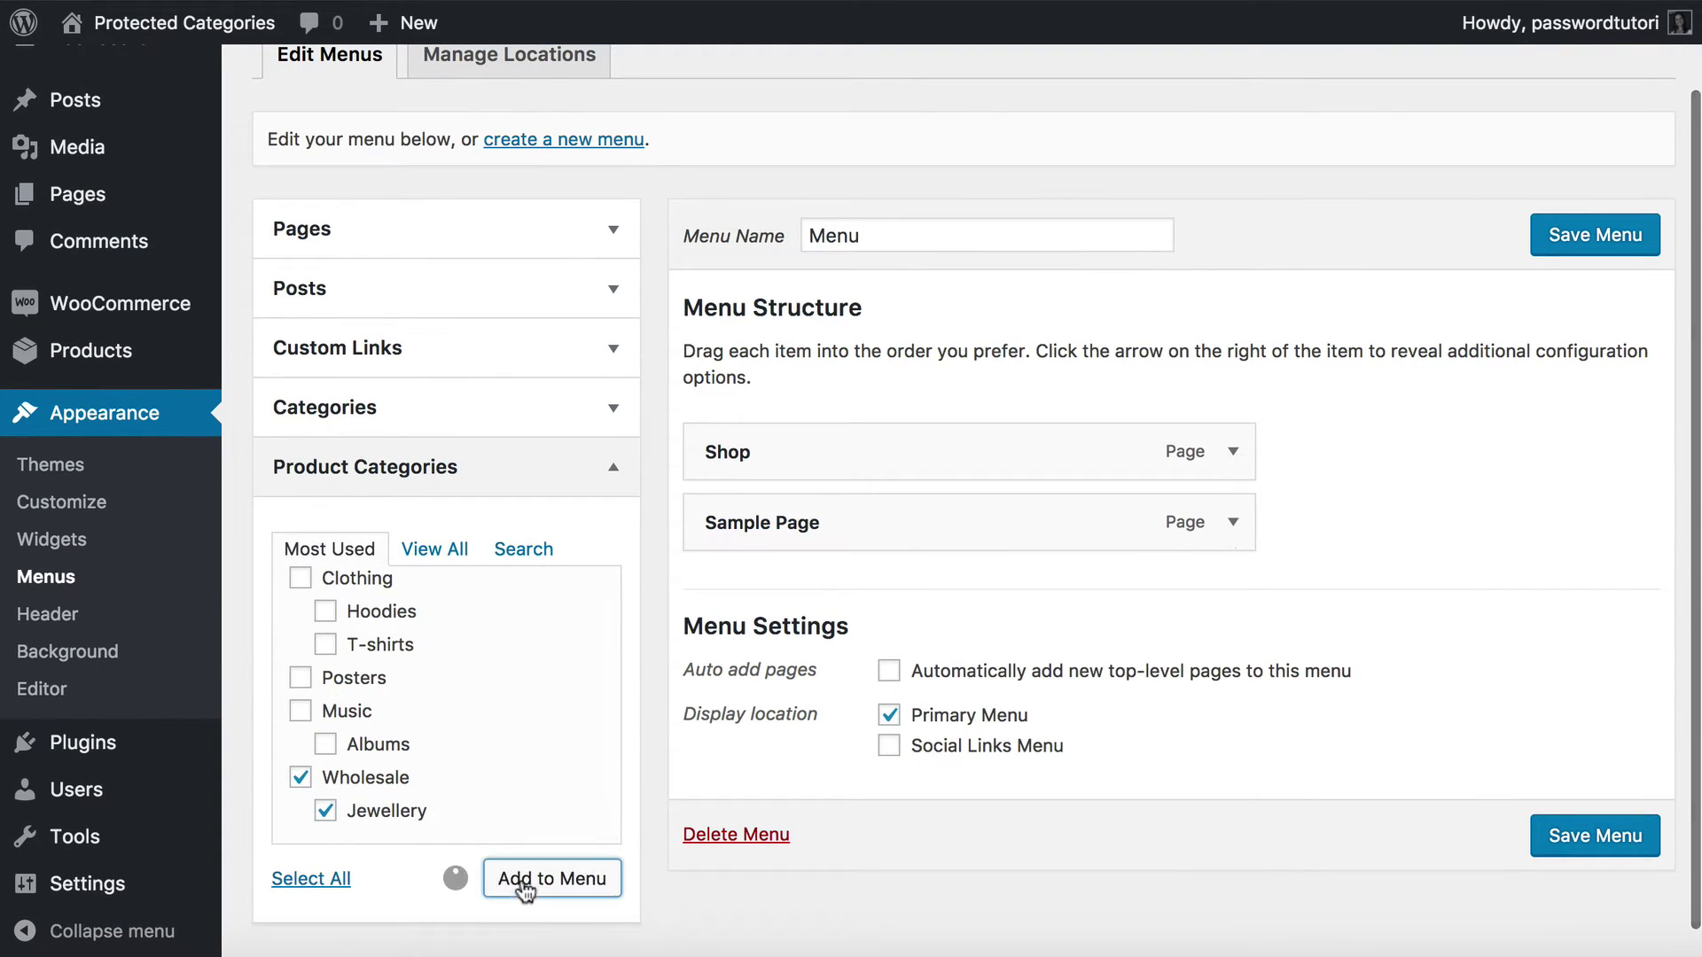
{"action": "mouse_move", "coordinate": [806, 661]}
{"action": "left_mouse_down"}
{"action": "mouse_move", "coordinate": [867, 666]}
{"action": "mouse_move", "coordinate": [806, 668]}
{"action": "left_mouse_up"}
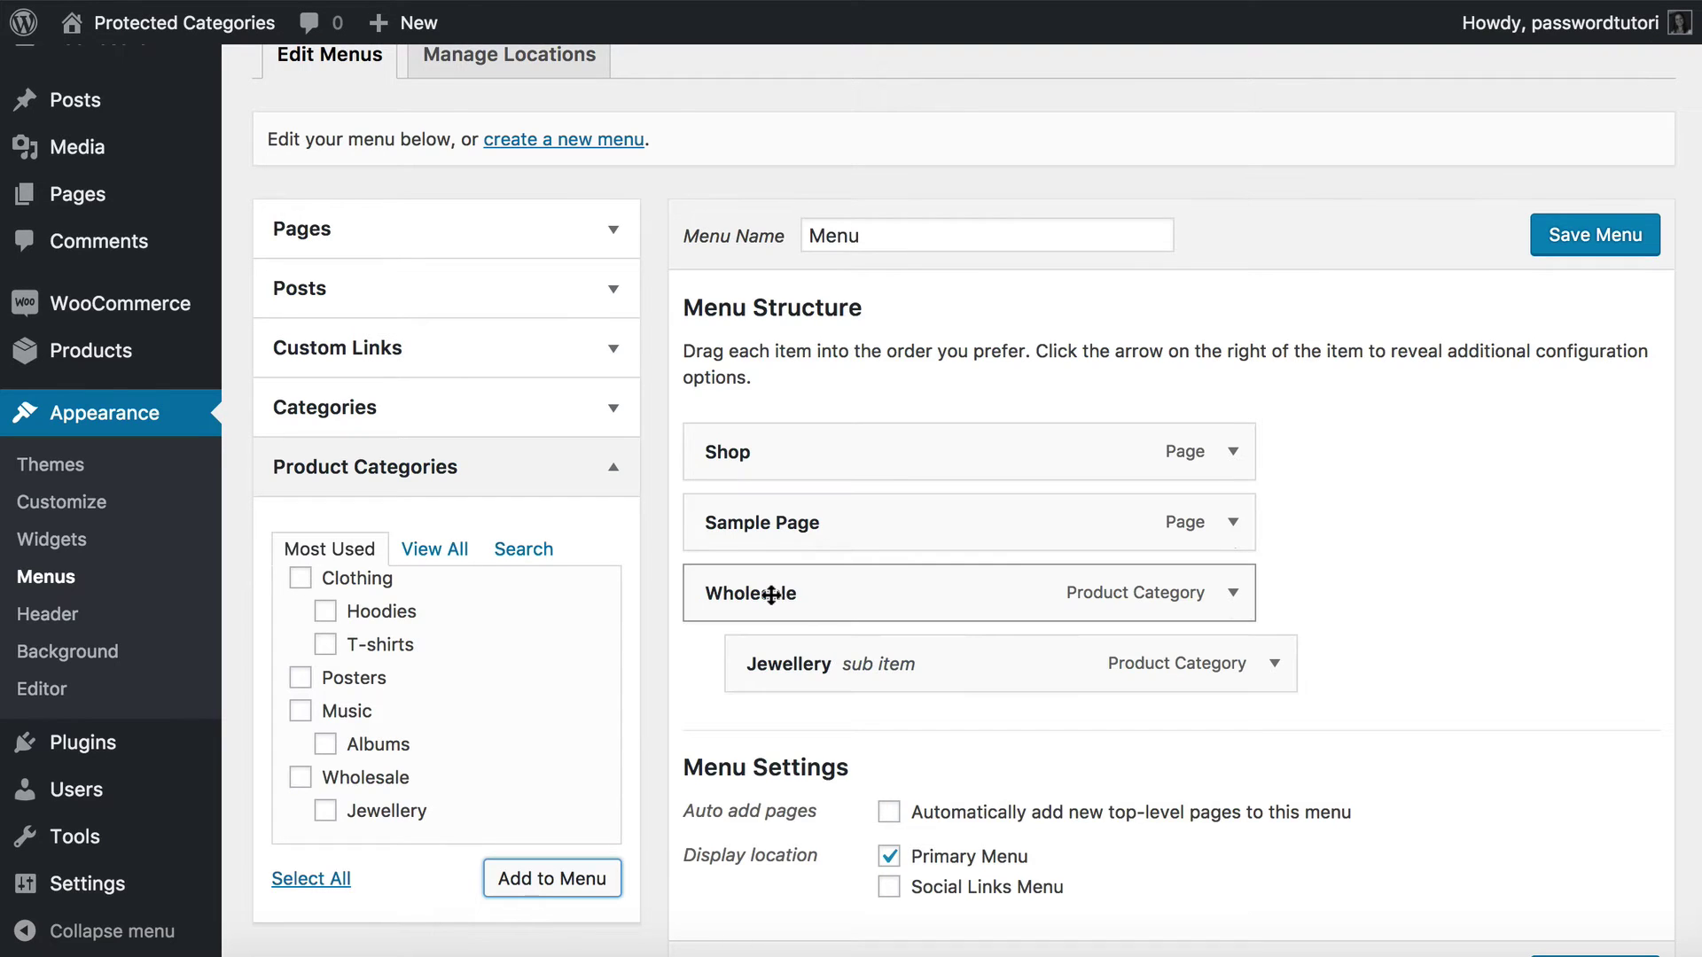
{"action": "left_click", "coordinate": [1595, 237]}
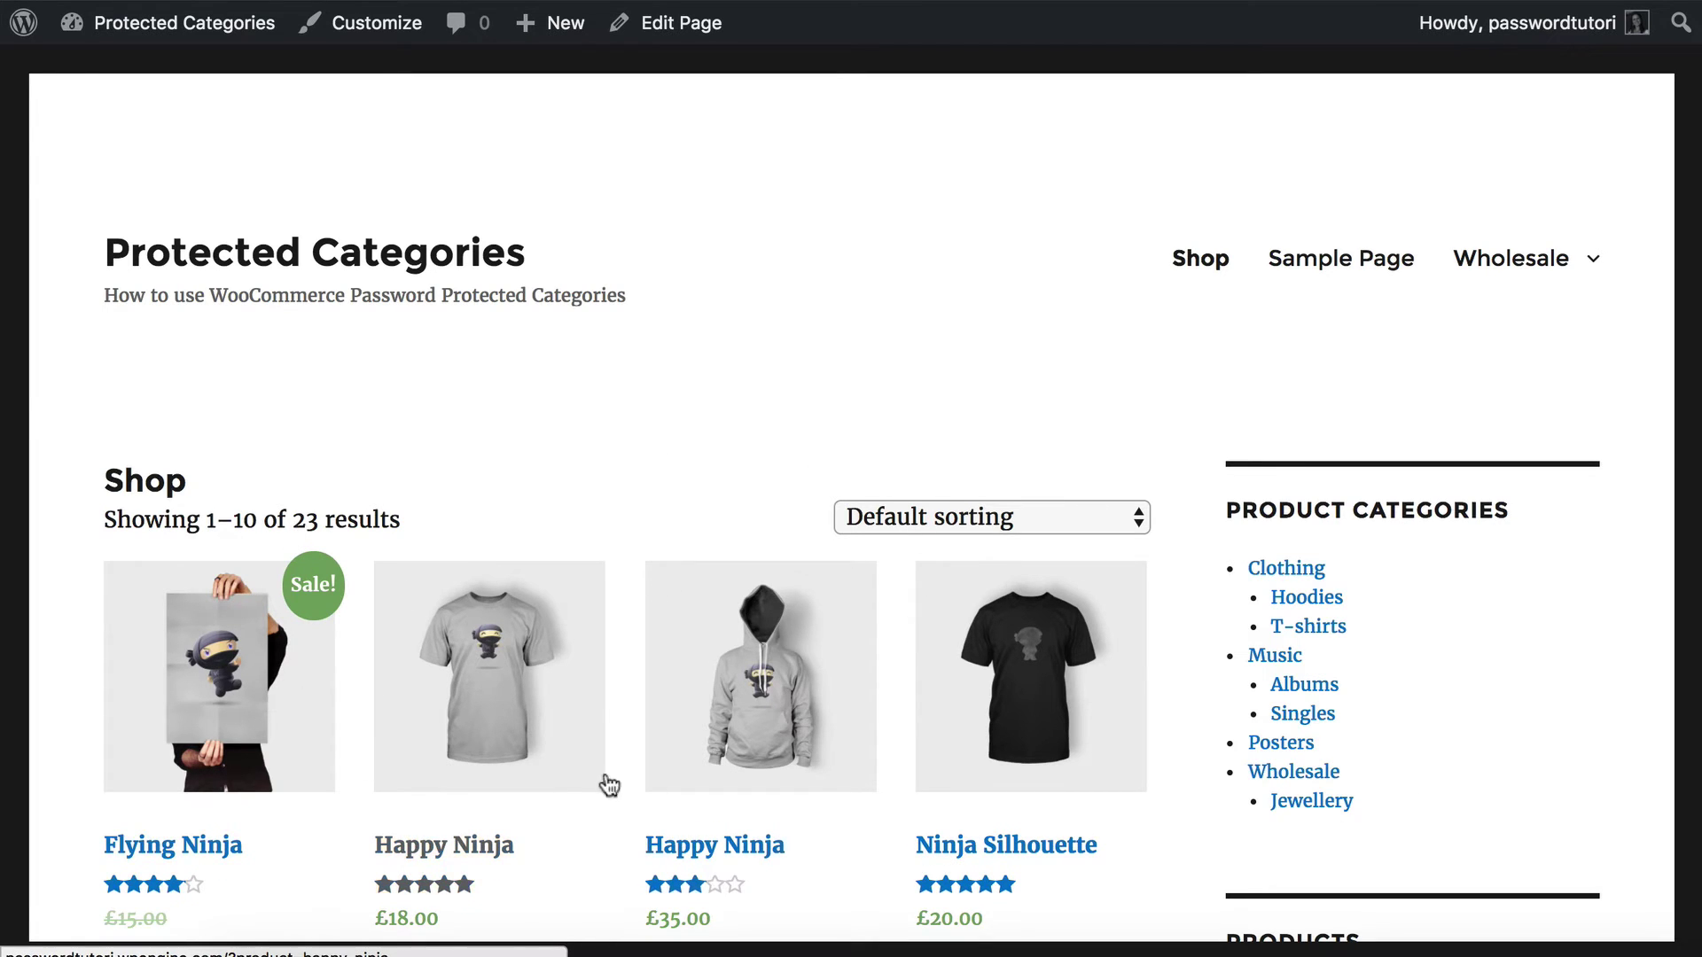
Confirm the shop's Wholesale menu reveals Jewellery, then return to the protected categories settings.
{"action": "mouse_move", "coordinate": [1476, 285]}
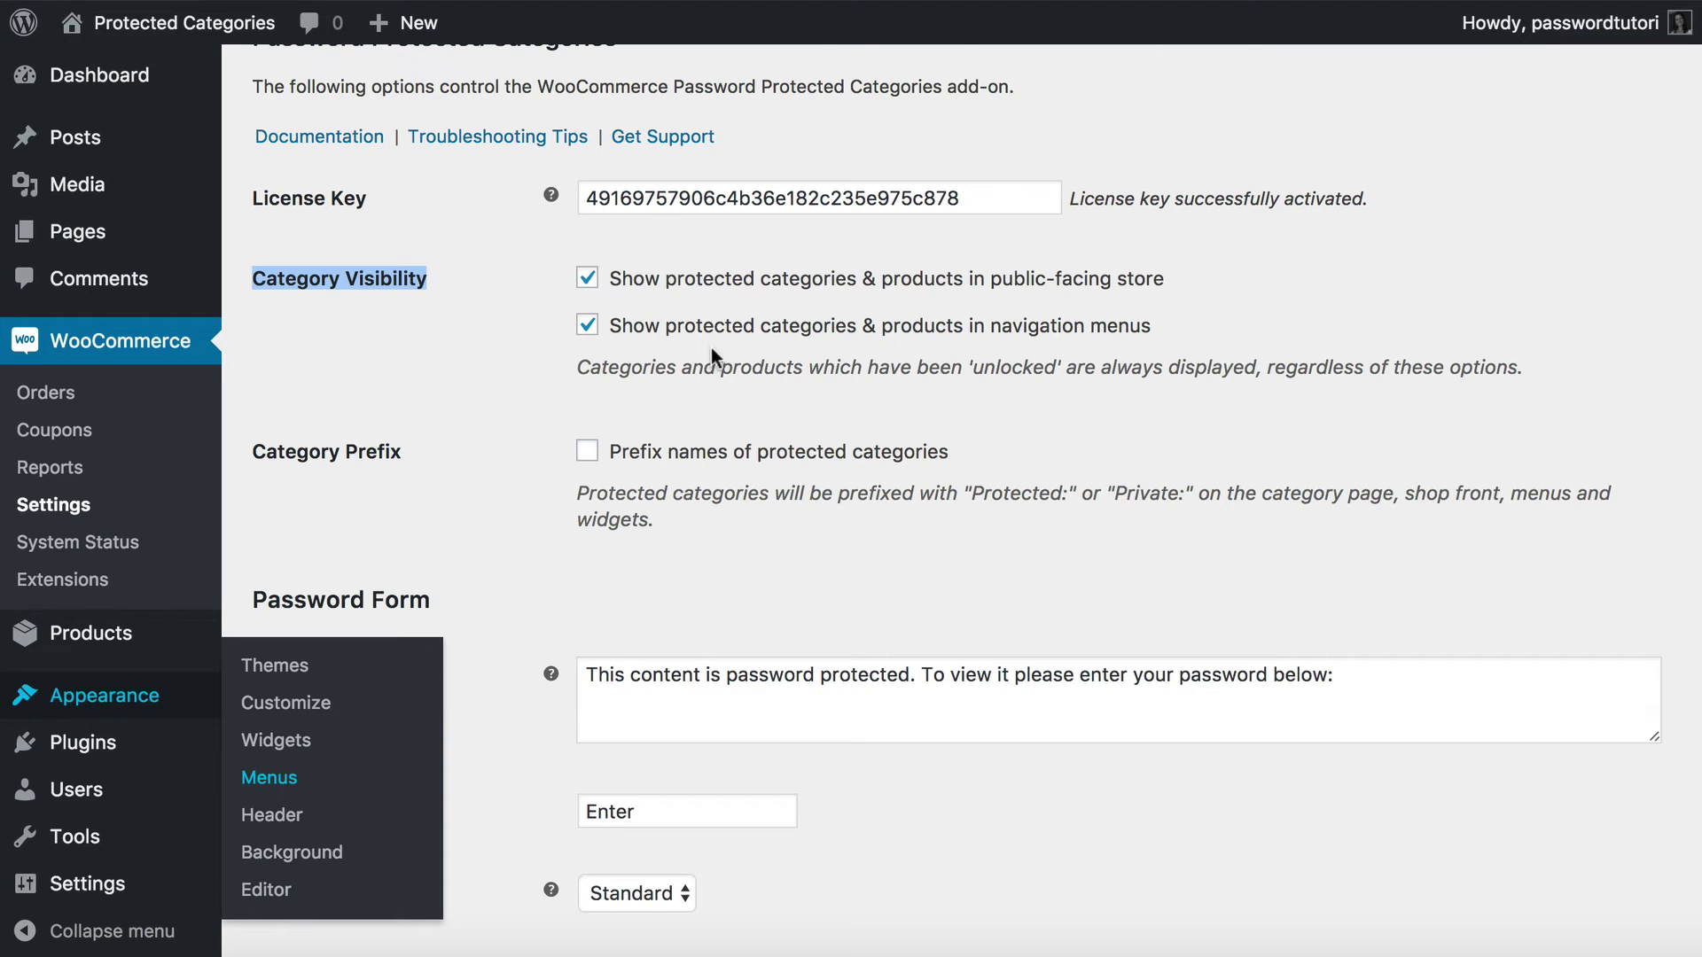
{"action": "scroll", "coordinate": [609, 386], "scroll_direction": "up", "scroll_amount": 3}
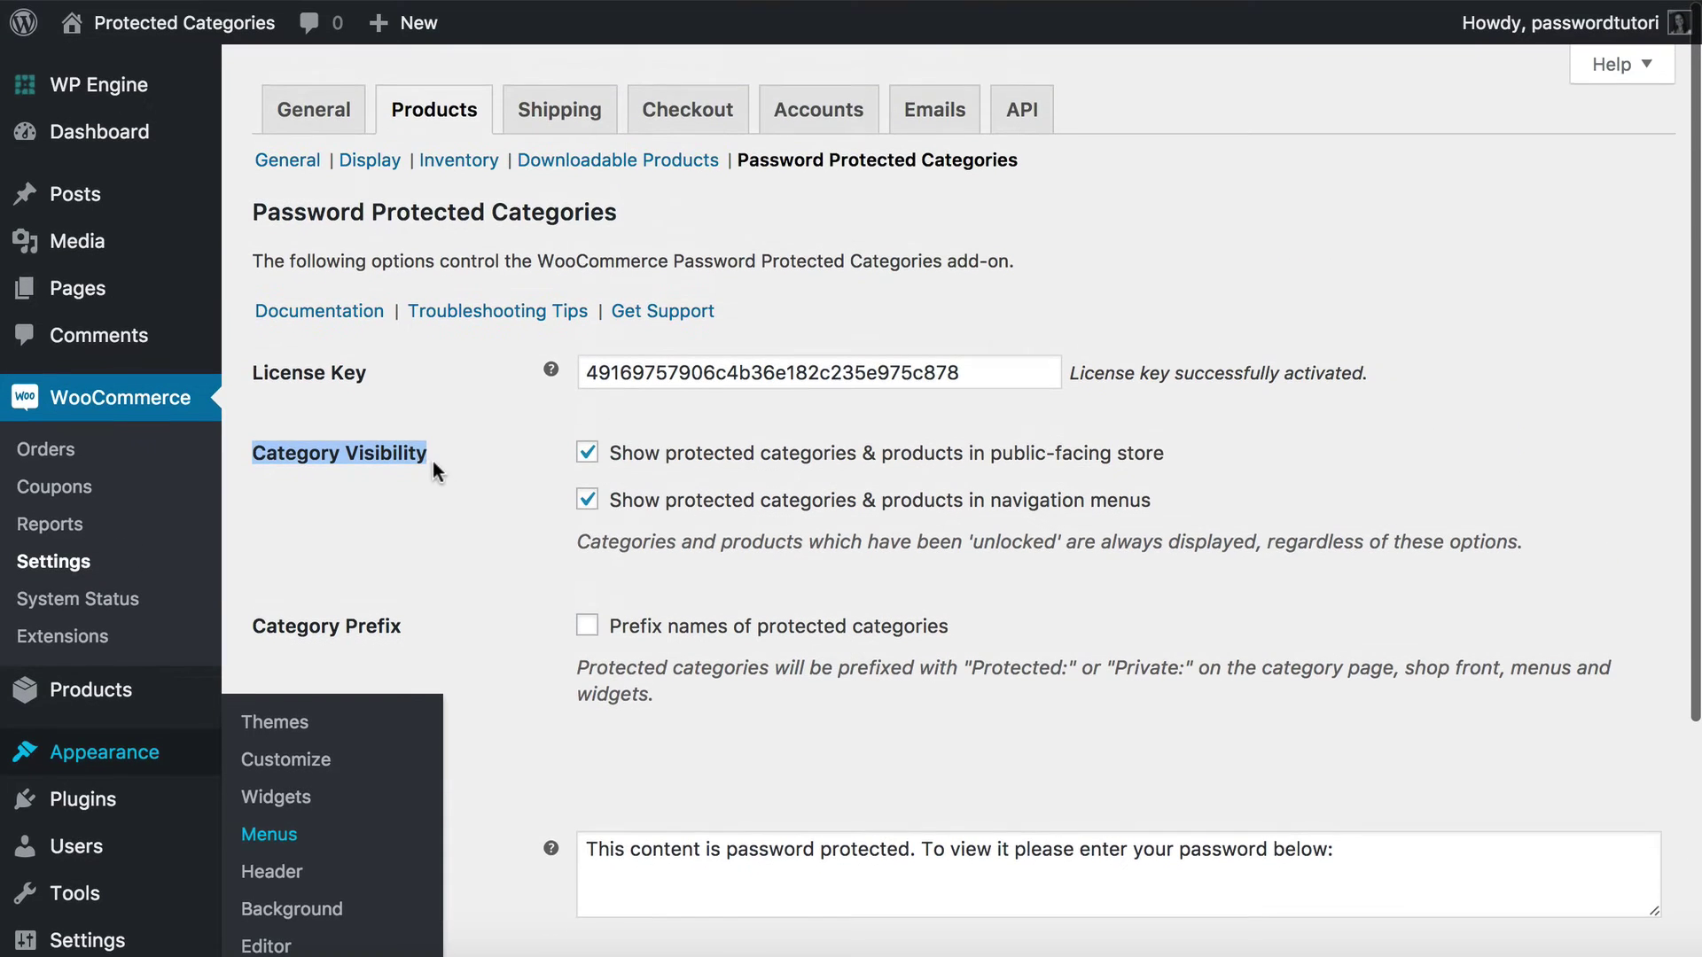
Untick showing protected categories in the public store and in navigation menus, then save.
{"action": "left_click", "coordinate": [432, 461]}
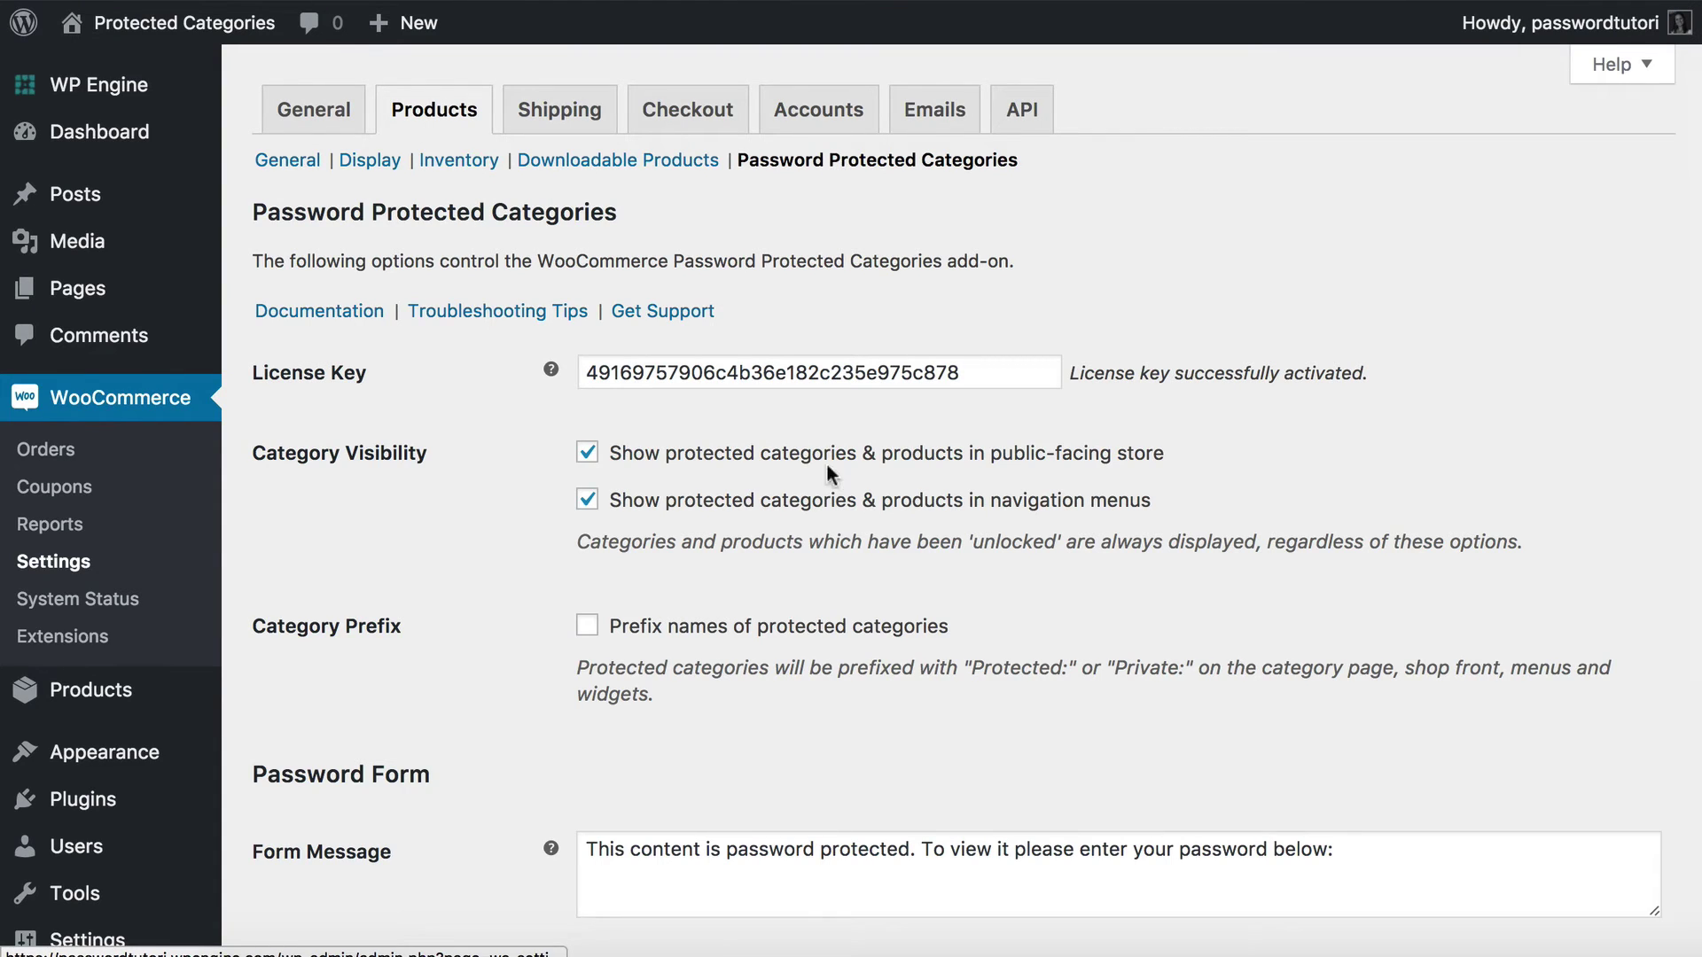
{"action": "left_click", "coordinate": [585, 456]}
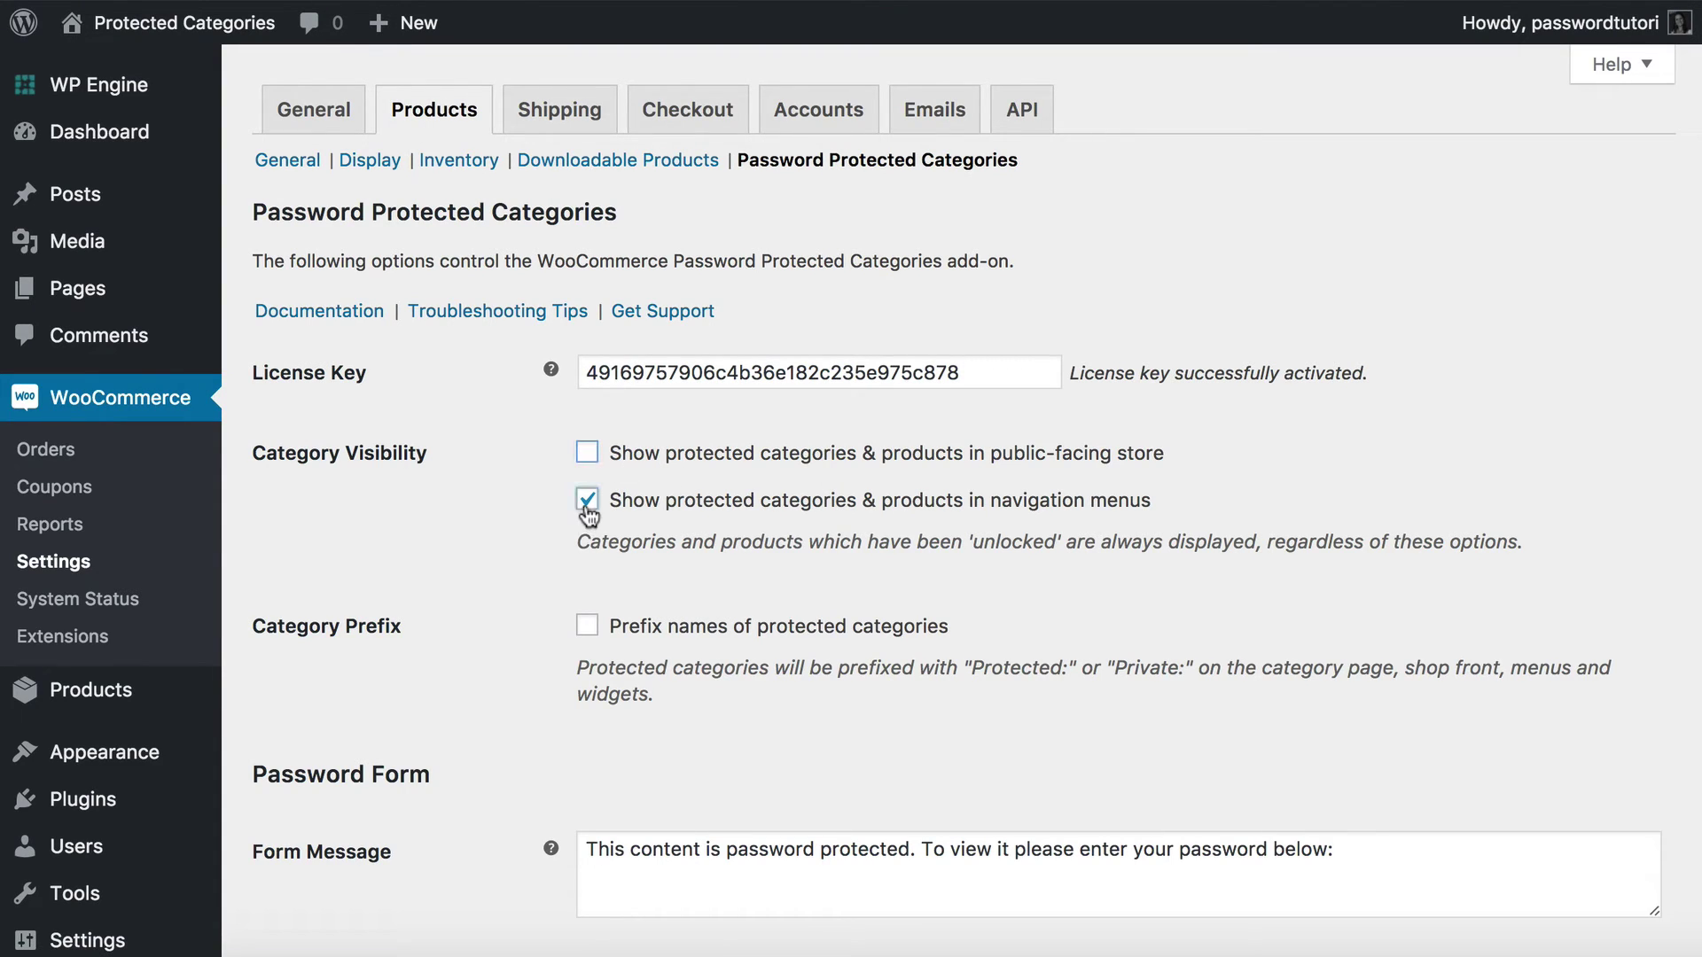
{"action": "left_click", "coordinate": [586, 499]}
{"action": "scroll", "coordinate": [648, 542], "scroll_direction": "down", "scroll_amount": 4}
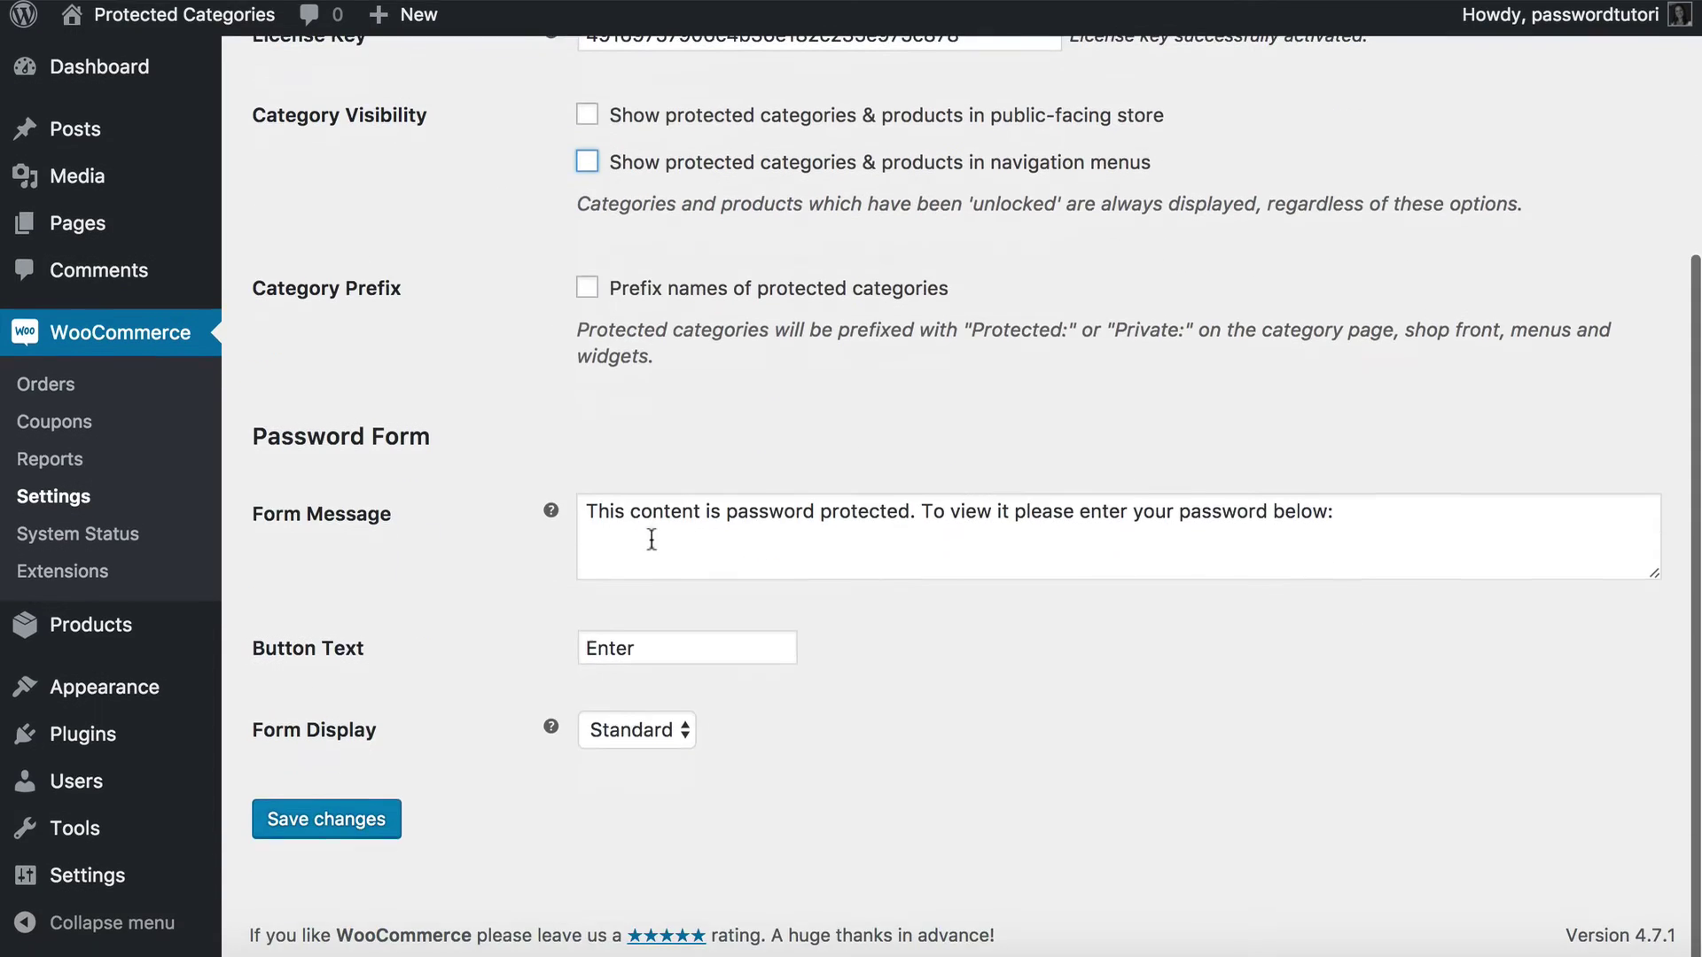
{"action": "left_click", "coordinate": [326, 827]}
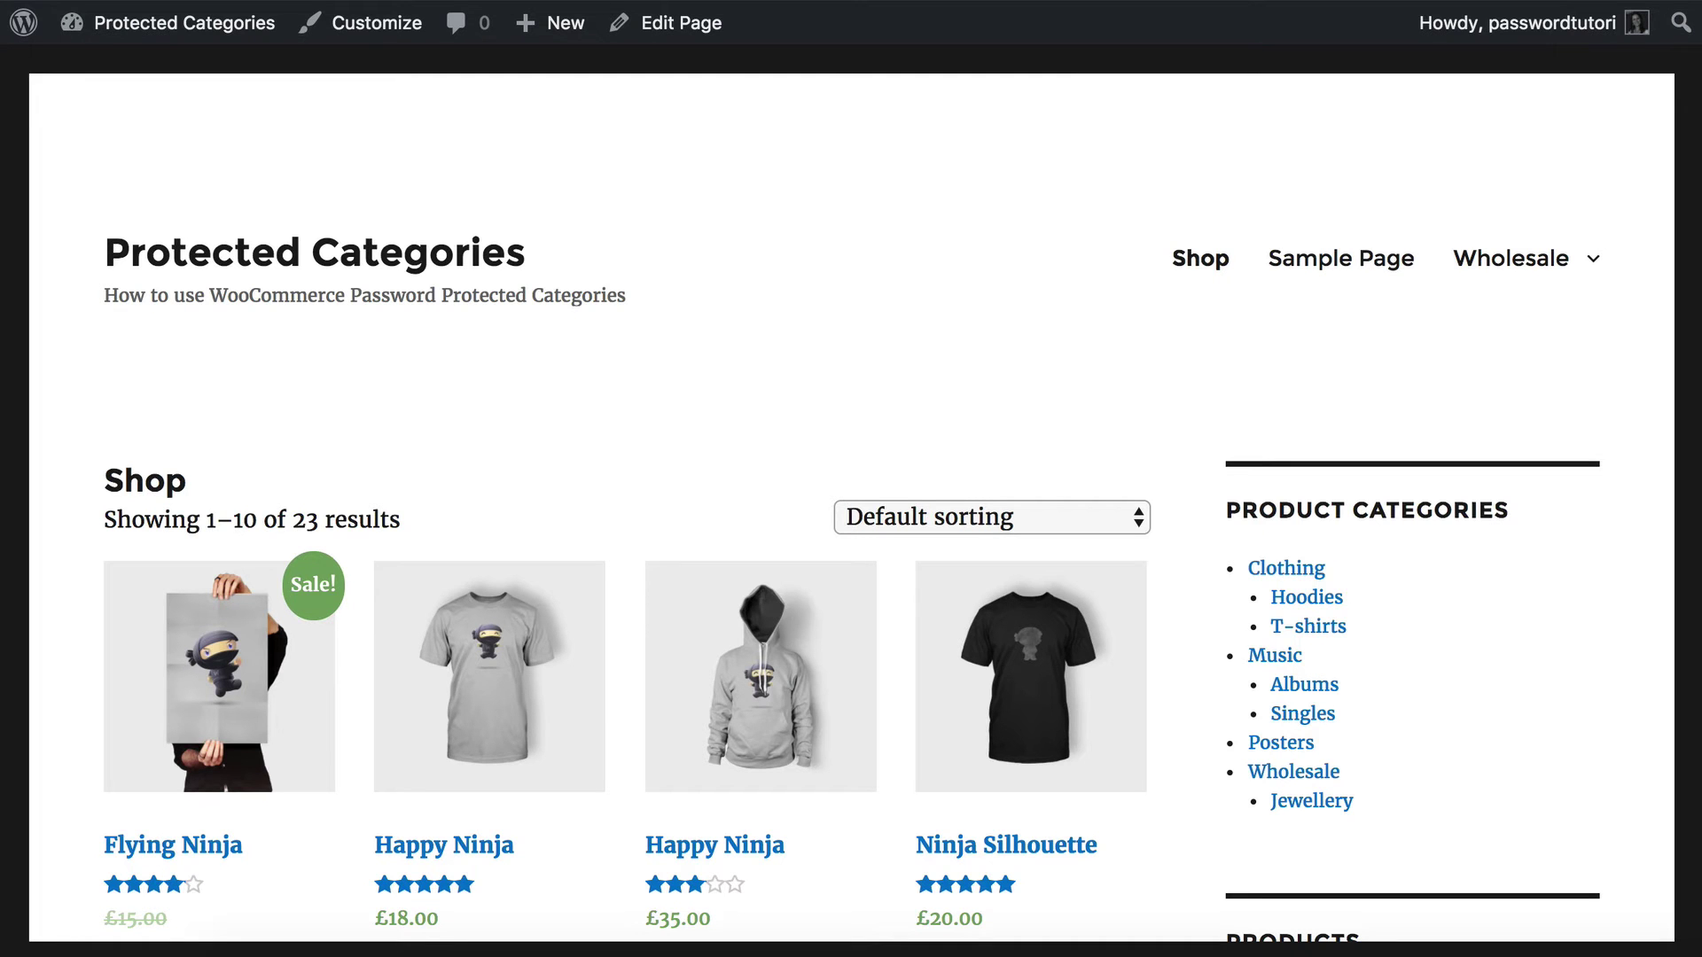
Reload the shop and confirm Wholesale is hidden with 20 results shown.
{"action": "left_click", "coordinate": [1216, 270]}
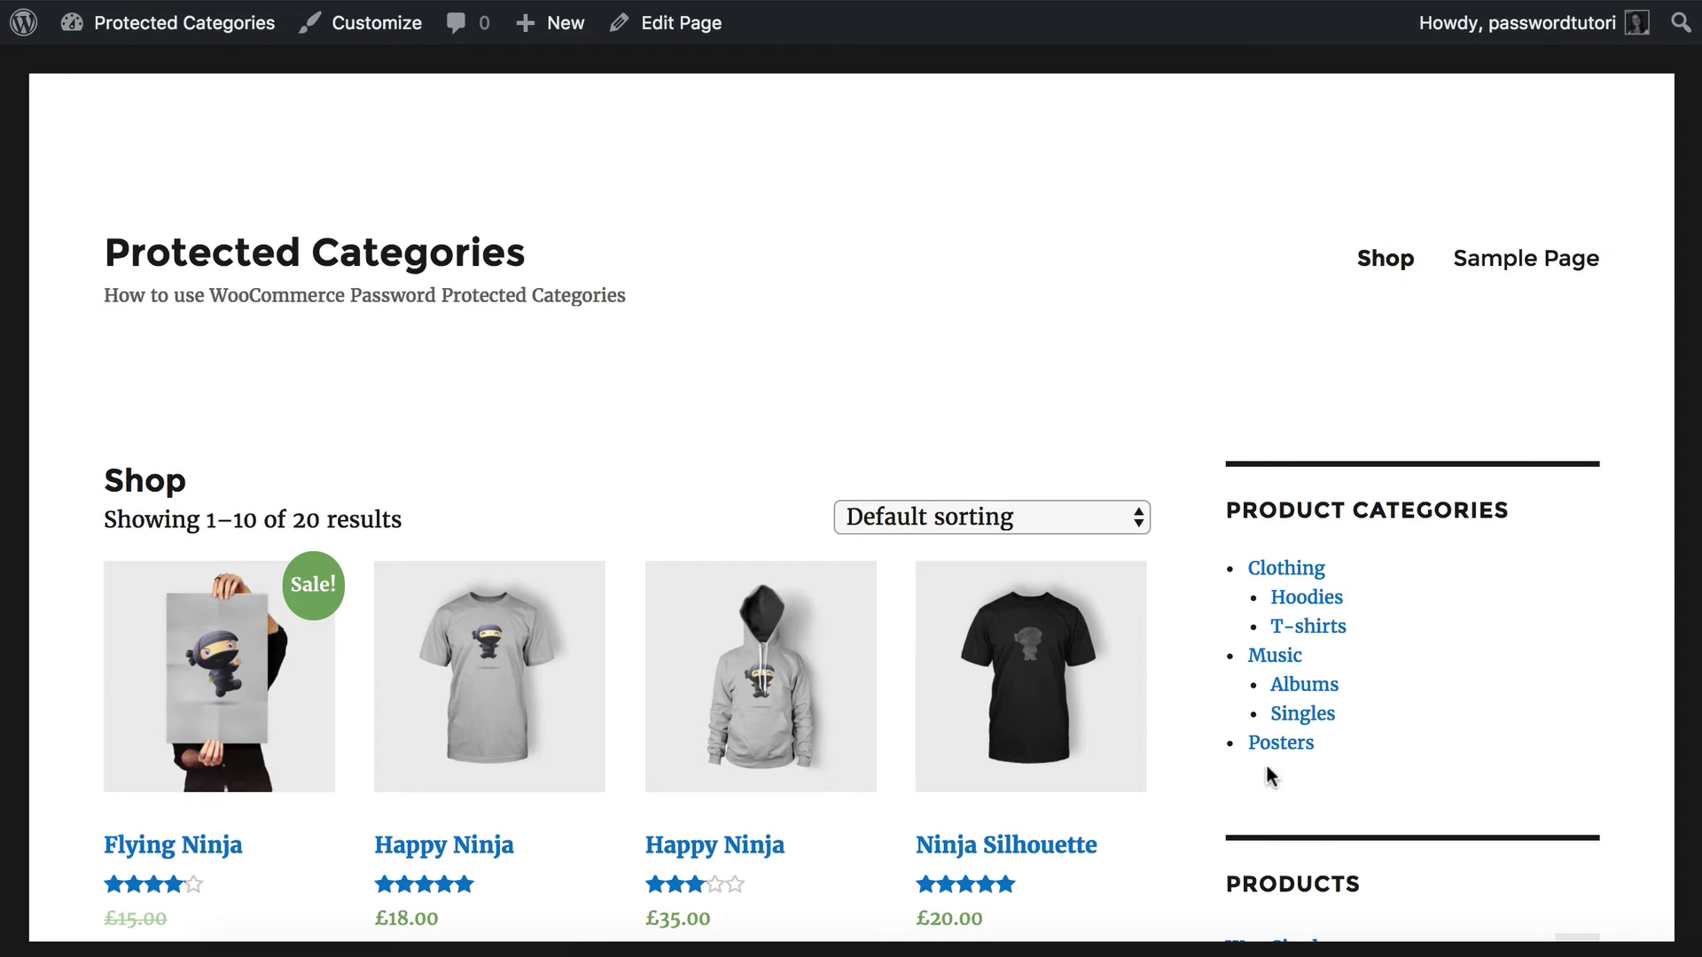
{"action": "scroll", "coordinate": [1401, 760], "scroll_direction": "down", "scroll_amount": 6}
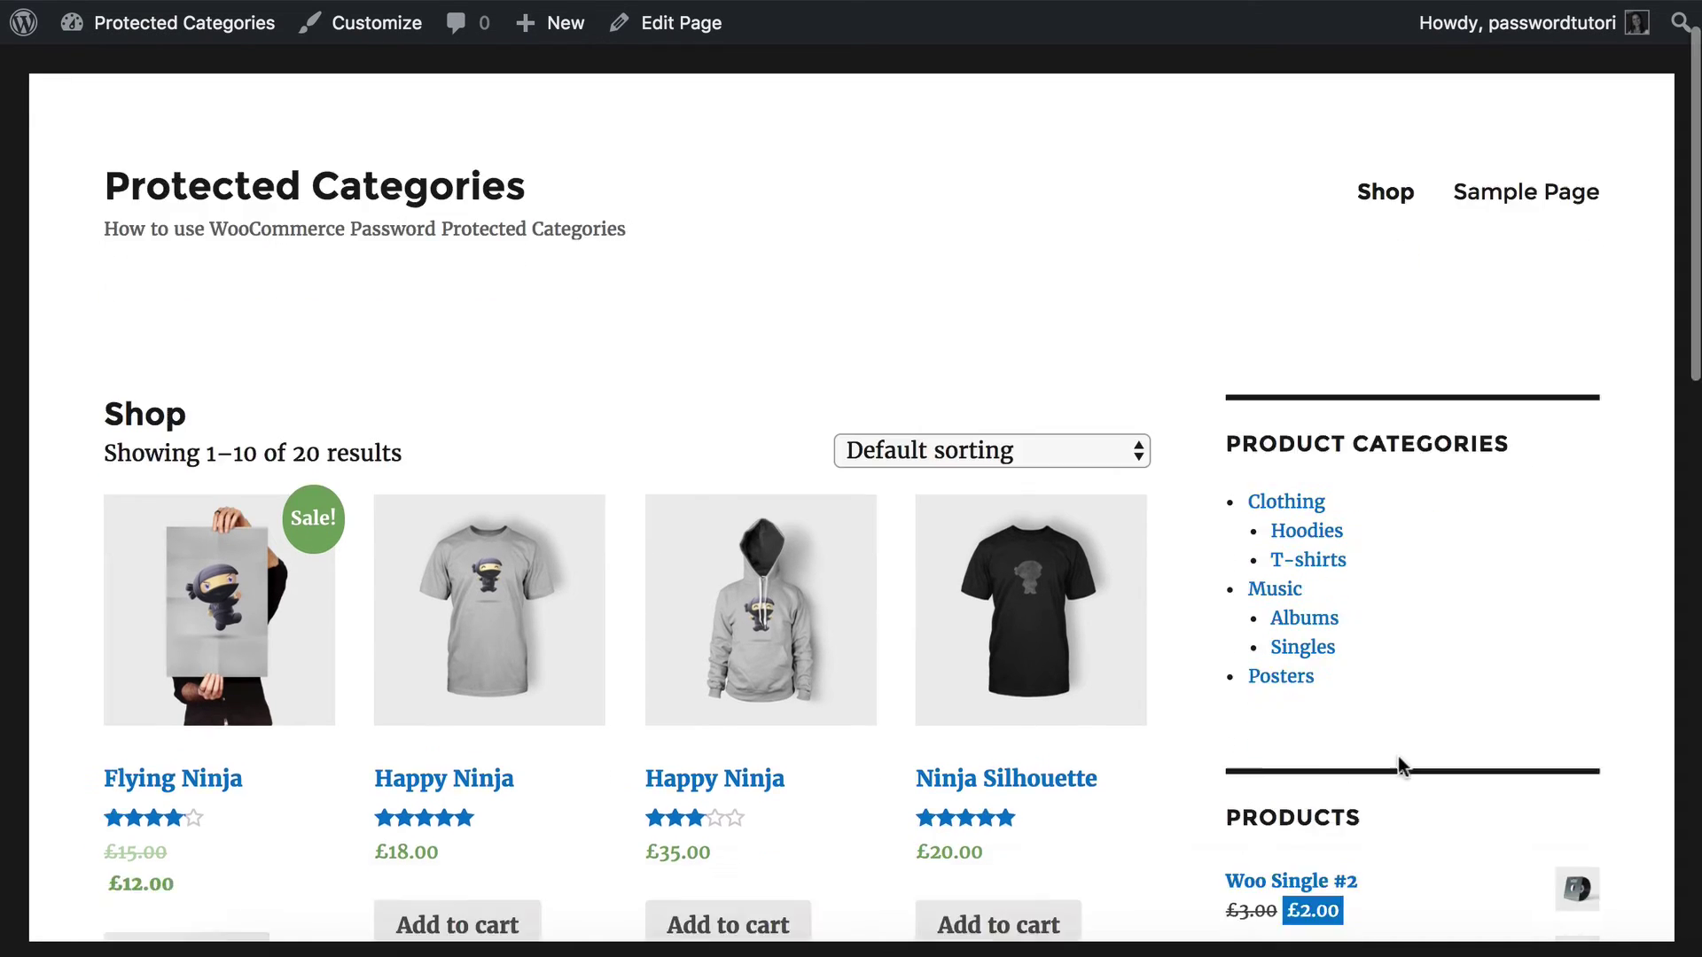
{"action": "scroll", "coordinate": [1399, 759], "scroll_direction": "up", "scroll_amount": 1}
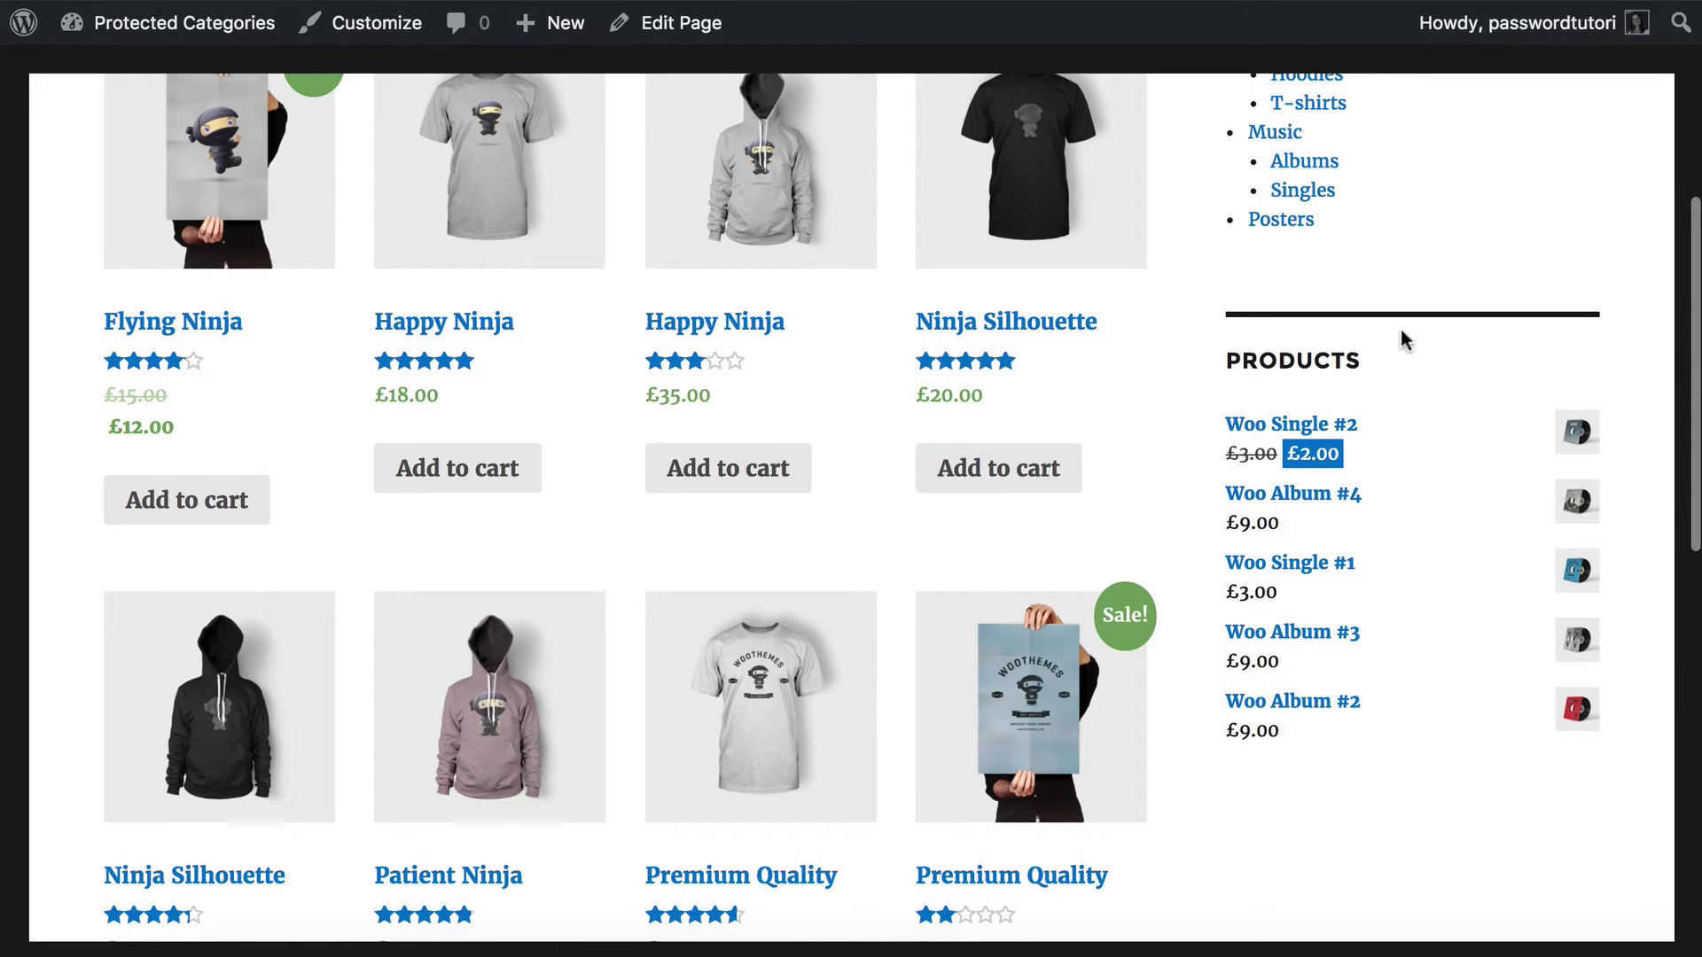
{"action": "scroll", "coordinate": [1116, 567], "scroll_direction": "up", "scroll_amount": 6}
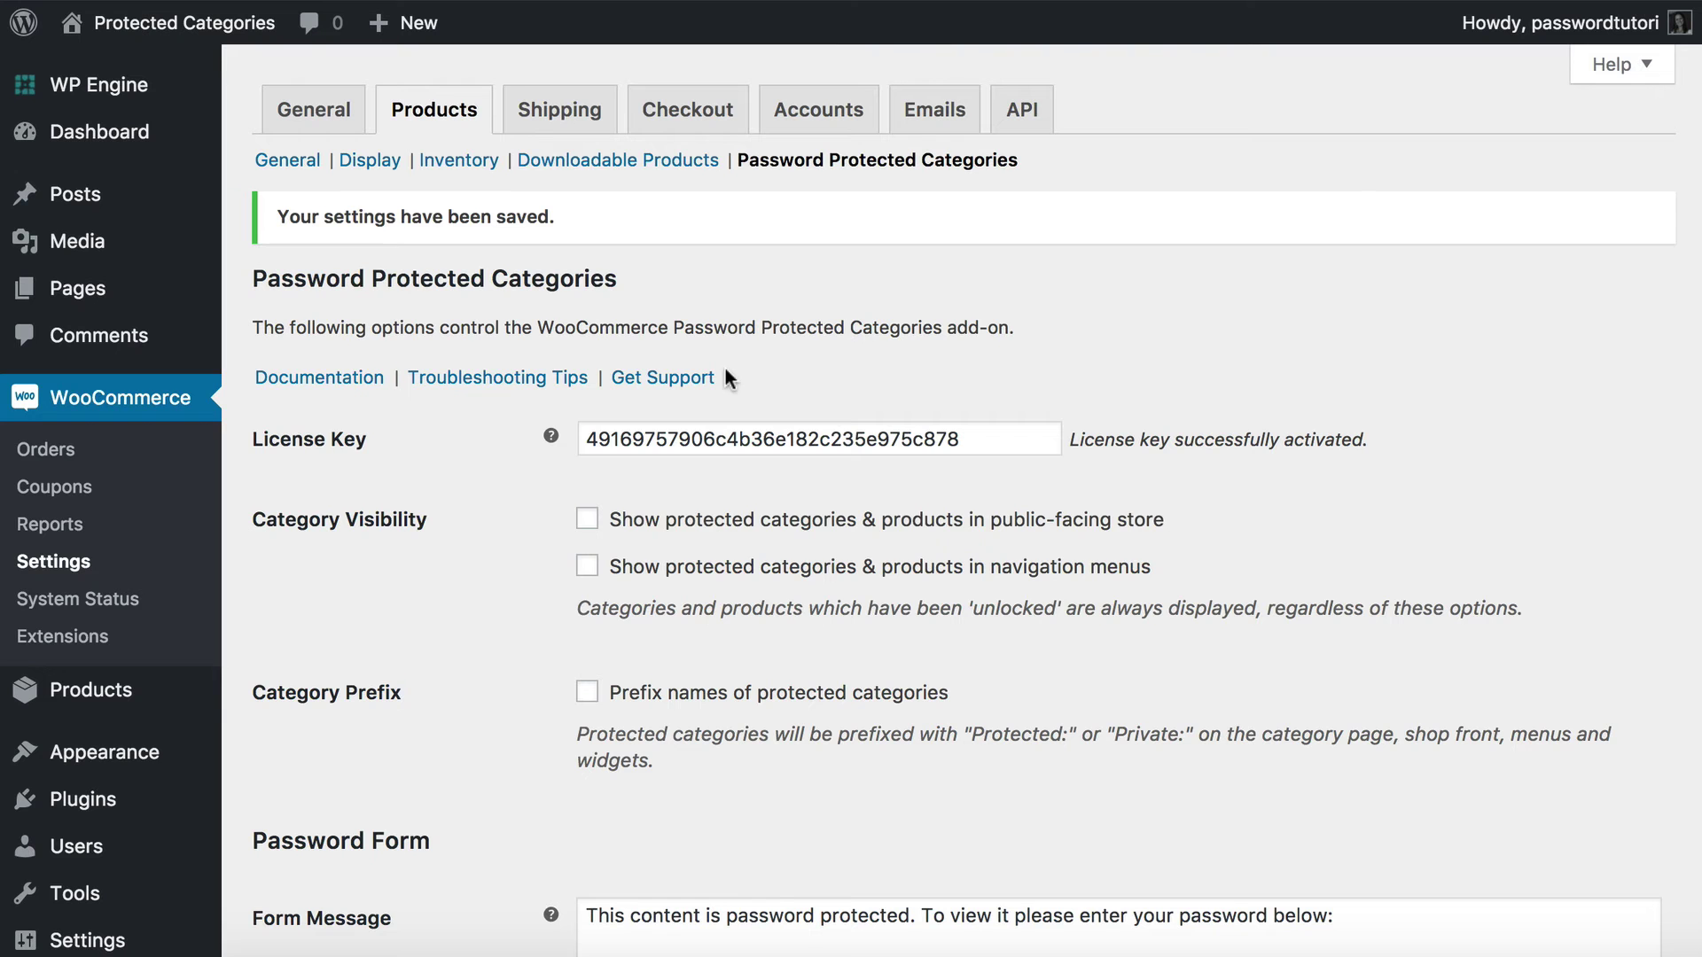
Open the Menus editor in a new tab and expand the Custom Links panel.
{"action": "mouse_move", "coordinate": [125, 758]}
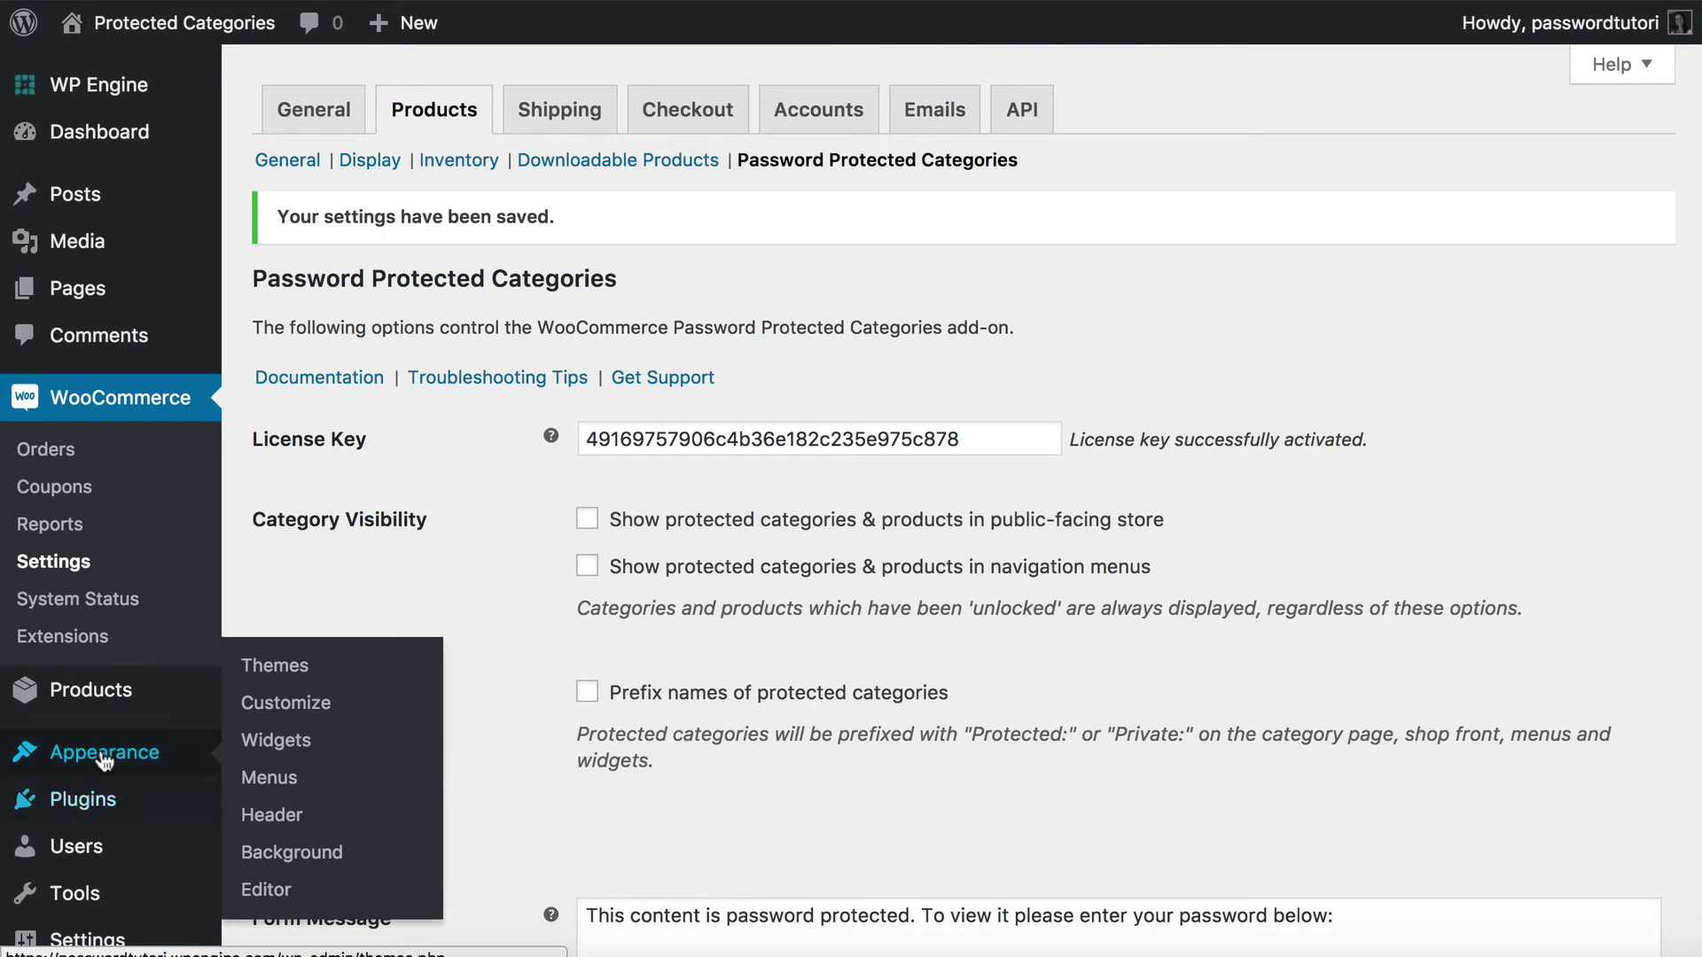
{"action": "right_click", "coordinate": [271, 778]}
{"action": "left_click", "coordinate": [349, 650]}
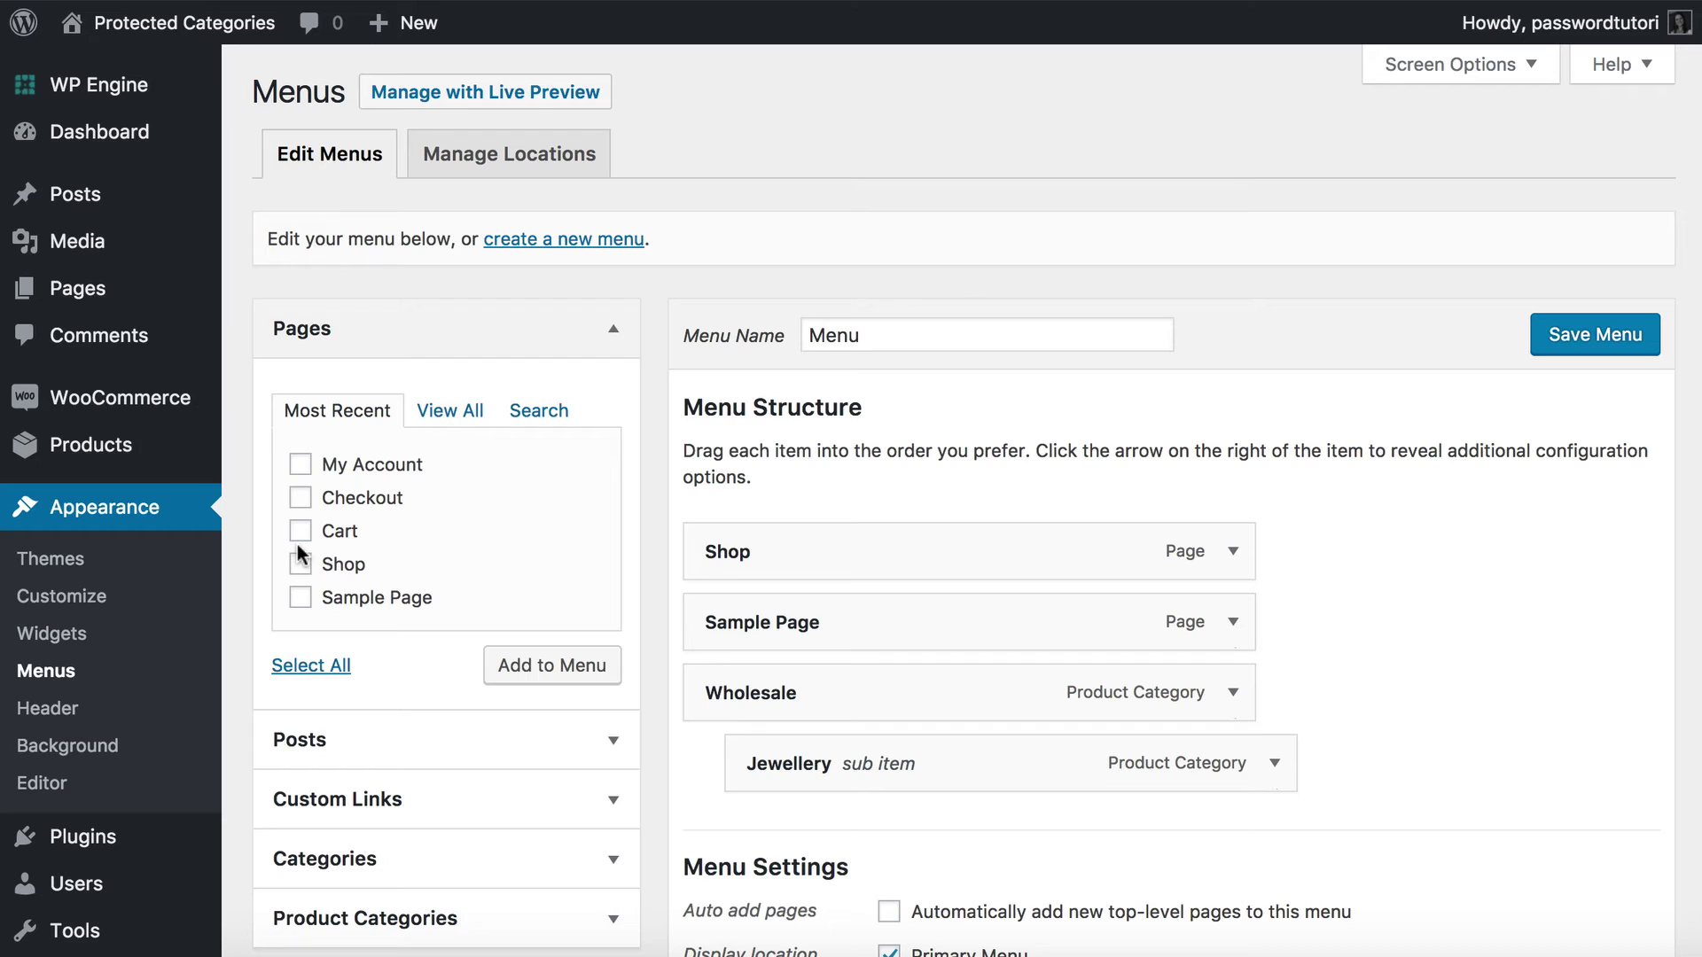
{"action": "left_click", "coordinate": [321, 806]}
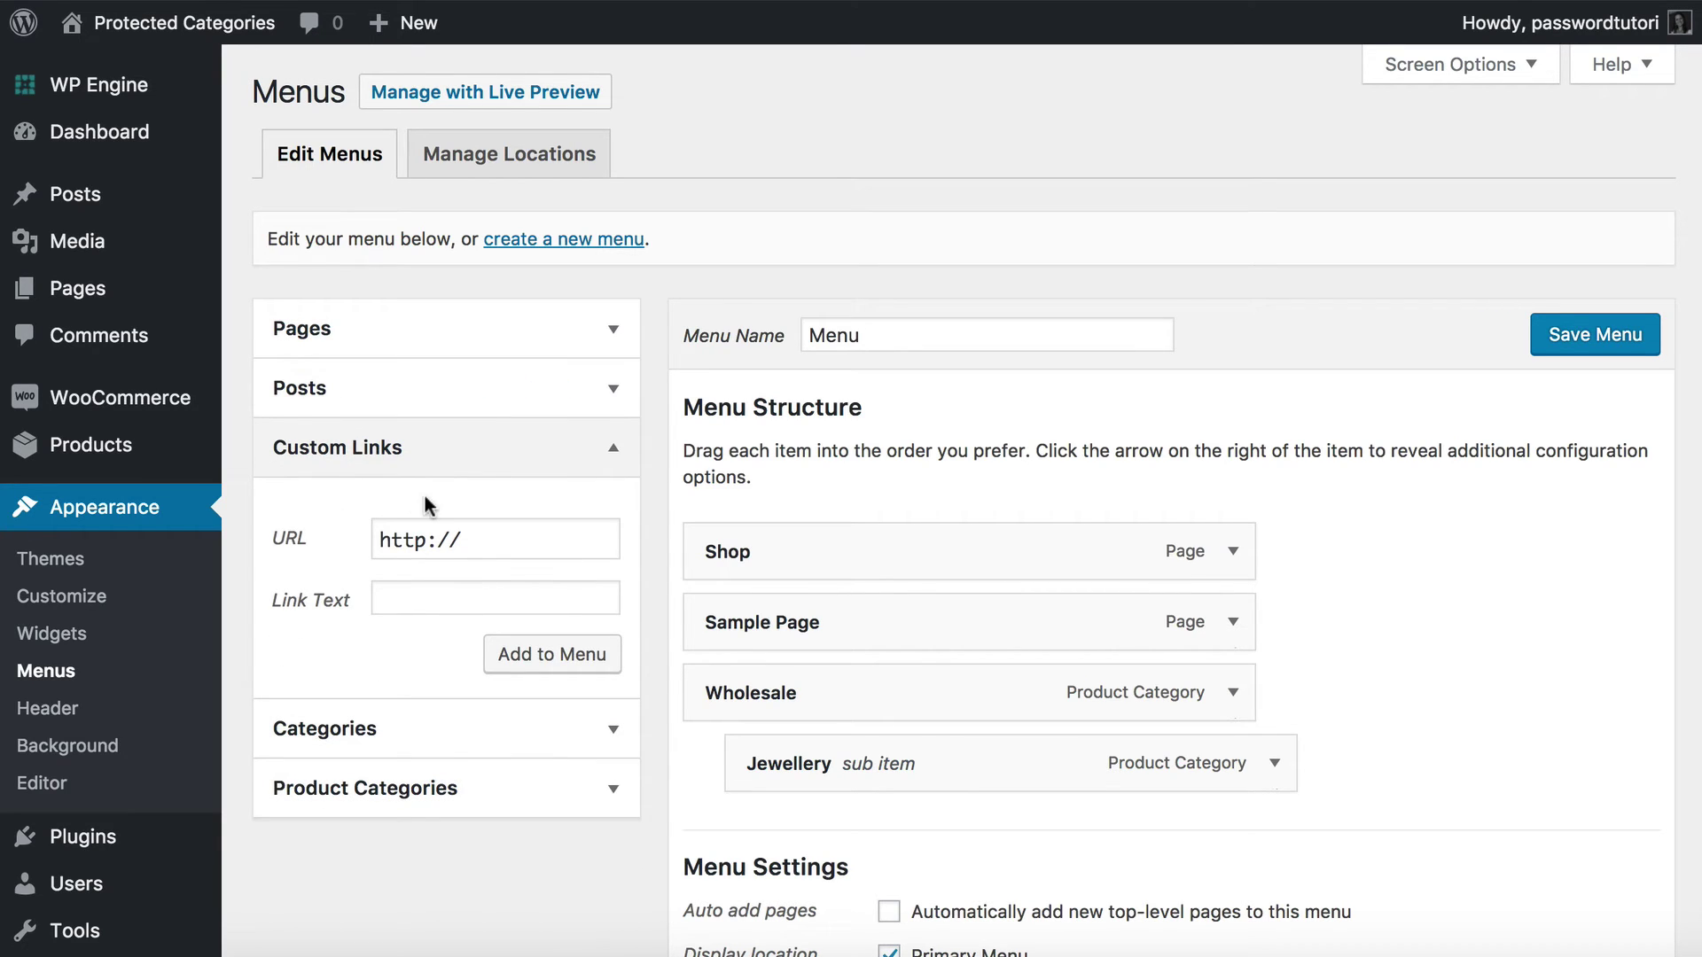
{"action": "mouse_move", "coordinate": [78, 468]}
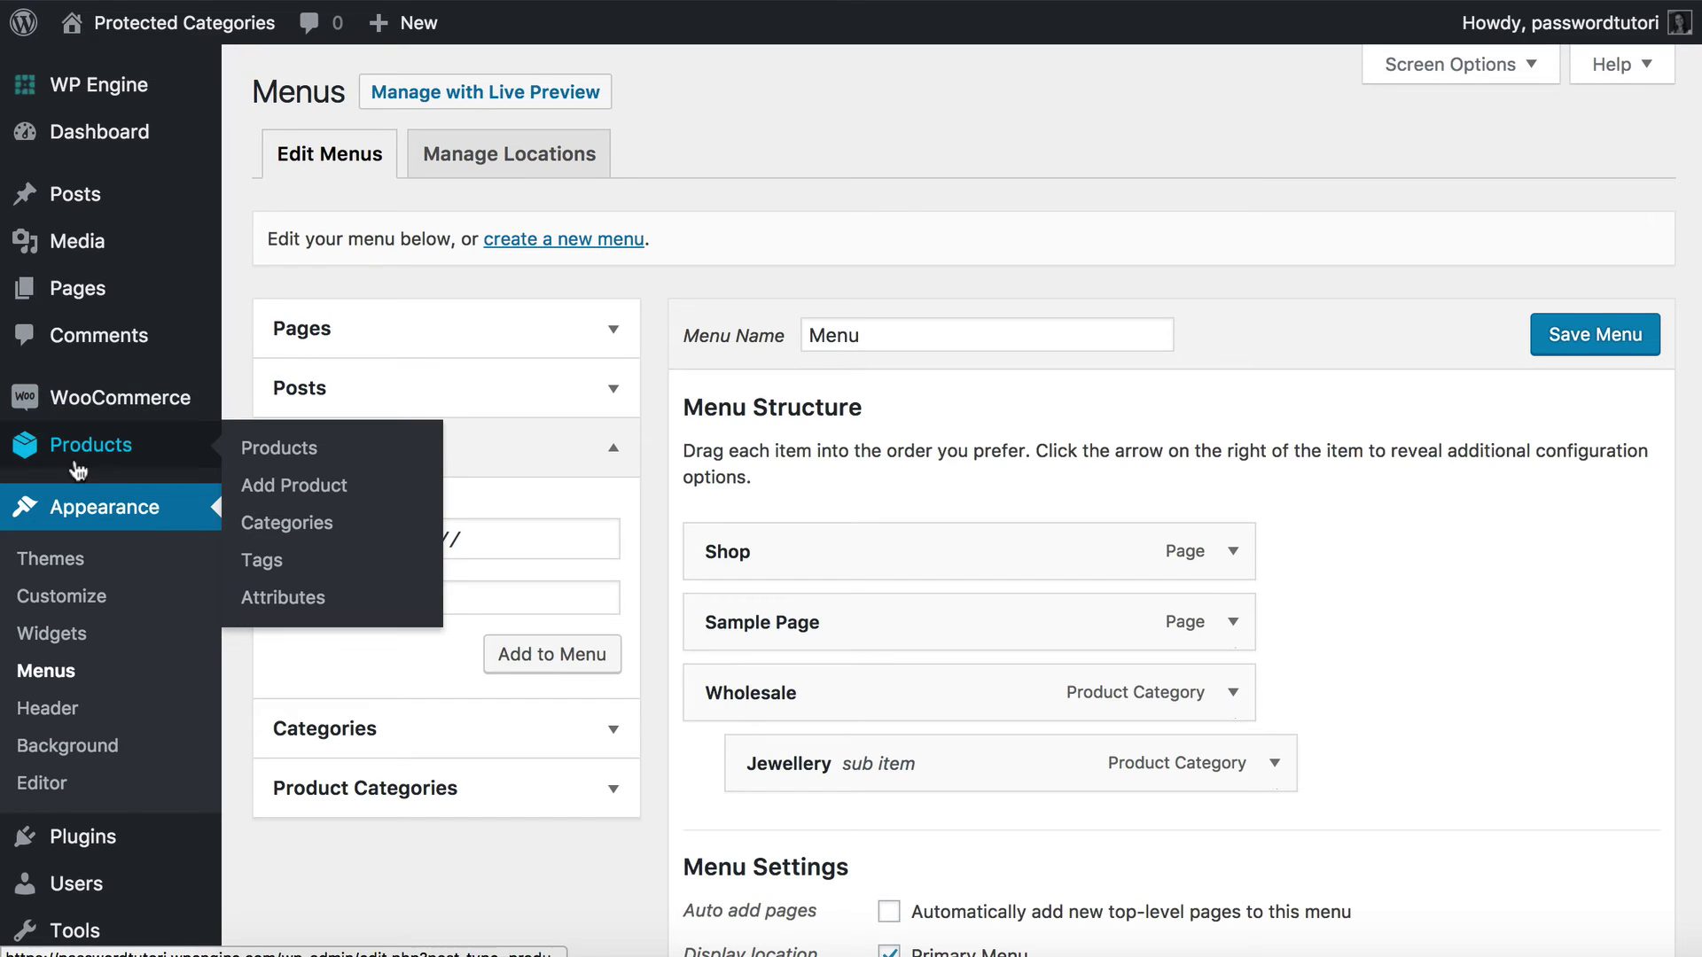
{"action": "right_click", "coordinate": [299, 532]}
Open Products > Categories in a new tab and copy Wholesale's View link address.
{"action": "left_click", "coordinate": [306, 535]}
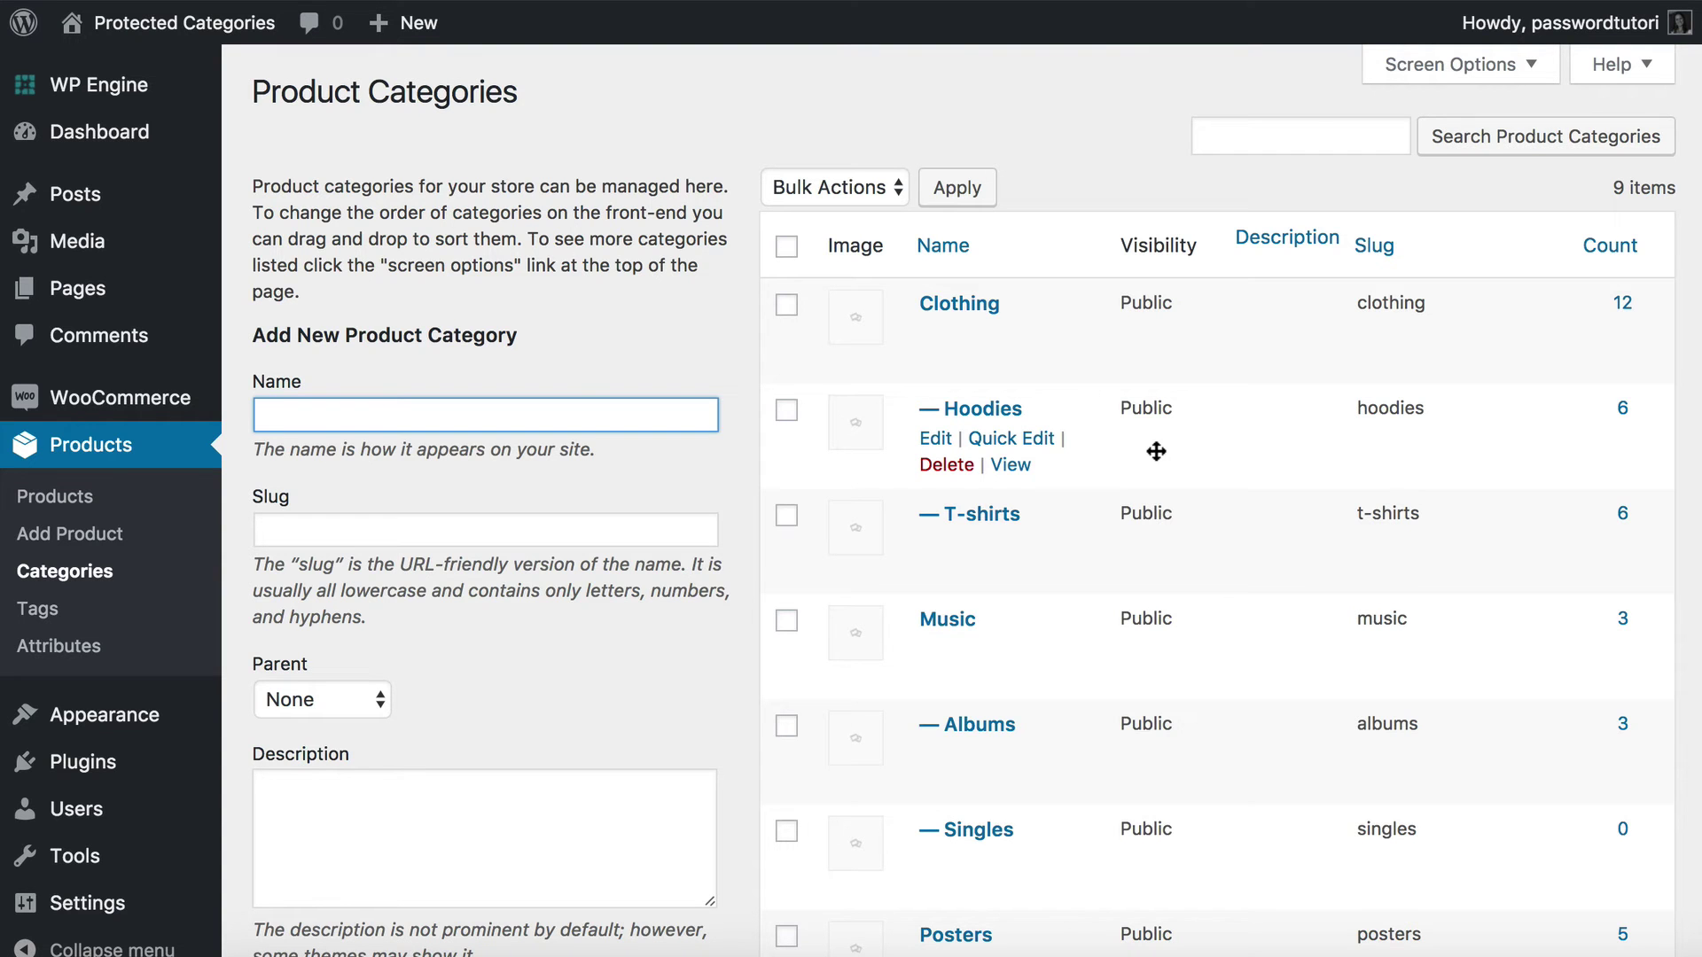
{"action": "scroll", "coordinate": [1090, 464], "scroll_direction": "down", "scroll_amount": 10}
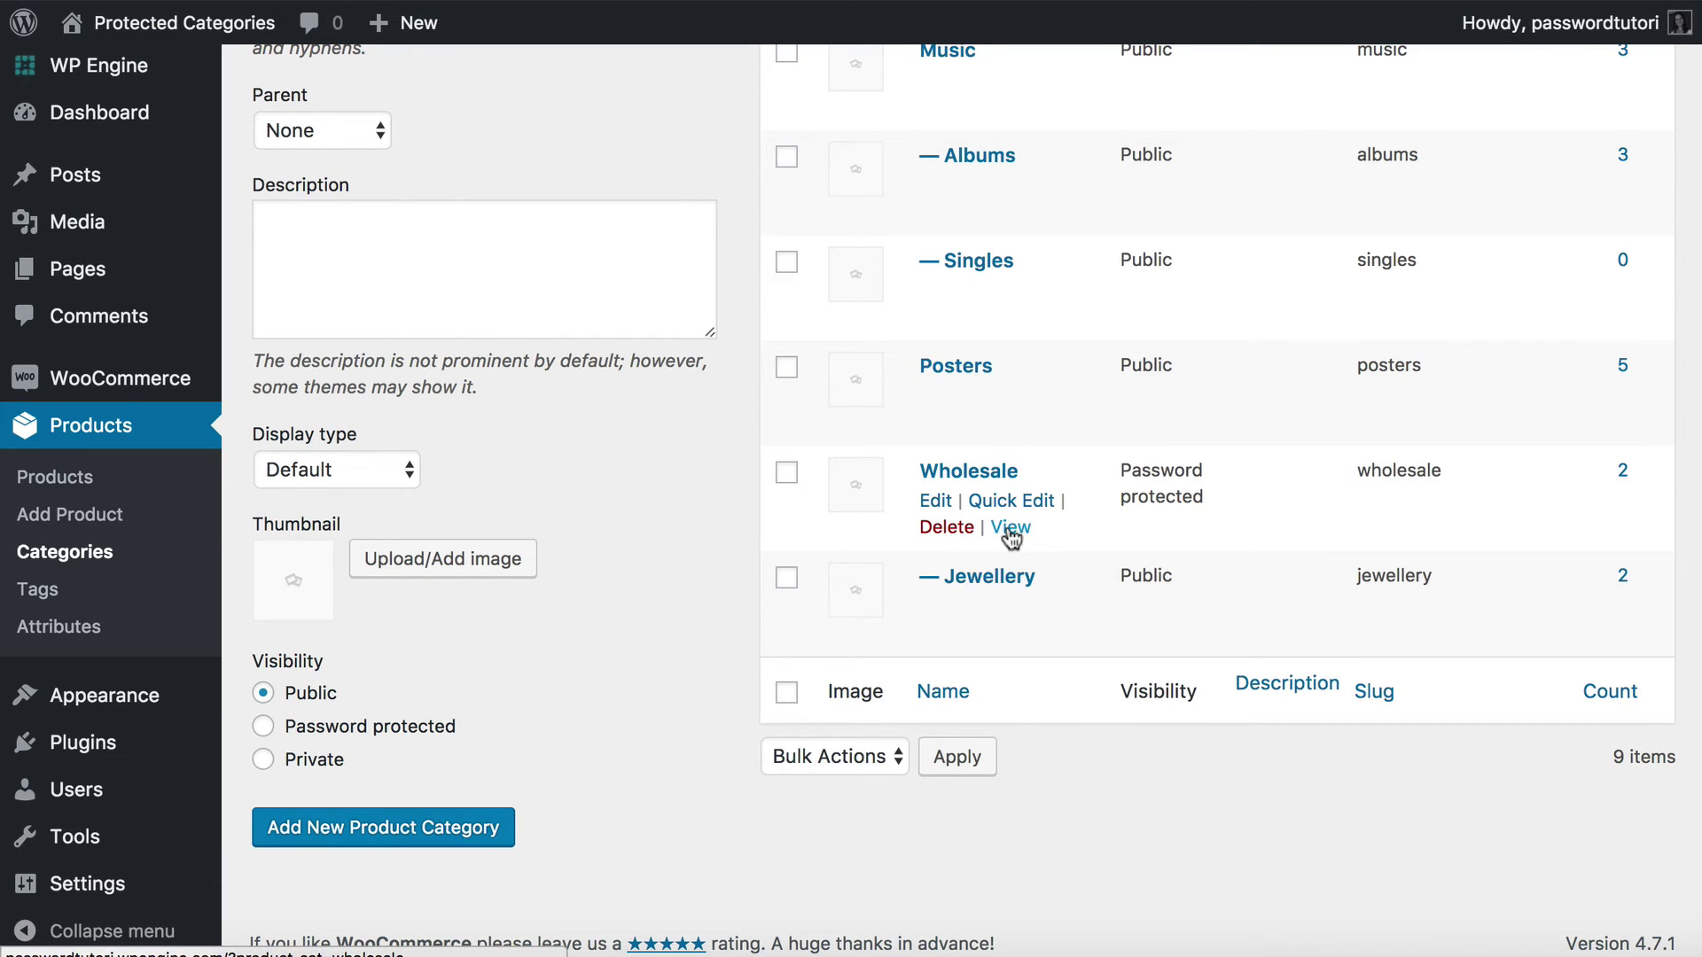
{"action": "right_click", "coordinate": [1008, 530]}
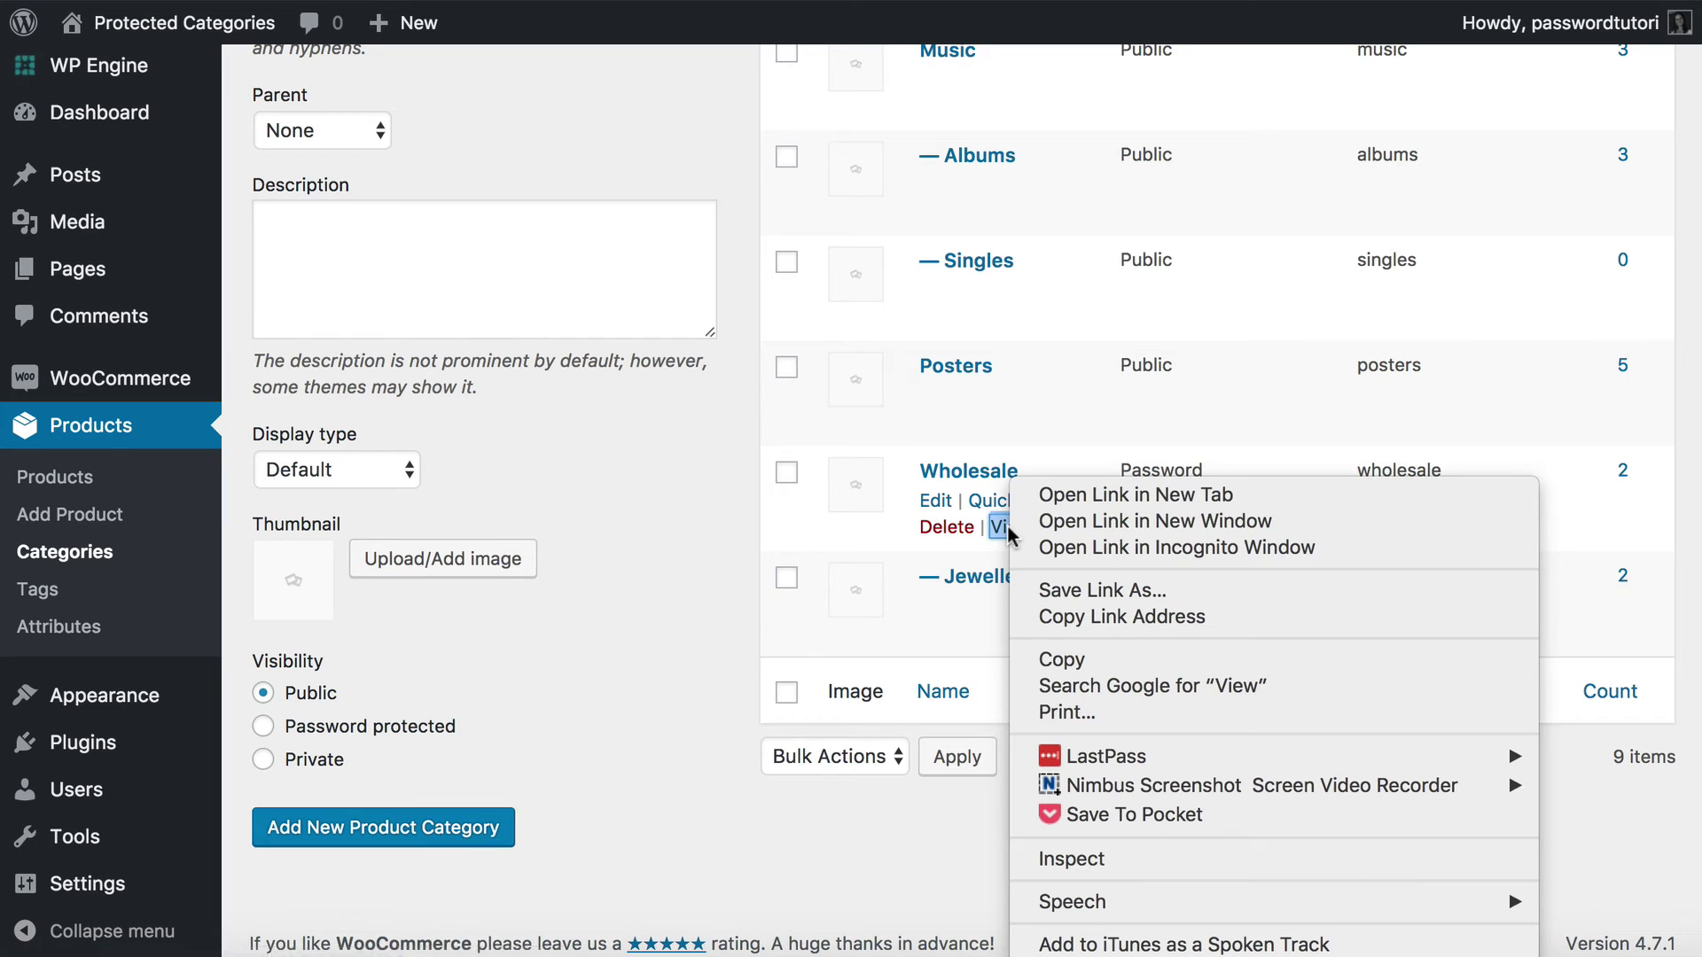
{"action": "left_click", "coordinate": [1070, 616]}
{"action": "scroll", "coordinate": [746, 507], "scroll_direction": "up", "scroll_amount": 10}
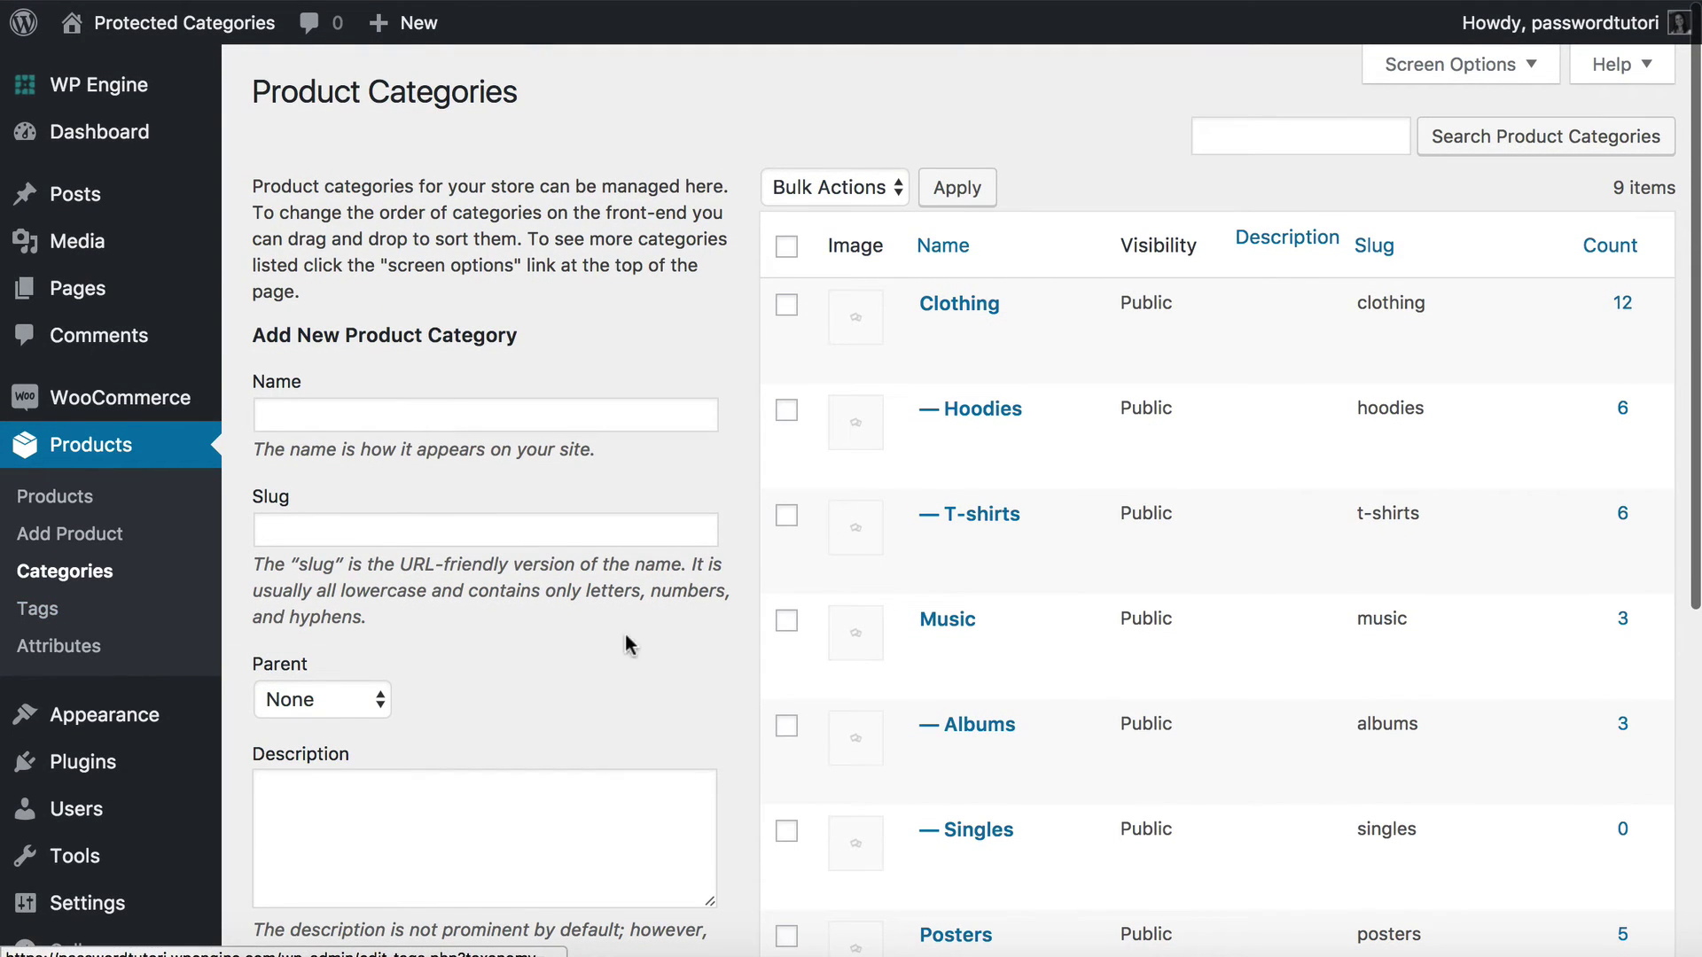
{"action": "scroll", "coordinate": [625, 643], "scroll_direction": "down", "scroll_amount": 6}
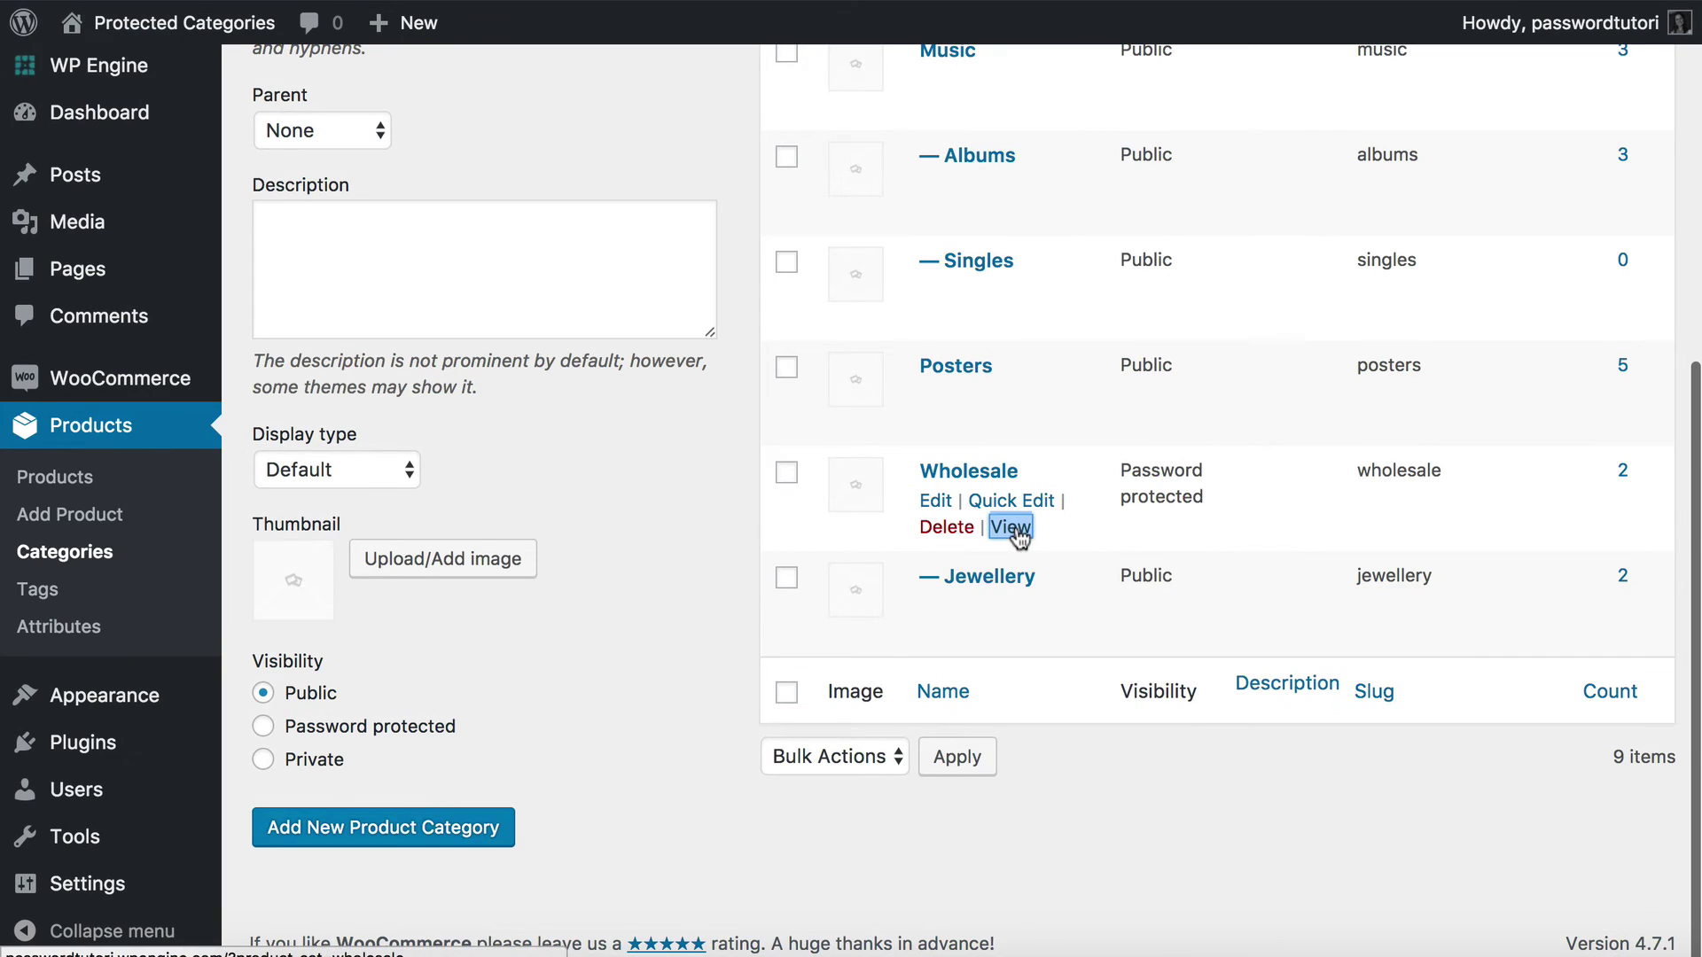
{"action": "right_click", "coordinate": [1017, 532]}
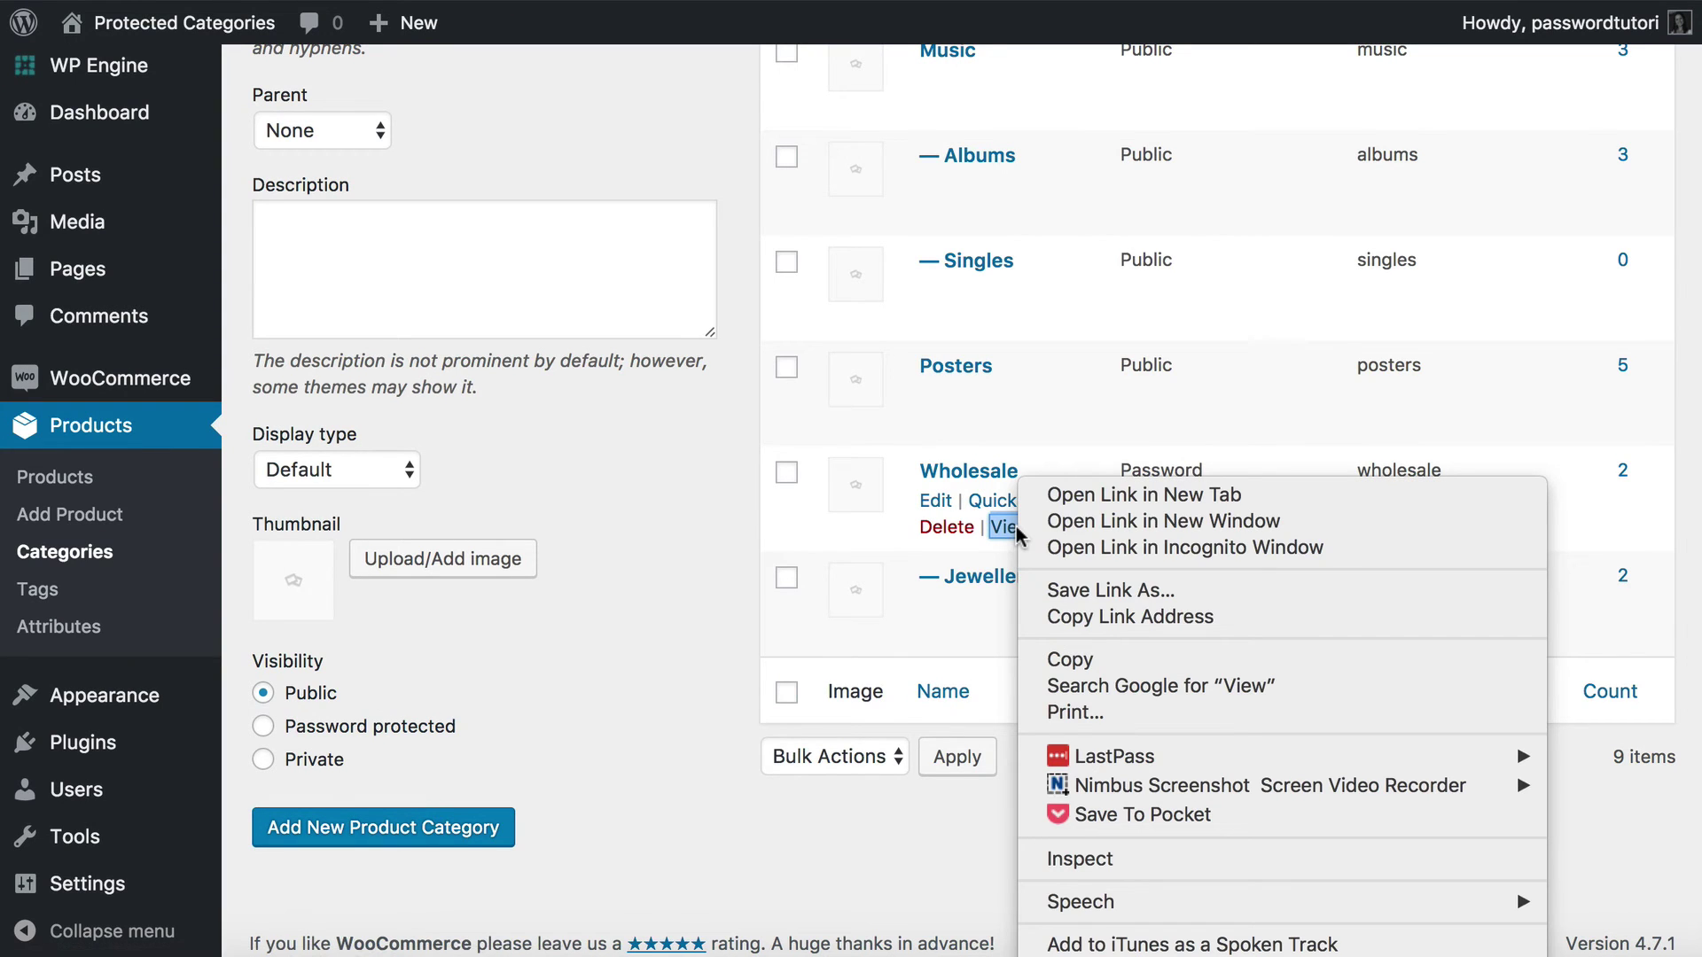
{"action": "left_click", "coordinate": [1072, 619]}
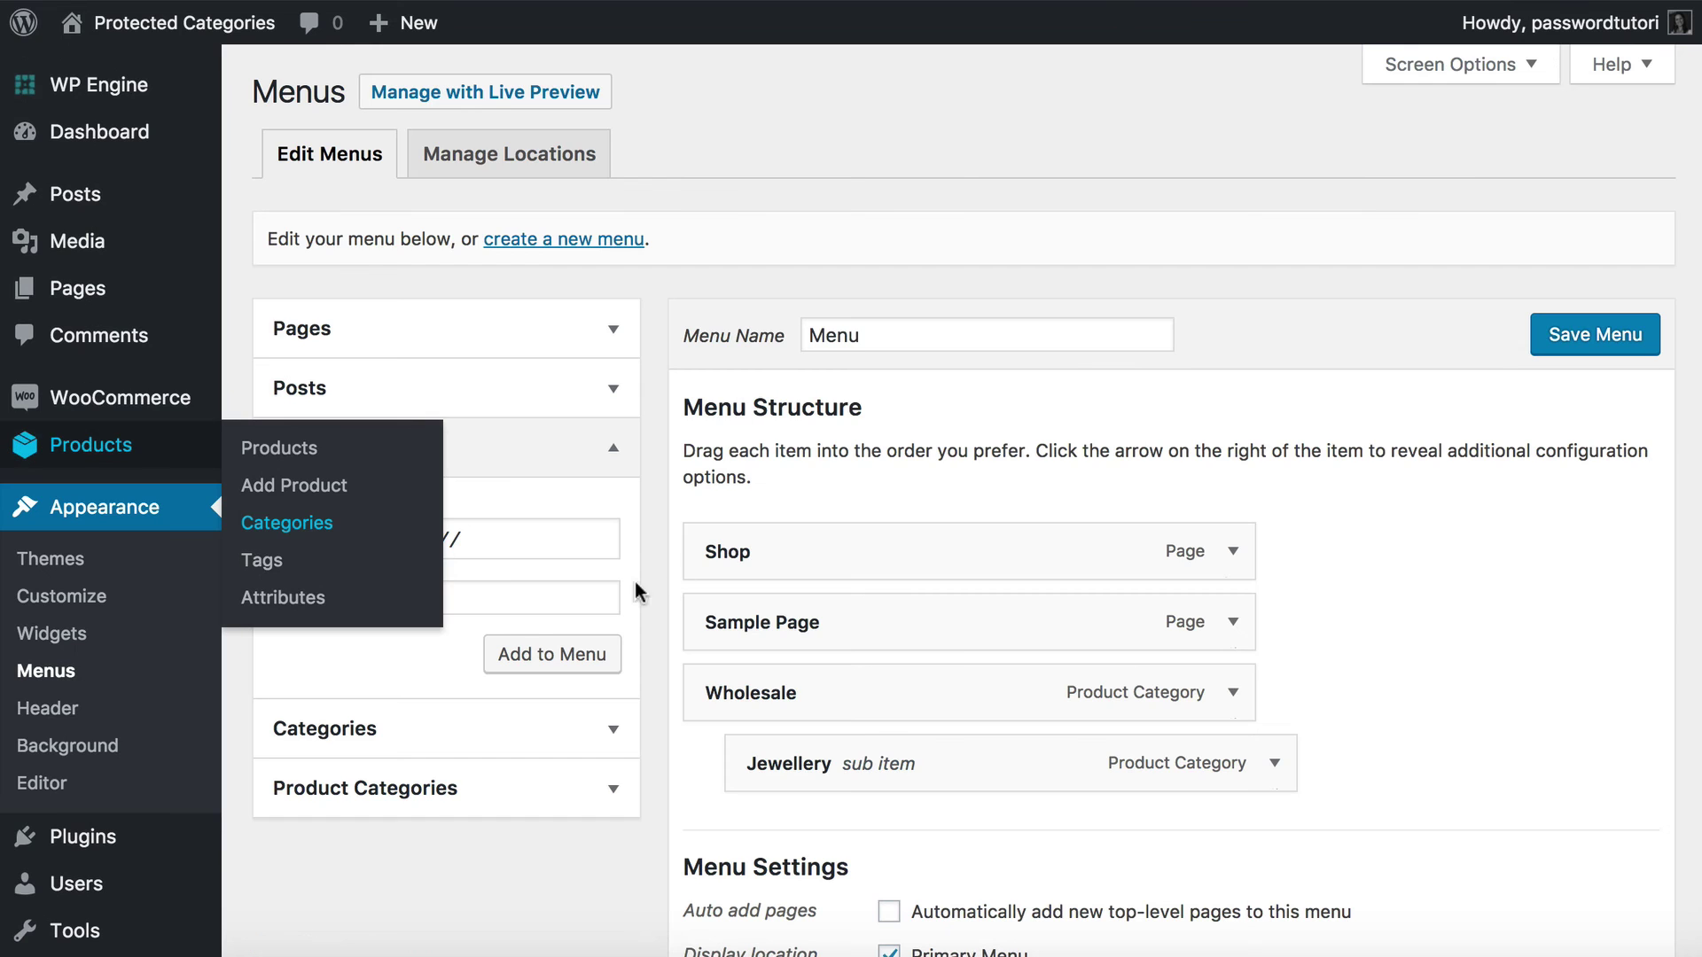
Add a 'Trade Login' custom link using the pasted Wholesale category URL, then save the menu.
{"action": "left_click", "coordinate": [555, 534]}
{"action": "triple_click", "coordinate": [380, 529]}
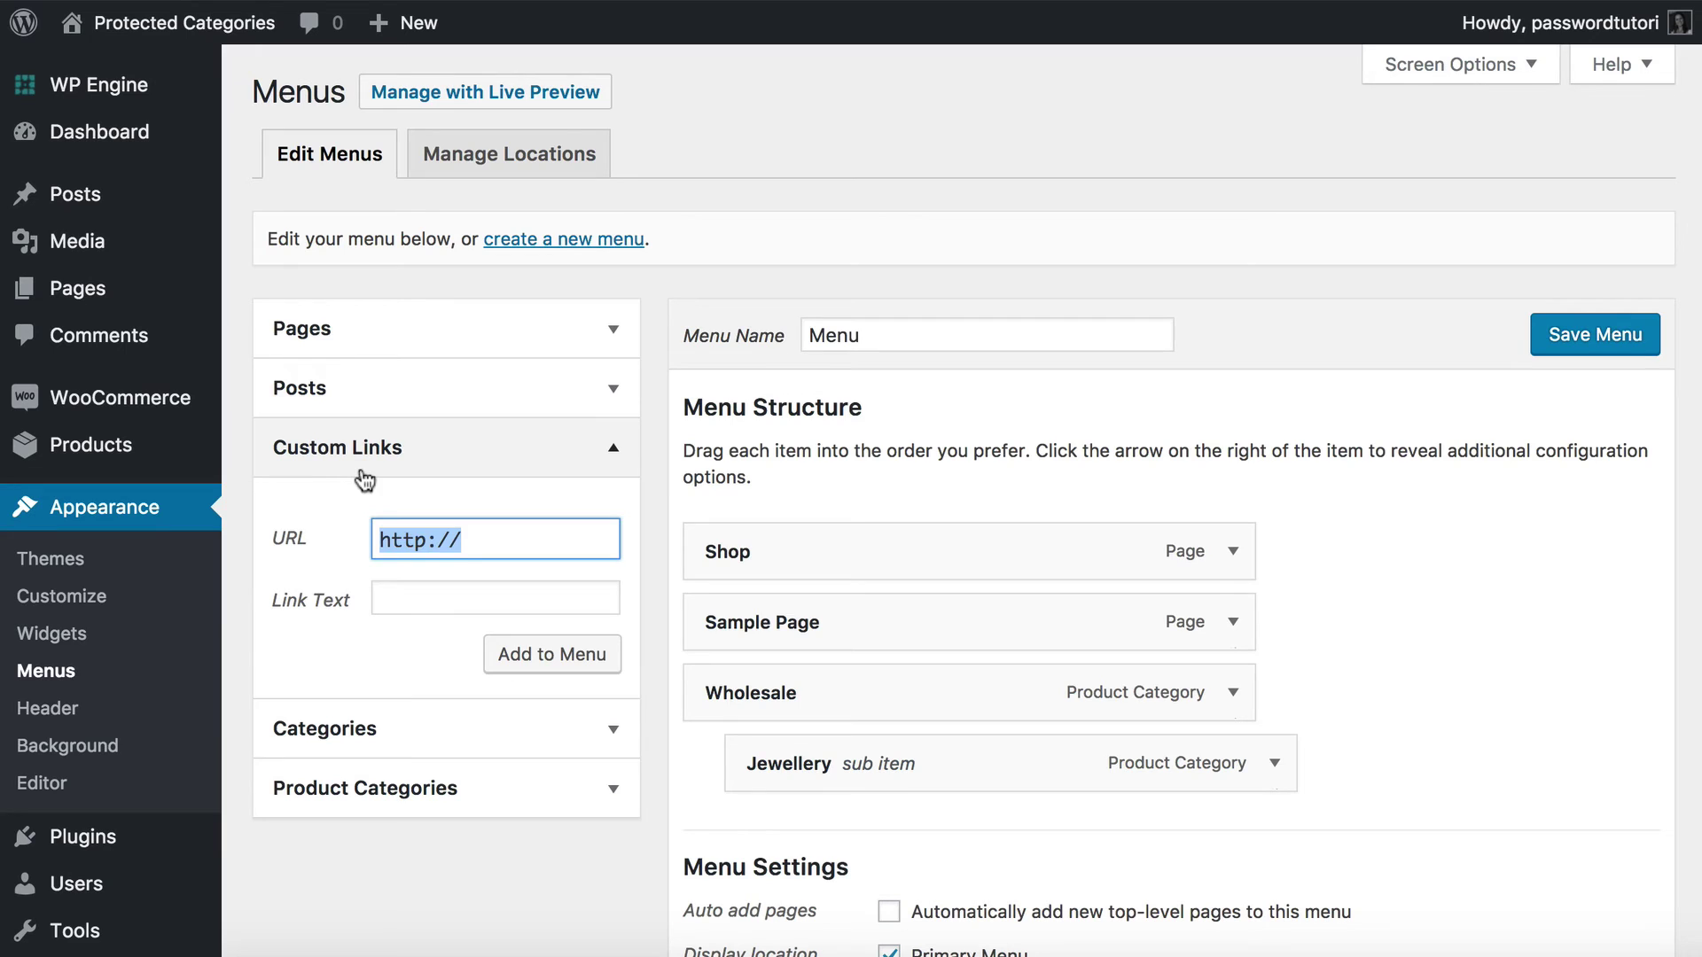
{"action": "key", "text": "ctrl+v"}
{"action": "left_click_drag", "start_coordinate": [608, 543], "coordinate": [334, 536]}
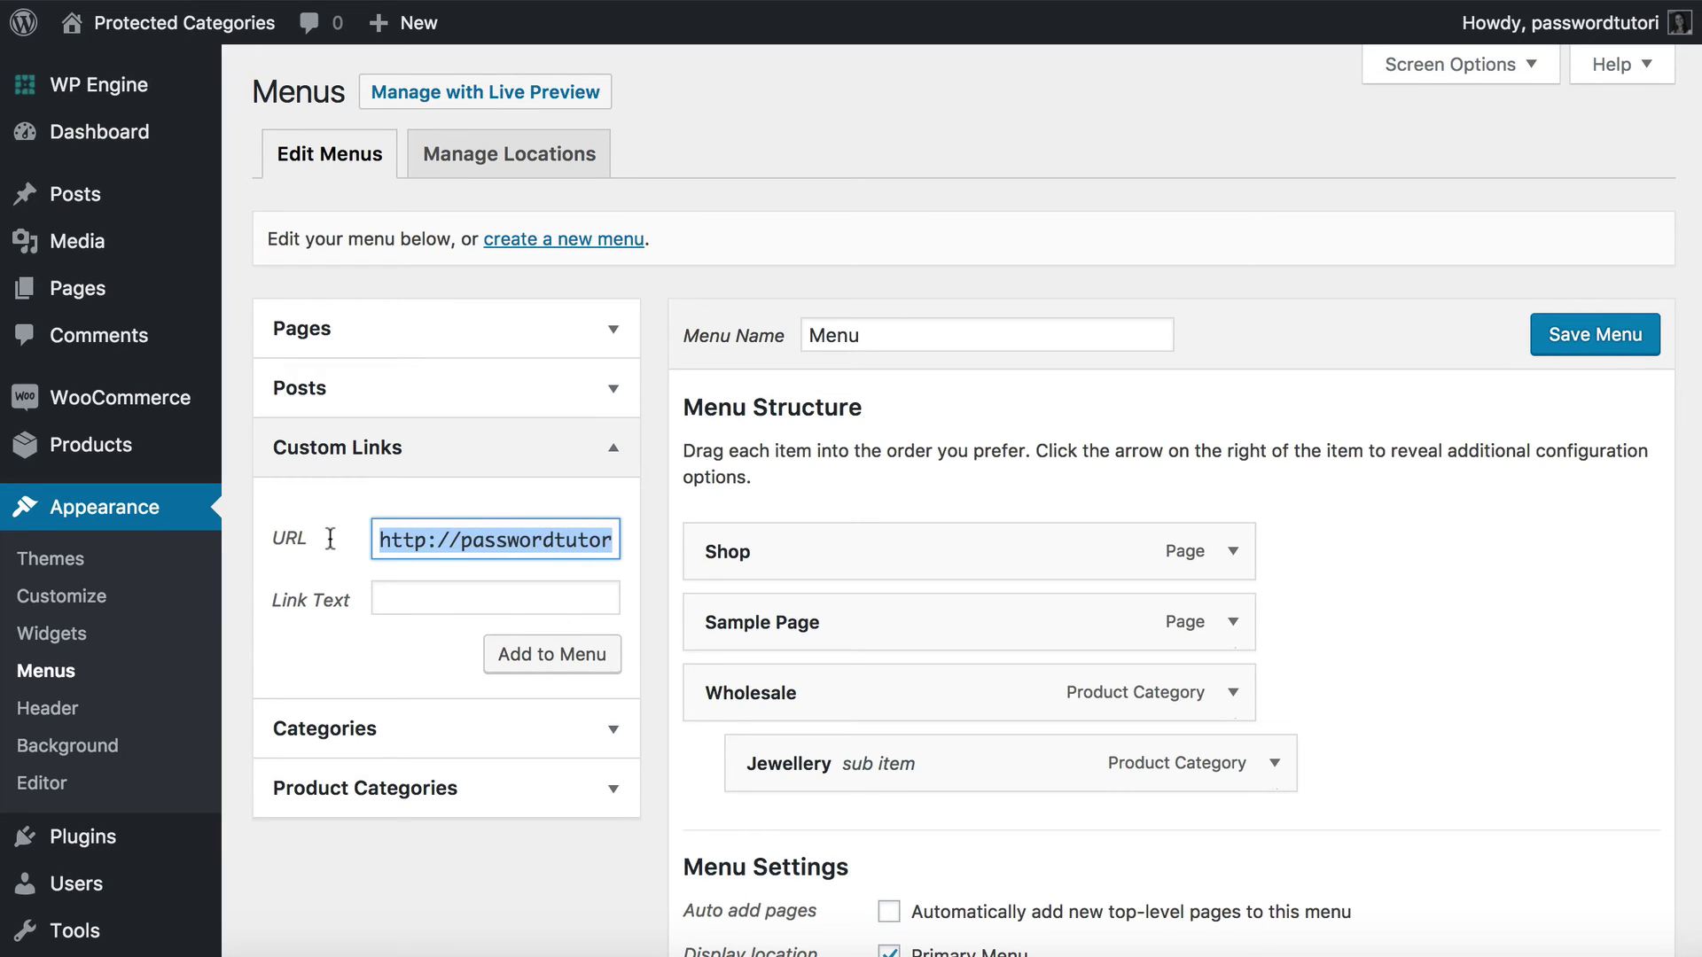
{"action": "left_click", "coordinate": [449, 535]}
{"action": "left_click", "coordinate": [430, 600]}
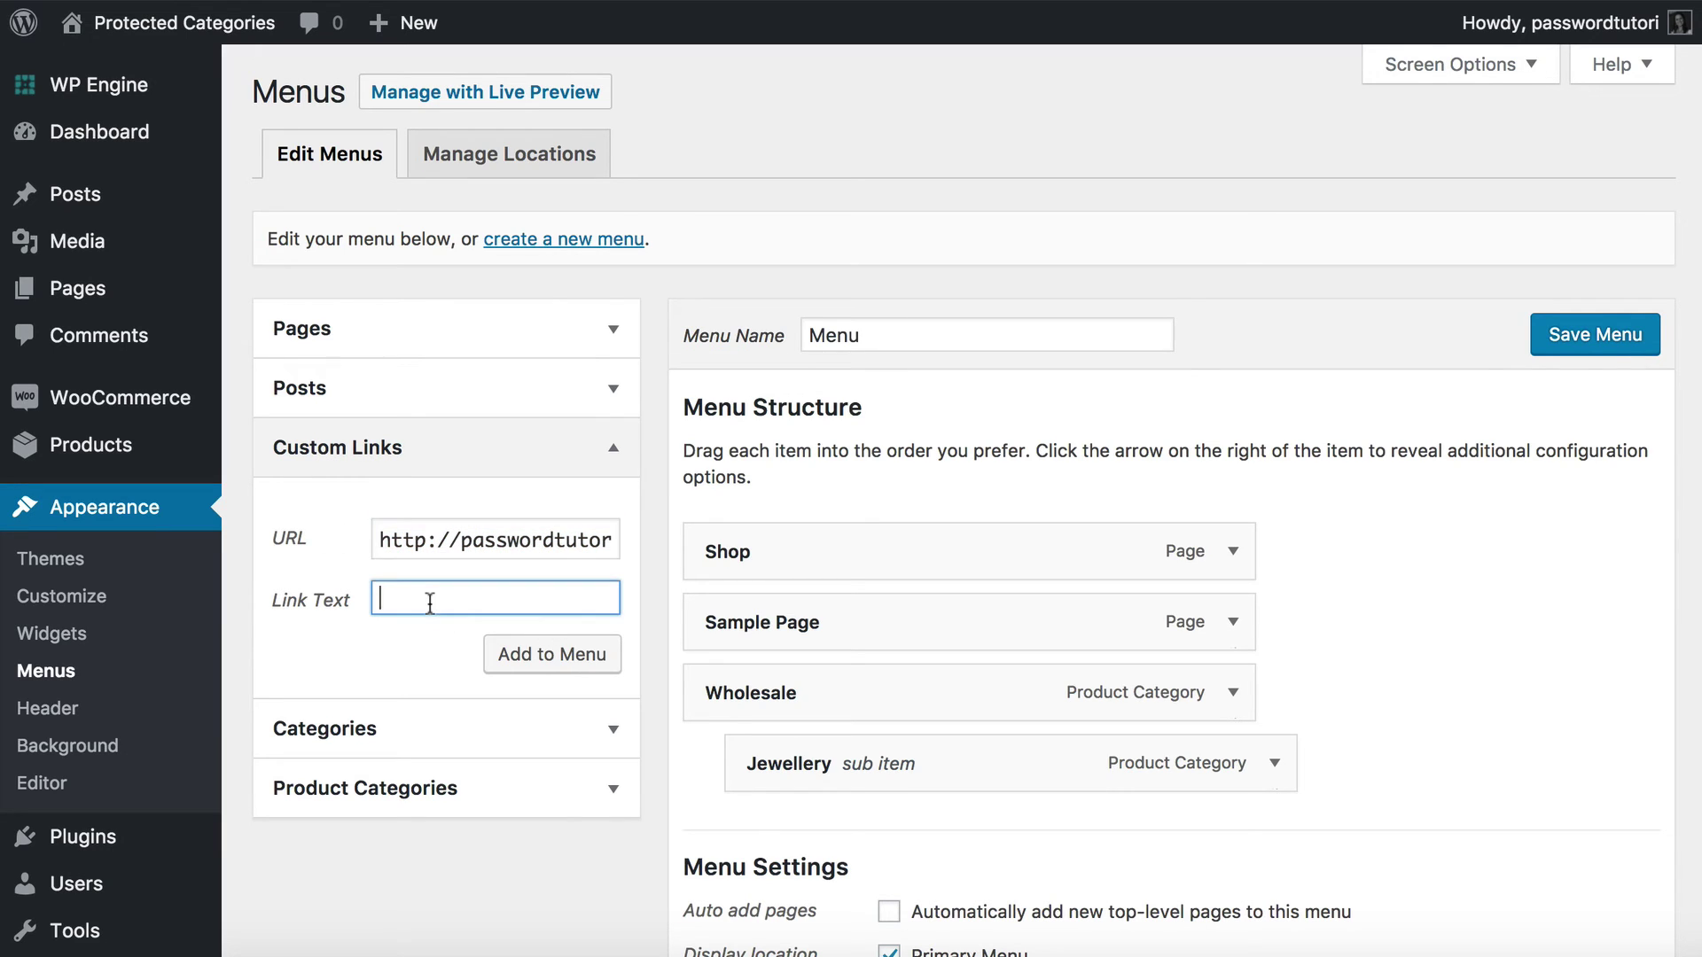
{"action": "type", "text": "Trade Login"}
{"action": "left_click", "coordinate": [562, 653]}
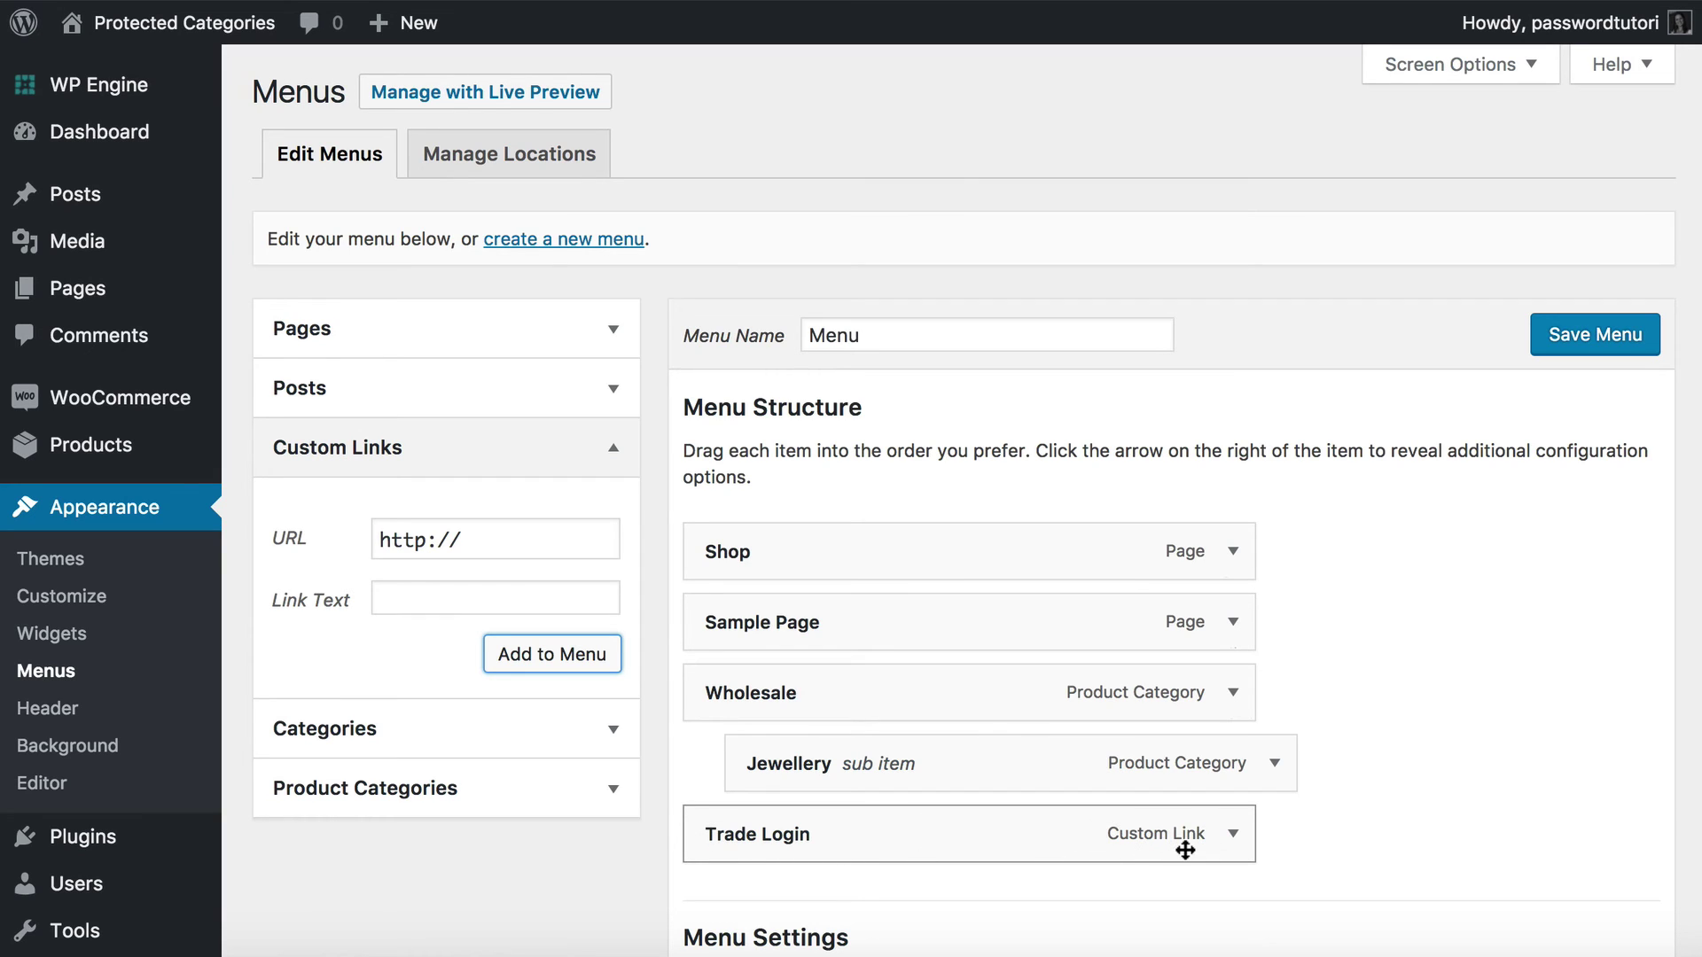
{"action": "left_click", "coordinate": [1641, 340]}
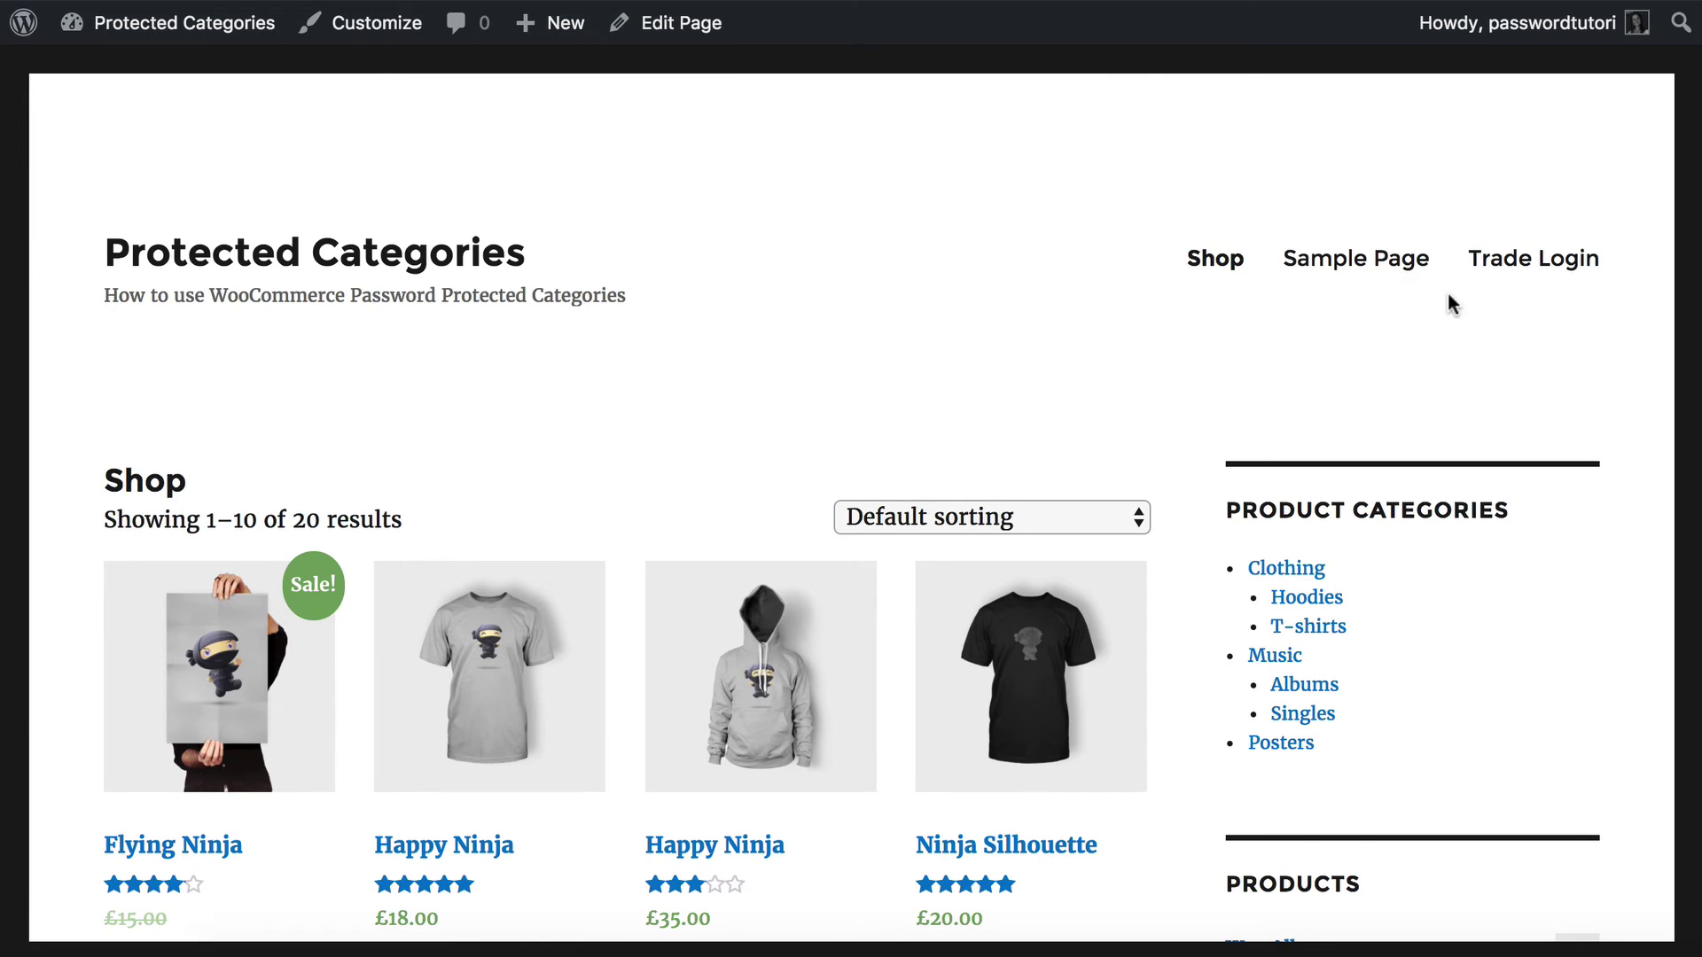
Open Trade Login on the storefront to confirm it leads to the Wholesale password form.
{"action": "left_click", "coordinate": [1542, 260]}
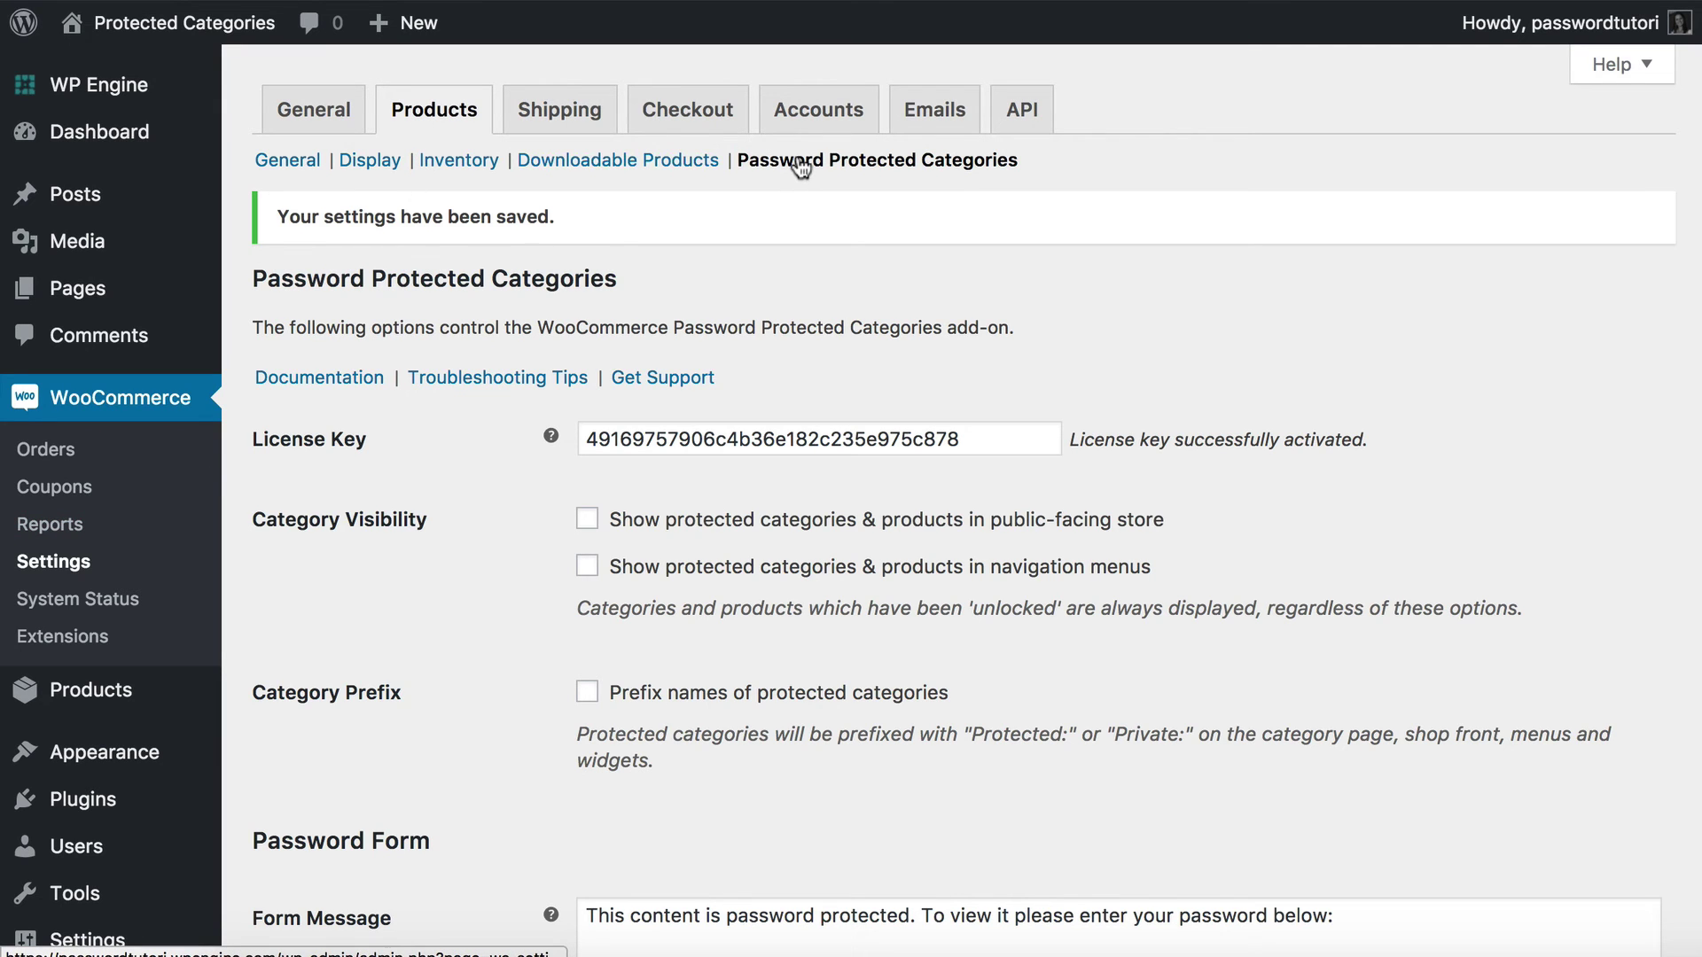
Turn on the 'Protected:' prefix for protected category names and save the settings.
{"action": "scroll", "coordinate": [823, 524], "scroll_direction": "down", "scroll_amount": 3}
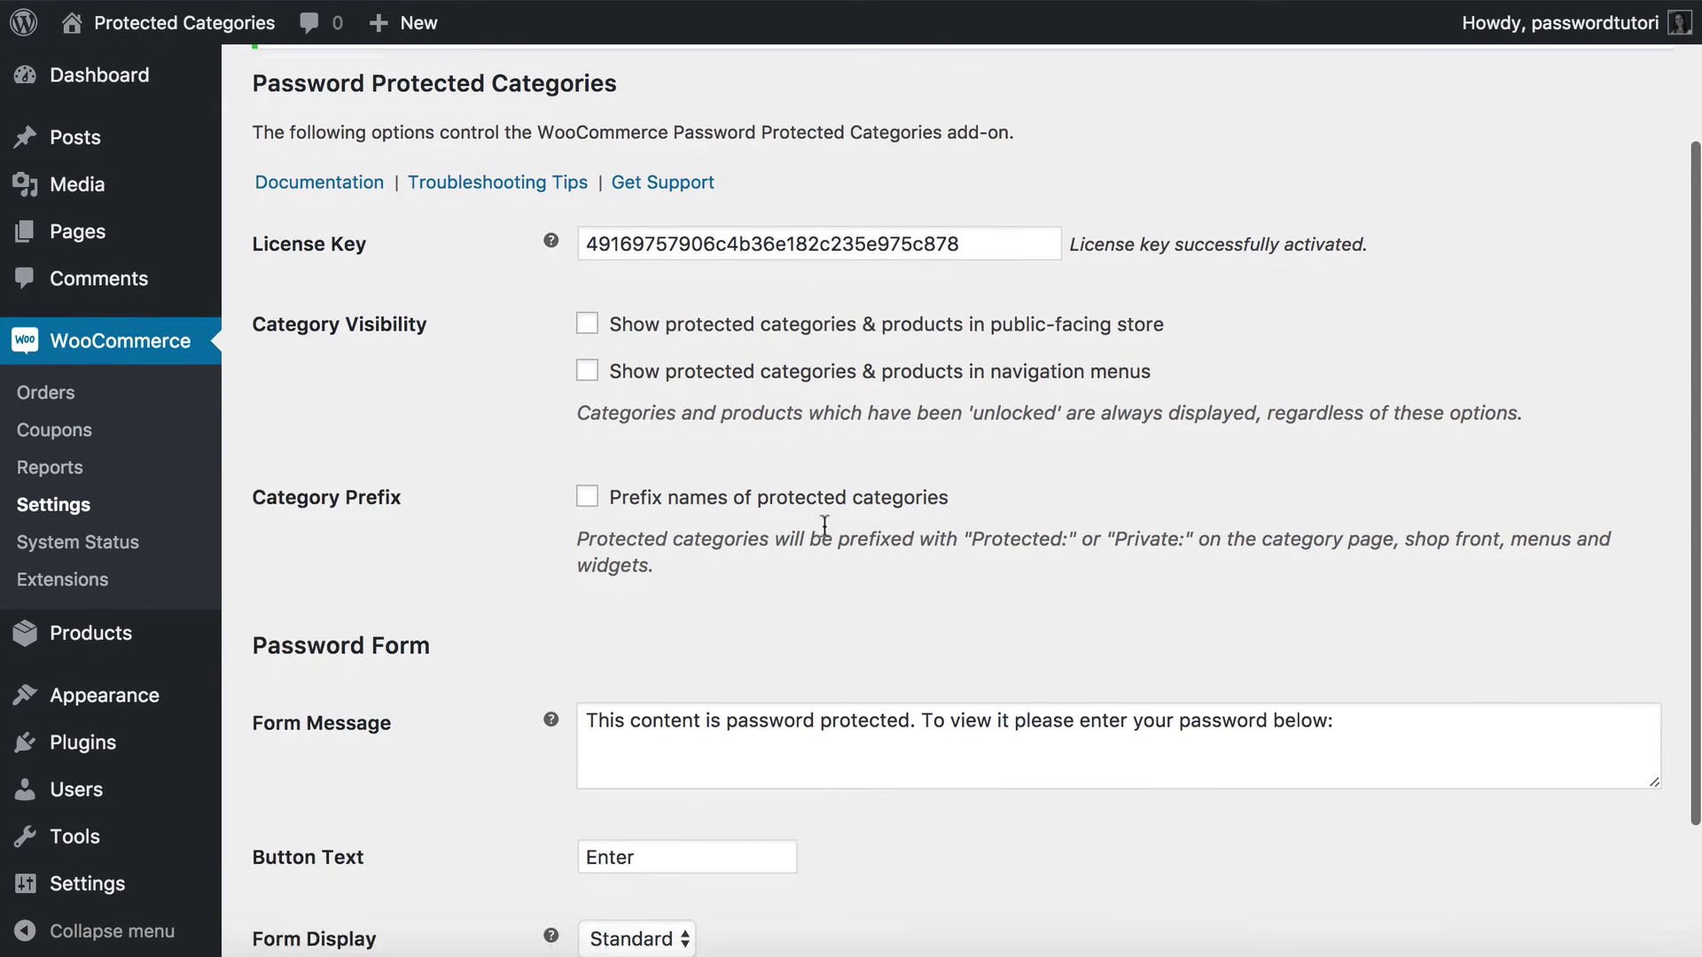
{"action": "scroll", "coordinate": [824, 525], "scroll_direction": "down", "scroll_amount": 3}
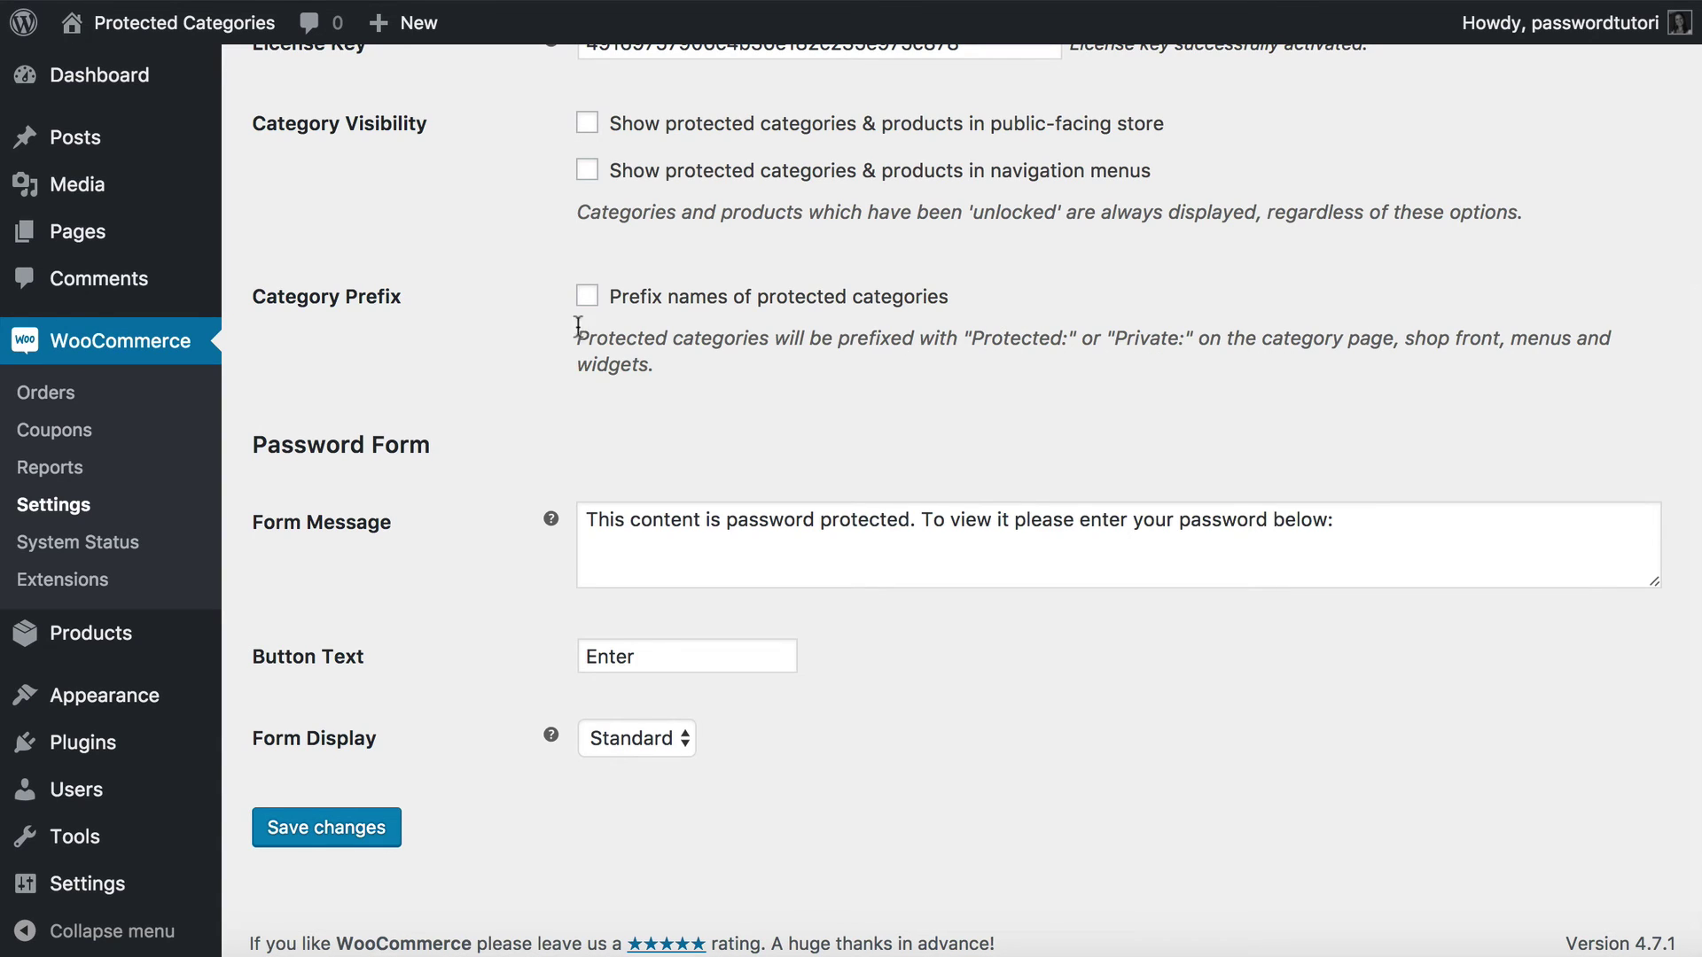
{"action": "left_click", "coordinate": [586, 298]}
{"action": "left_click", "coordinate": [318, 831]}
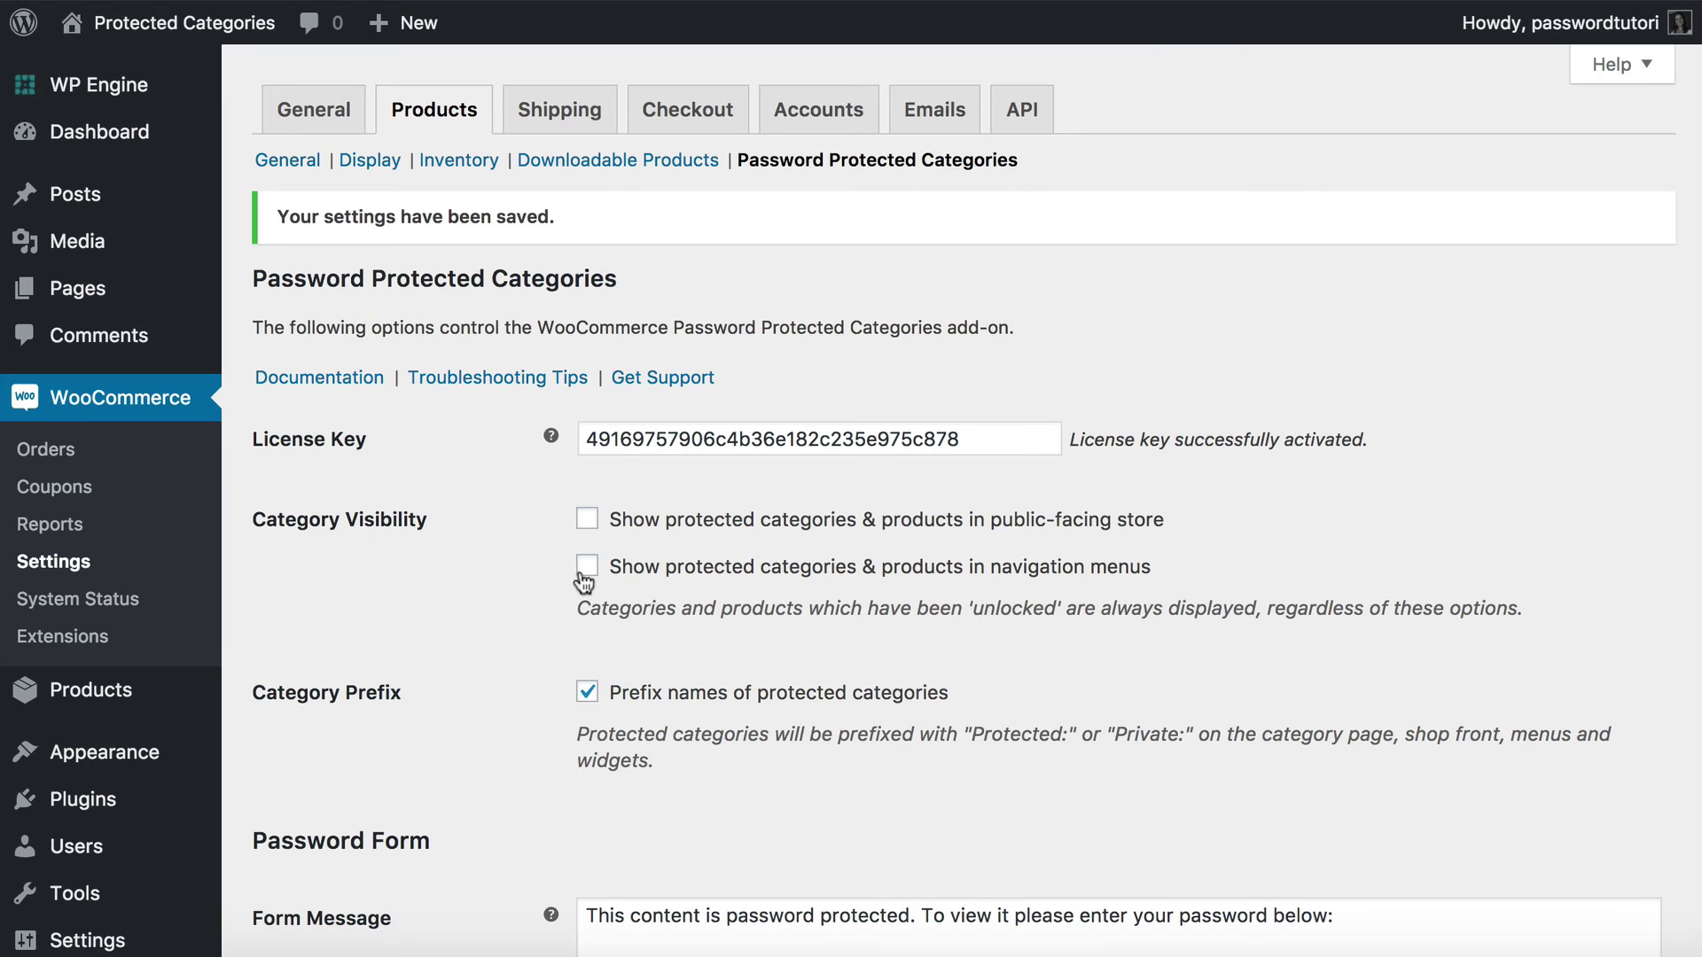
Show protected categories in navigation menus, save, preview the storefront, then untick it again.
{"action": "left_click", "coordinate": [587, 566]}
{"action": "scroll", "coordinate": [693, 741], "scroll_direction": "down", "scroll_amount": 5}
{"action": "left_click", "coordinate": [334, 824]}
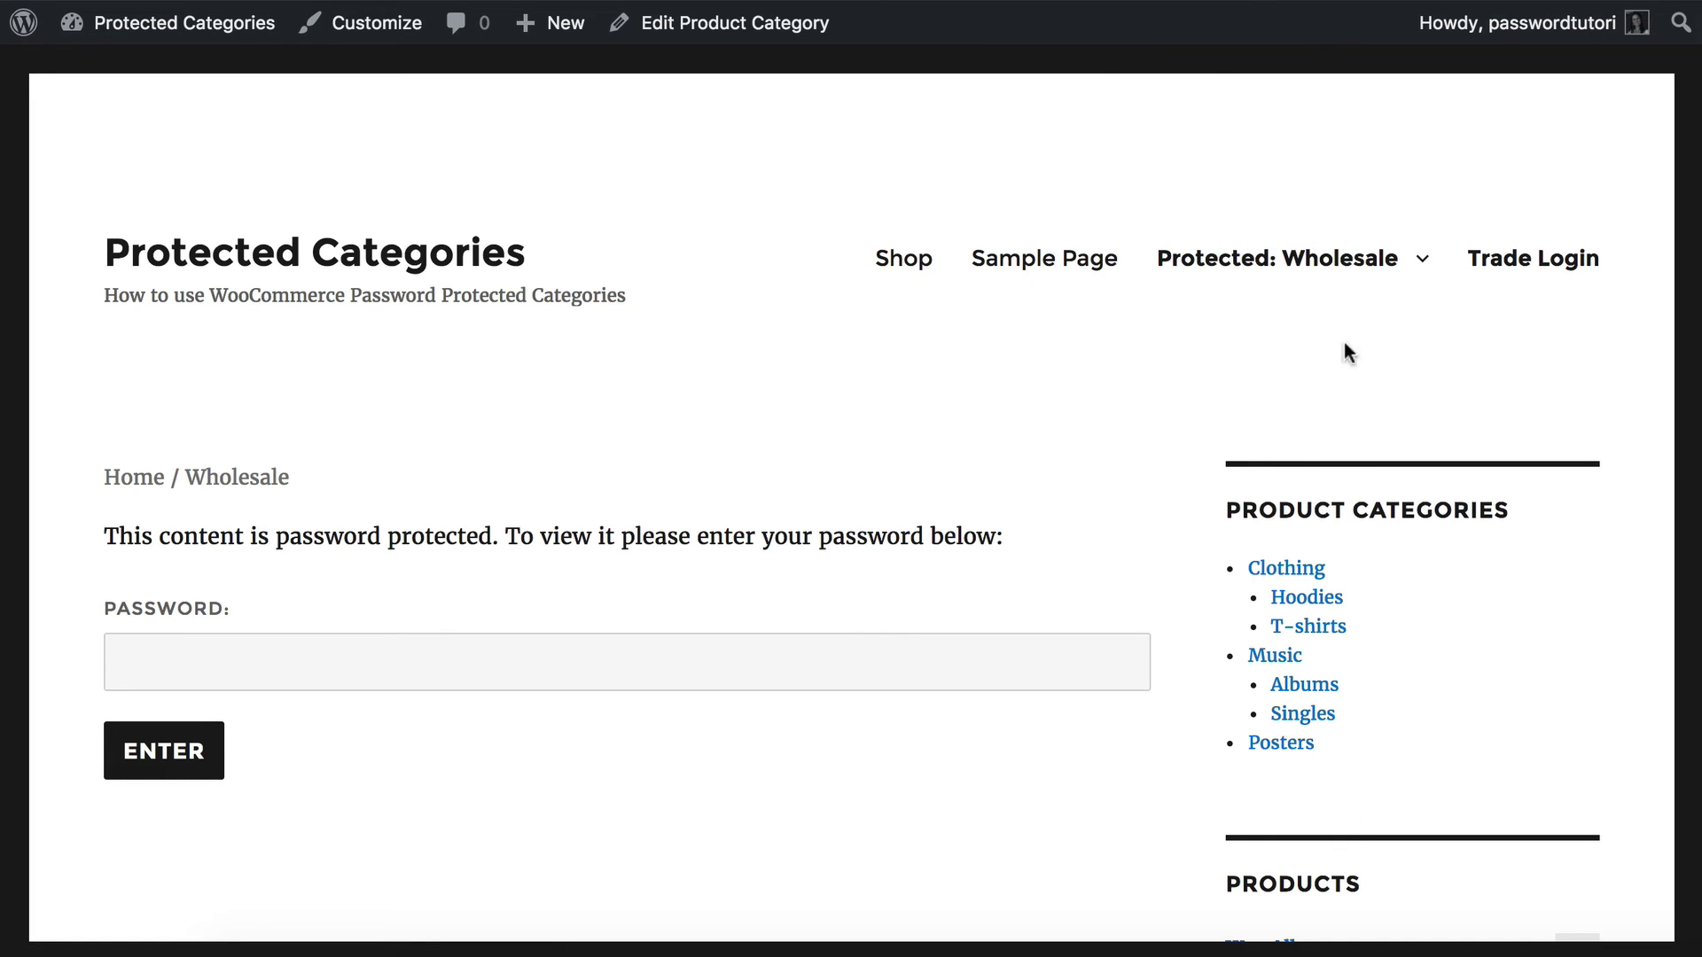
{"action": "mouse_move", "coordinate": [1200, 277]}
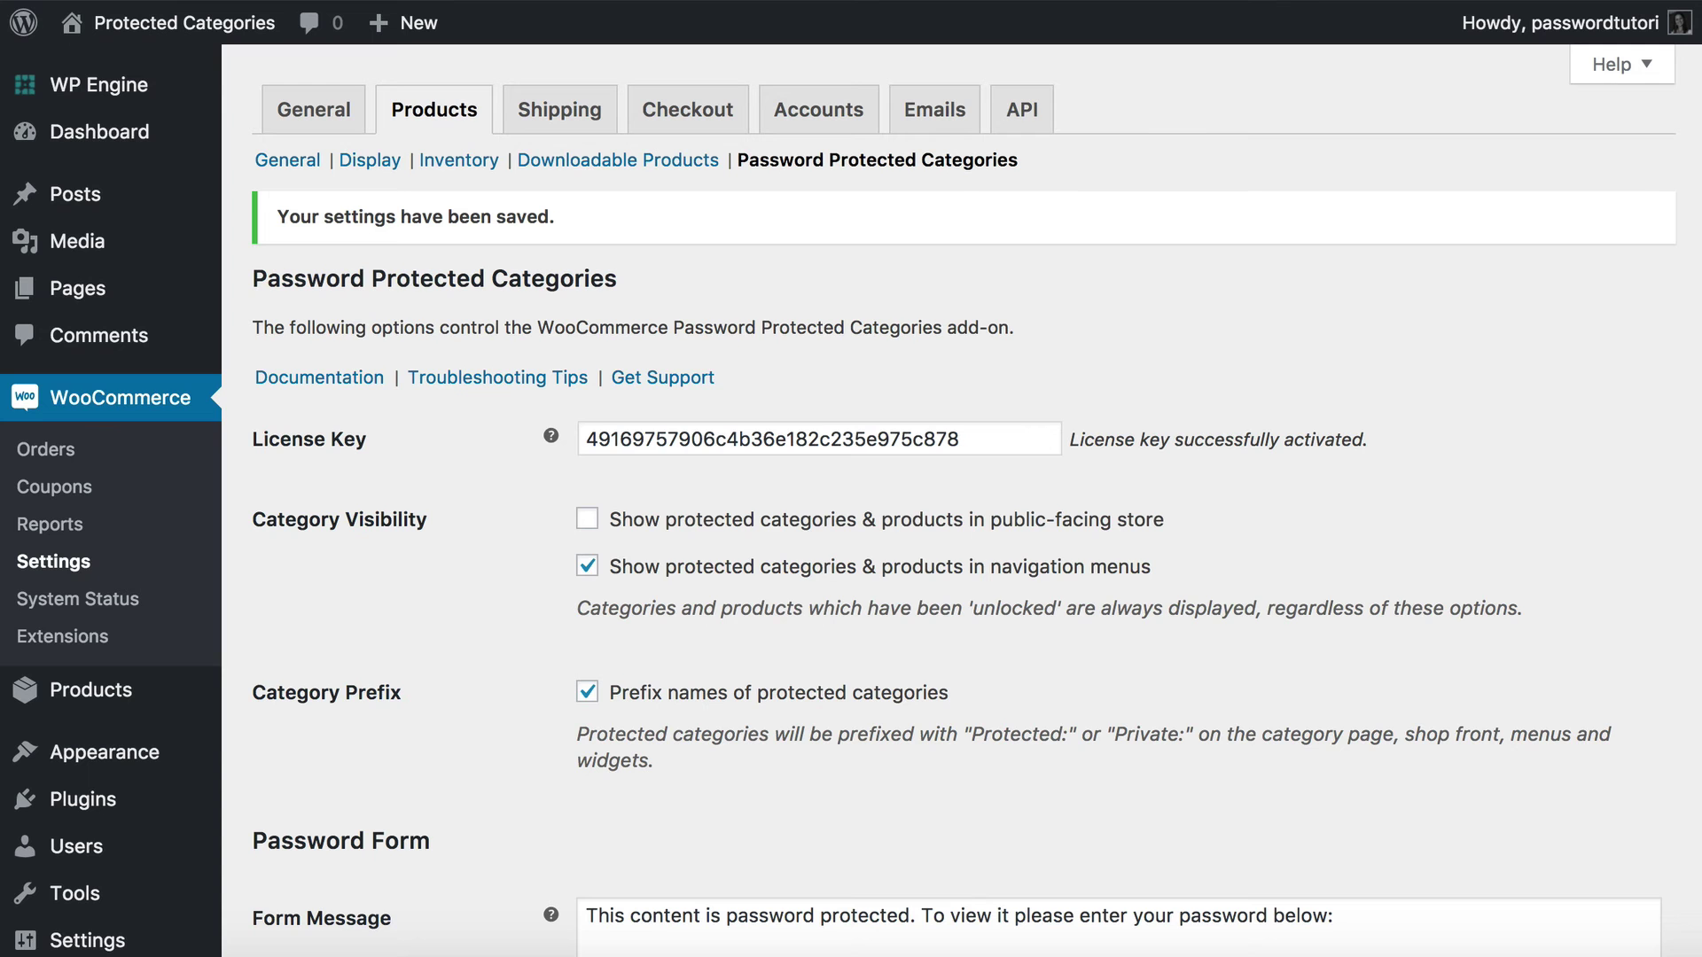
{"action": "left_click", "coordinate": [587, 567]}
Untick the category name prefix and replace the Form Message with 'Enter password below:'.
{"action": "left_click", "coordinate": [587, 692]}
{"action": "scroll", "coordinate": [723, 833], "scroll_direction": "down", "scroll_amount": 5}
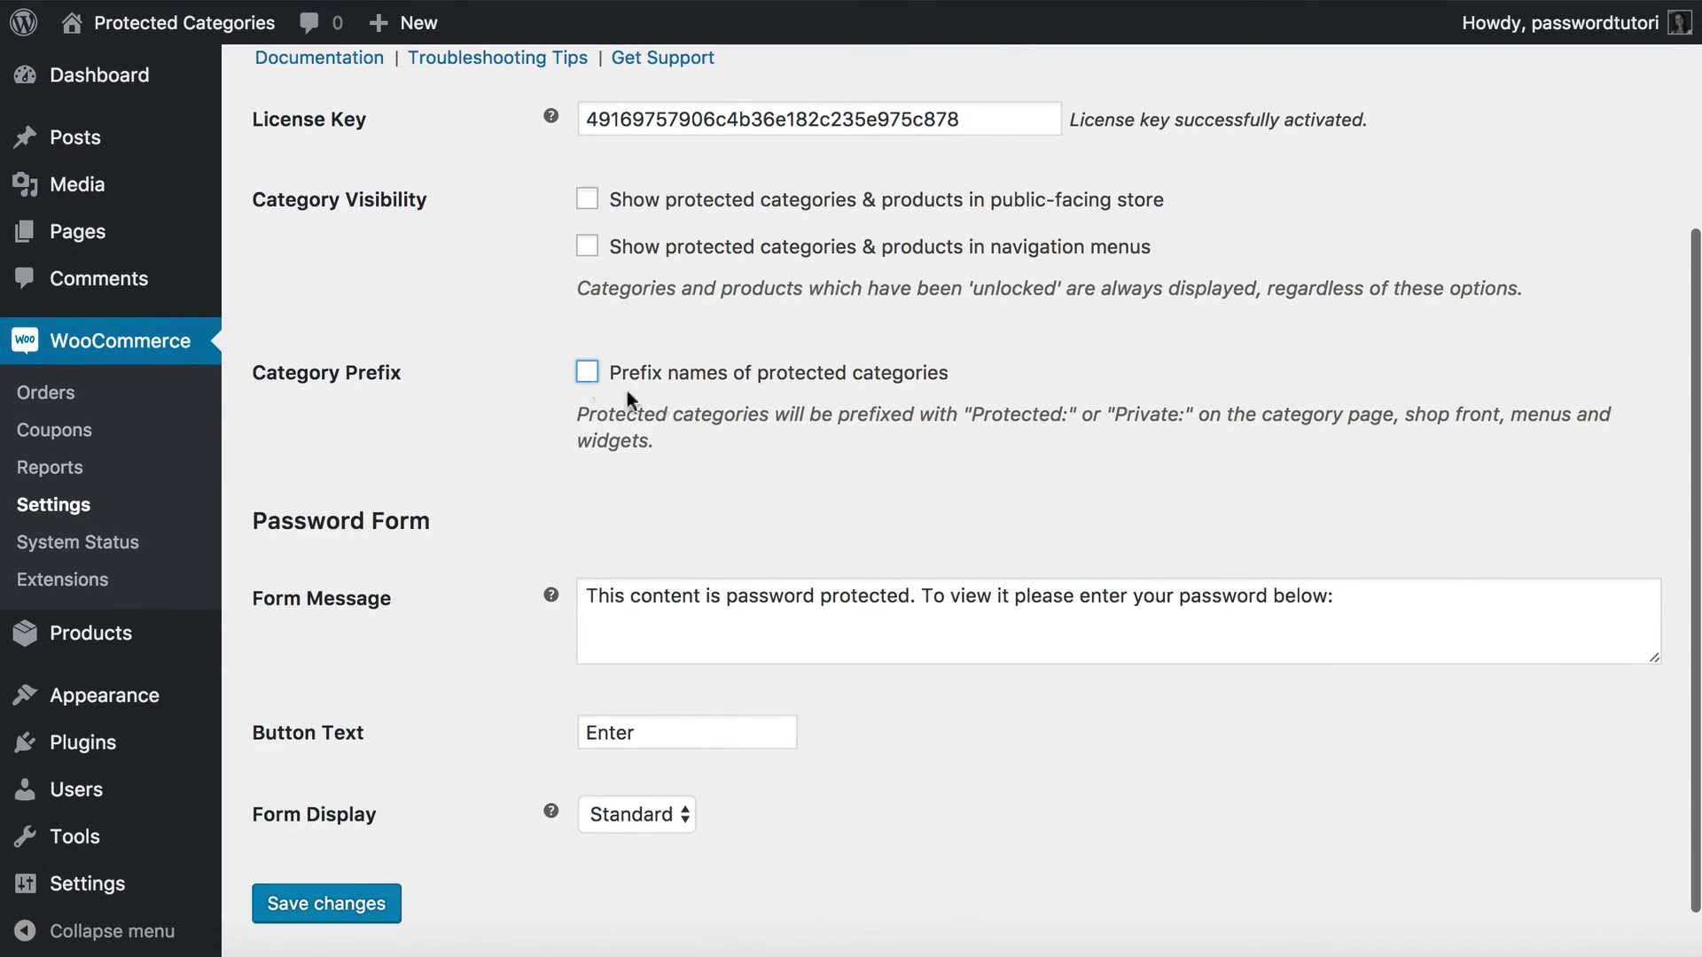
{"action": "scroll", "coordinate": [746, 602], "scroll_direction": "down", "scroll_amount": 1}
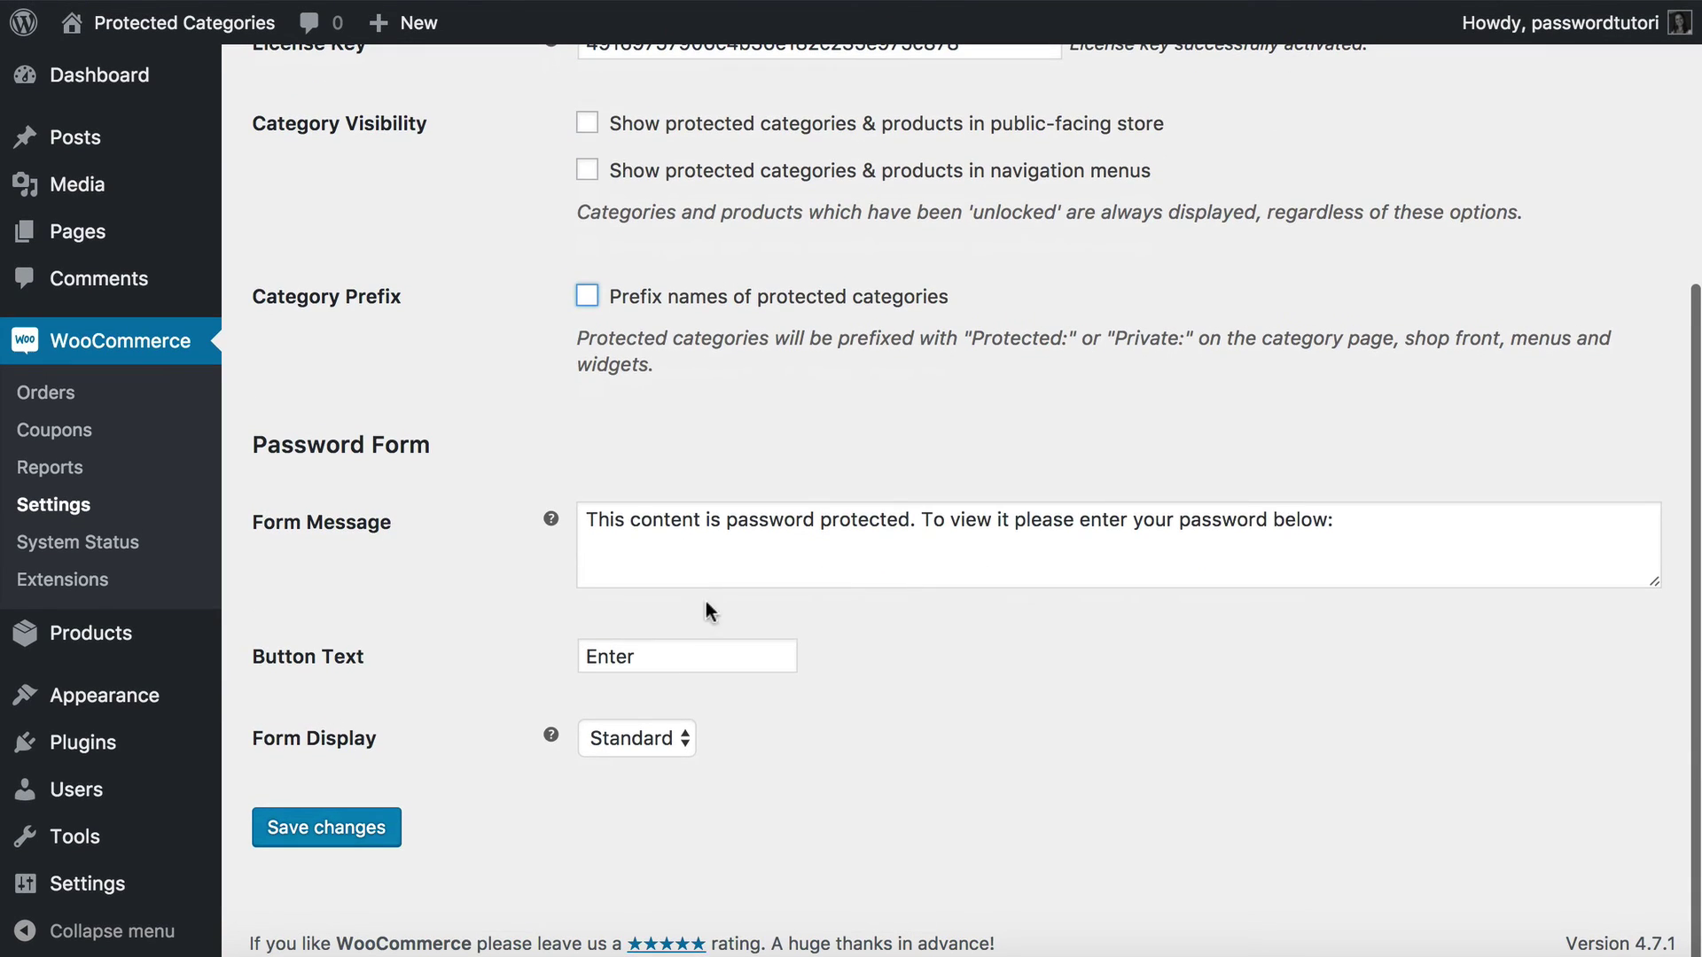
{"action": "left_click_drag", "start_coordinate": [587, 531], "coordinate": [1432, 532]}
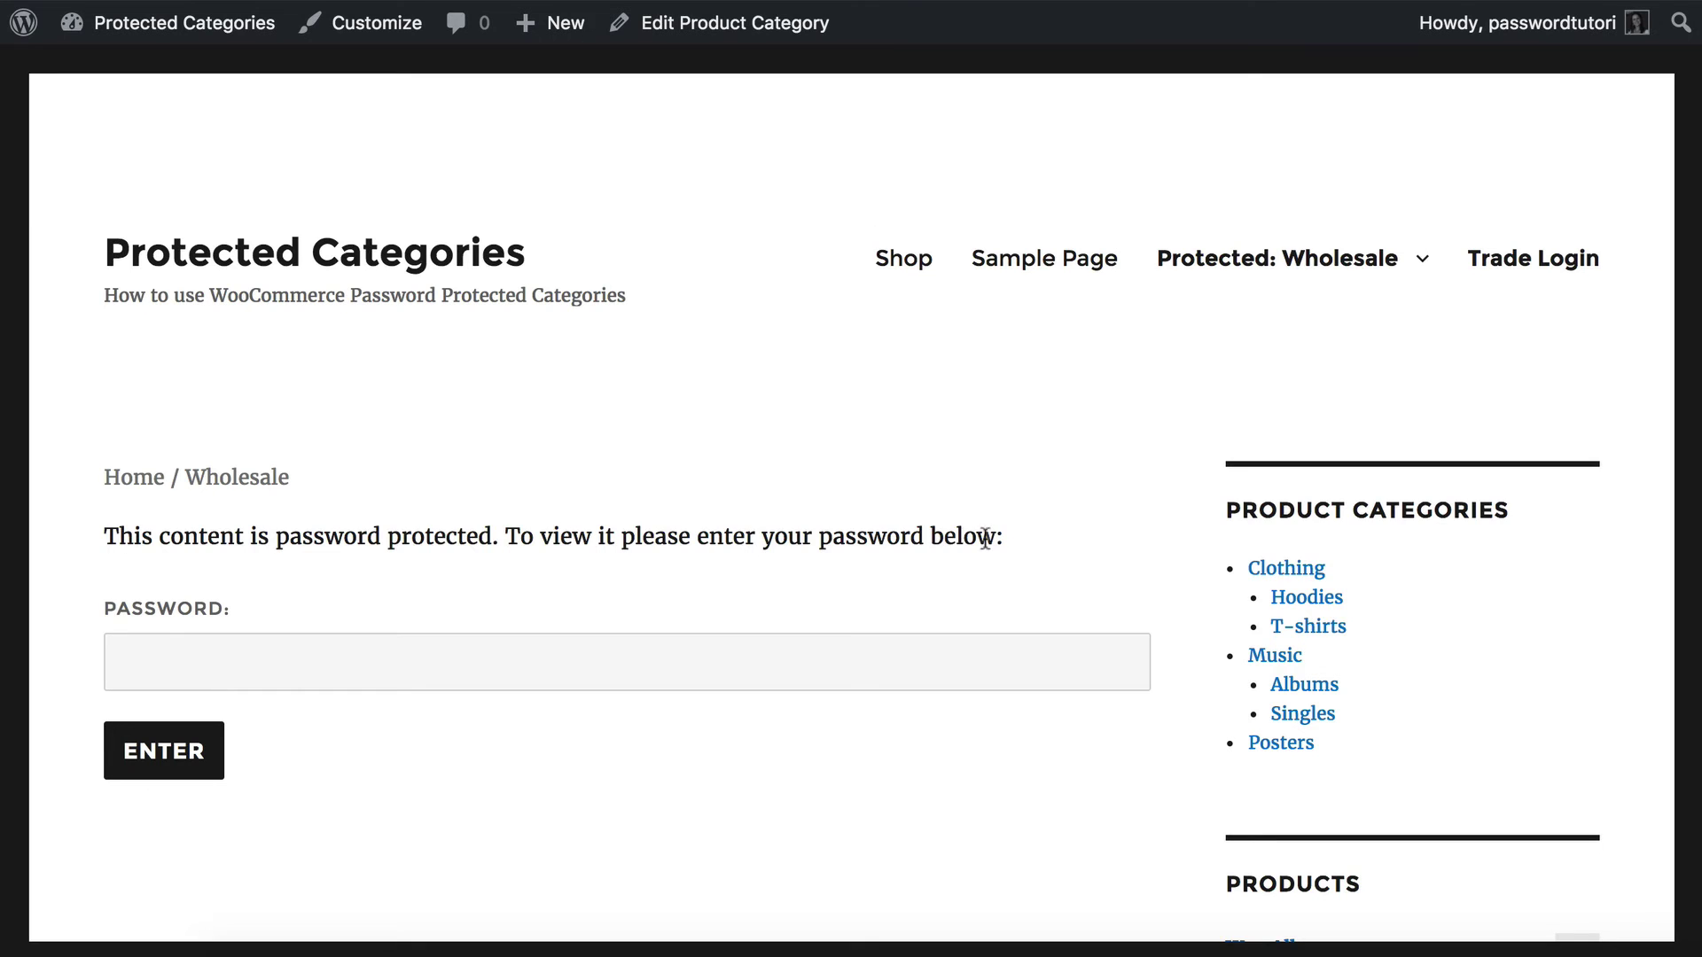
{"action": "left_click_drag", "start_coordinate": [1011, 536], "coordinate": [103, 535]}
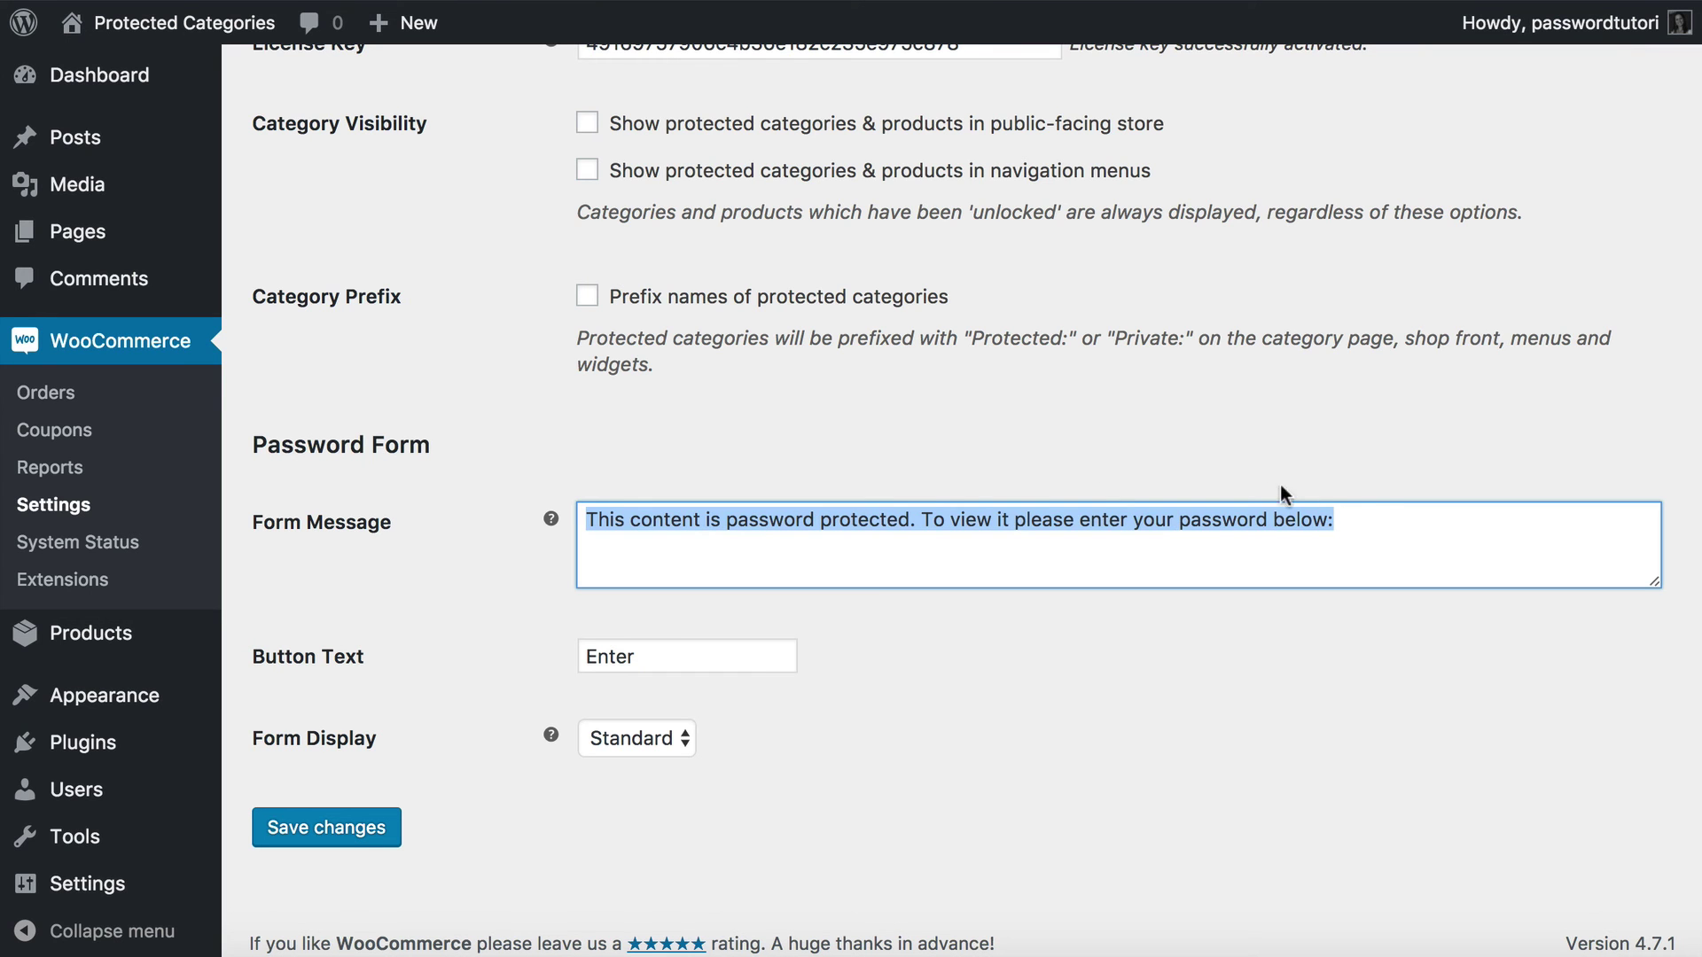
{"action": "left_click", "coordinate": [1369, 525]}
{"action": "left_click_drag", "start_coordinate": [1392, 527], "coordinate": [706, 488]}
{"action": "type", "text": "Ente"}
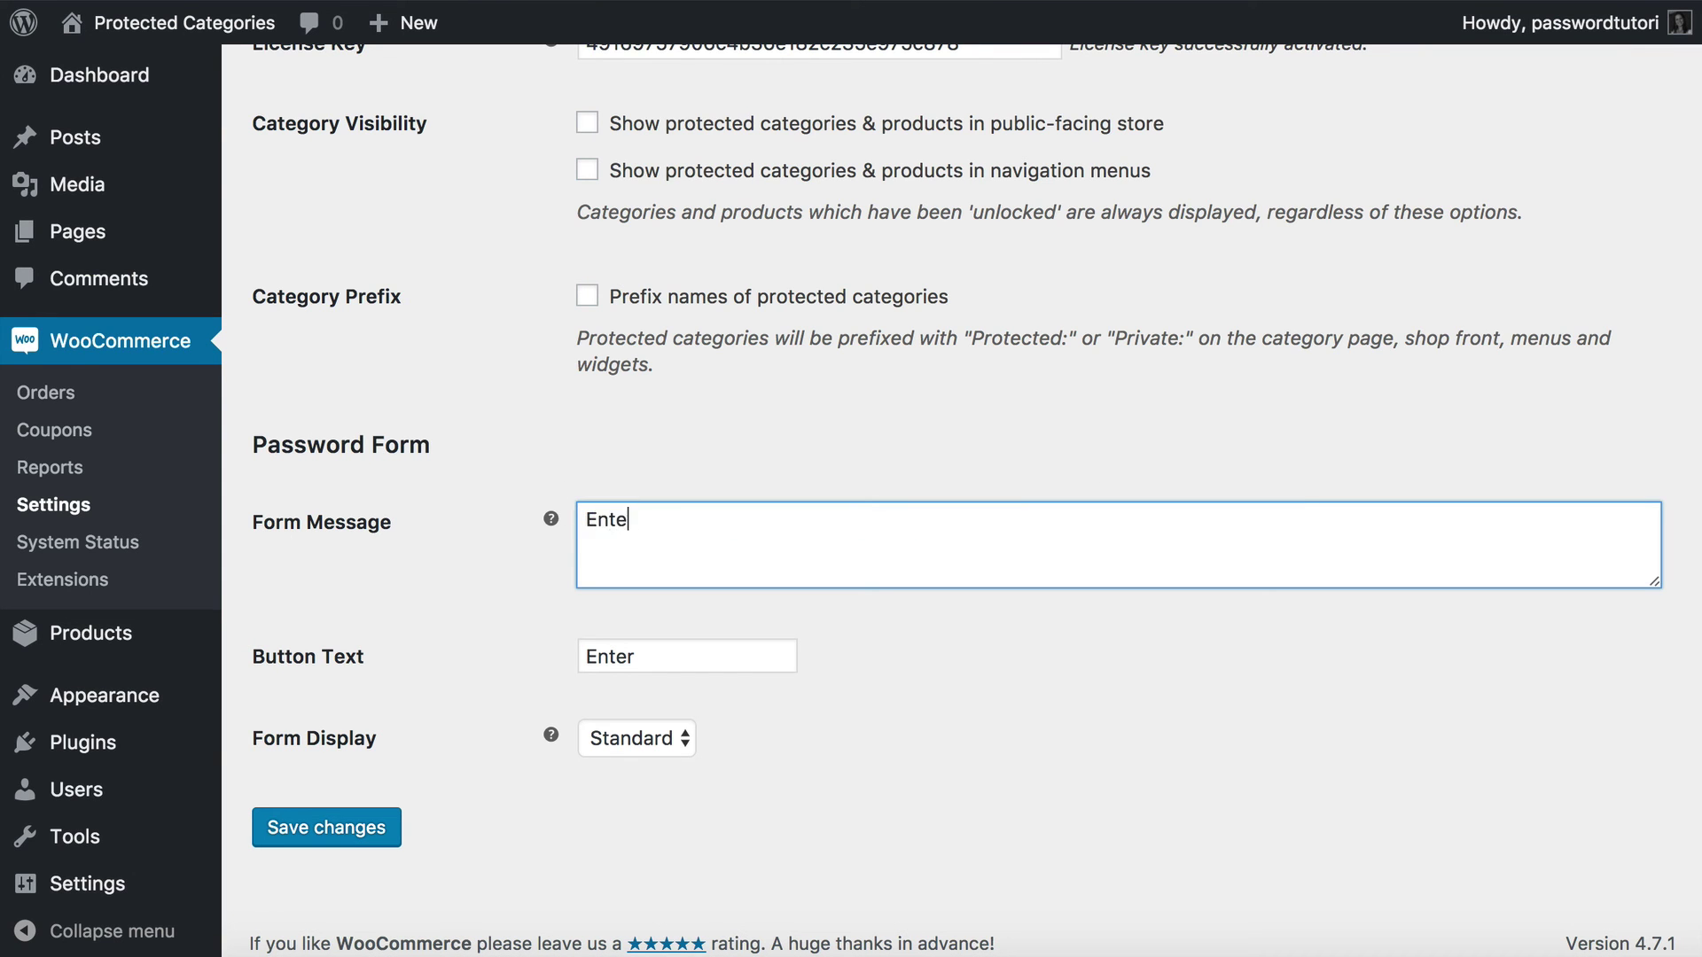
{"action": "type", "text": "r password below\""}
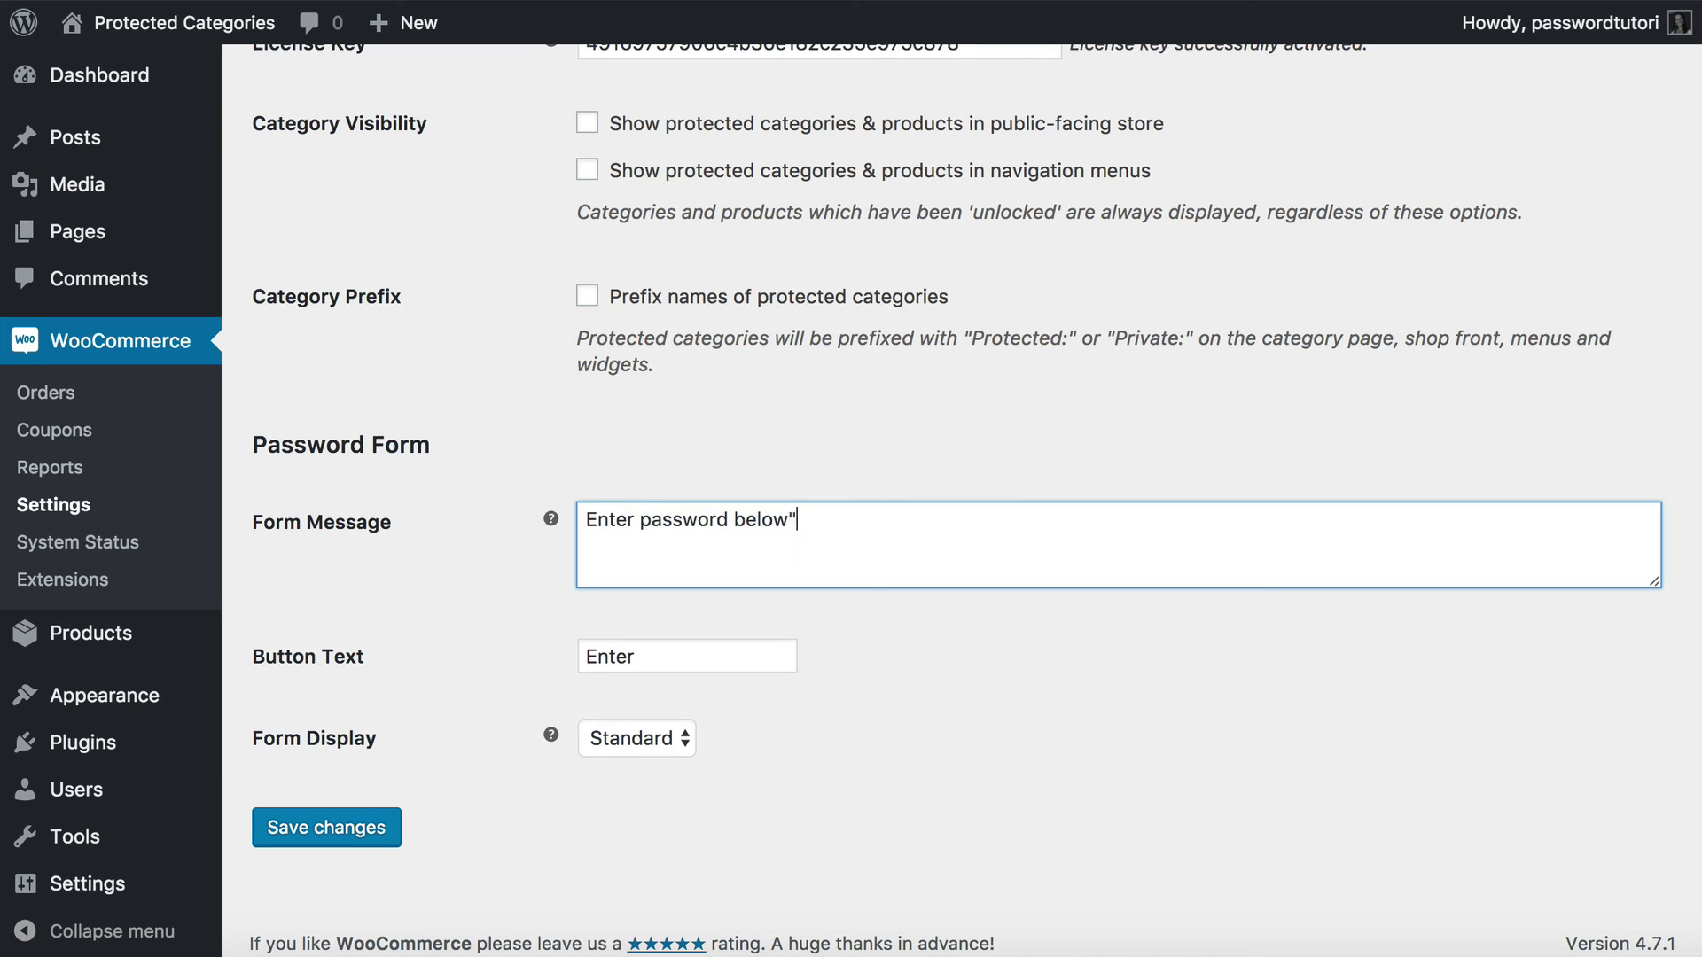
{"action": "type", "text": ":"}
Set the Button Text to SUBMIT, keep the Standard form display, and save.
{"action": "key", "text": "Tab"}
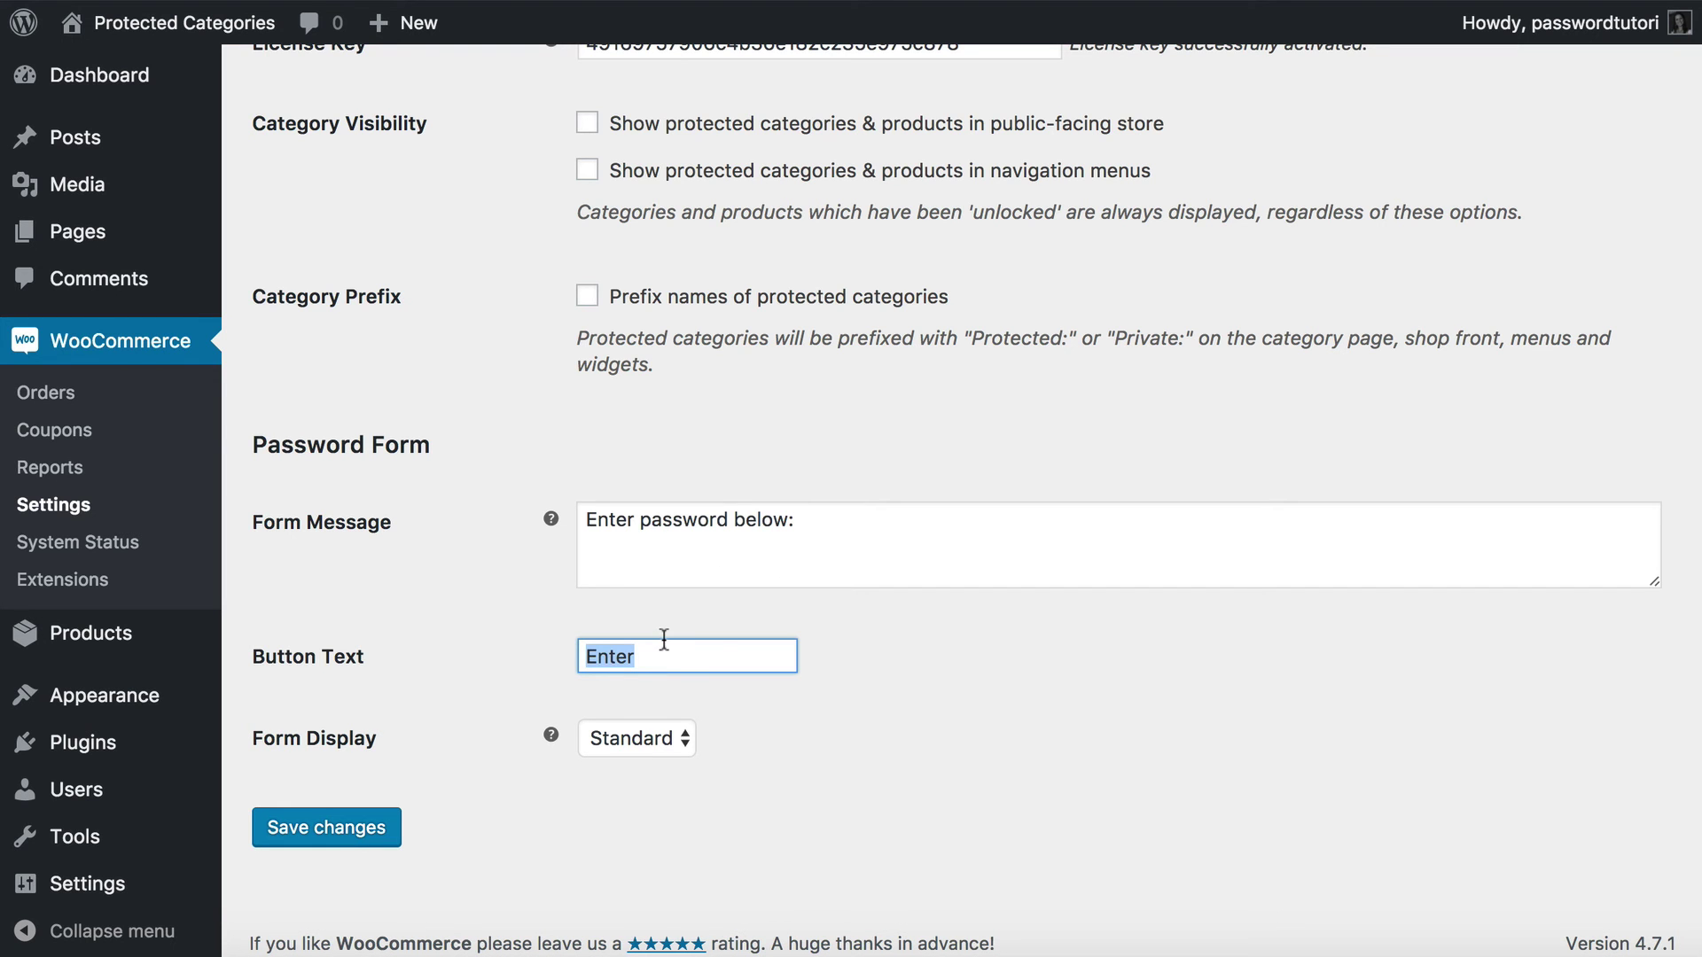
{"action": "type", "text": "SUBMIT"}
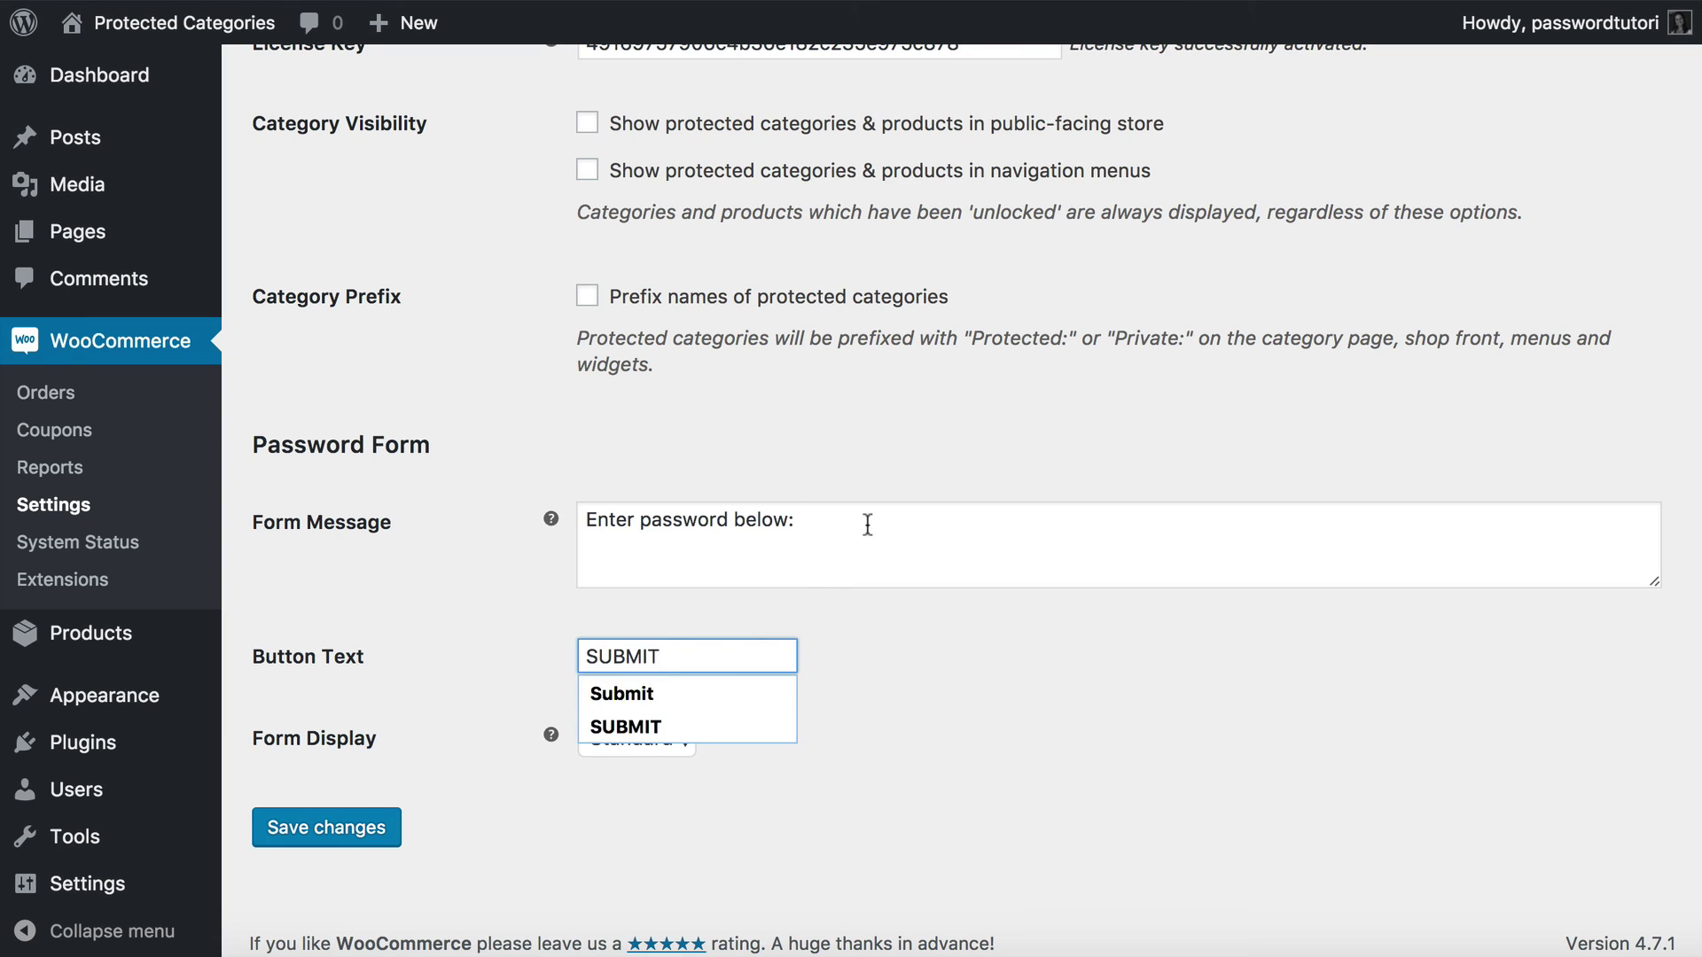
{"action": "left_click", "coordinate": [867, 525]}
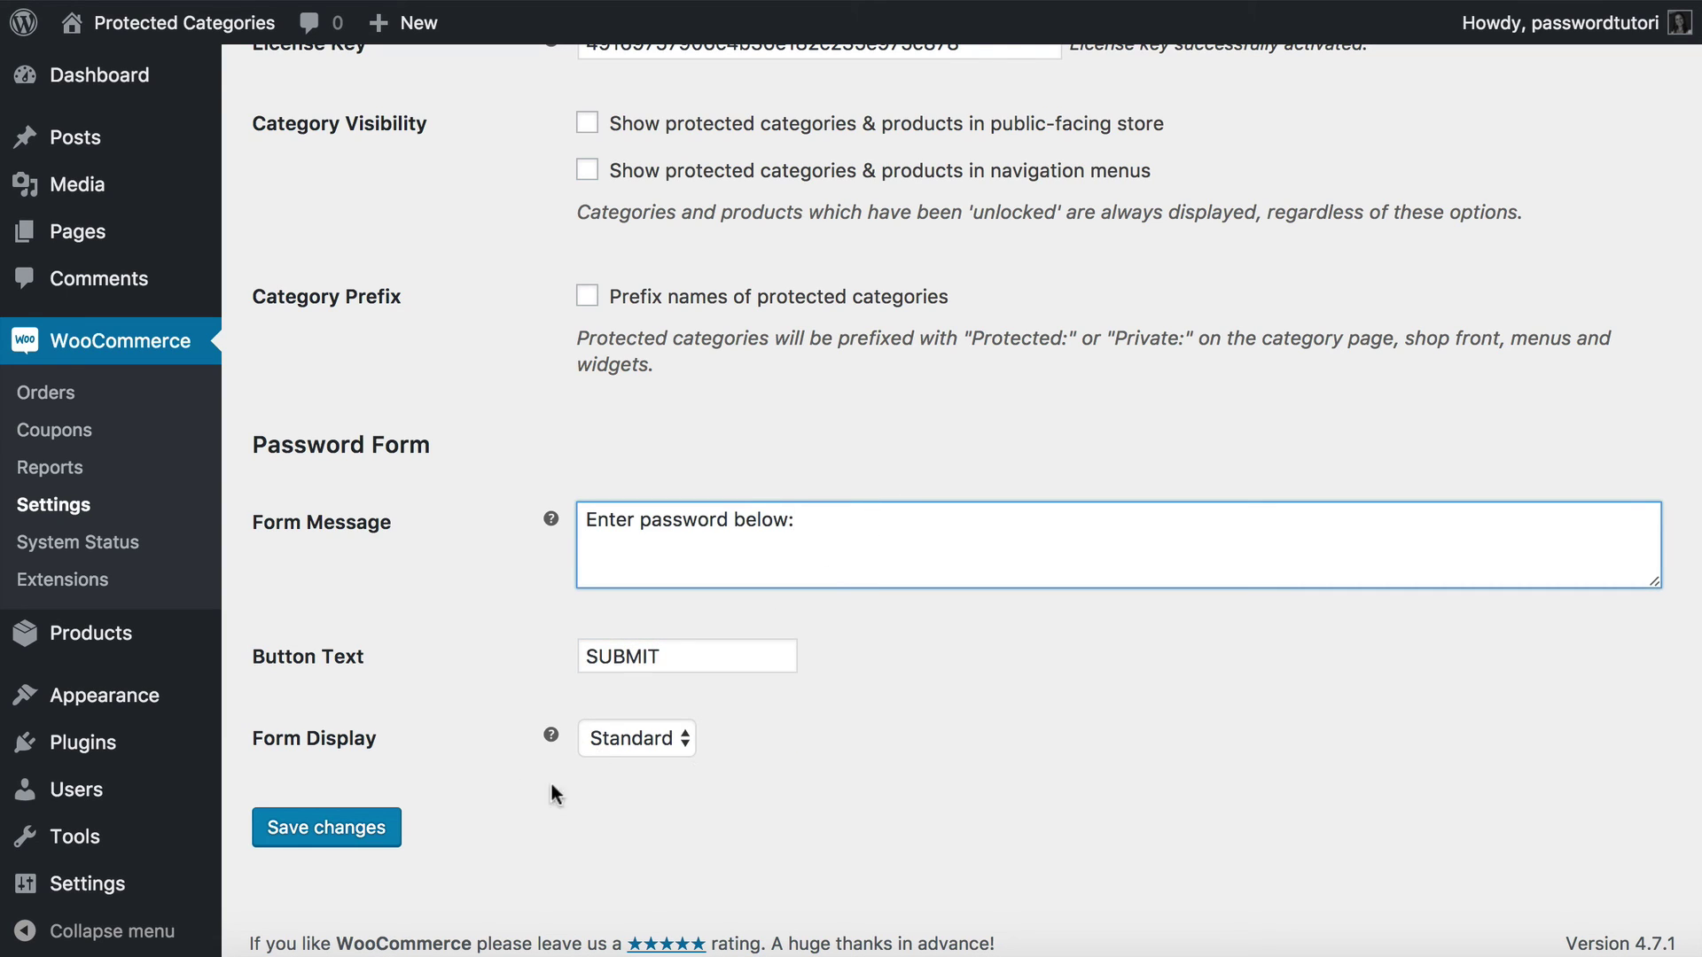
{"action": "left_click", "coordinate": [684, 739]}
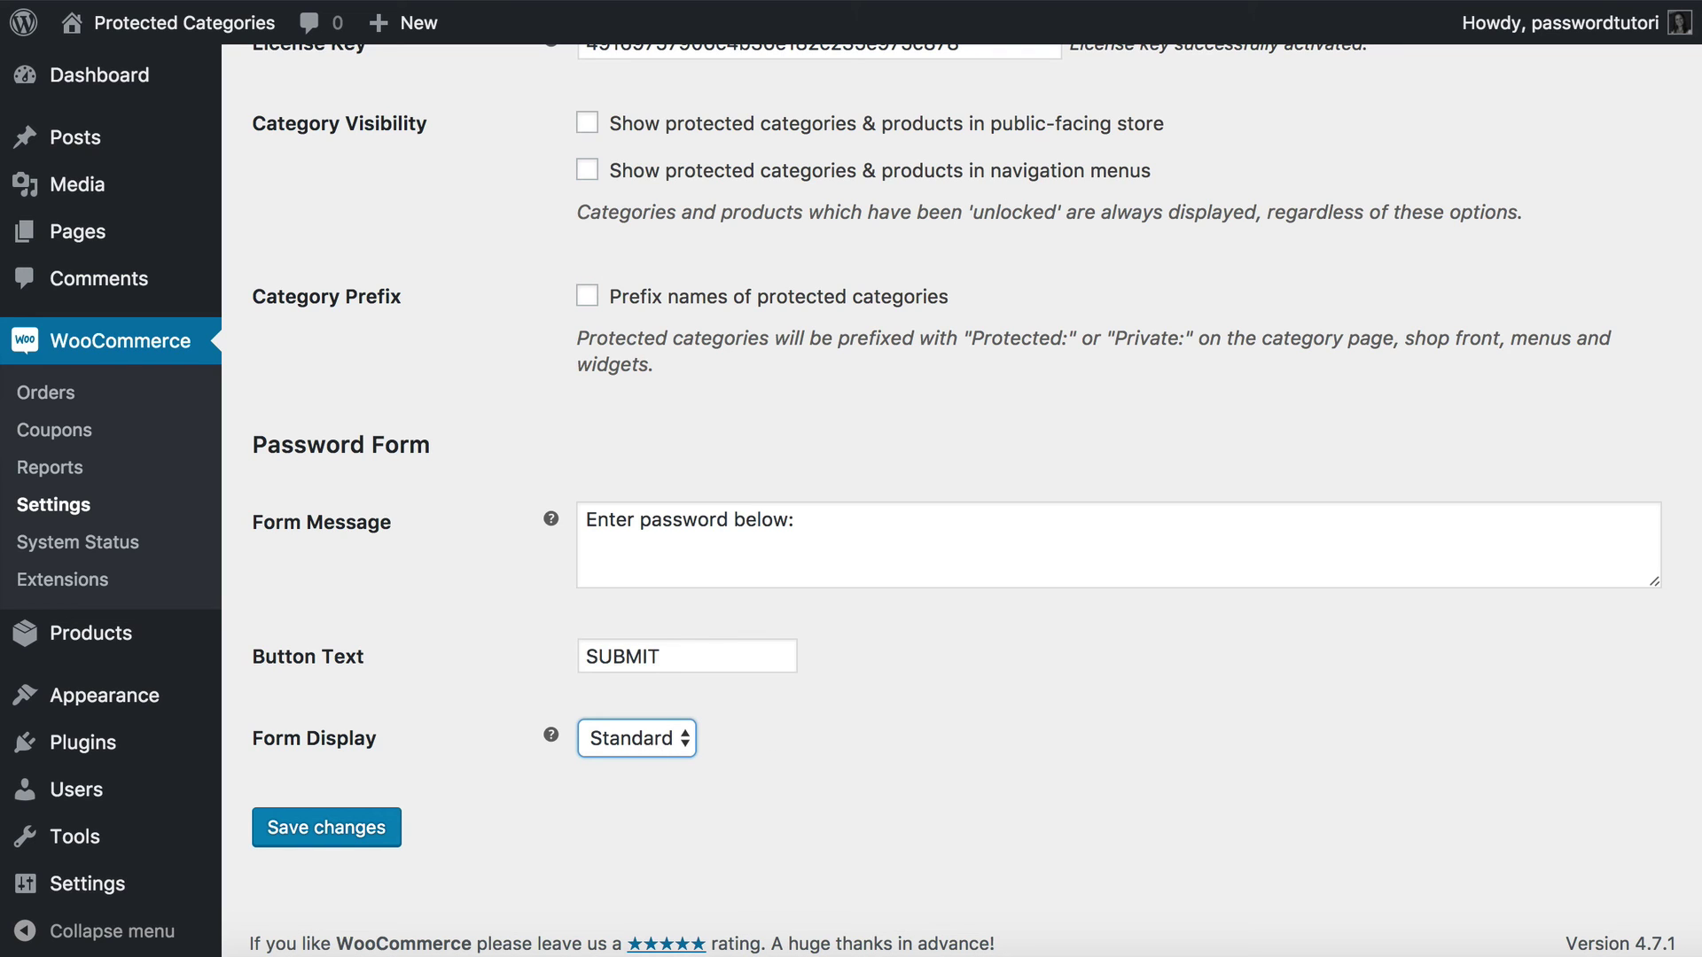
{"action": "left_click", "coordinate": [328, 828]}
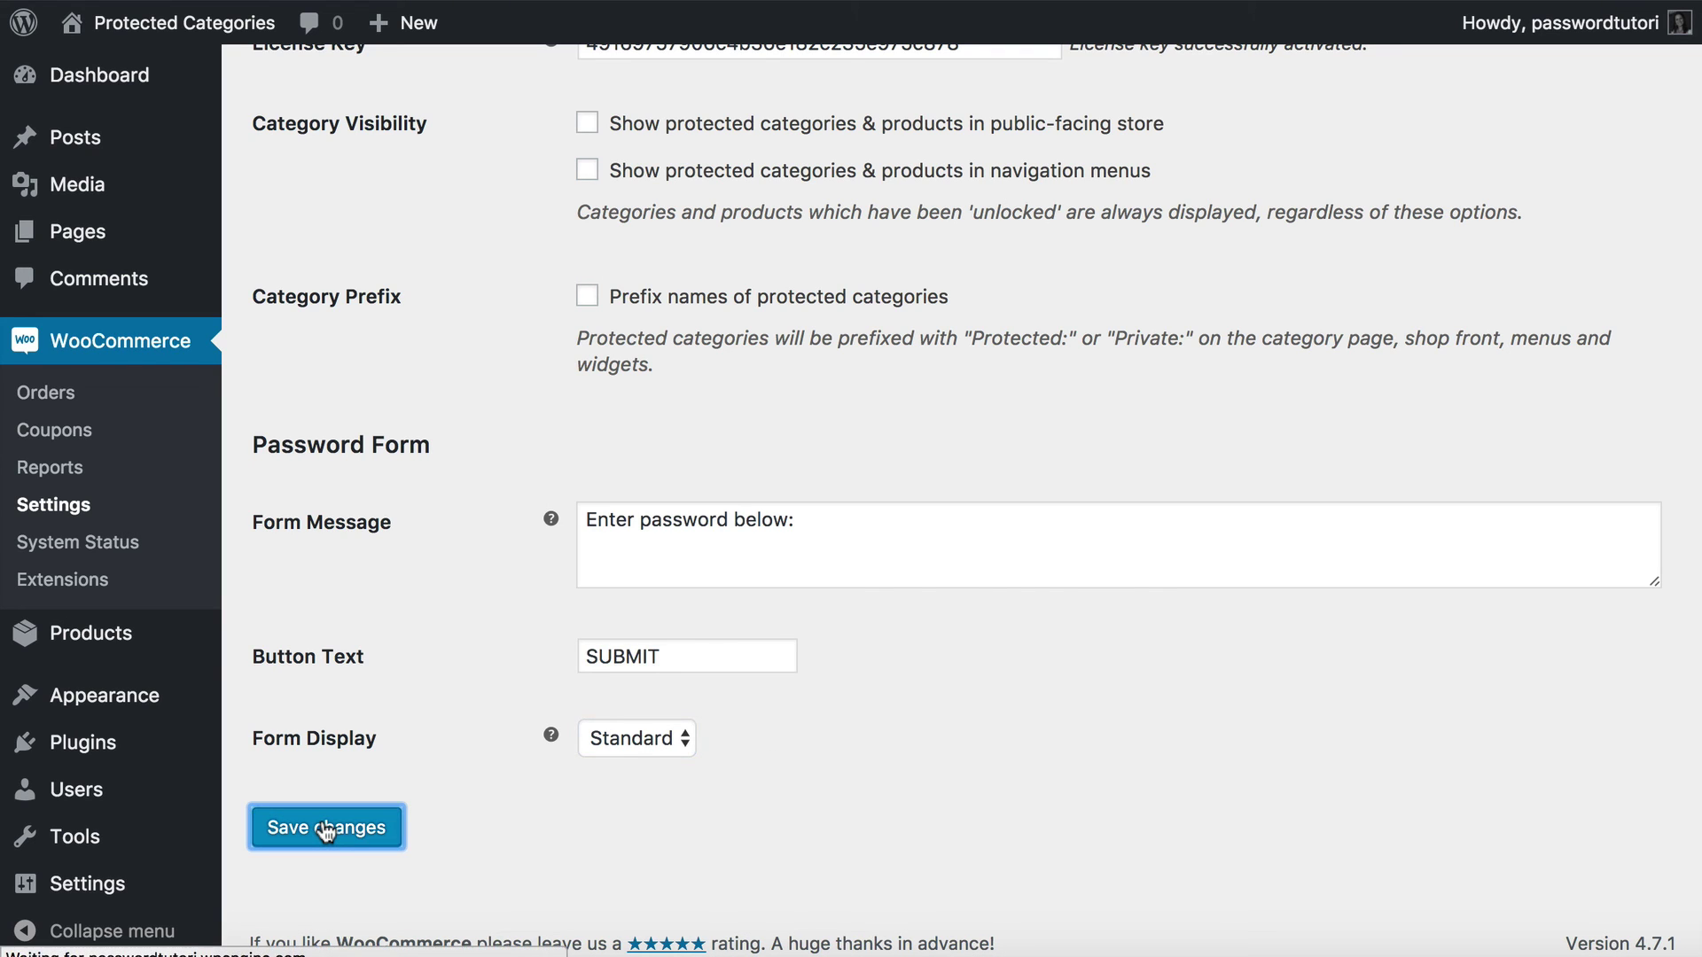
{"action": "scroll", "coordinate": [774, 747], "scroll_direction": "down", "scroll_amount": 5}
{"action": "left_click", "coordinate": [631, 739]}
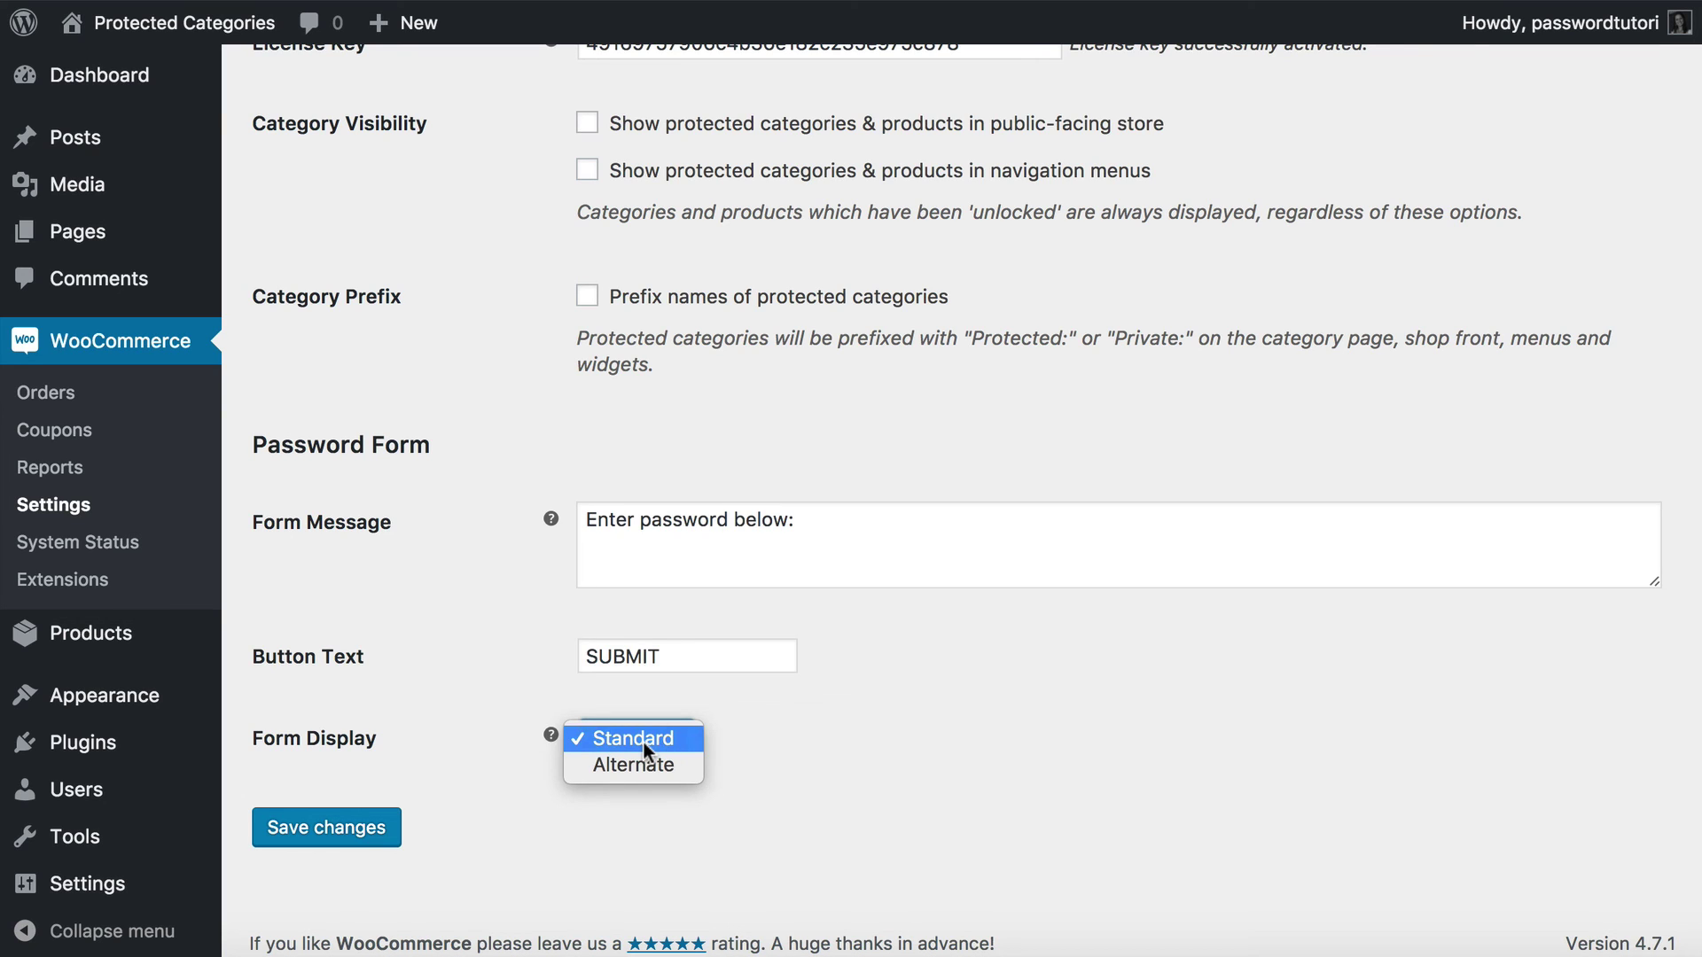
{"action": "left_click", "coordinate": [682, 751]}
{"action": "left_click", "coordinate": [310, 831]}
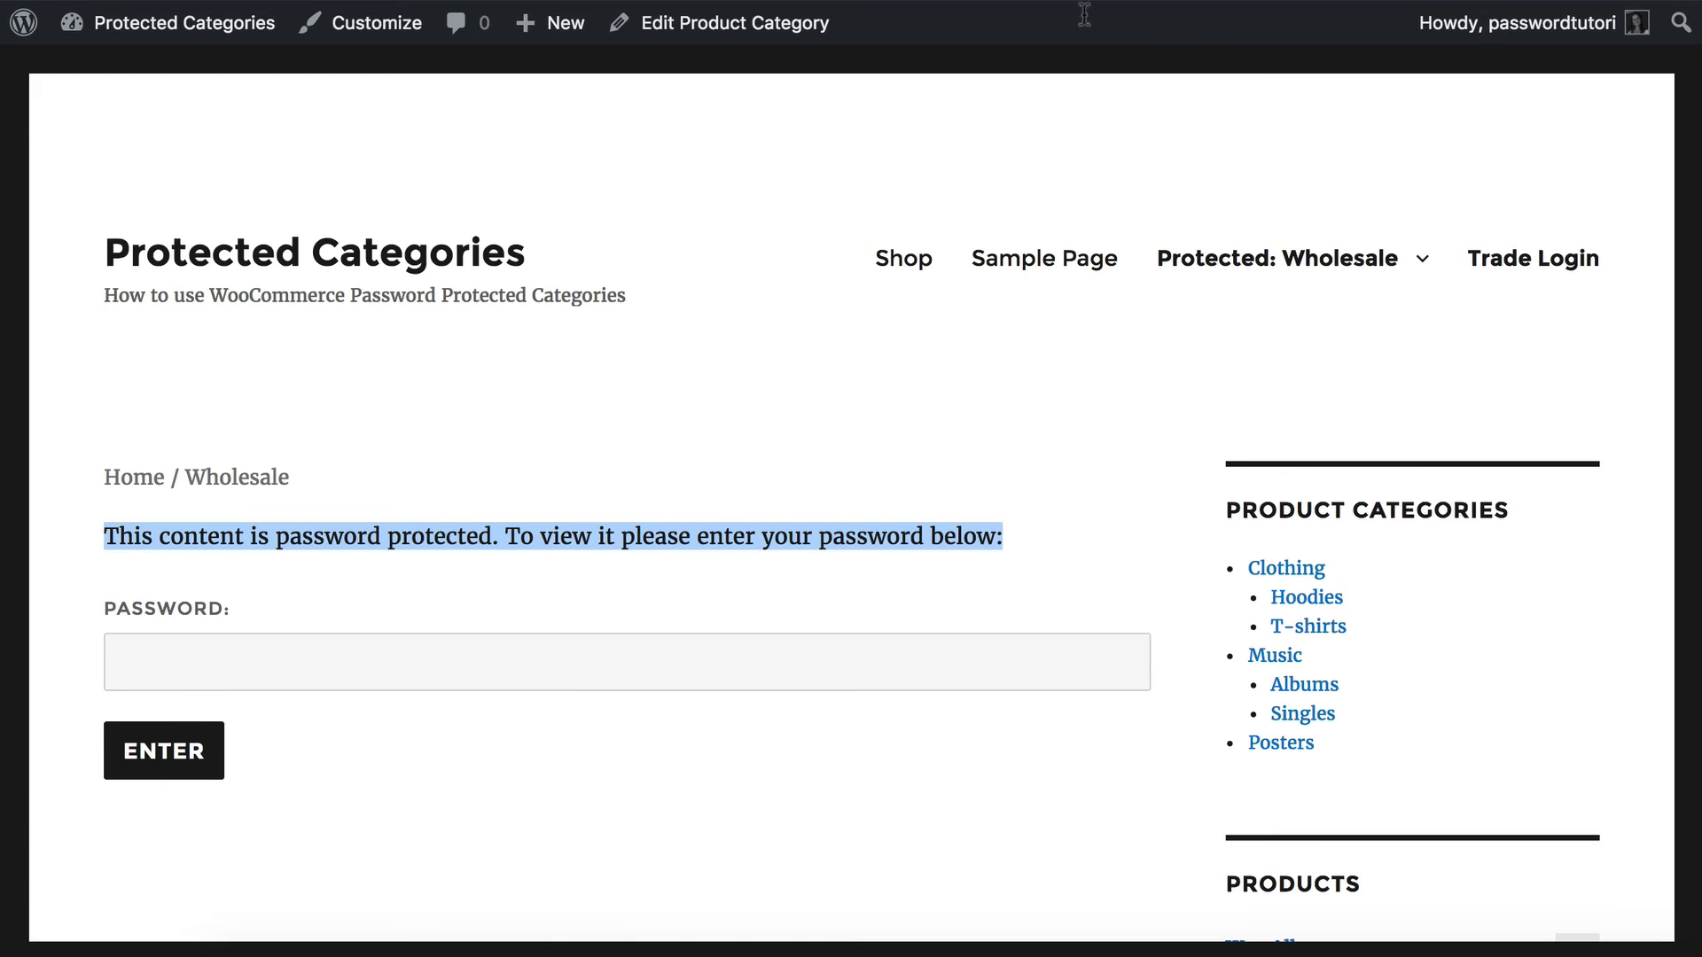
Reload the Wholesale page and submit the trade password through the new SUBMIT form.
{"action": "left_click", "coordinate": [908, 365]}
{"action": "key", "text": "super+r"}
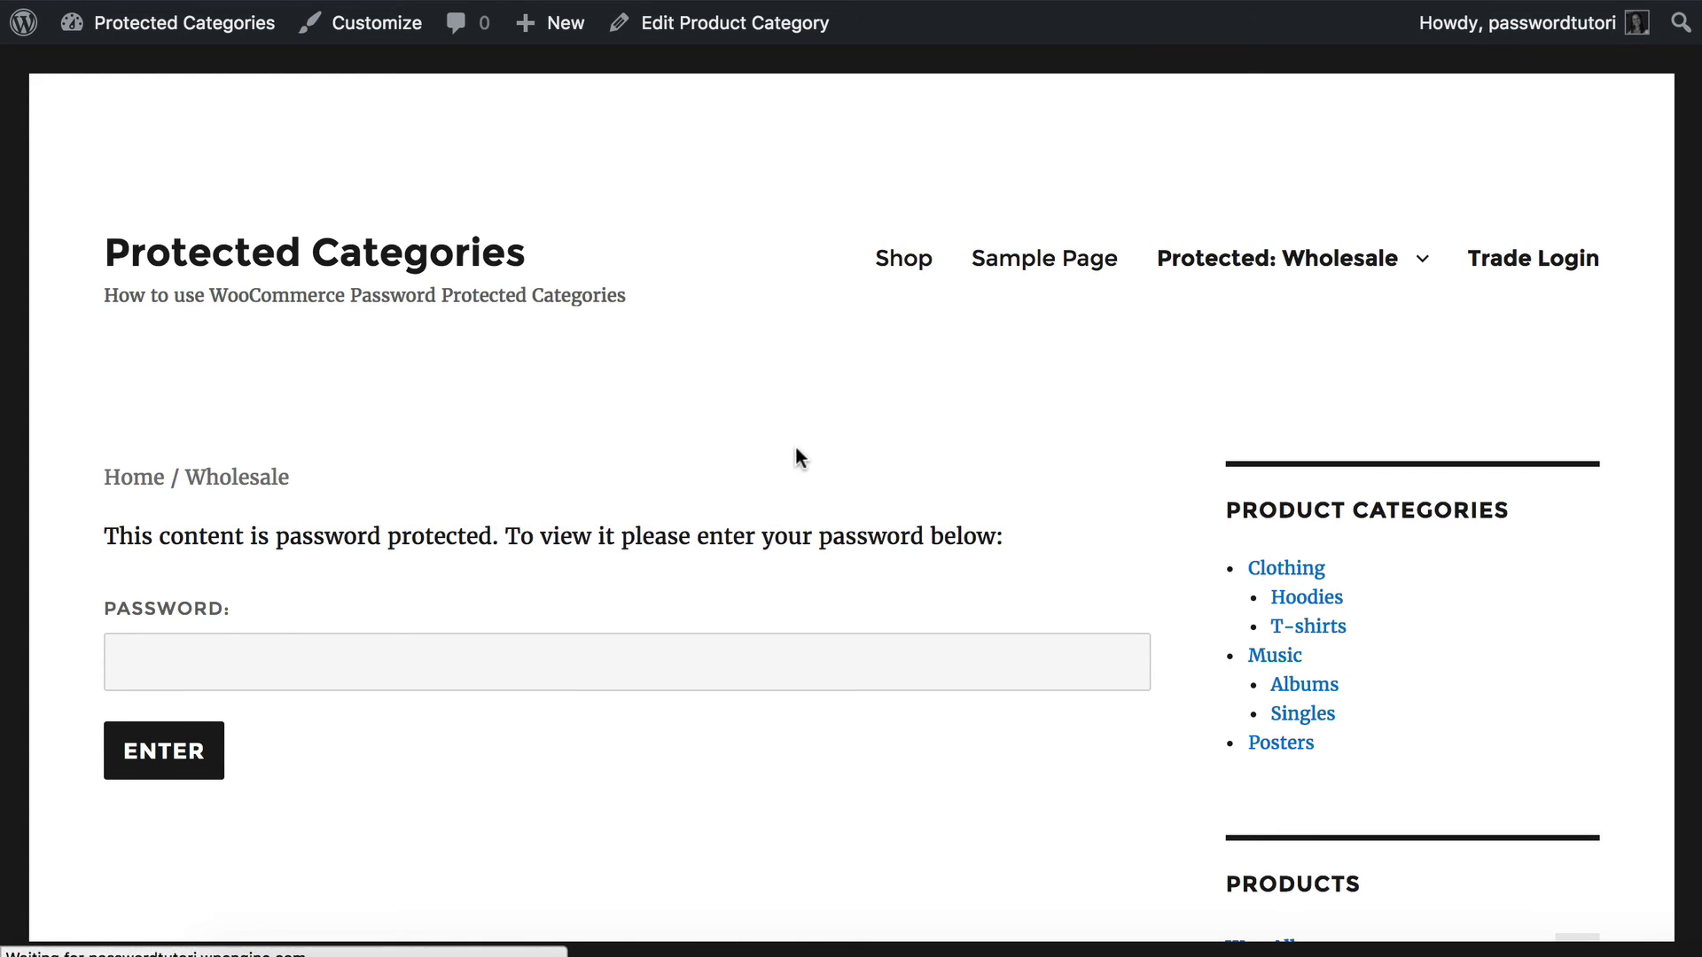
{"action": "left_click_drag", "start_coordinate": [102, 536], "coordinate": [384, 535]}
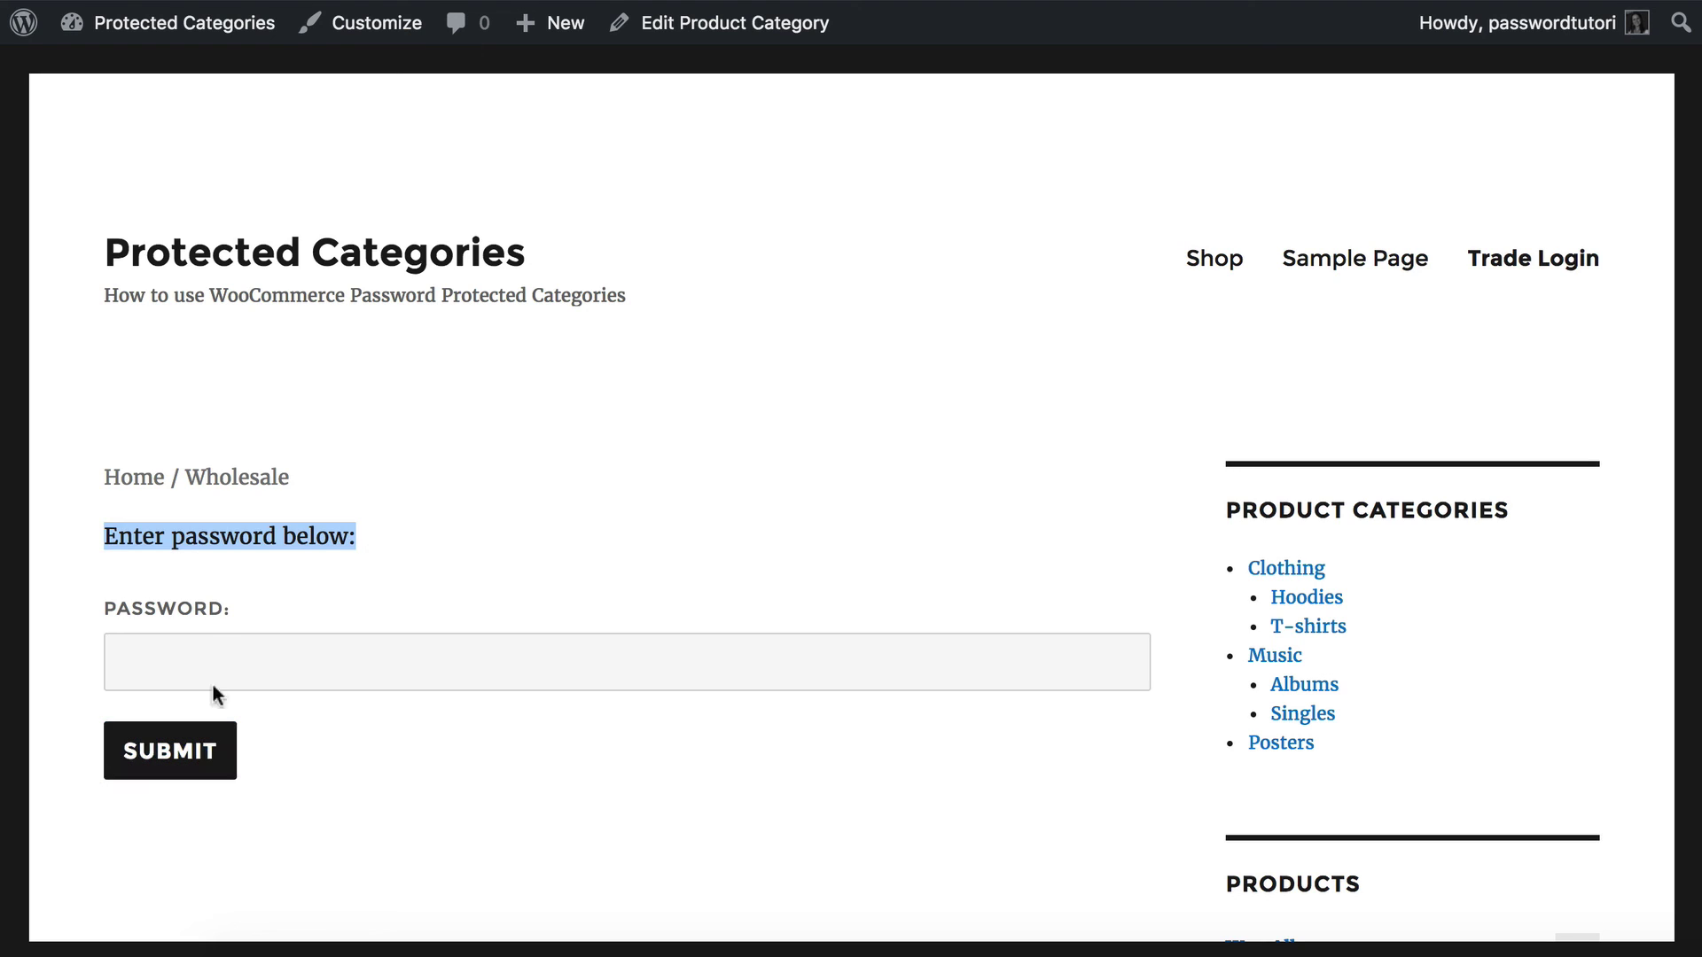
{"action": "left_click", "coordinate": [228, 653]}
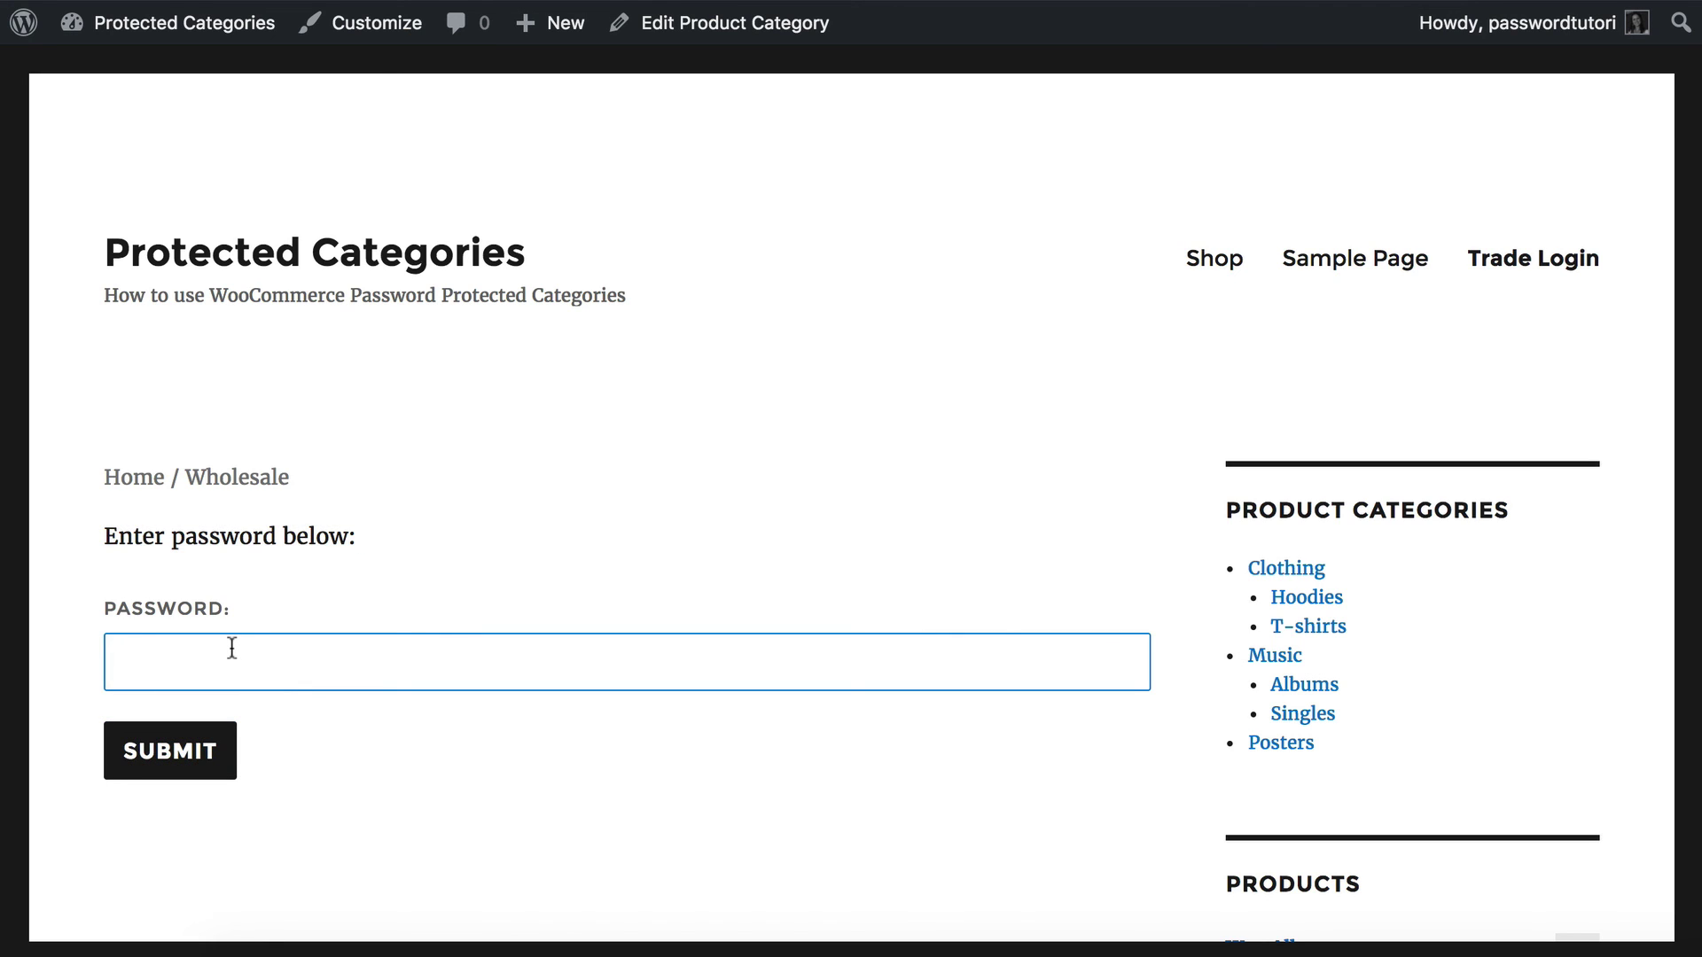
{"action": "type", "text": "p"}
{"action": "key", "text": "BackSpace"}
{"action": "type", "text": "password"}
{"action": "left_click", "coordinate": [174, 755]}
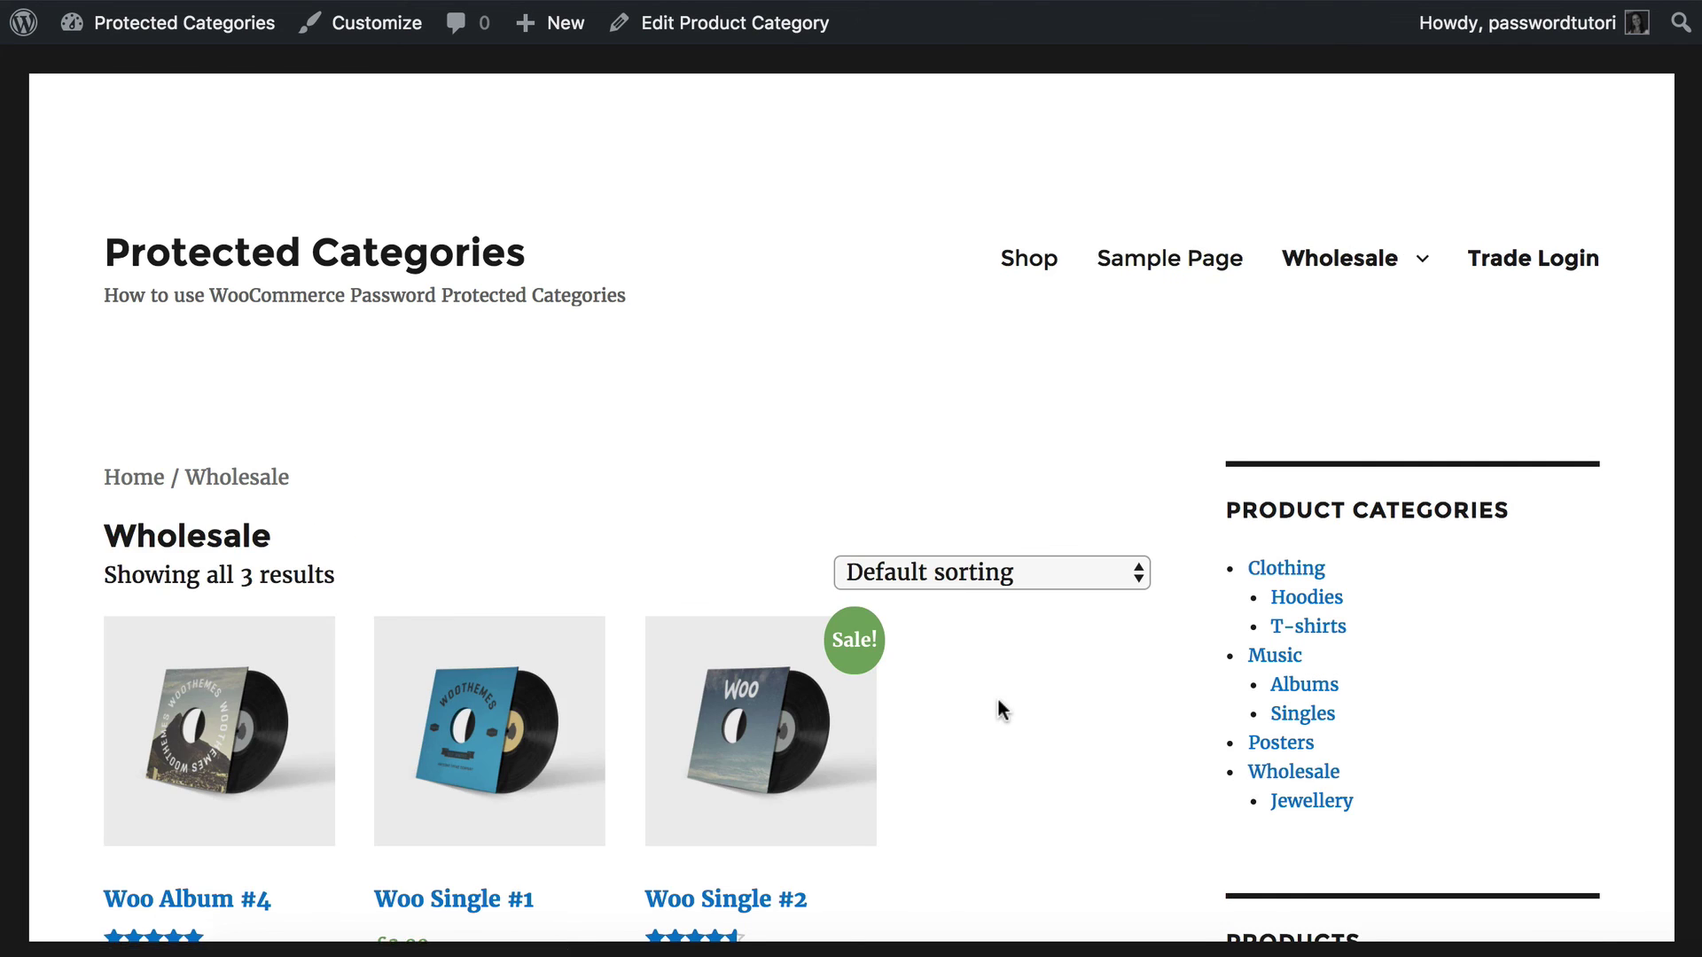
Browse the three unlocked Wholesale products and reveal the Jewellery submenu under Wholesale.
{"action": "scroll", "coordinate": [1028, 727], "scroll_direction": "down", "scroll_amount": 3}
{"action": "scroll", "coordinate": [1039, 736], "scroll_direction": "down", "scroll_amount": 3}
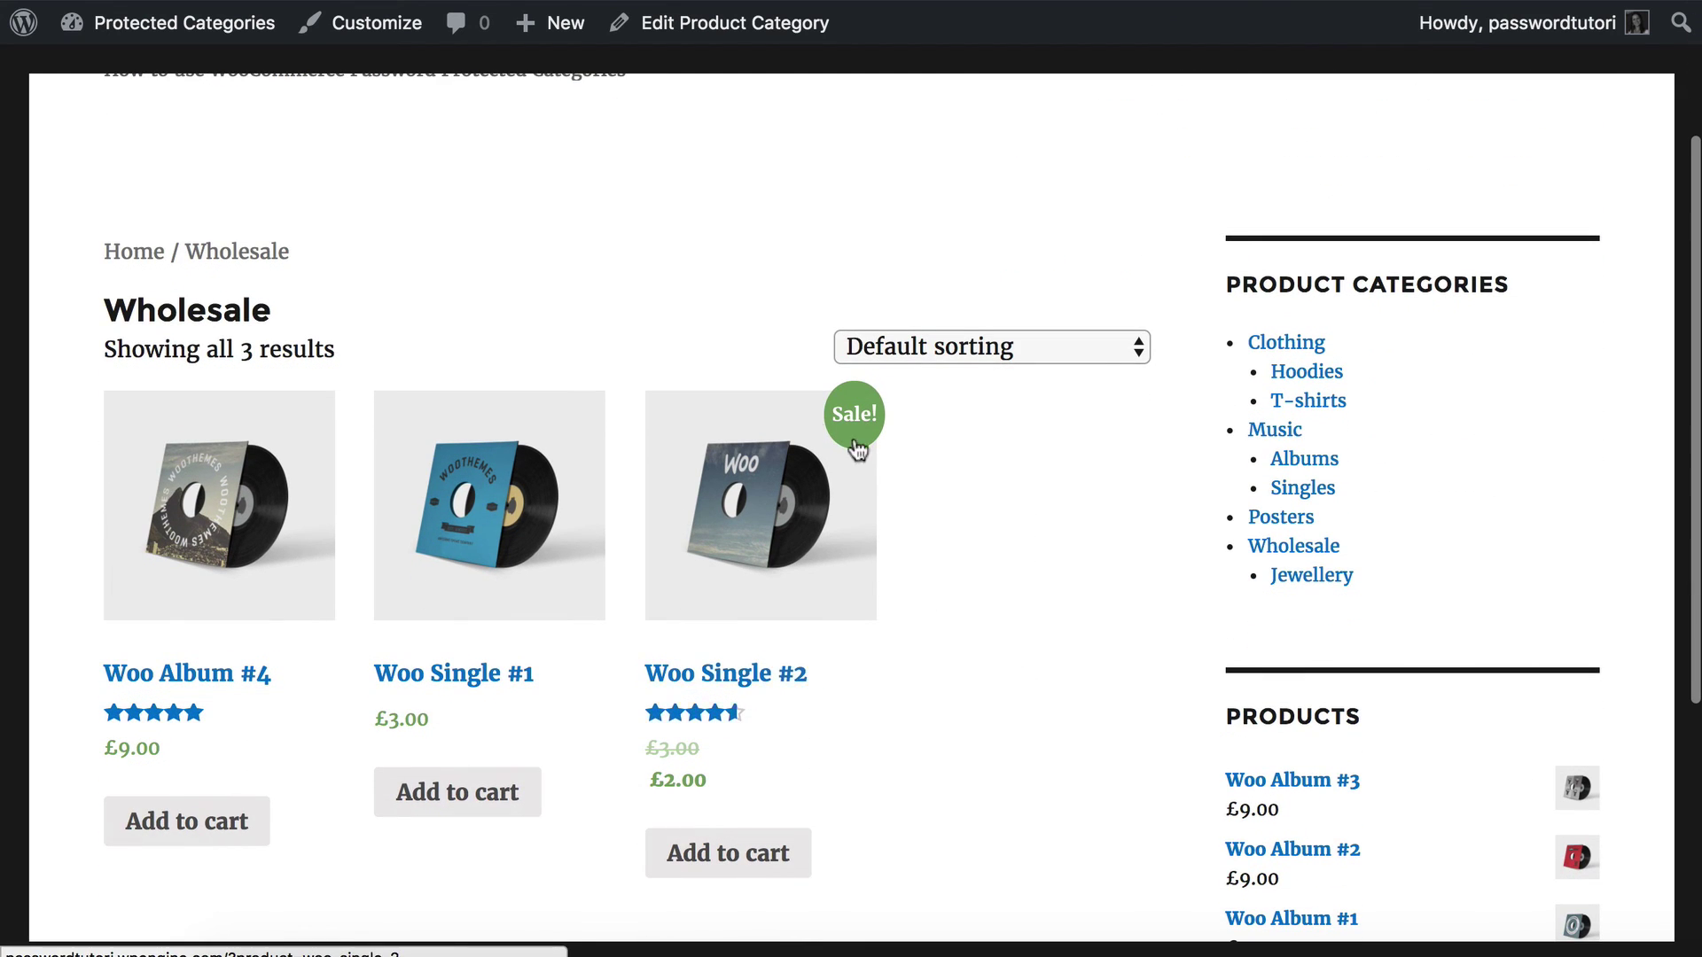
{"action": "scroll", "coordinate": [831, 682], "scroll_direction": "down", "scroll_amount": 1}
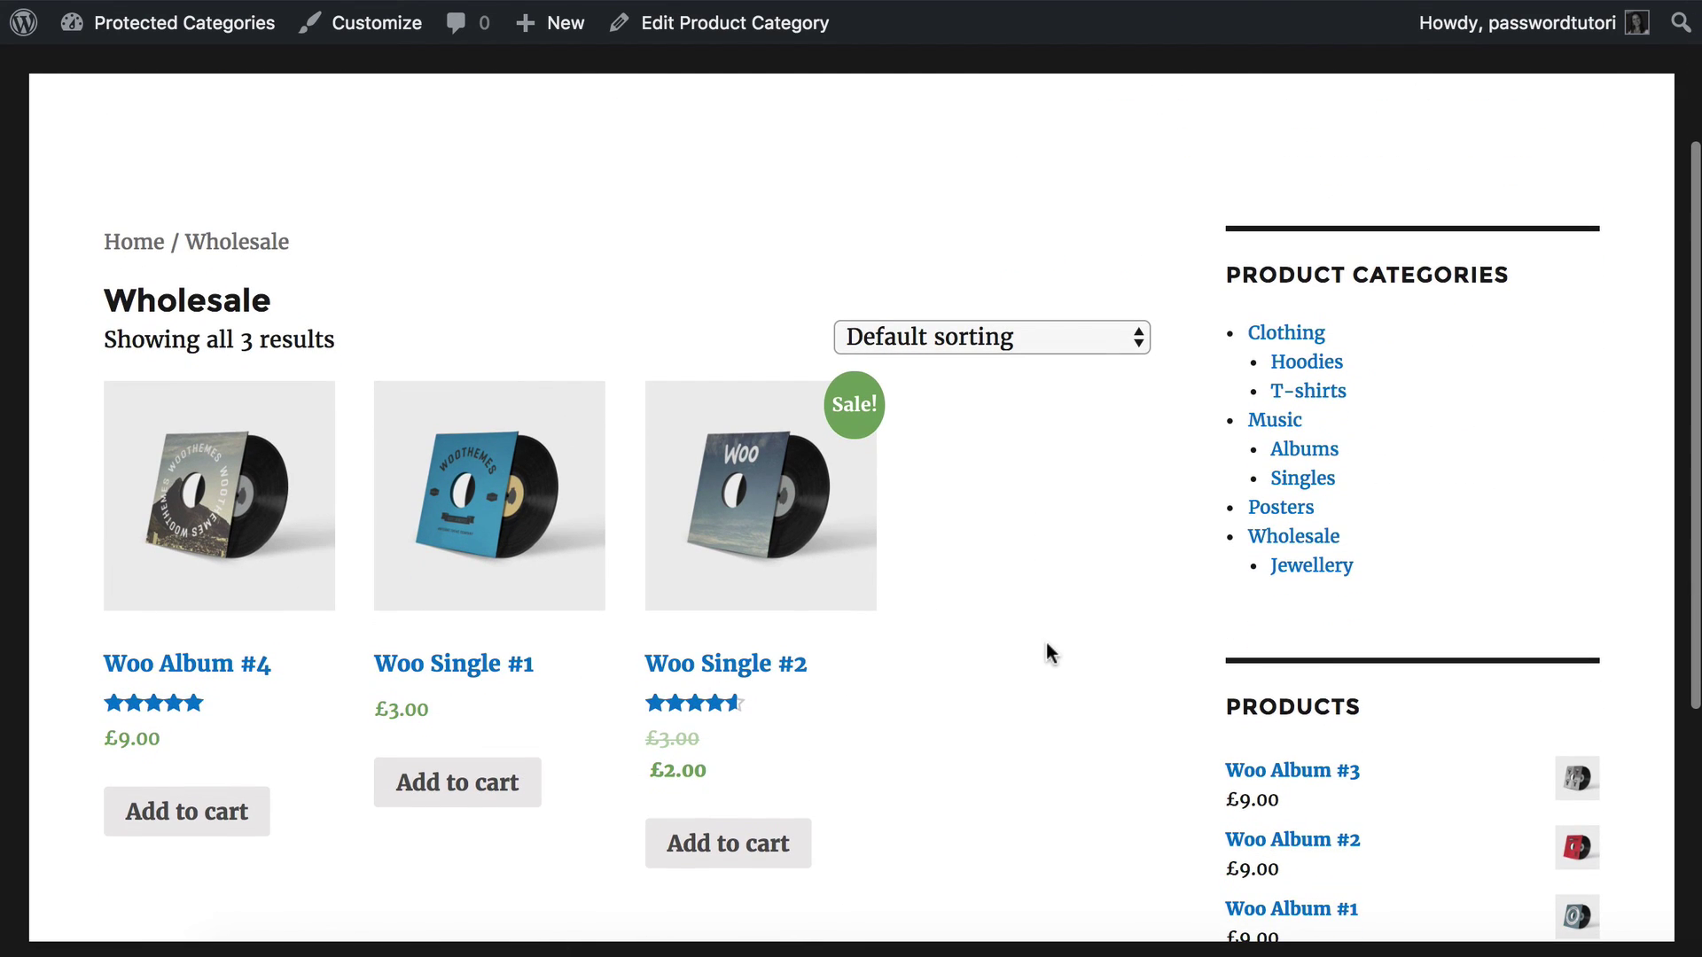
{"action": "scroll", "coordinate": [1043, 653], "scroll_direction": "up", "scroll_amount": 6}
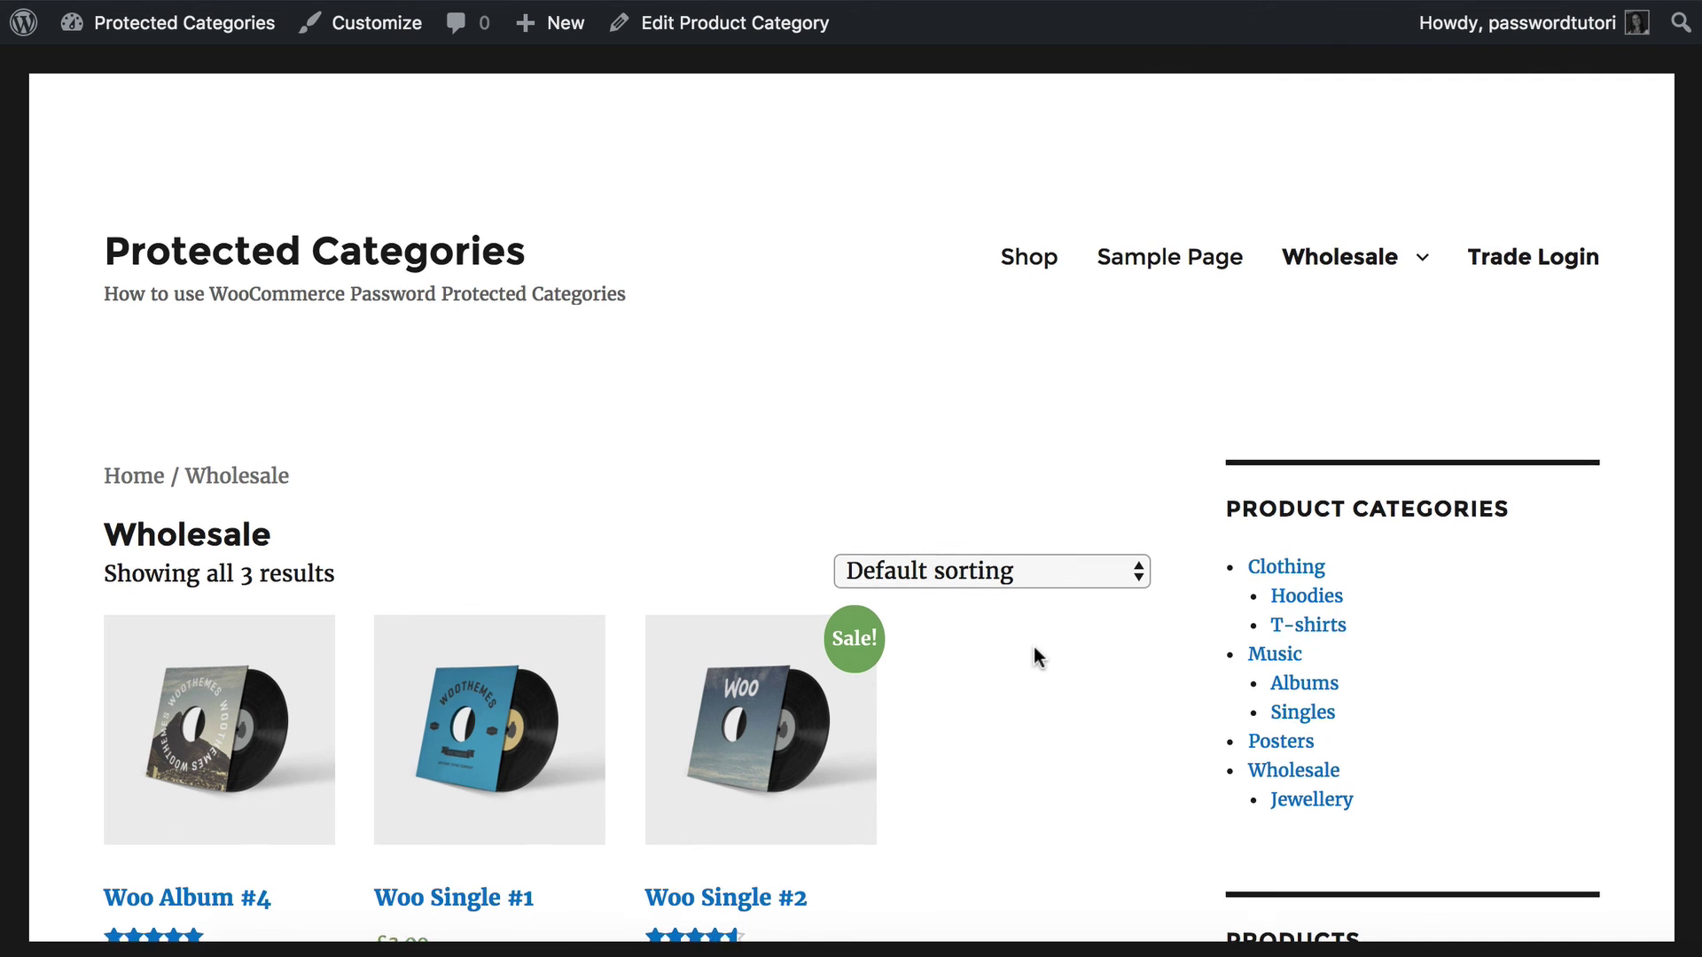
{"action": "scroll", "coordinate": [1034, 646], "scroll_direction": "down", "scroll_amount": 2}
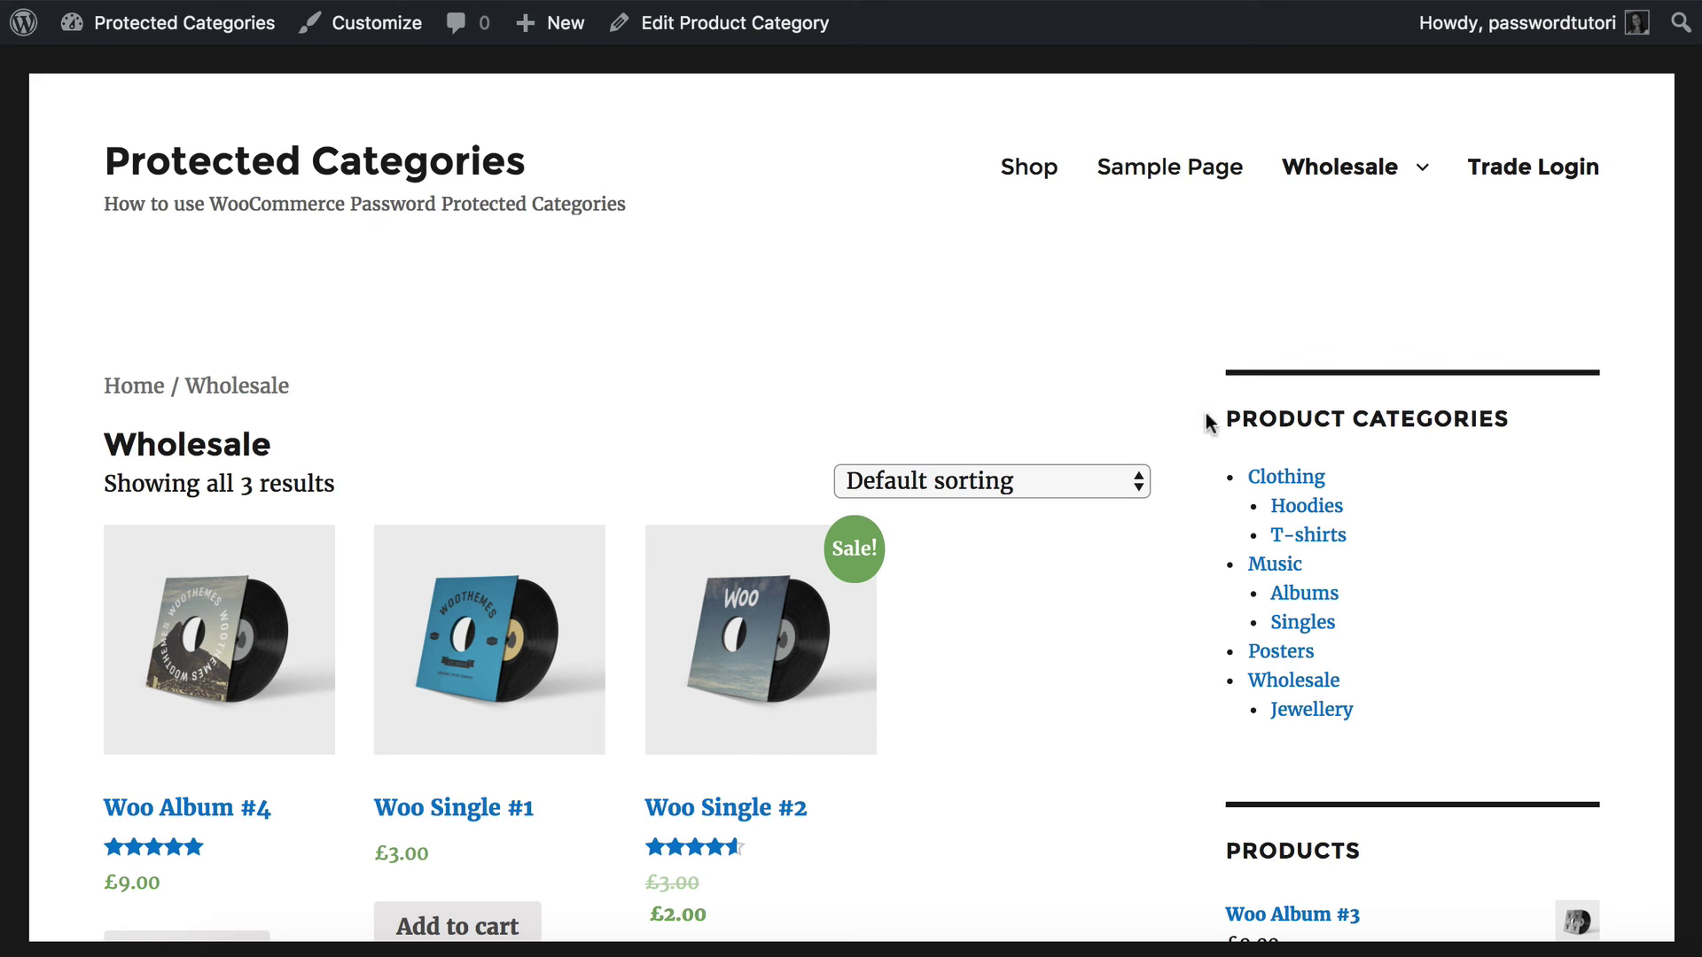
{"action": "mouse_move", "coordinate": [1341, 164]}
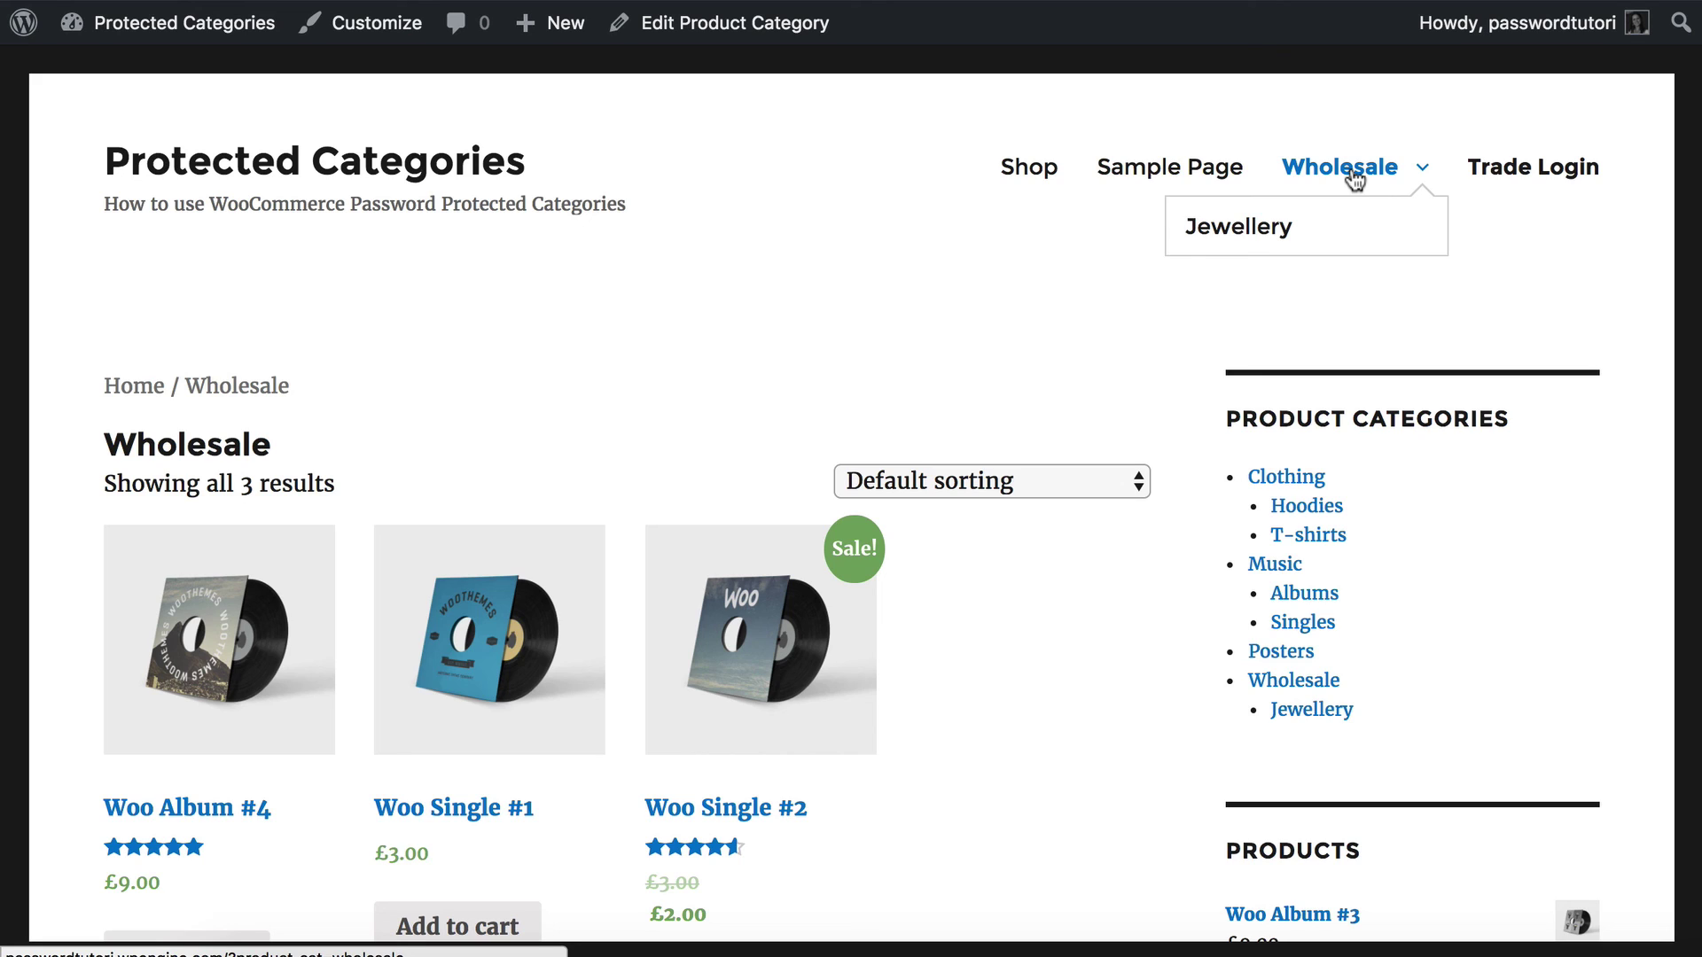
{"action": "left_click", "coordinate": [1354, 177]}
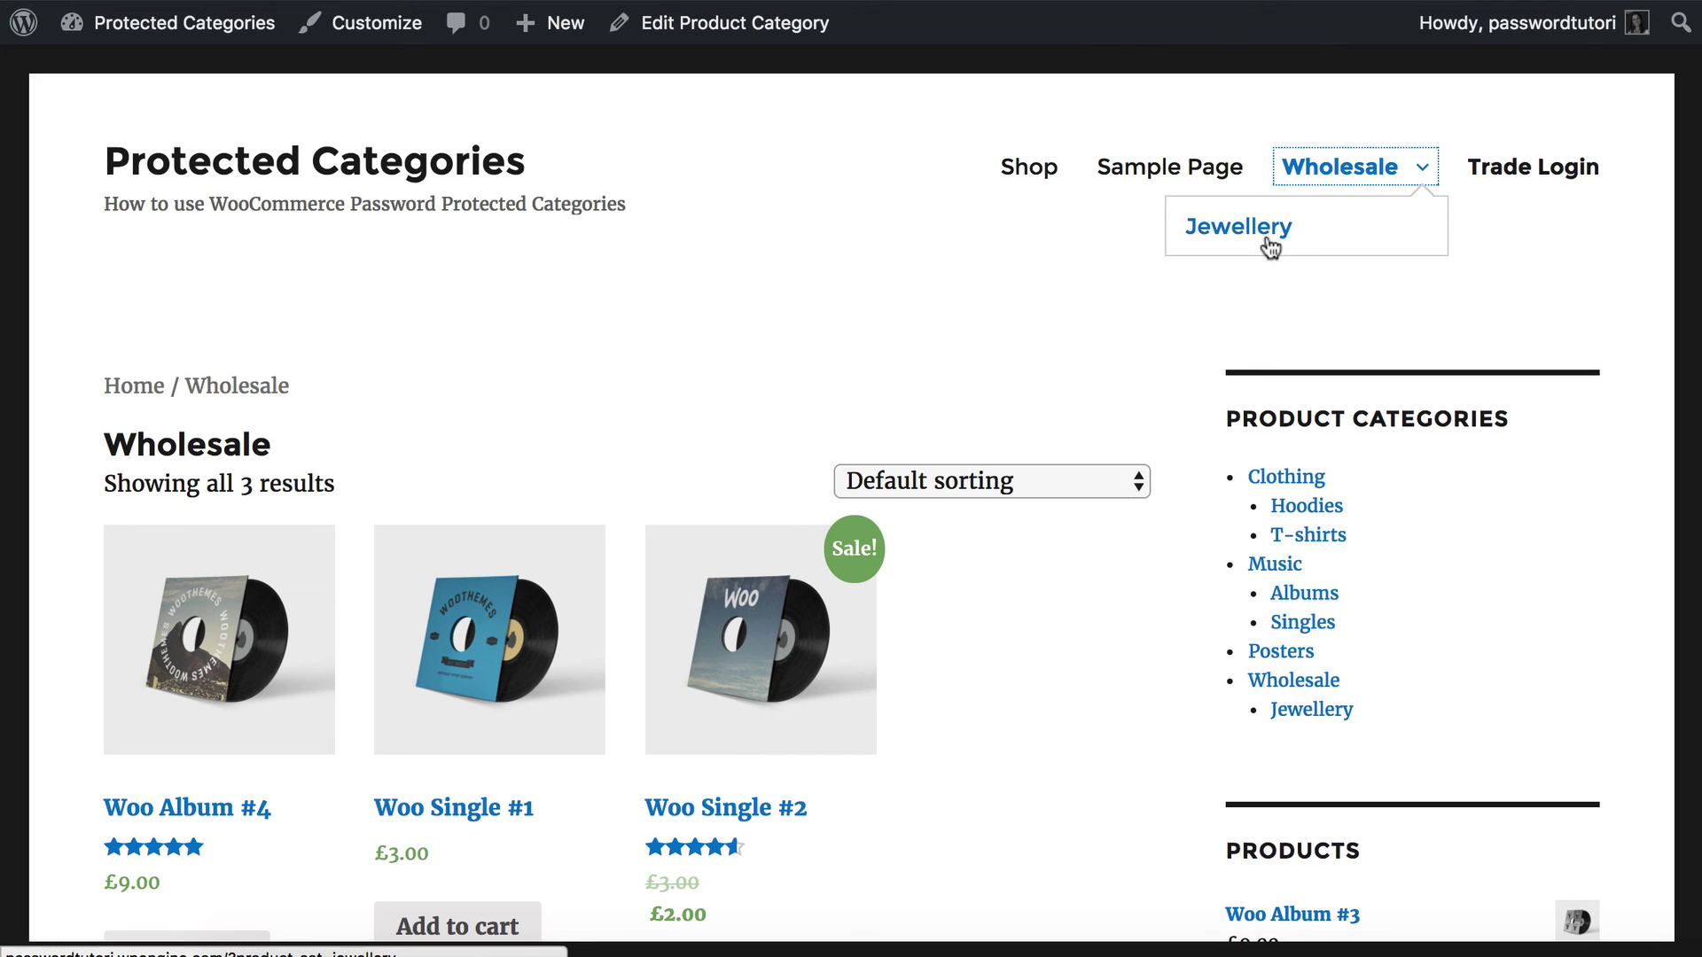
{"action": "left_click", "coordinate": [1241, 312]}
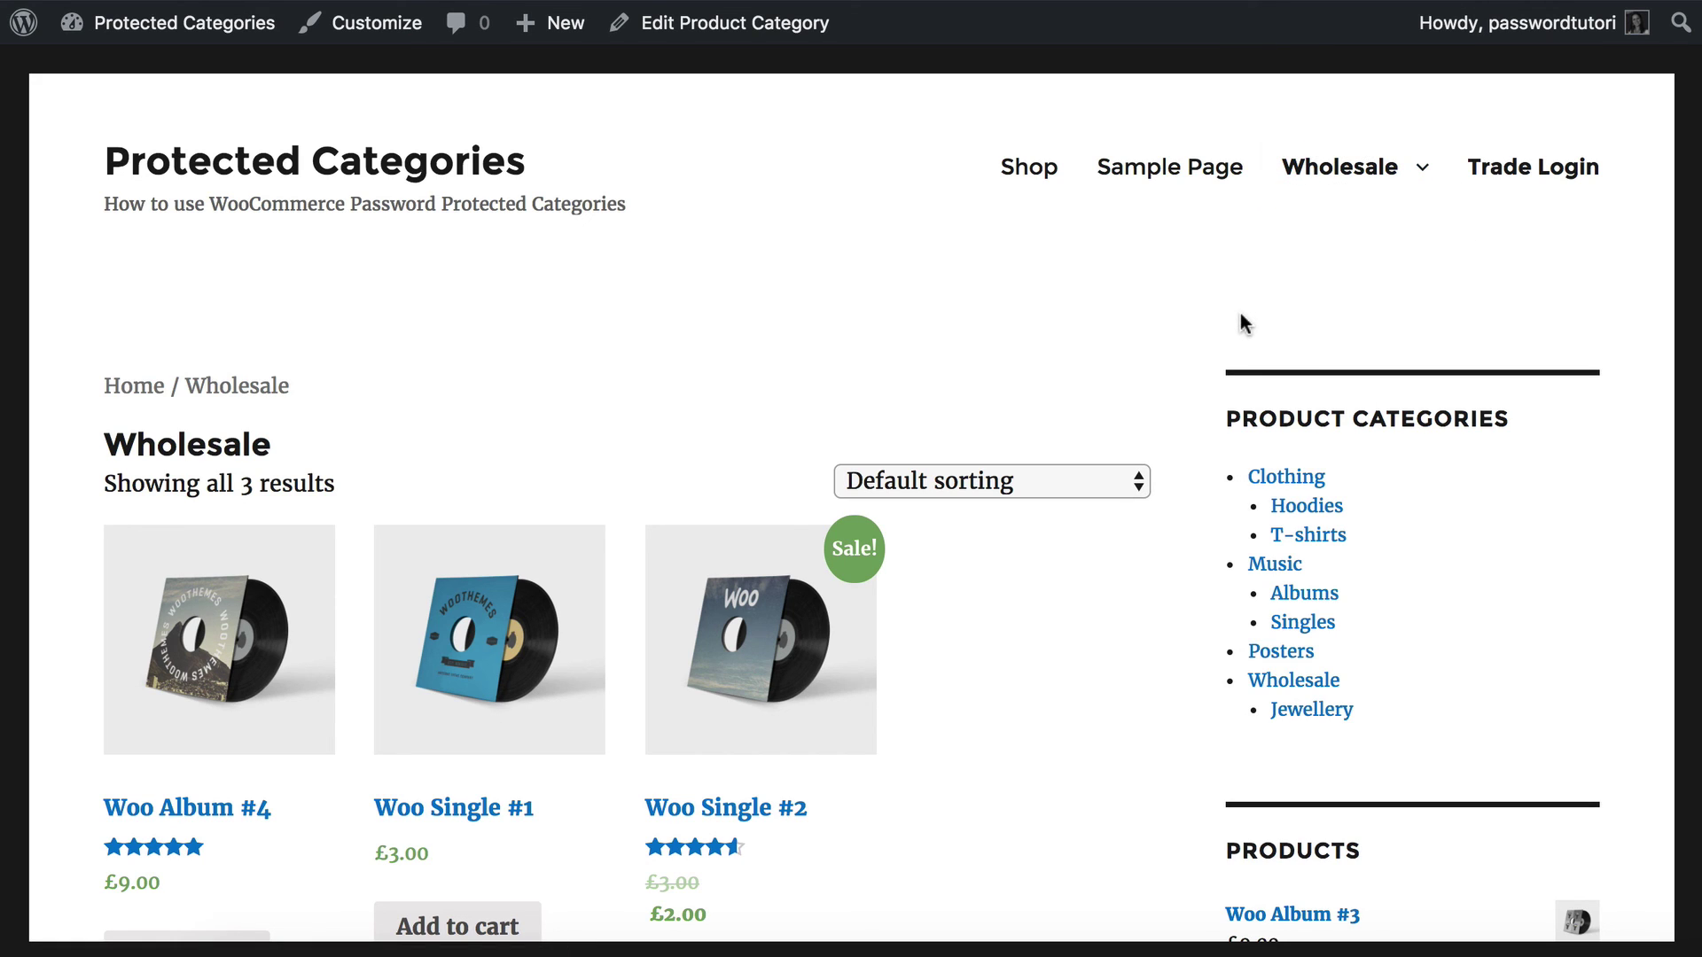